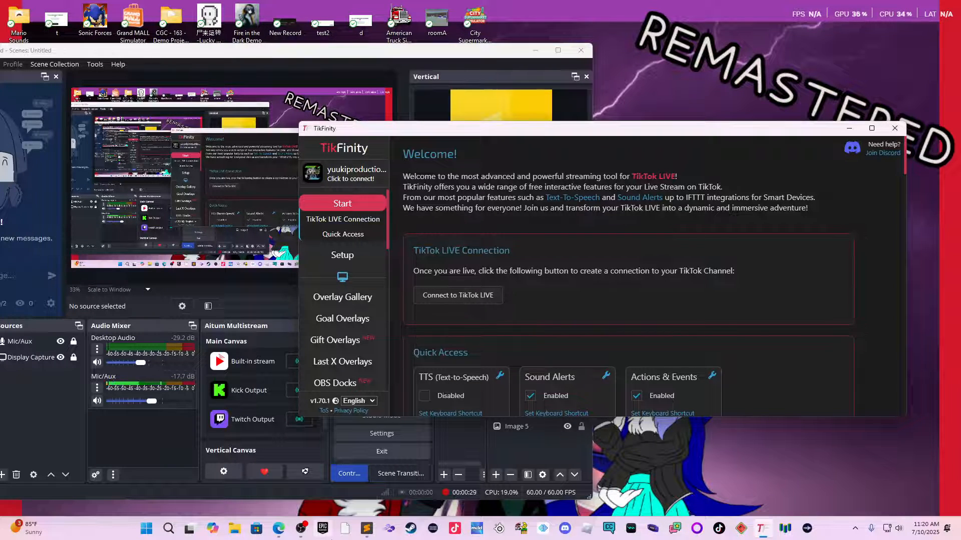
Switch to the browser to view the Atomik agency website and return to the TikFinity window.
left_click(278, 530)
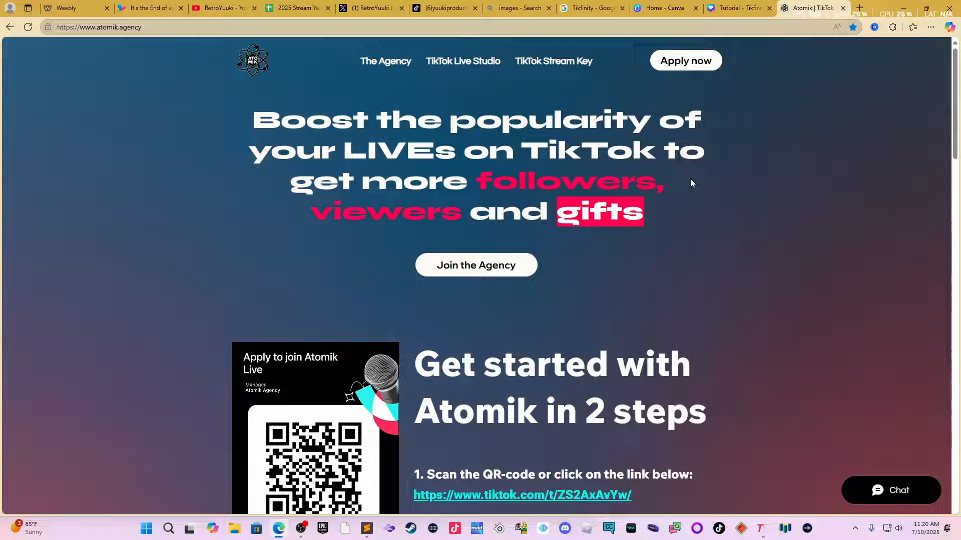
left_click(910, 7)
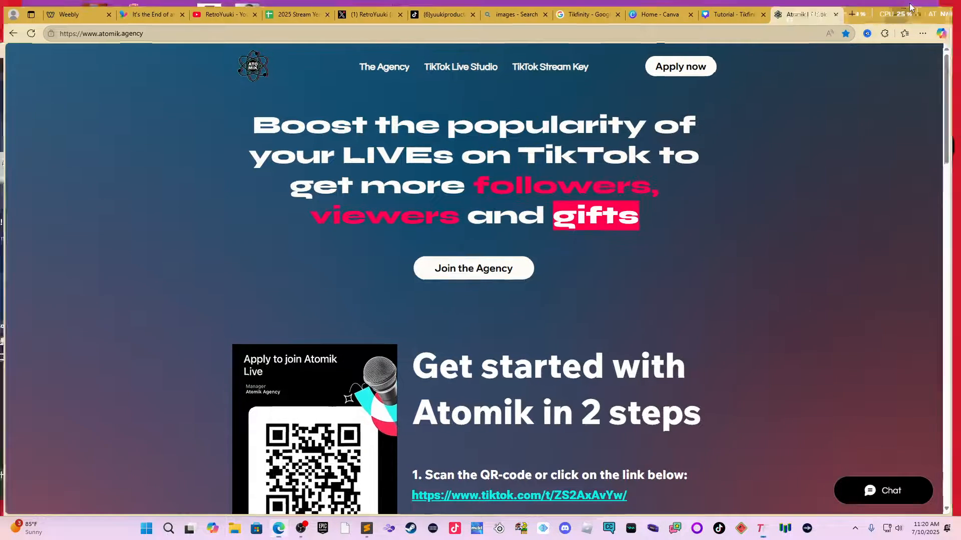
left_click_drag(701, 131, 678, 132)
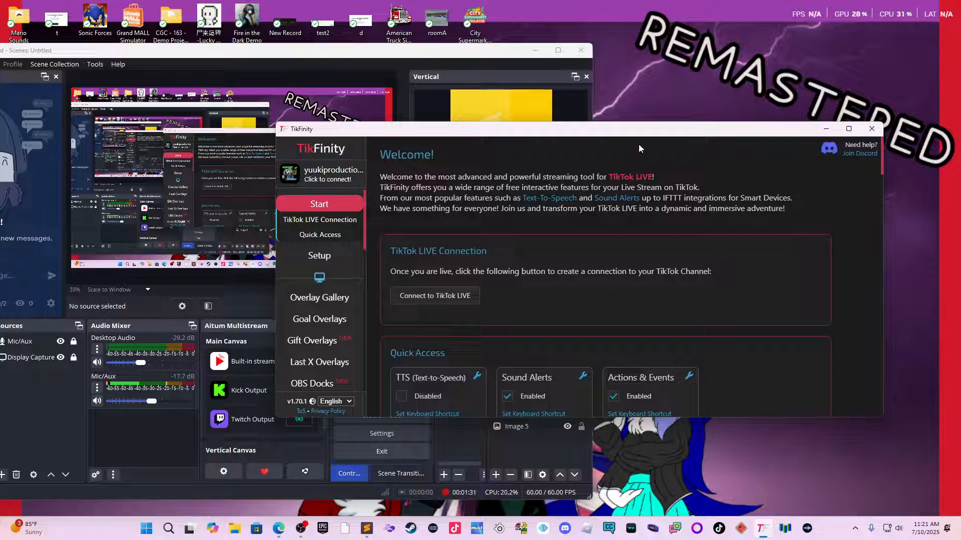
left_click_drag(647, 130, 704, 177)
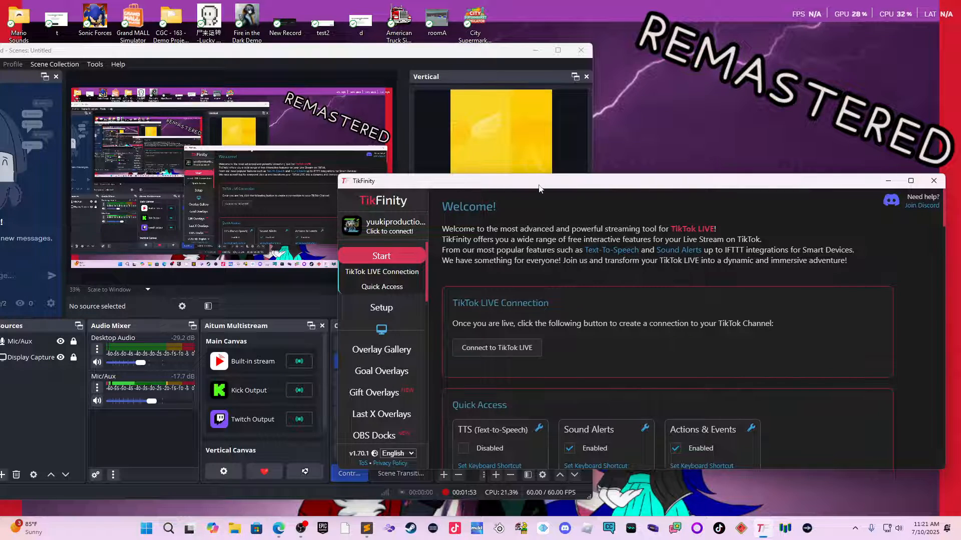
View the Quick Access section and the Start page's subsections, and open the Setup page.
left_click(406, 290)
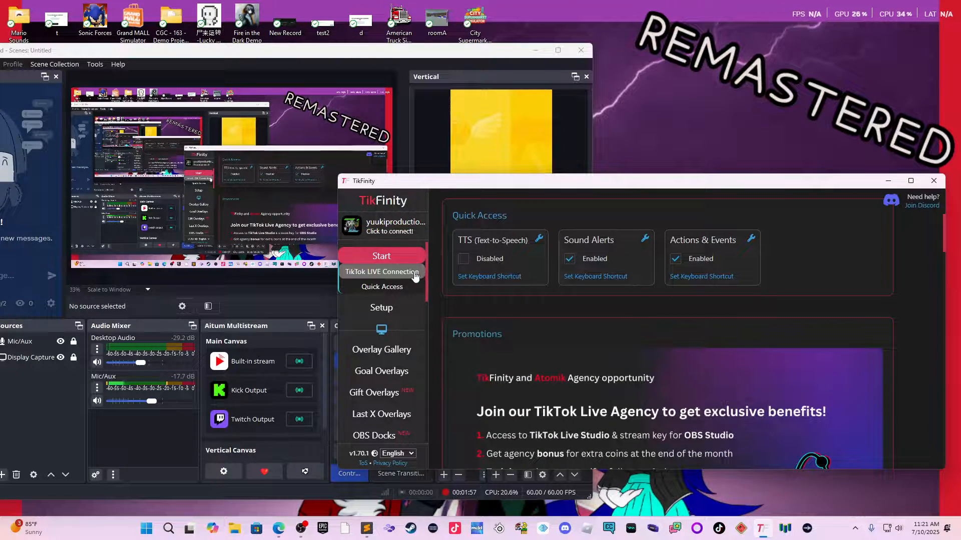
left_click(407, 259)
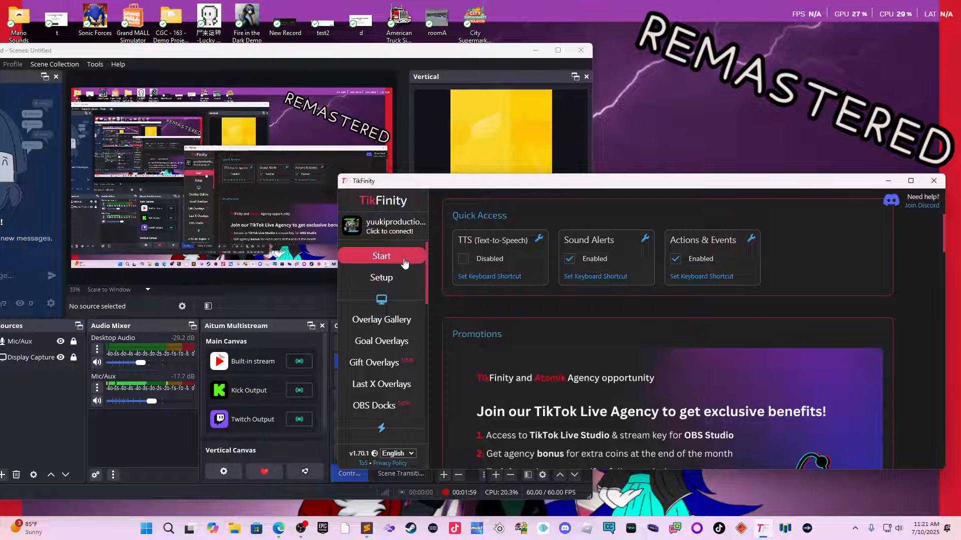
left_click(407, 260)
scroll(401, 366, "down", 2)
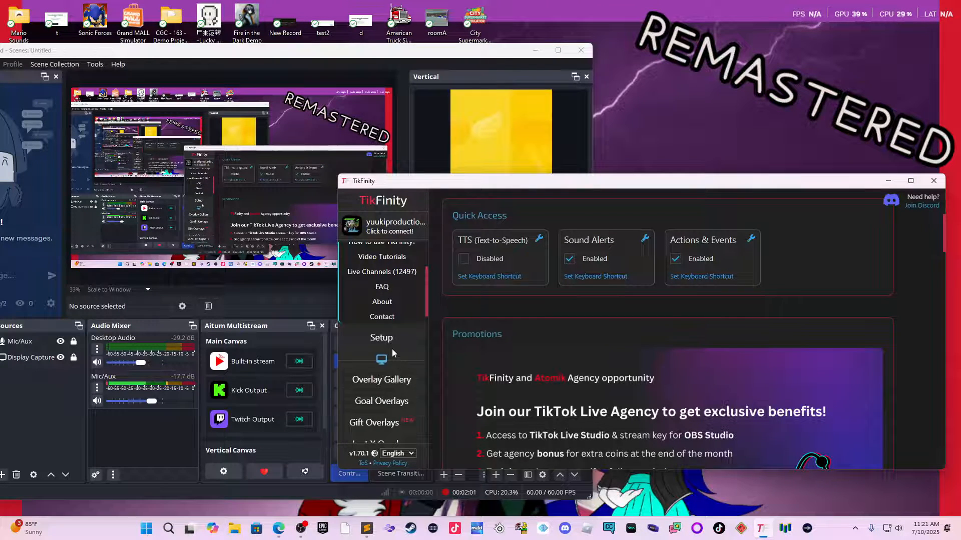
left_click(391, 342)
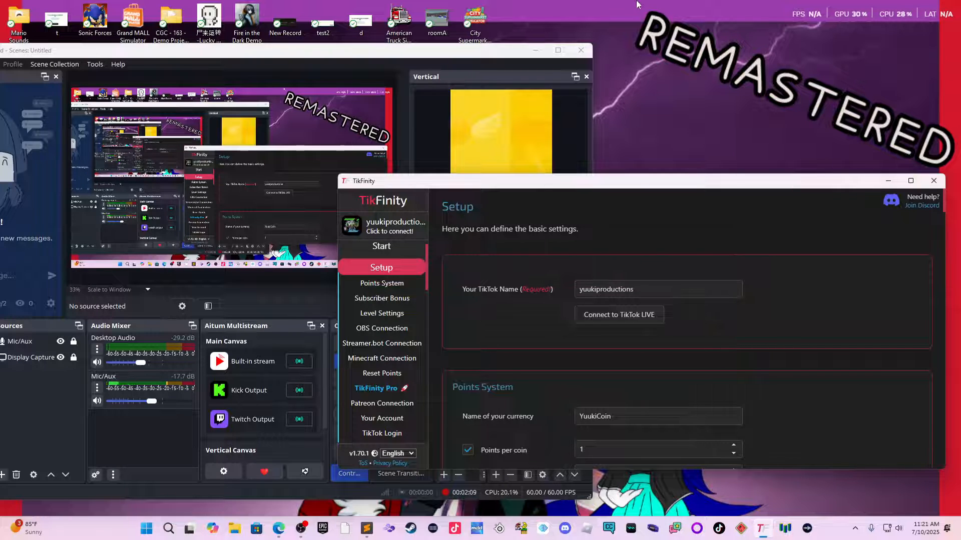
left_click_drag(670, 186, 578, 124)
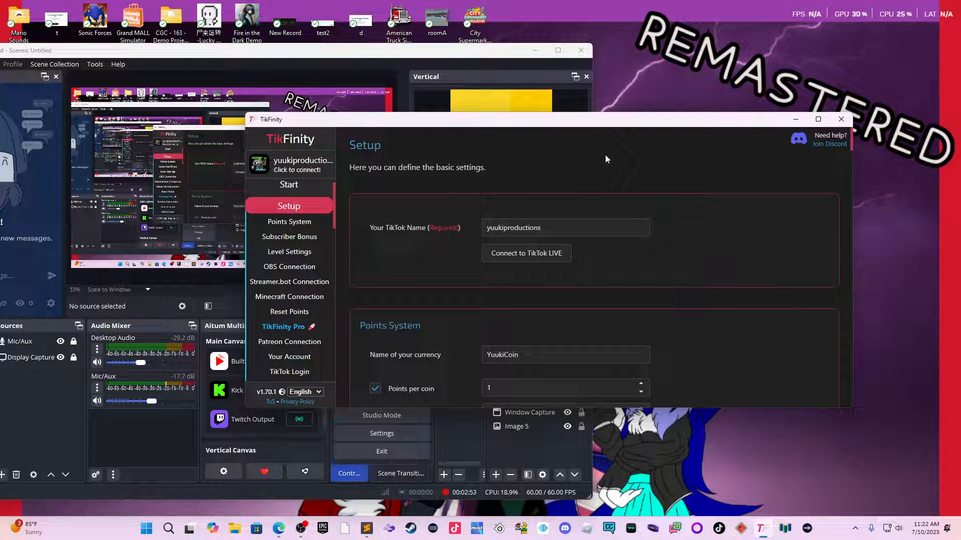
Examine the Setup page's points system, subscriber bonus, level, OBS connection and Streamer.bot connection settings.
scroll(427, 266, "down", 1)
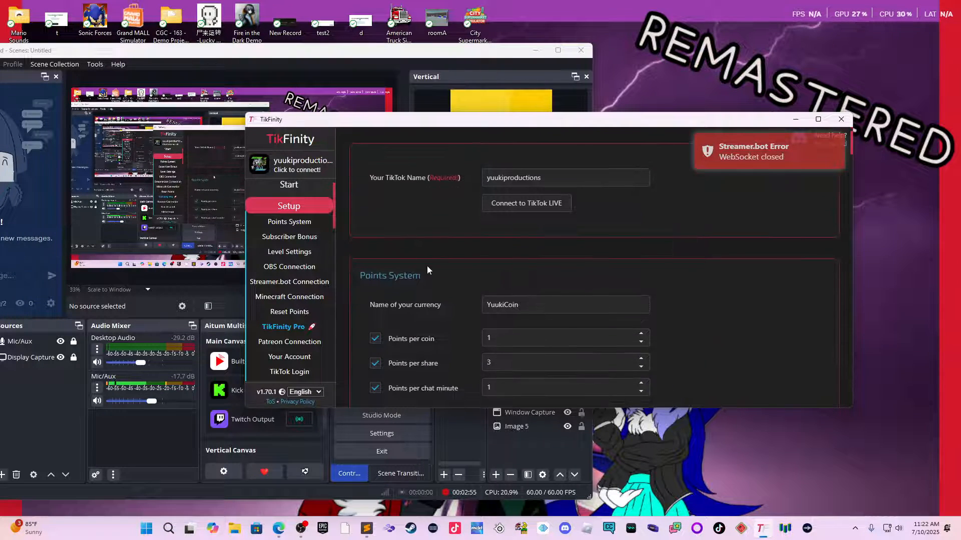
scroll(443, 253, "down", 4)
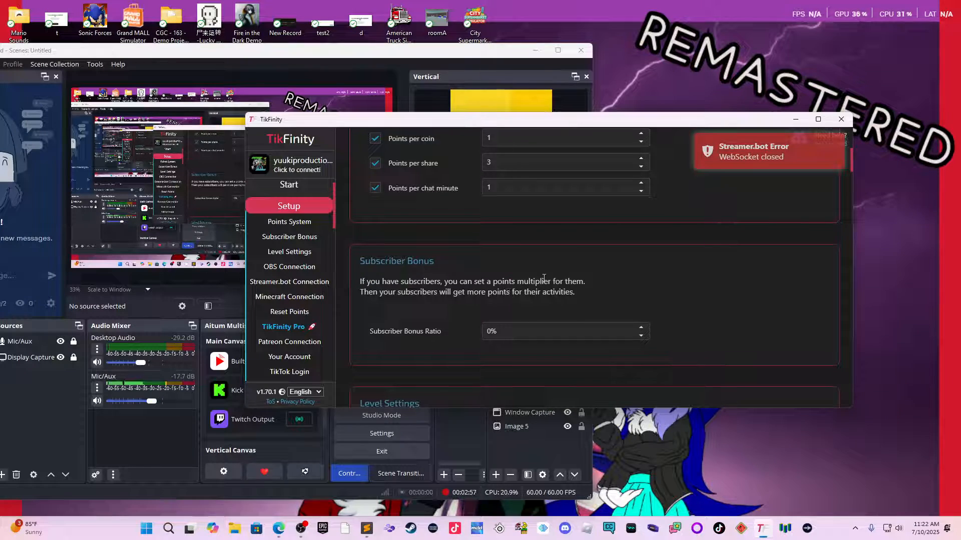
scroll(554, 278, "down", 3)
scroll(553, 300, "down", 5)
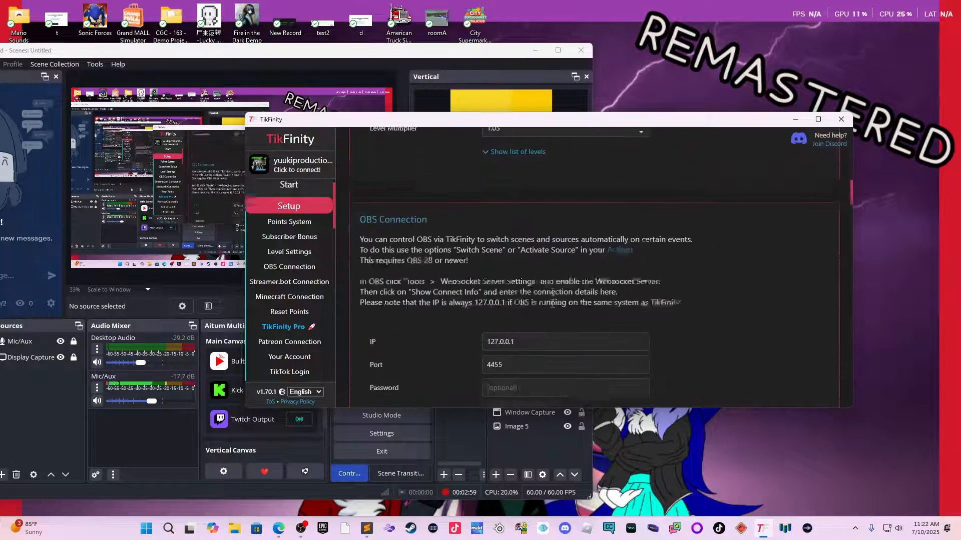
scroll(552, 335, "down", 6)
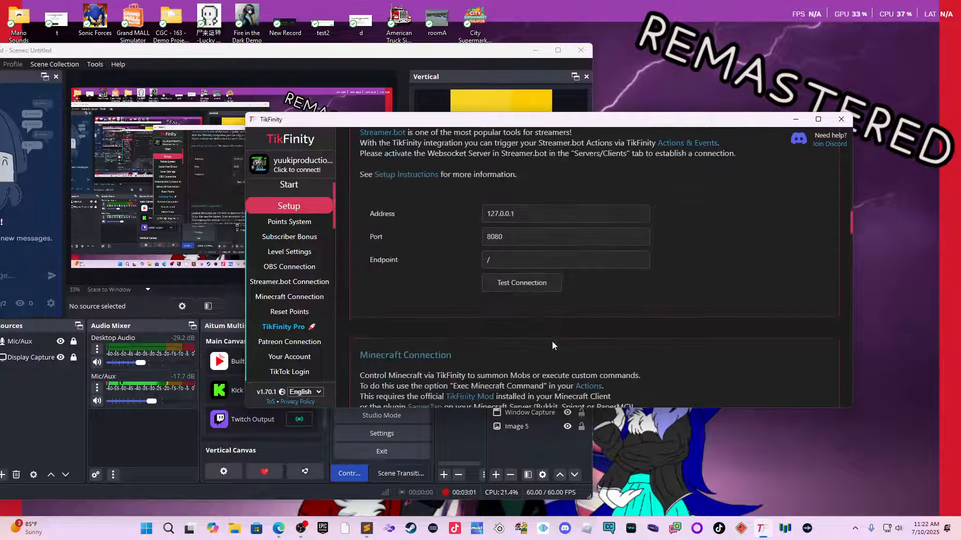
scroll(552, 345, "up", 2)
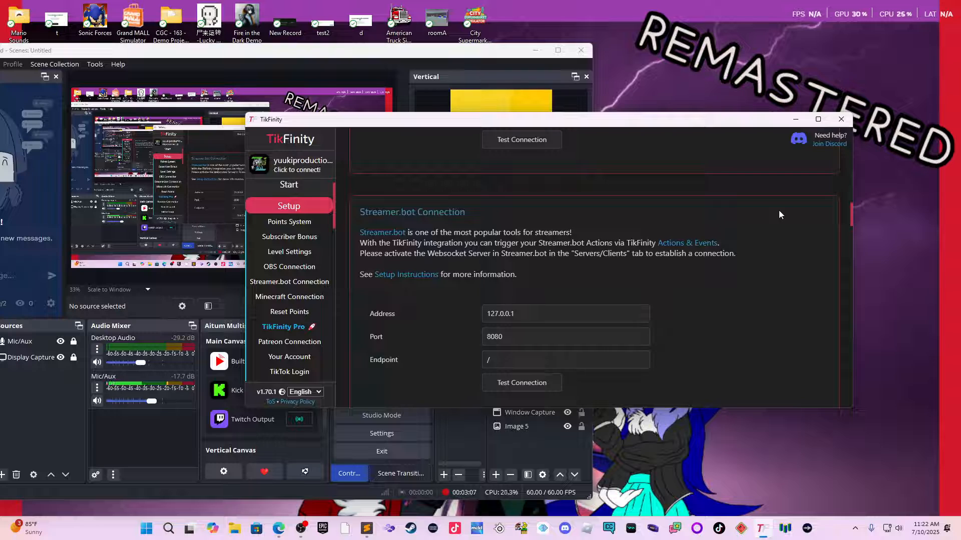
Examine the Minecraft Connection settings and the Reset Points options on the Setup page.
scroll(795, 223, "down", 3)
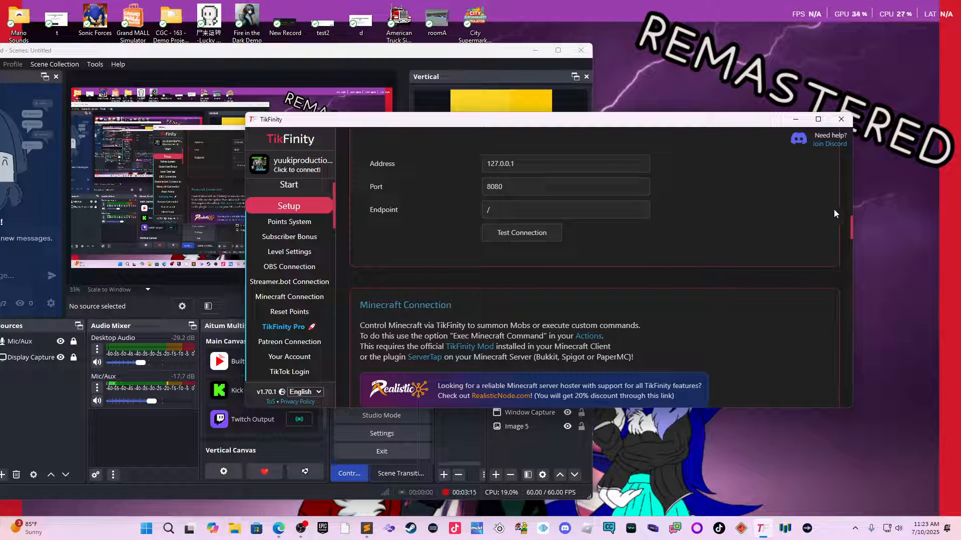
scroll(841, 229, "down", 2)
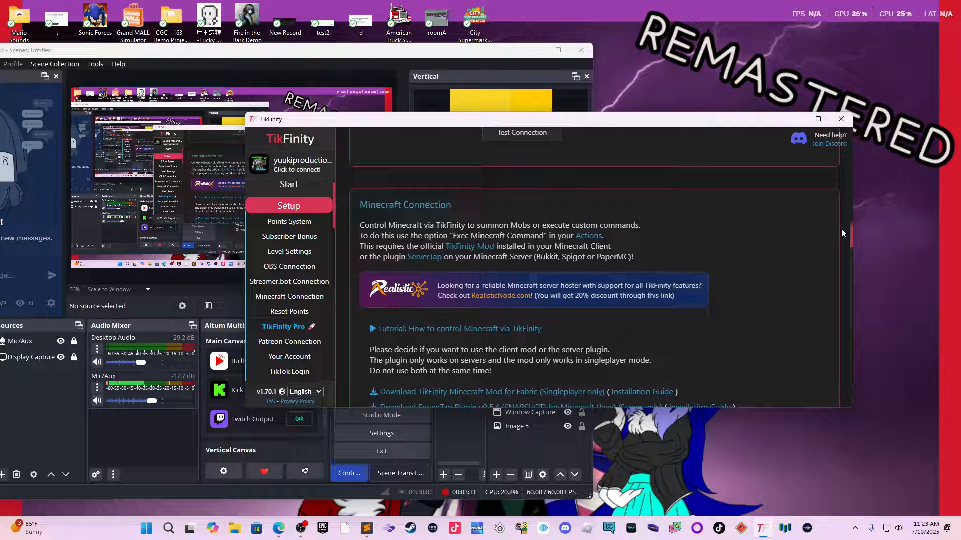
scroll(826, 255, "down", 1)
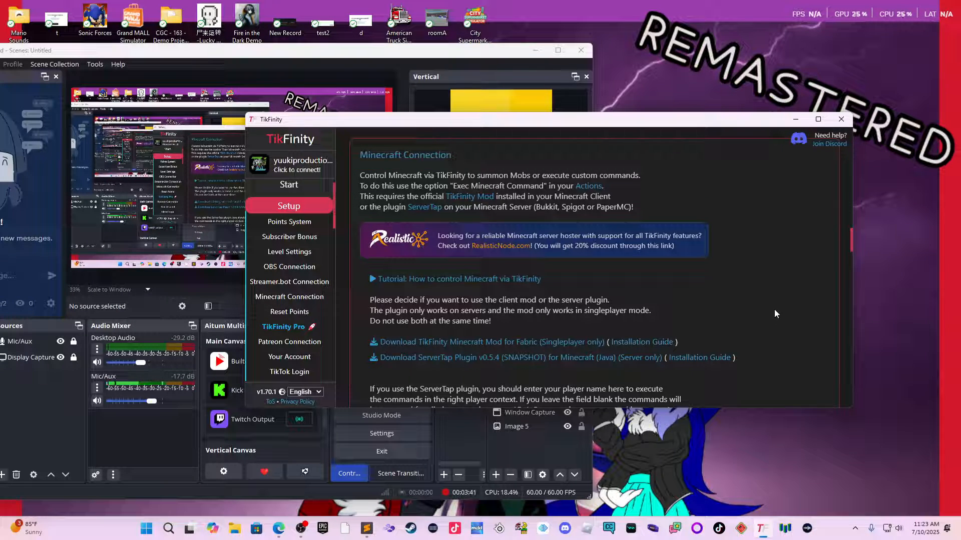
scroll(774, 310, "down", 5)
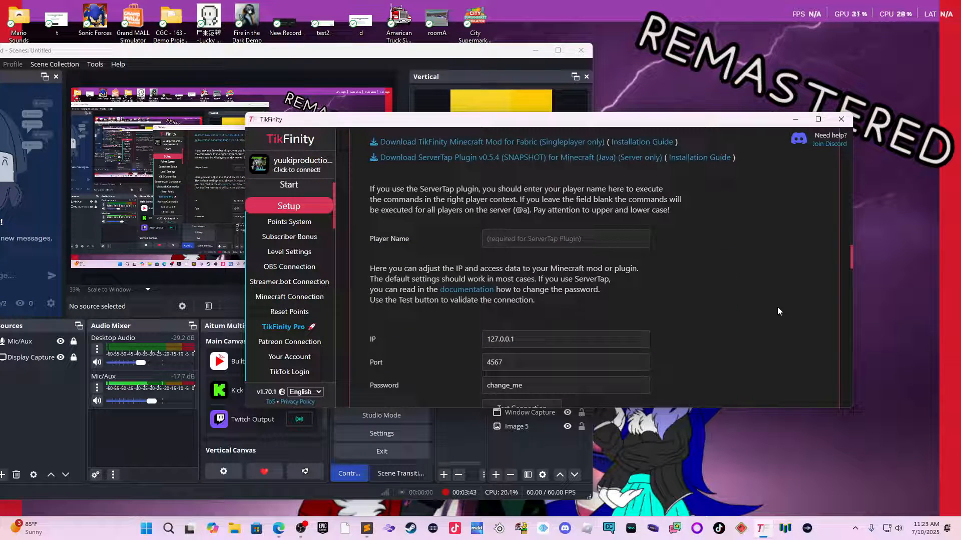
scroll(778, 311, "down", 3)
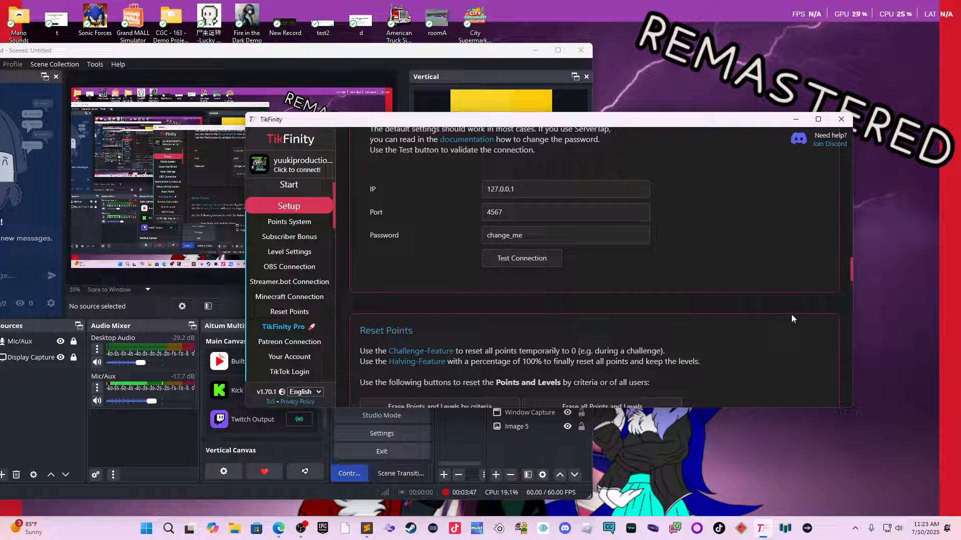
scroll(791, 319, "down", 2)
Review the TikFinity Pro subscription options and the feature comparison between Free and Pro.
scroll(791, 318, "down", 2)
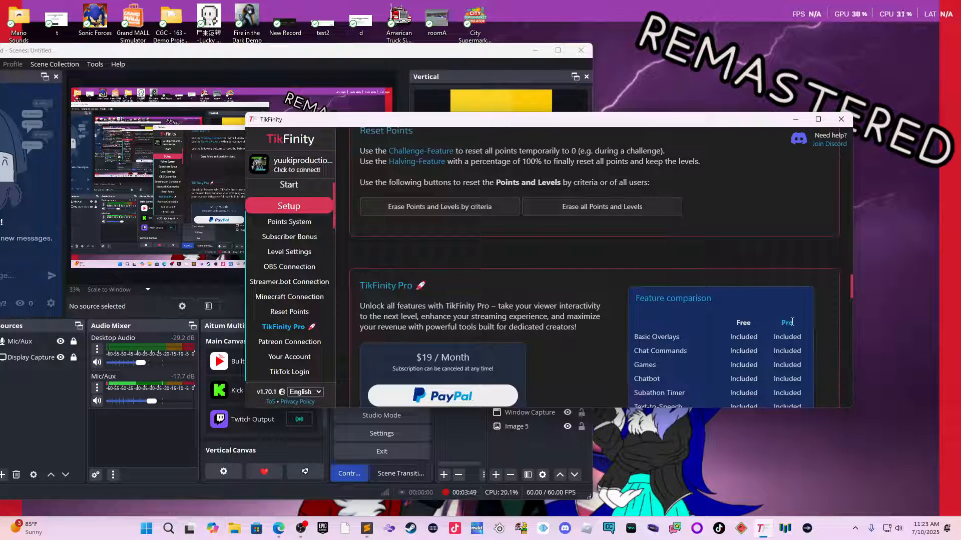
scroll(788, 307, "down", 2)
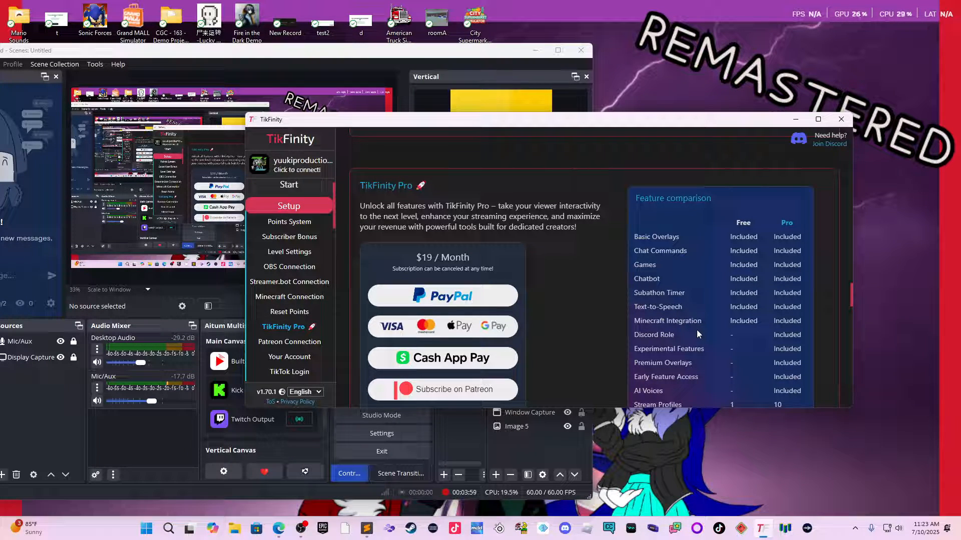
scroll(707, 323, "down", 1)
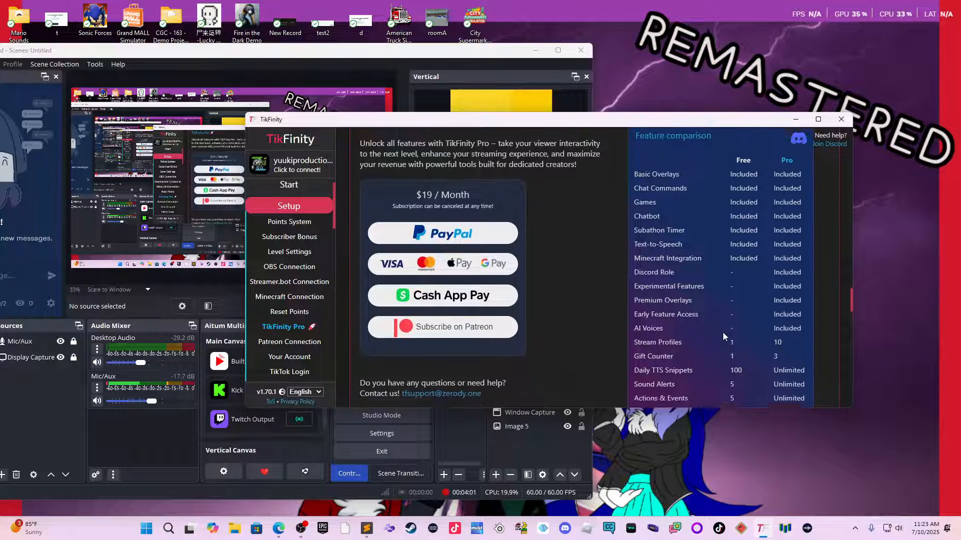
scroll(723, 332, "down", 1)
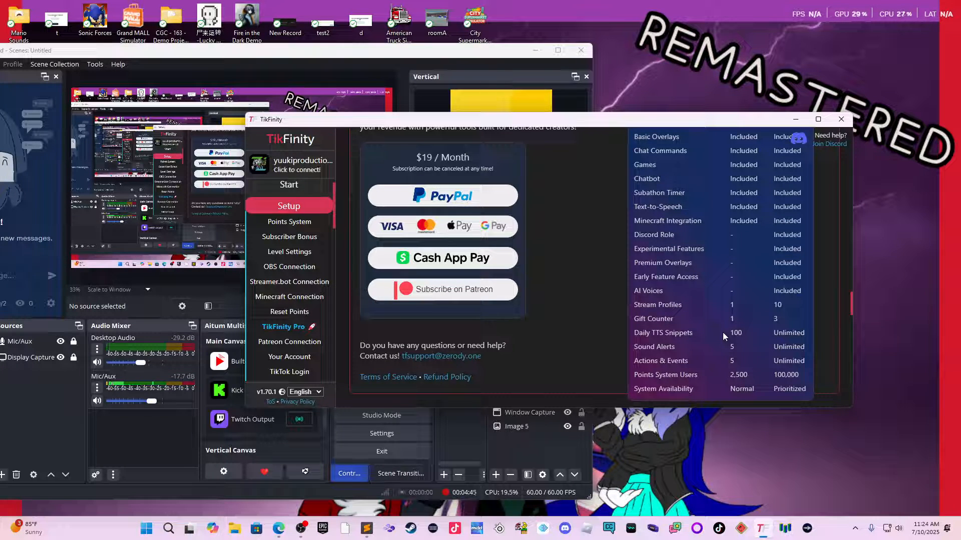
Look through the remaining Setup subsections and open the Overlay Gallery.
scroll(722, 332, "up", 10)
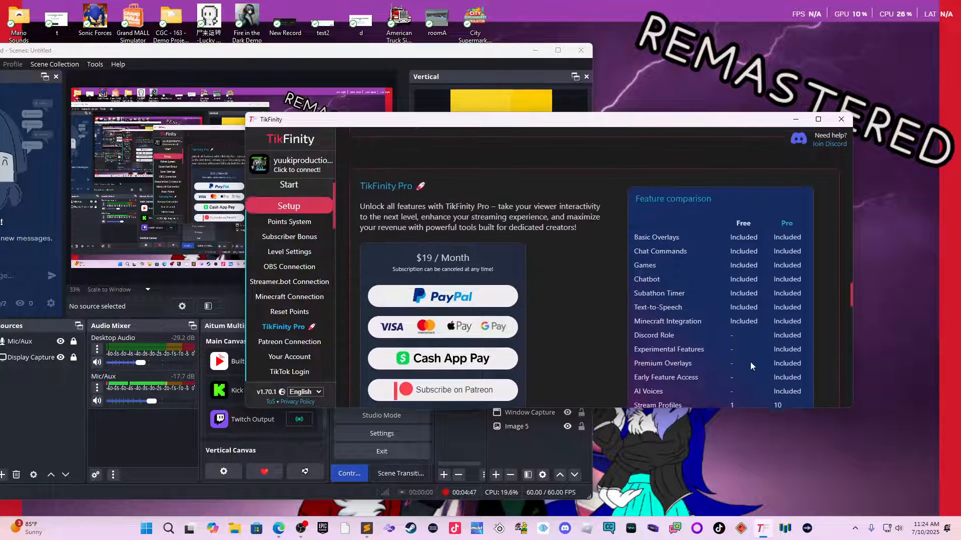
scroll(747, 362, "up", 10)
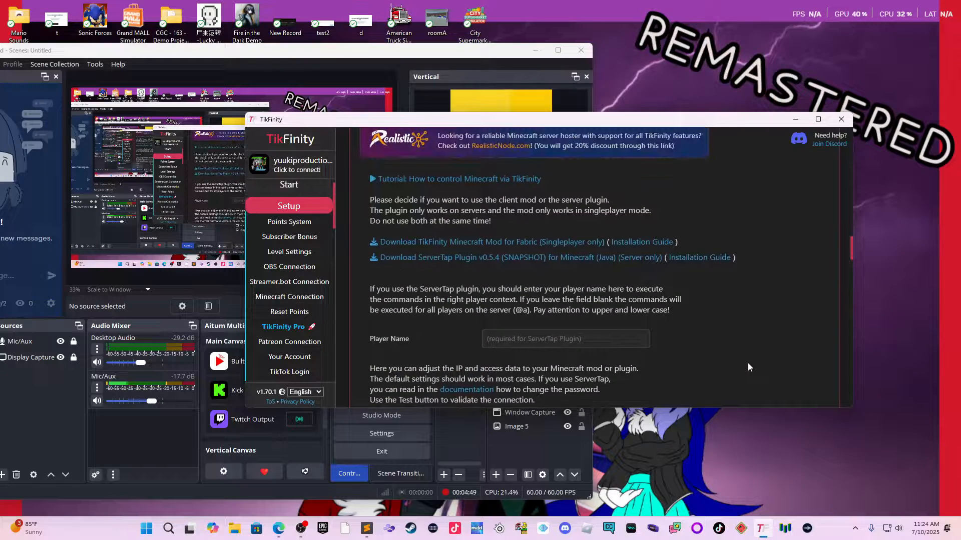
scroll(727, 380, "up", 1)
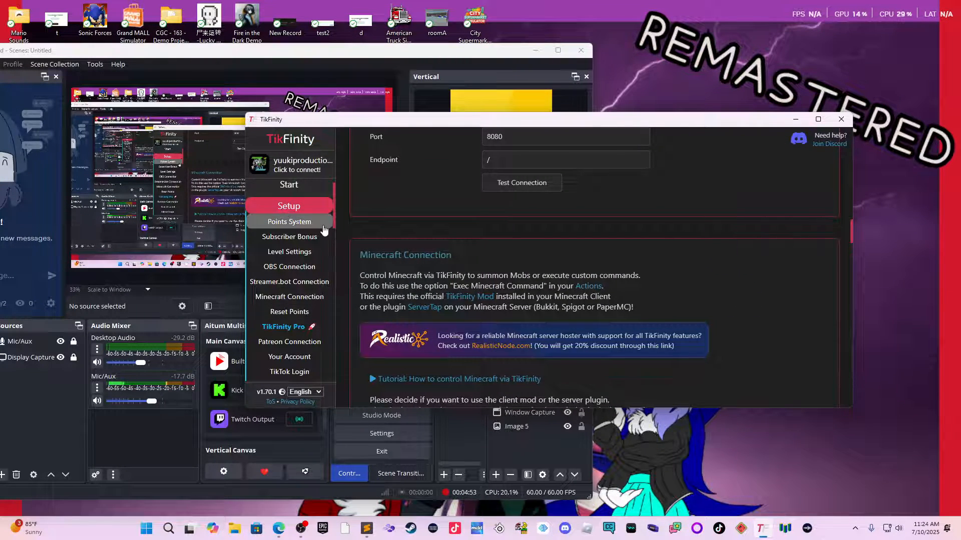
scroll(275, 313, "down", 1)
scroll(275, 312, "down", 2)
scroll(295, 318, "down", 5)
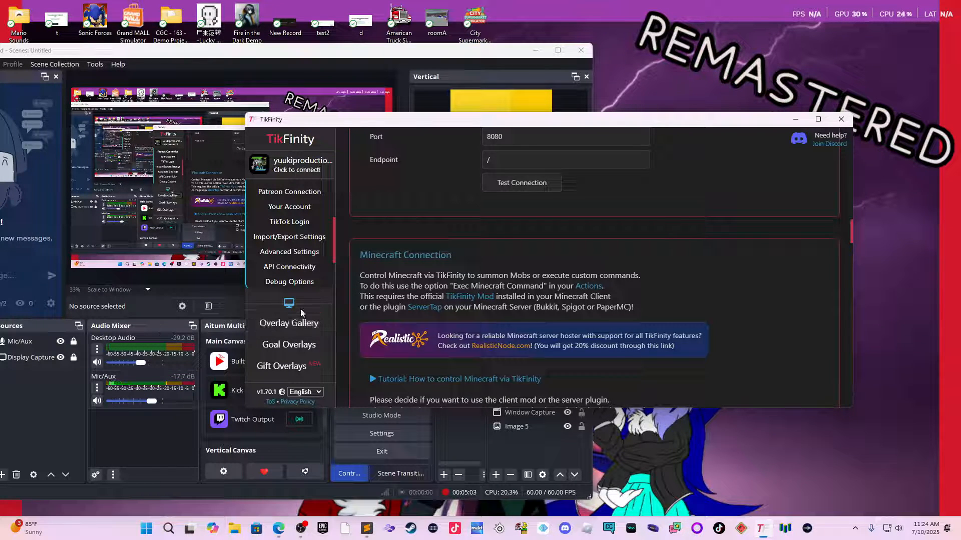
left_click(298, 323)
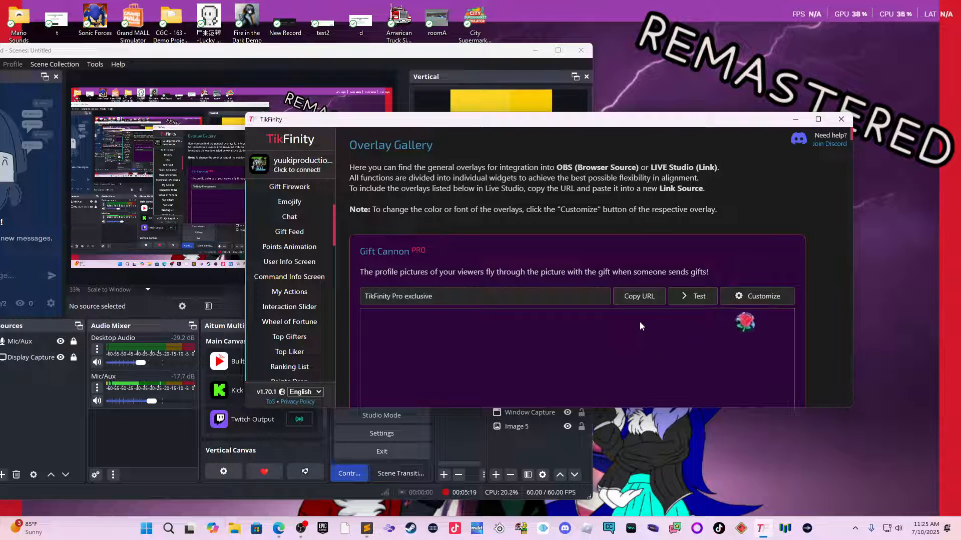
Preview the Gift Cannon overlay in the gallery and glance over the overlays that follow it.
scroll(640, 325, "down", 2)
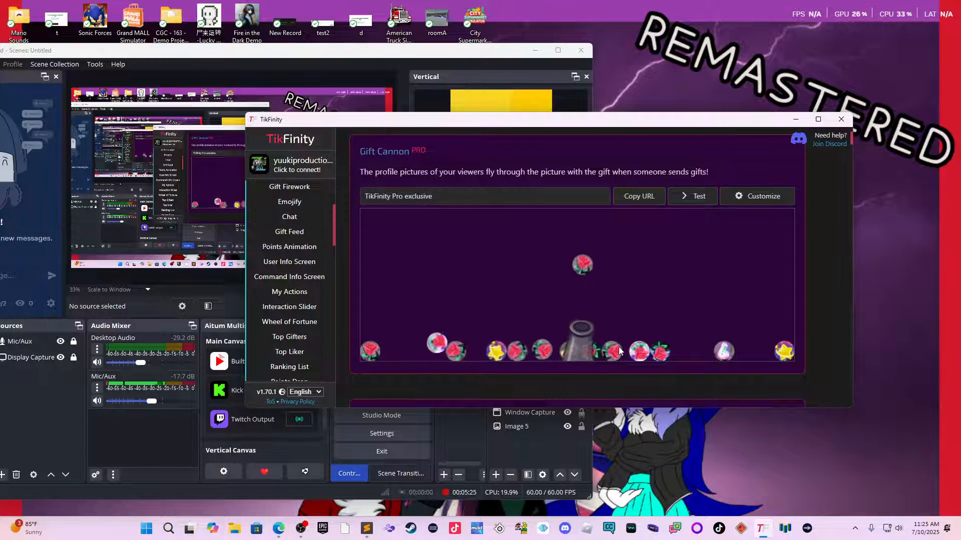
scroll(628, 347, "down", 5)
scroll(641, 349, "down", 3)
scroll(641, 346, "up", 8)
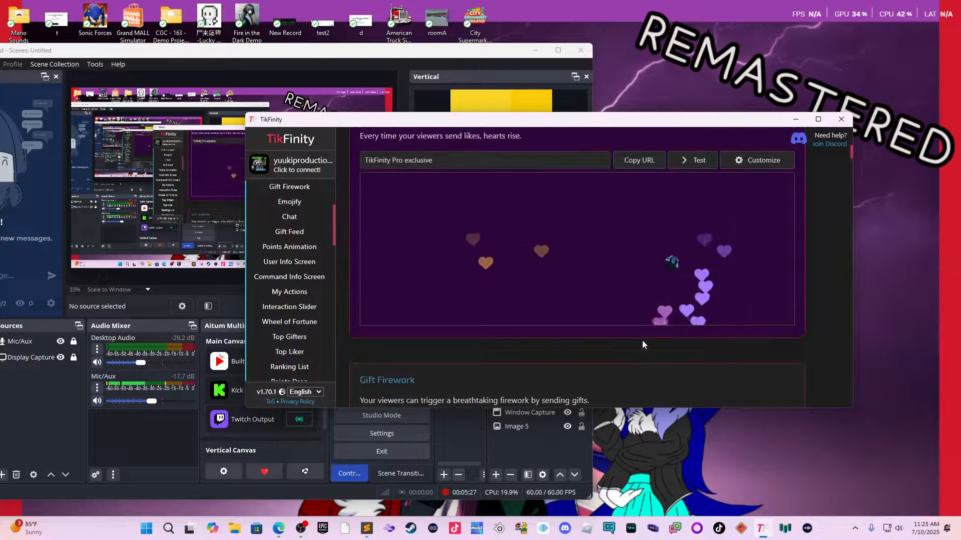
scroll(645, 335, "up", 1)
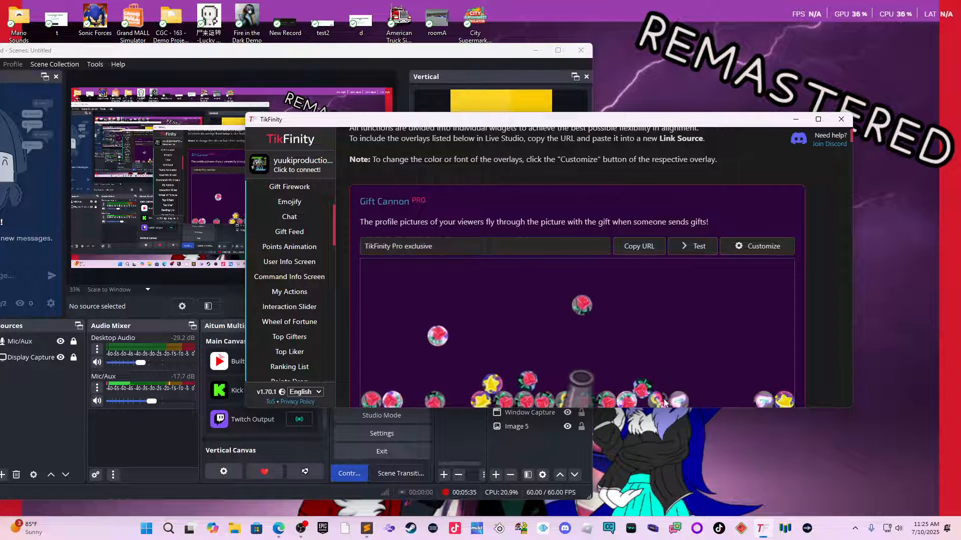
scroll(635, 316, "down", 1)
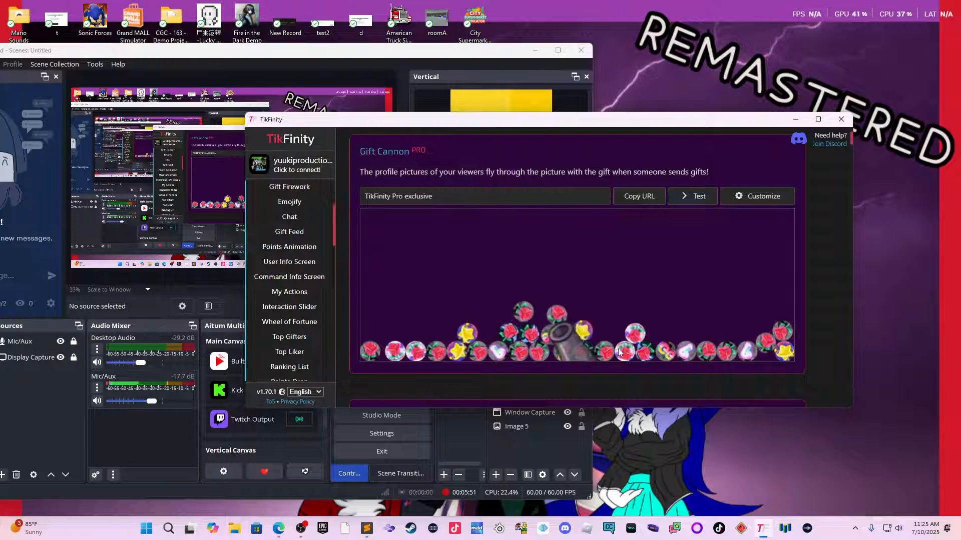
Preview the Like Fountain and Gift Firework overlays in the gallery.
scroll(616, 370, "down", 3)
scroll(585, 353, "down", 2)
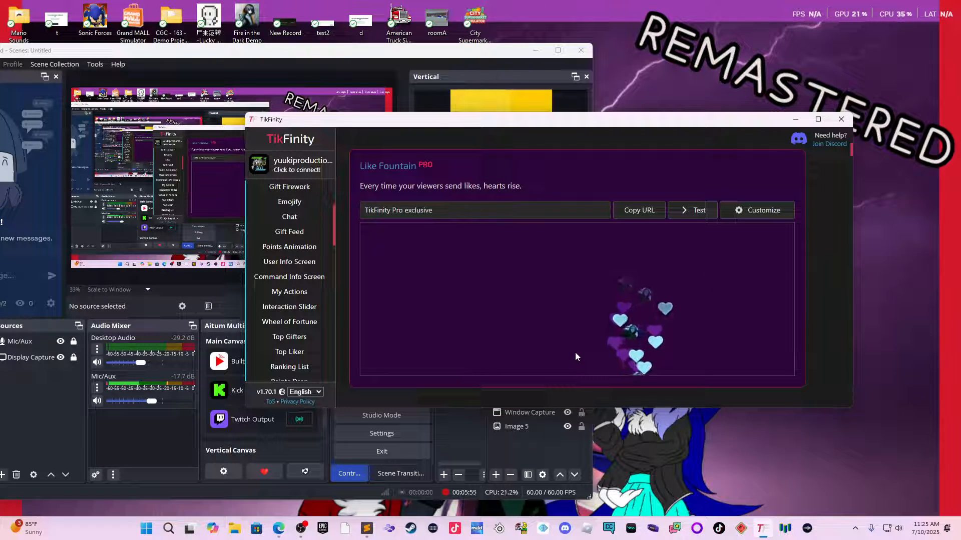
scroll(568, 345, "down", 5)
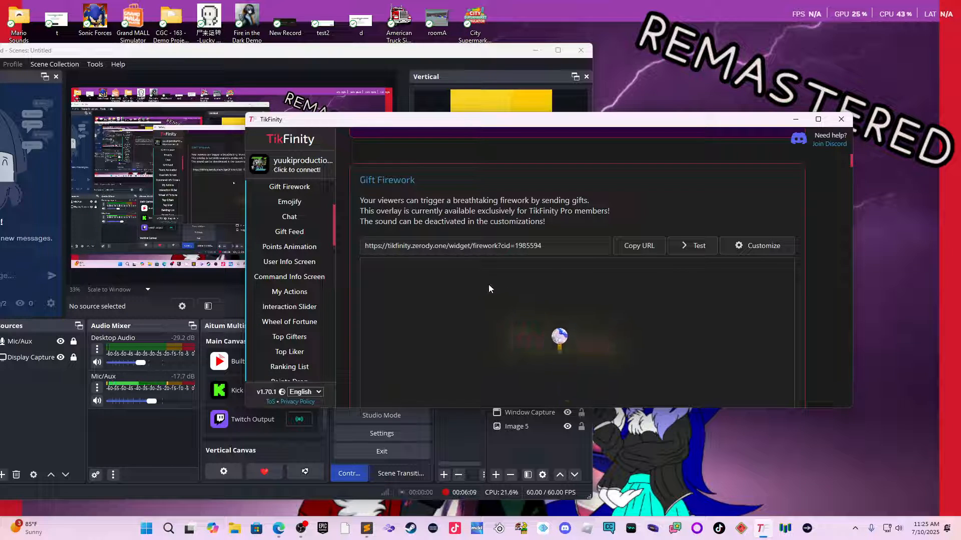
scroll(504, 265, "down", 1)
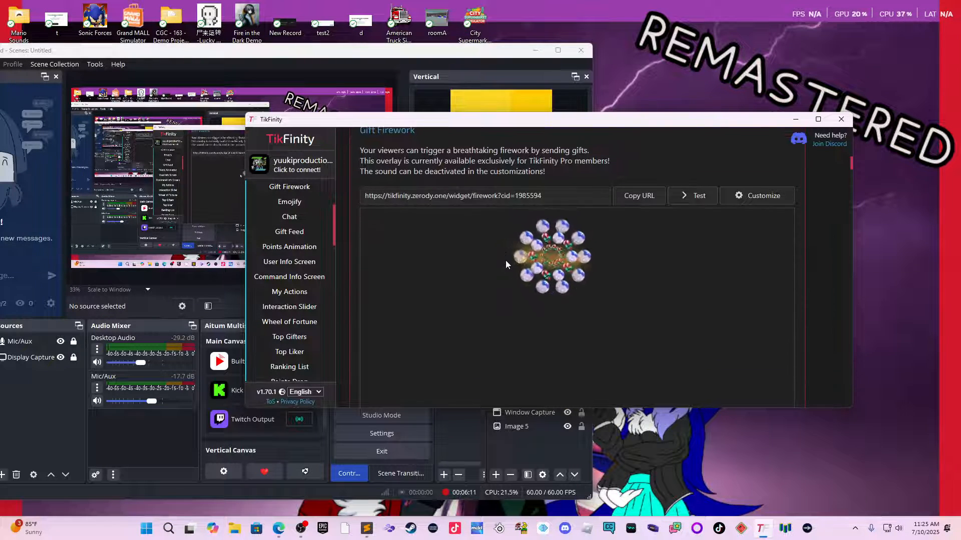
Copy the URL of the Gift Firework overlay.
scroll(554, 250, "down", 3)
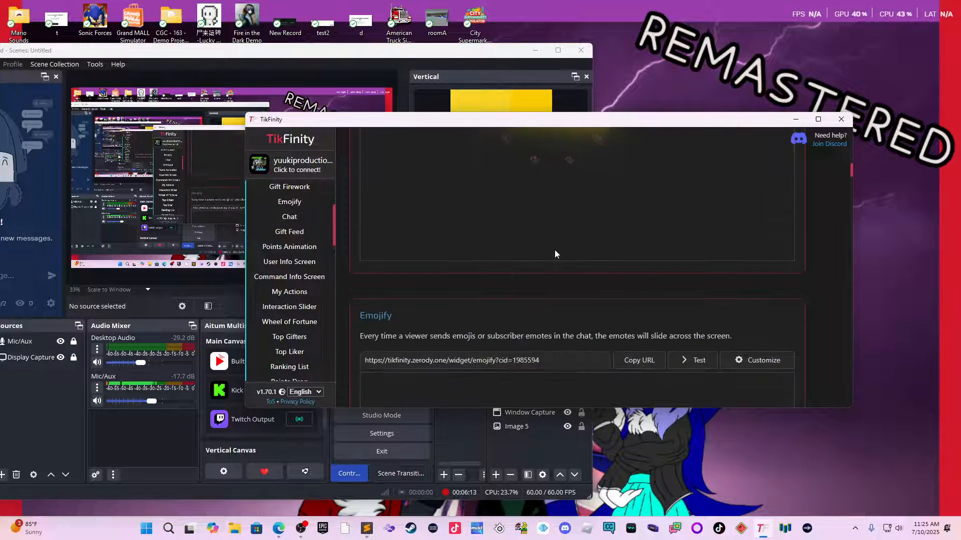
scroll(554, 250, "up", 3)
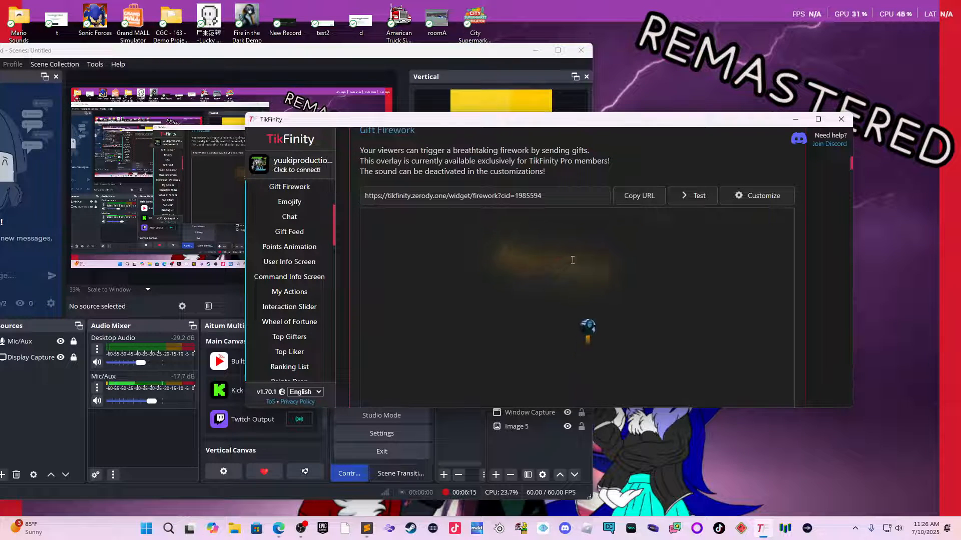
left_click(640, 196)
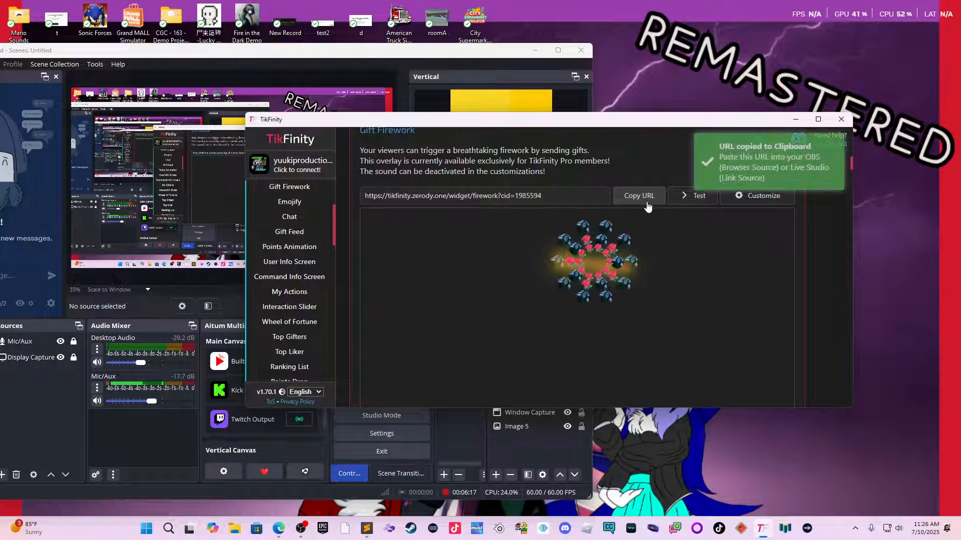
Switch to OBS and add a new Browser source to the Vertical Scene, using the copied Gift Firework overlay URL.
left_click(233, 281)
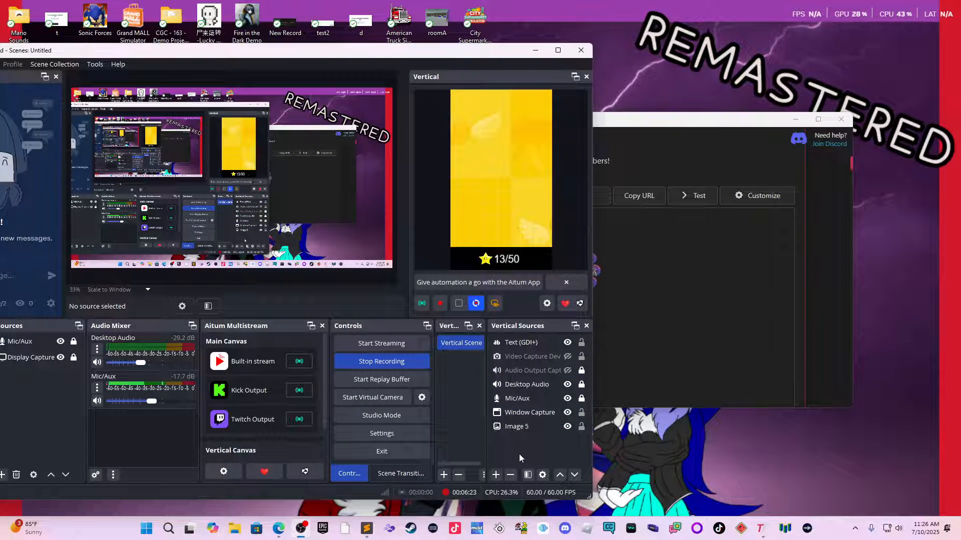
left_click(509, 370)
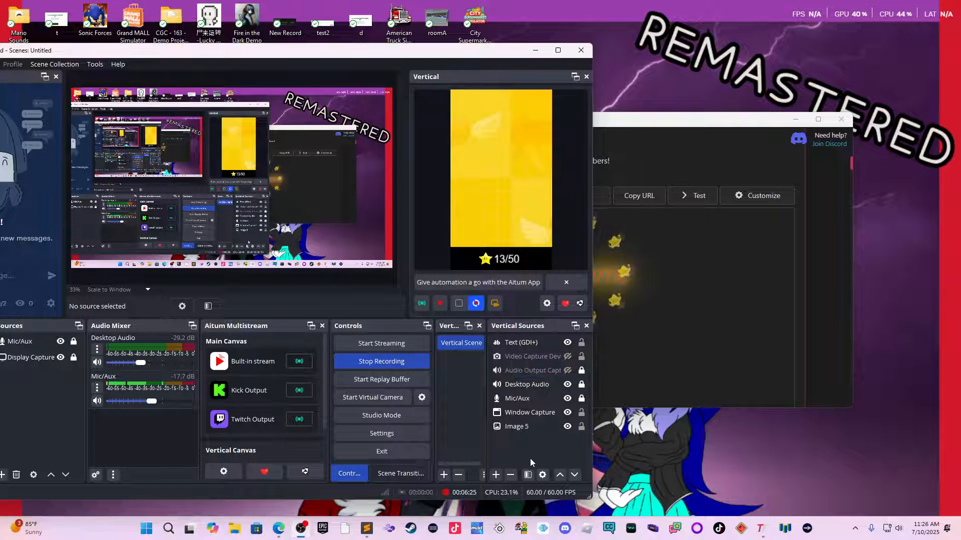
left_click(497, 474)
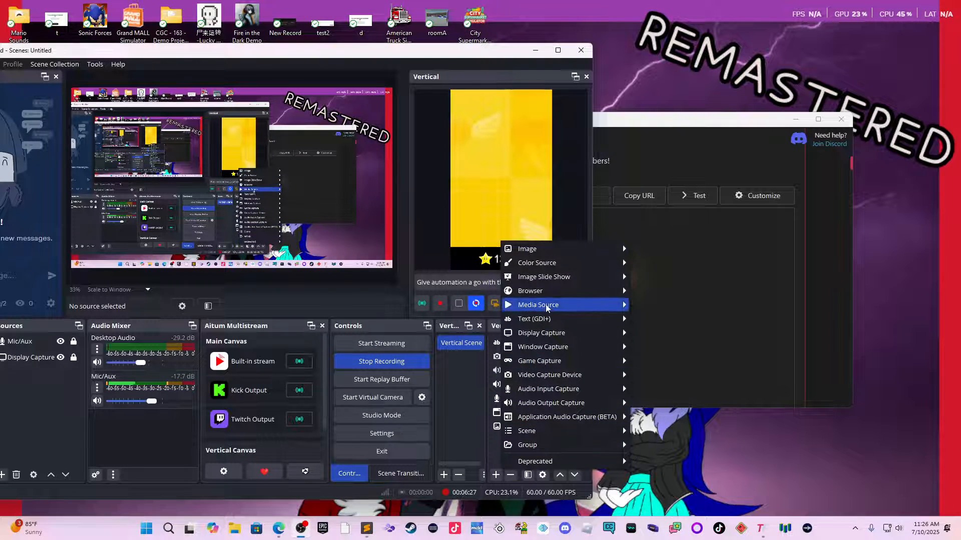
left_click(662, 294)
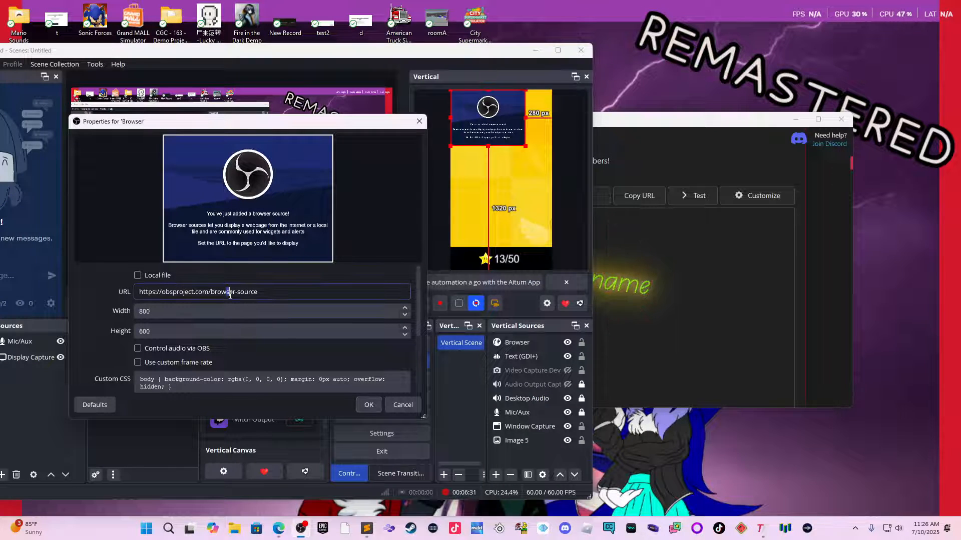
triple_click(232, 292)
key("ctrl+v")
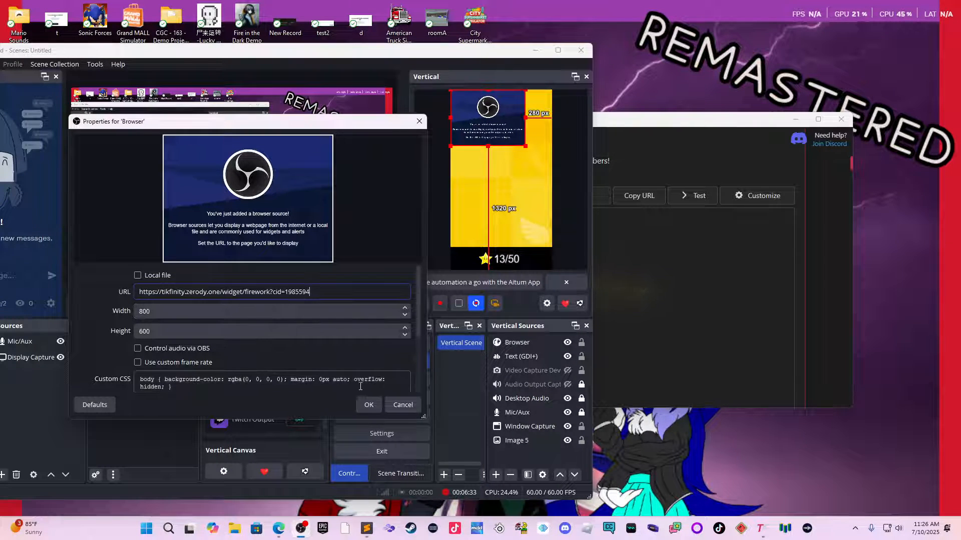
left_click(370, 405)
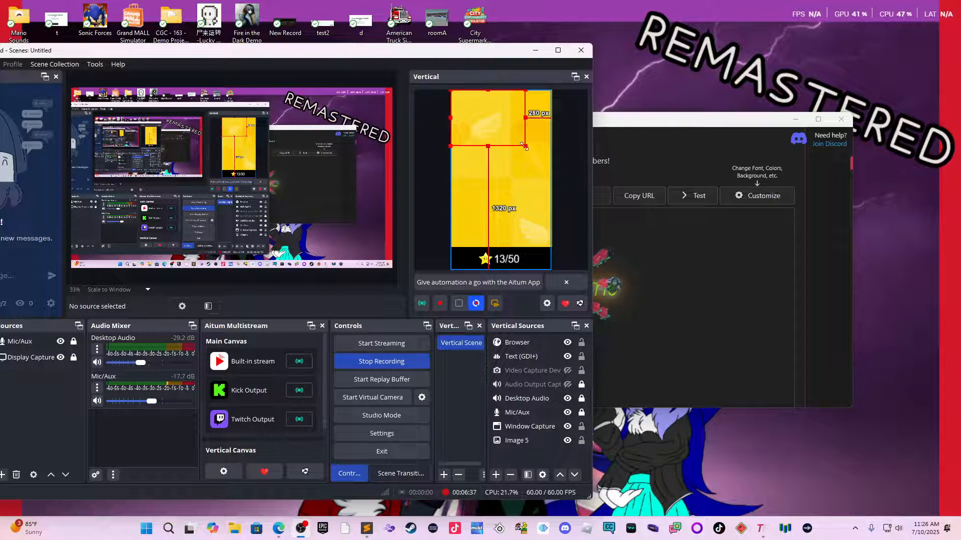
Enlarge the browser source to span almost the full width of the vertical canvas, then deselect it.
left_click_drag(525, 146, 544, 165)
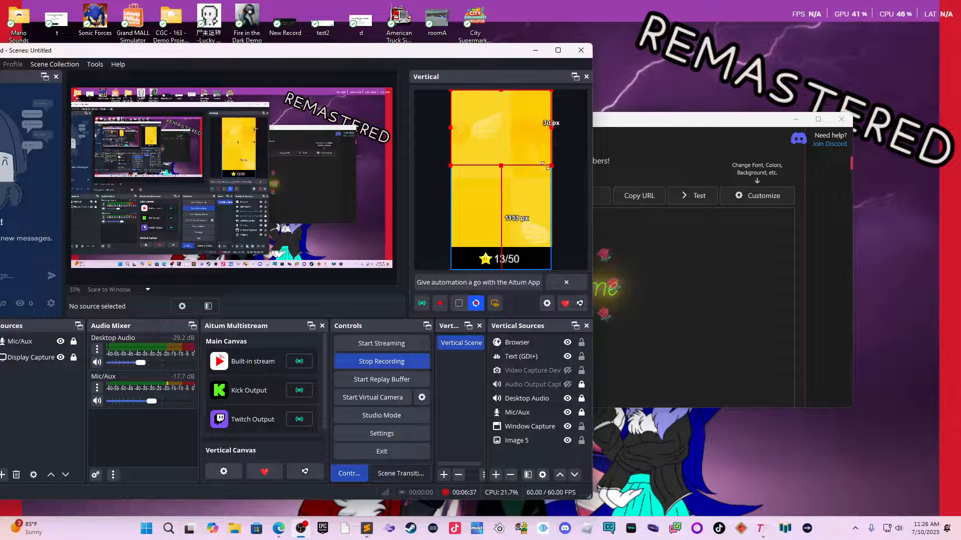
left_click(569, 206)
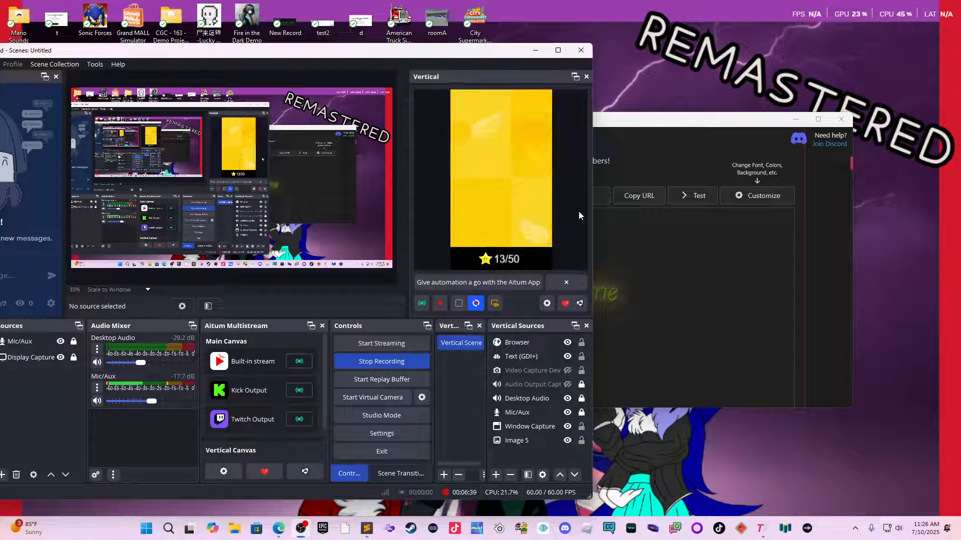
left_click(674, 198)
left_click(553, 118)
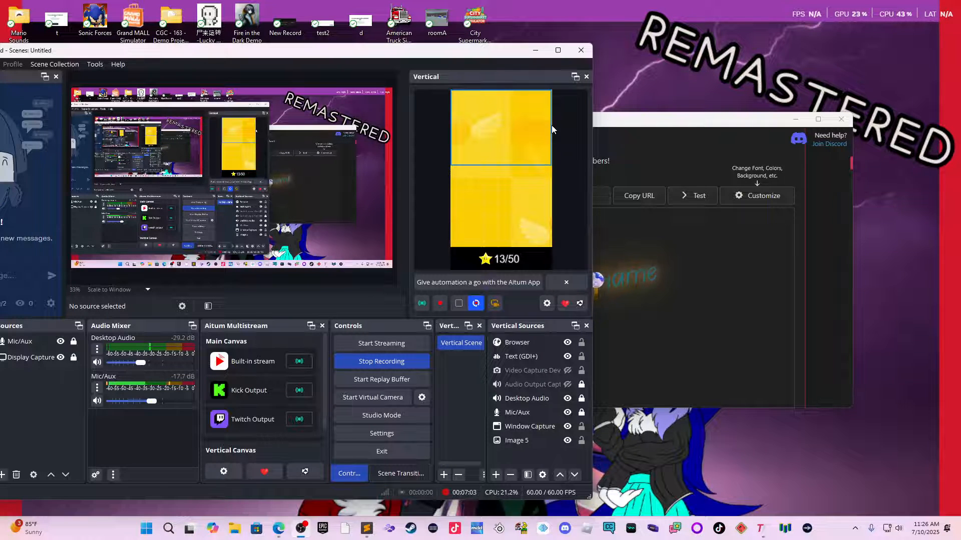
Return to TikFinity and look through the Emojify, Chat, Gift Feed, Points Animation, User Info Screen and Command Info Screen overlays.
left_click(821, 324)
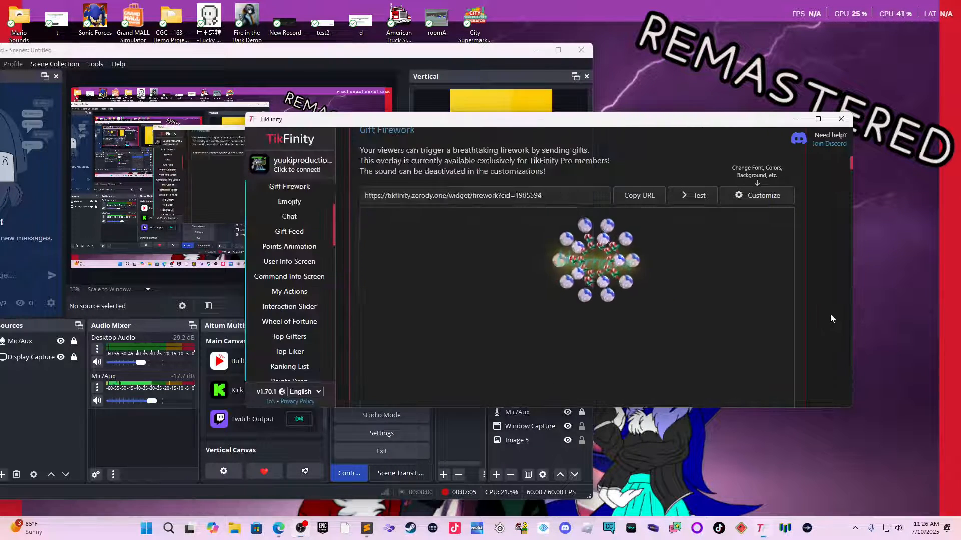
scroll(830, 262, "down", 5)
scroll(830, 249, "up", 1)
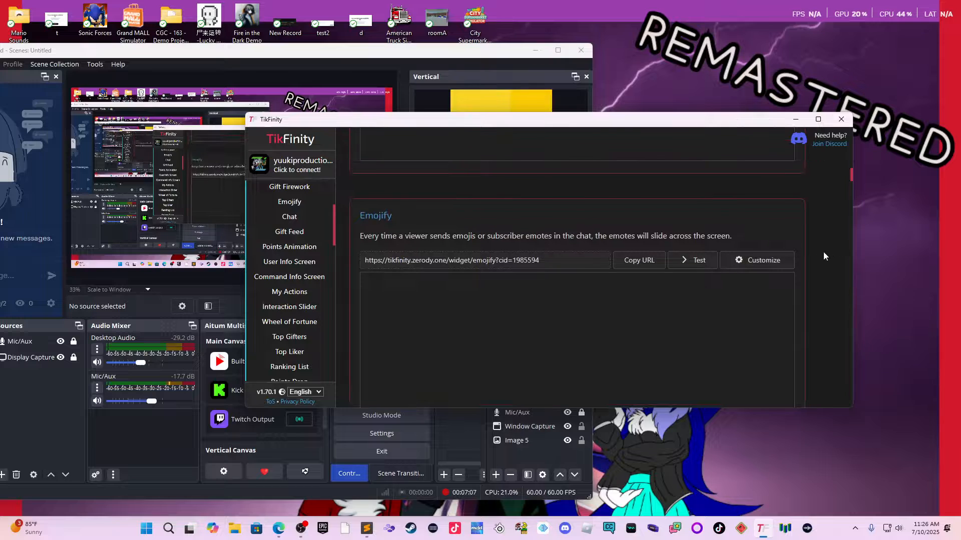
scroll(807, 254, "down", 5)
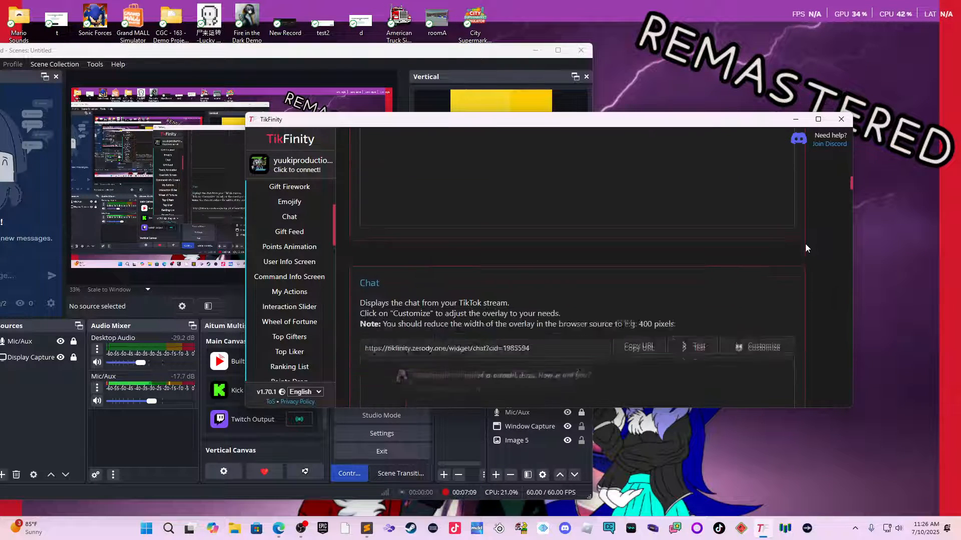
scroll(812, 242, "down", 5)
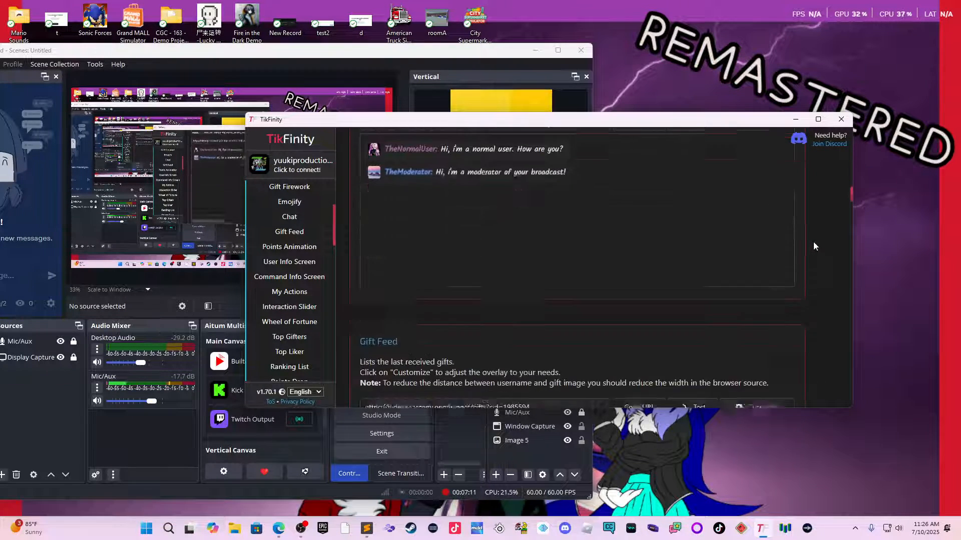
scroll(793, 228, "down", 5)
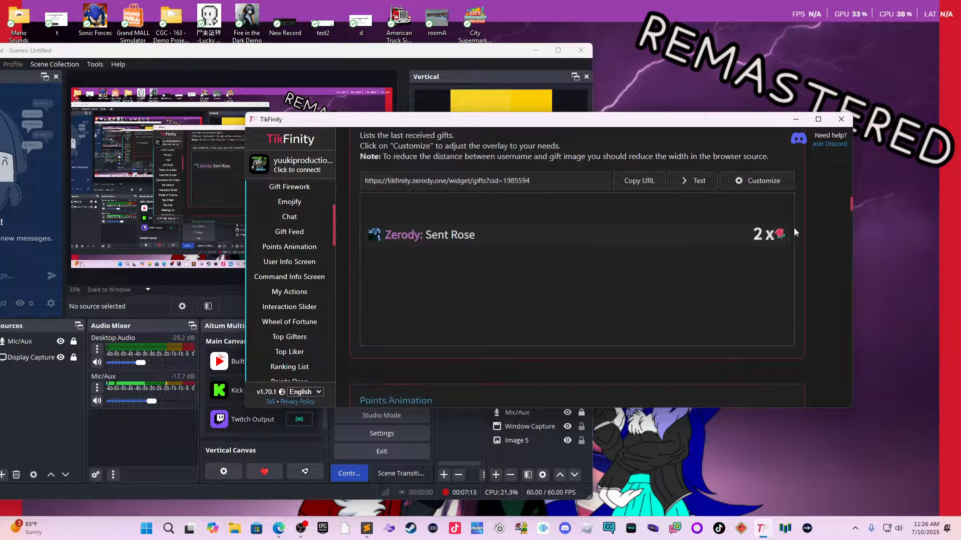
scroll(779, 233, "down", 2)
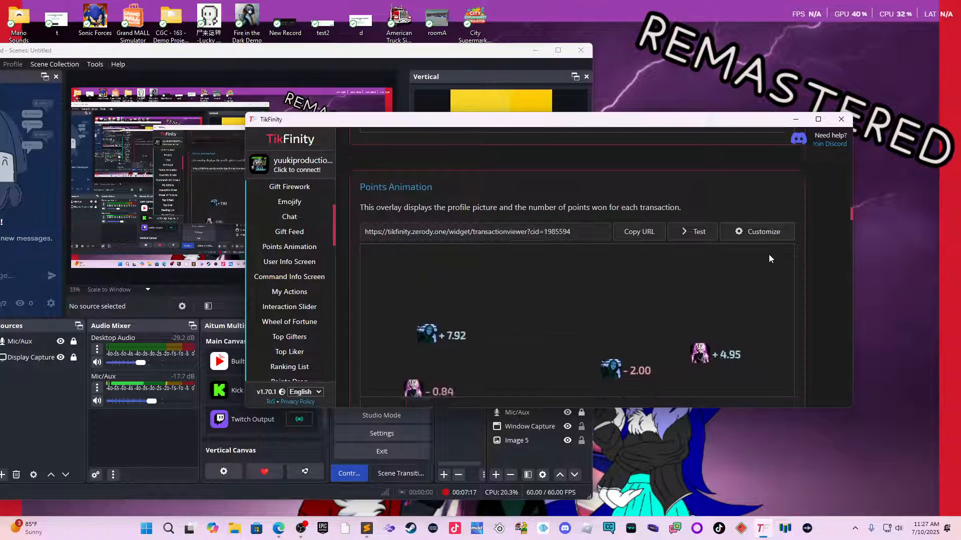
scroll(771, 245, "down", 4)
scroll(770, 258, "down", 1)
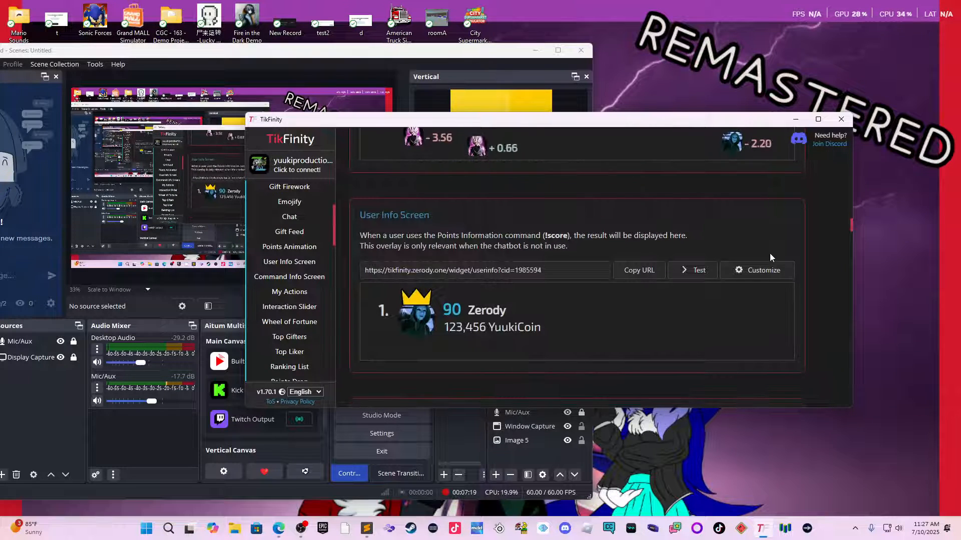
scroll(768, 258, "down", 2)
scroll(767, 257, "down", 2)
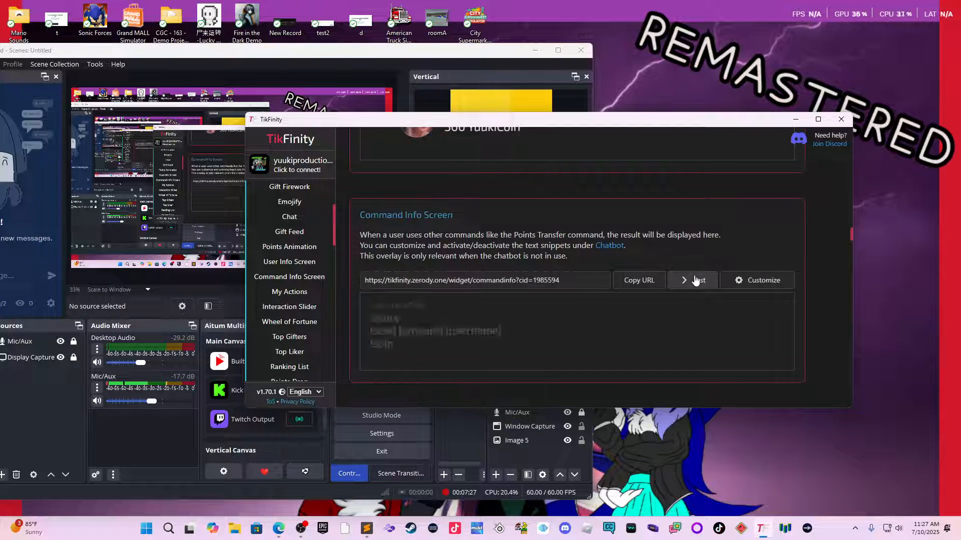
Look through the My Actions, Interaction Slider, Wheel of Fortune, Top Gifters, Top Liker and Ranking List overlays.
scroll(697, 276, "down", 4)
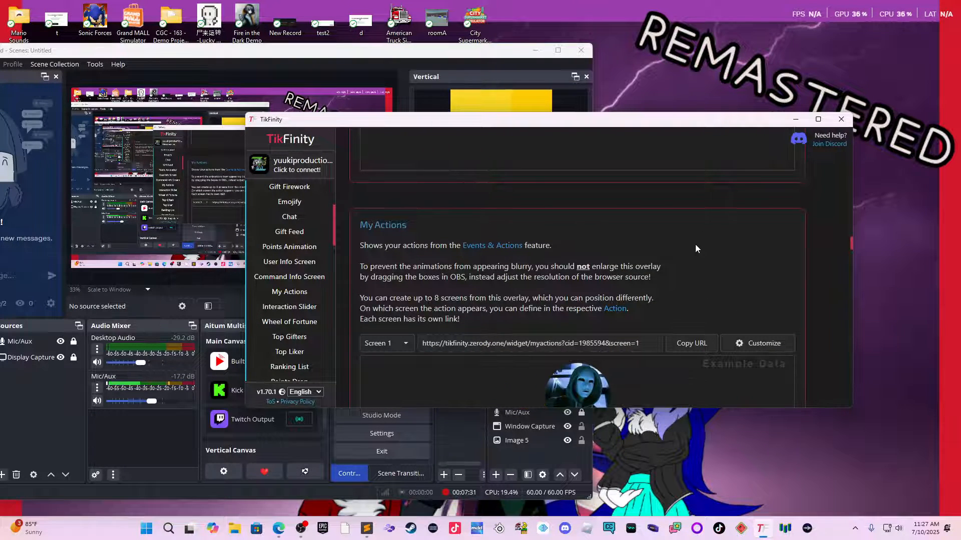
scroll(695, 249, "down", 7)
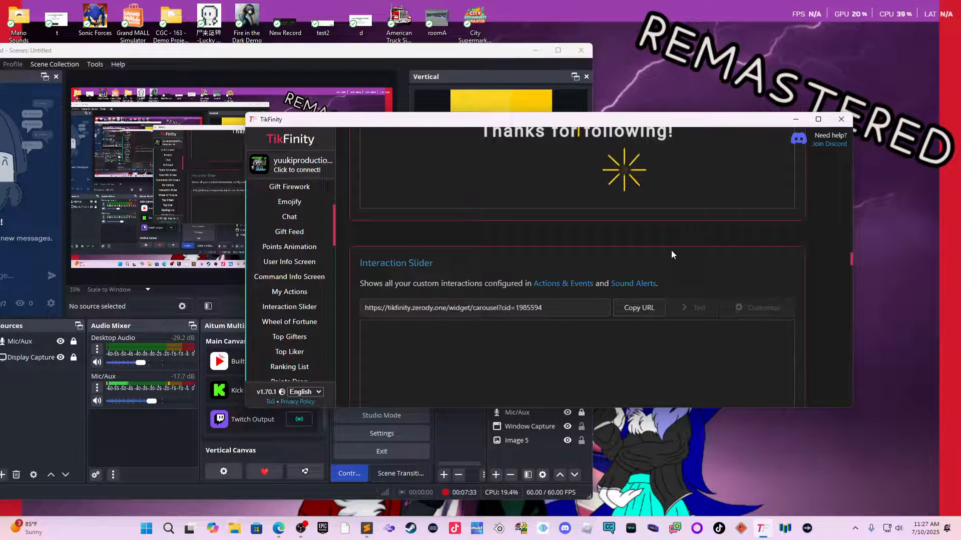
scroll(670, 251, "down", 2)
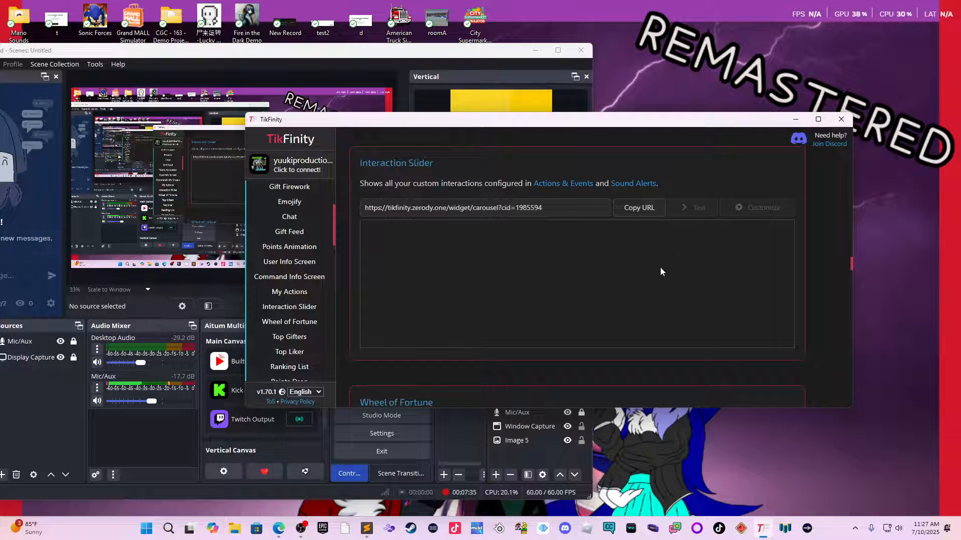
scroll(655, 266, "down", 3)
scroll(643, 283, "down", 2)
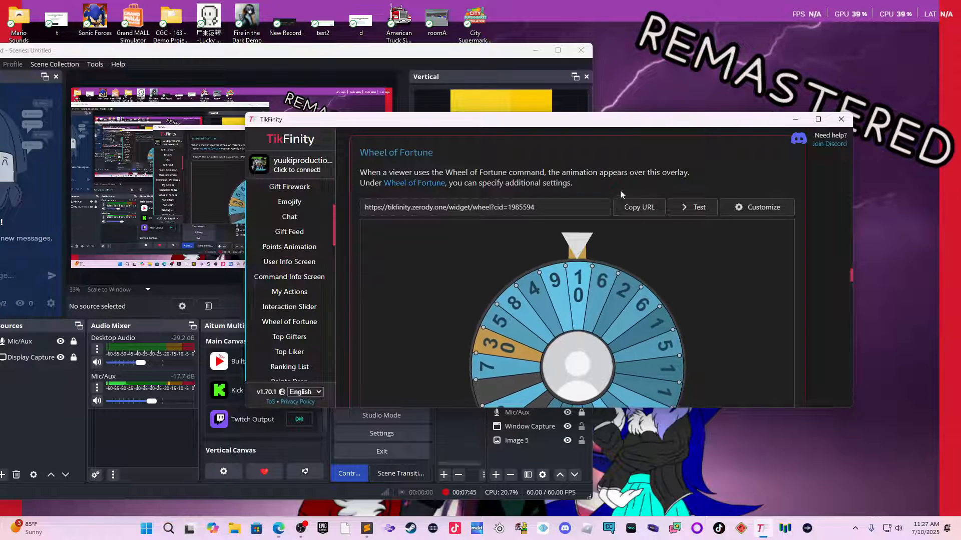
scroll(676, 352, "down", 5)
scroll(677, 352, "down", 3)
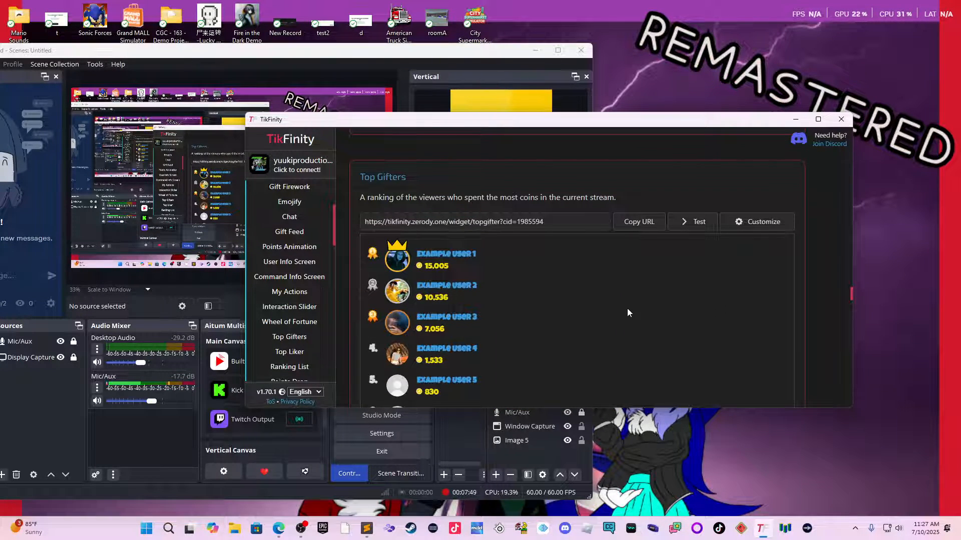
scroll(630, 313, "down", 6)
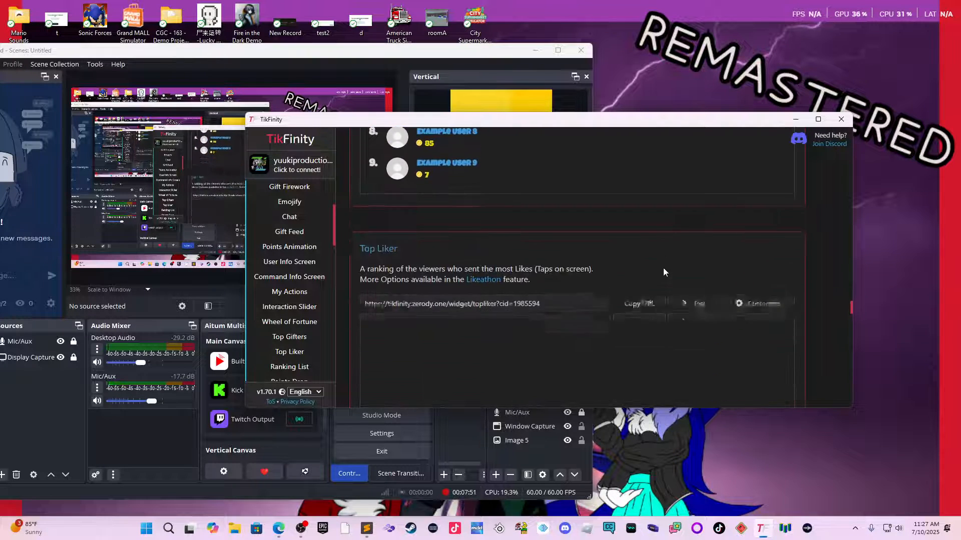
scroll(645, 286, "down", 5)
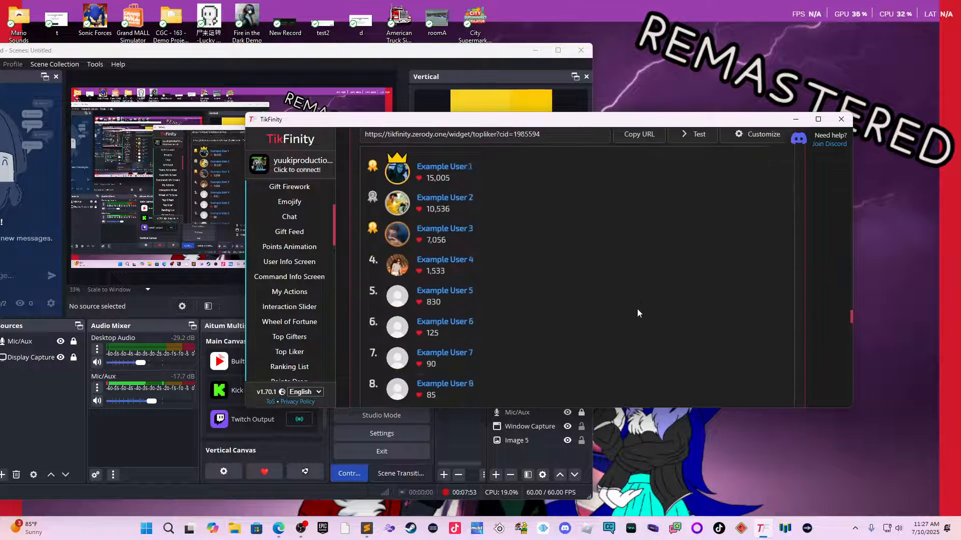
scroll(642, 310, "down", 8)
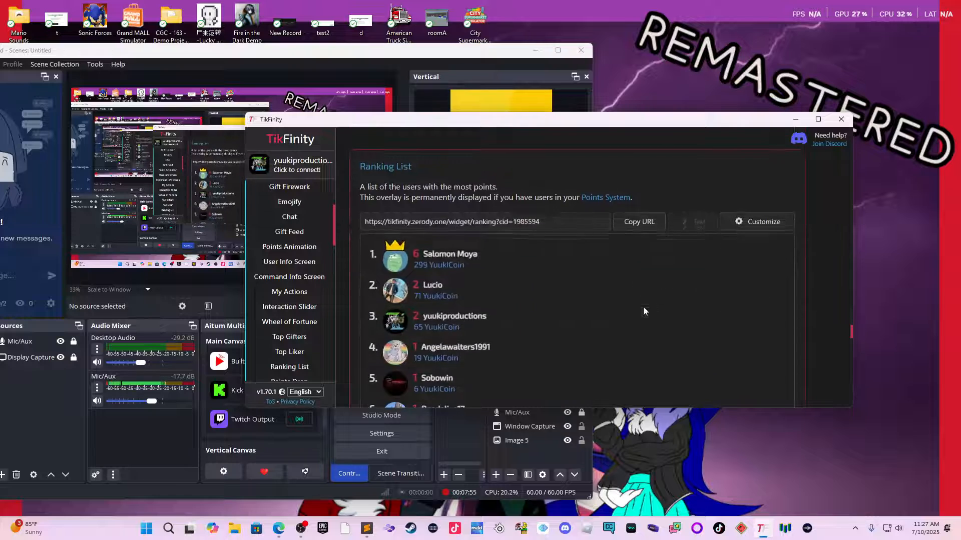
Look over the remaining gallery overlays from Points Drop to Tiny Diny, then go back up to the Timer overlay.
scroll(647, 278, "down", 6)
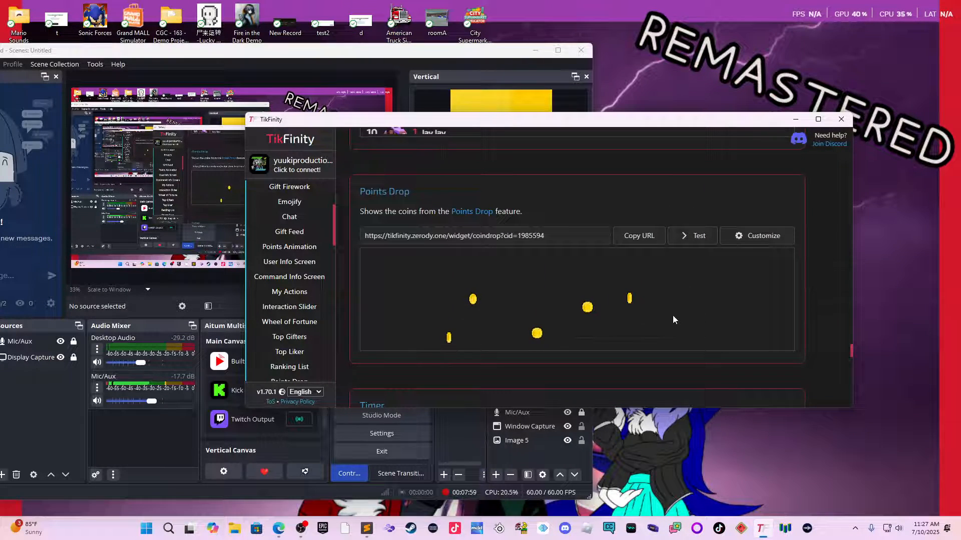
scroll(671, 317, "down", 4)
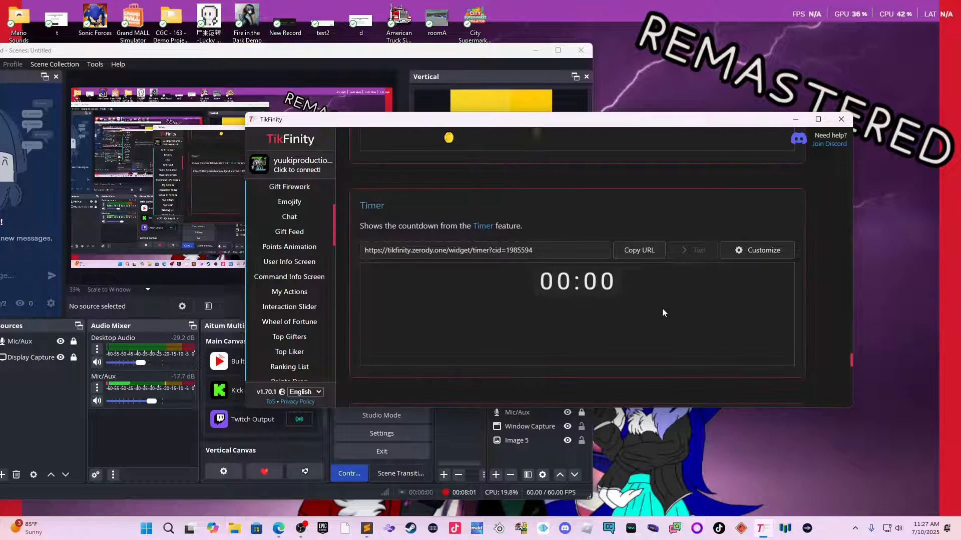
scroll(662, 310, "down", 4)
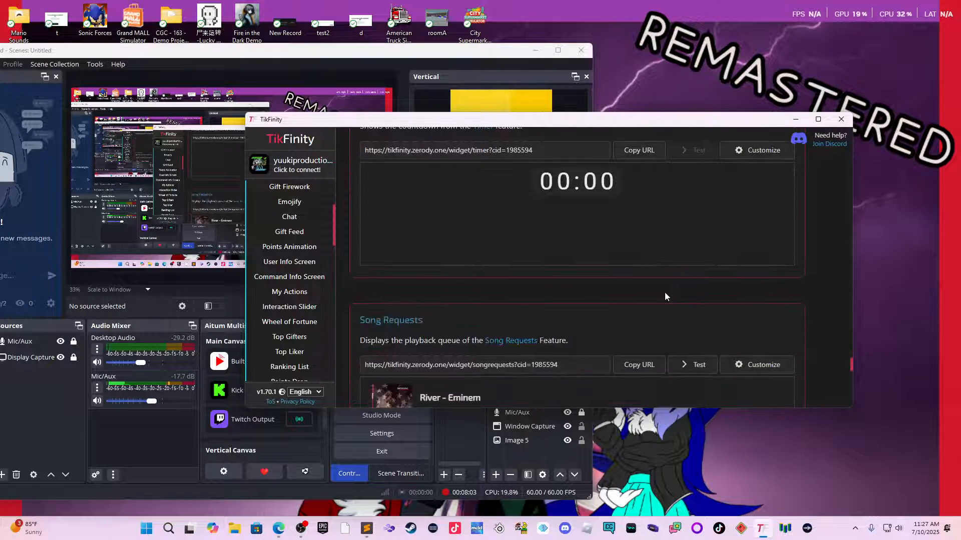
scroll(645, 302, "down", 5)
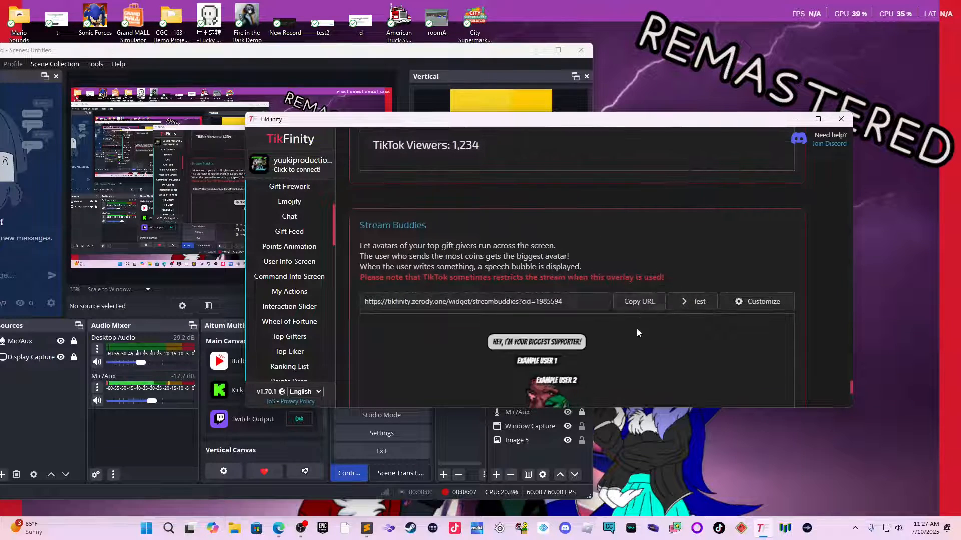
scroll(637, 329, "down", 5)
scroll(635, 323, "down", 1)
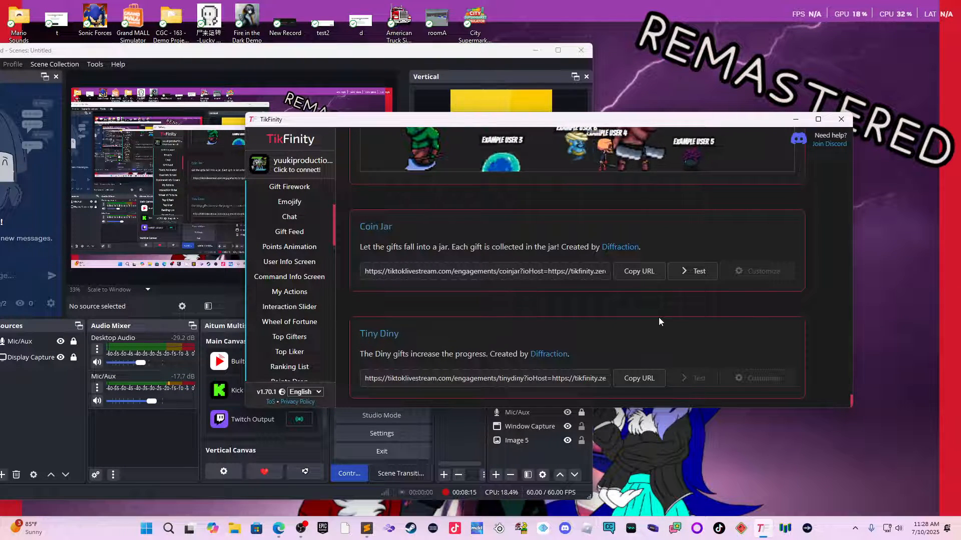
scroll(659, 317, "up", 4)
scroll(683, 311, "up", 8)
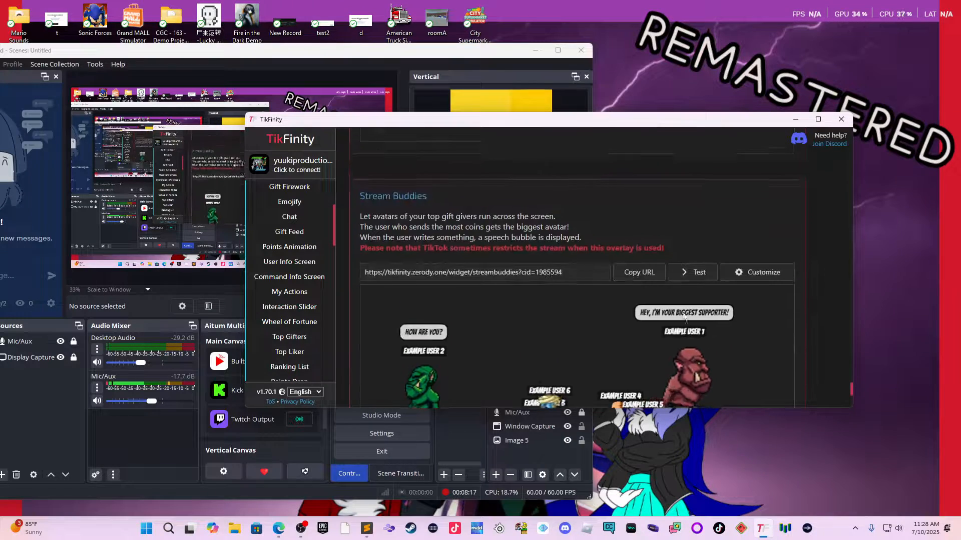
scroll(684, 318, "up", 8)
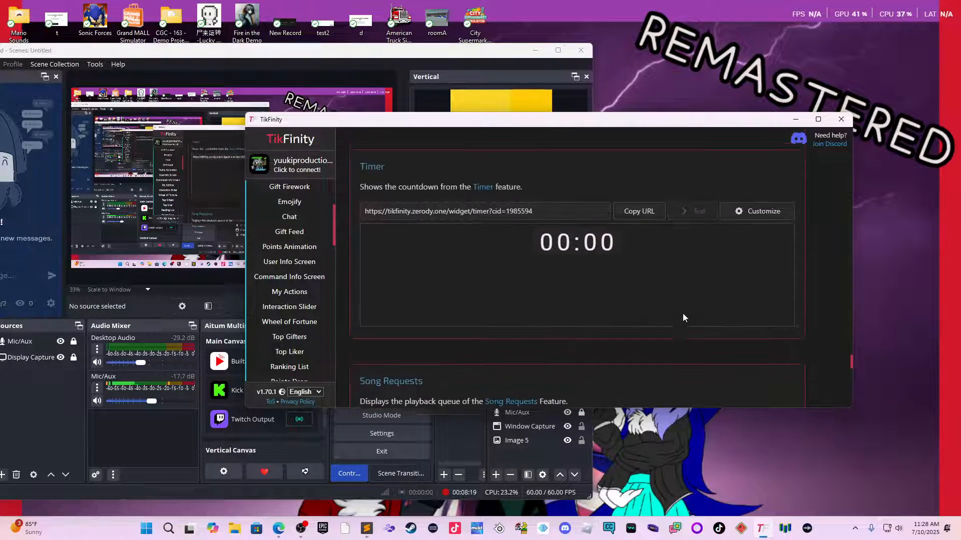
Go to the Points Drop overlay in the gallery and copy its URL.
scroll(682, 318, "up", 4)
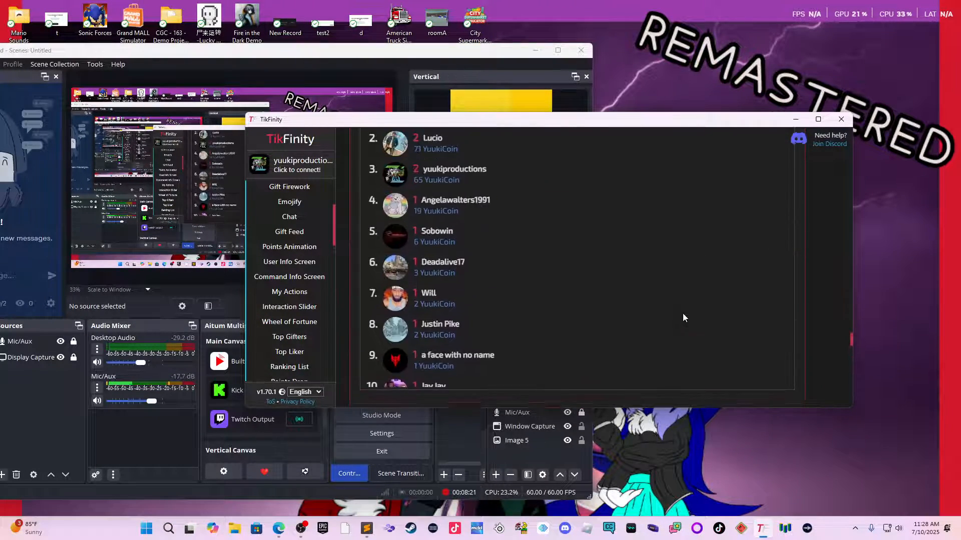
left_click_drag(628, 125, 788, 120)
scroll(800, 263, "up", 4)
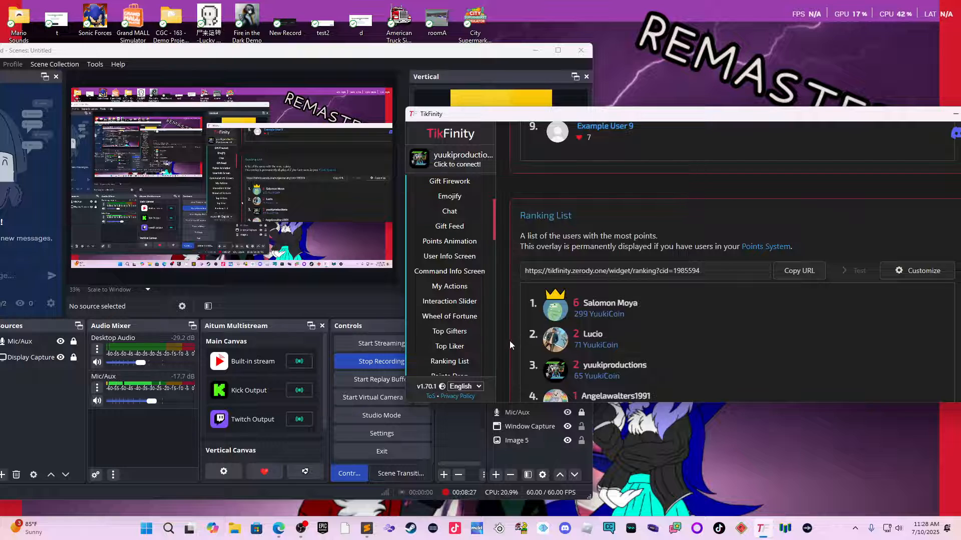
scroll(483, 261, "up", 4)
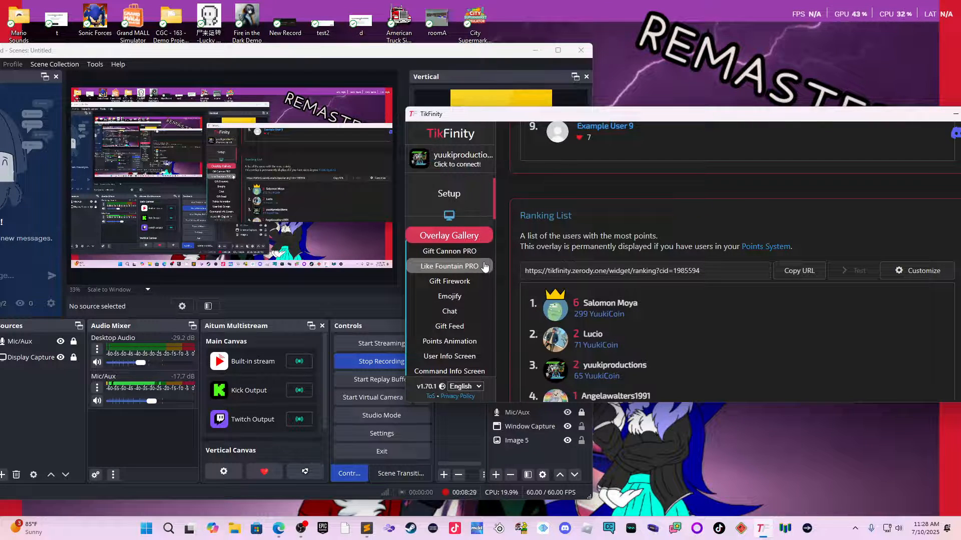
scroll(481, 300, "down", 2)
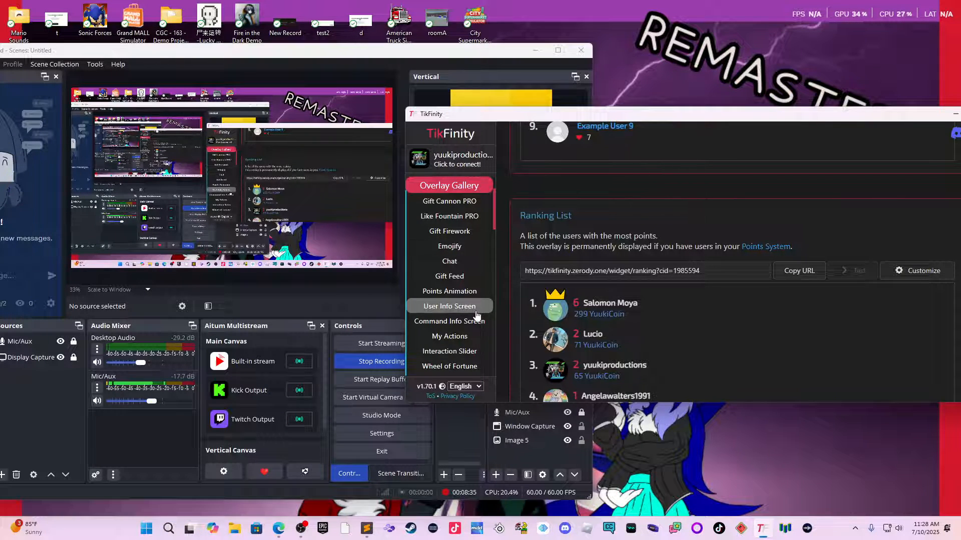
scroll(470, 306, "down", 2)
scroll(470, 315, "up", 2)
scroll(471, 325, "down", 4)
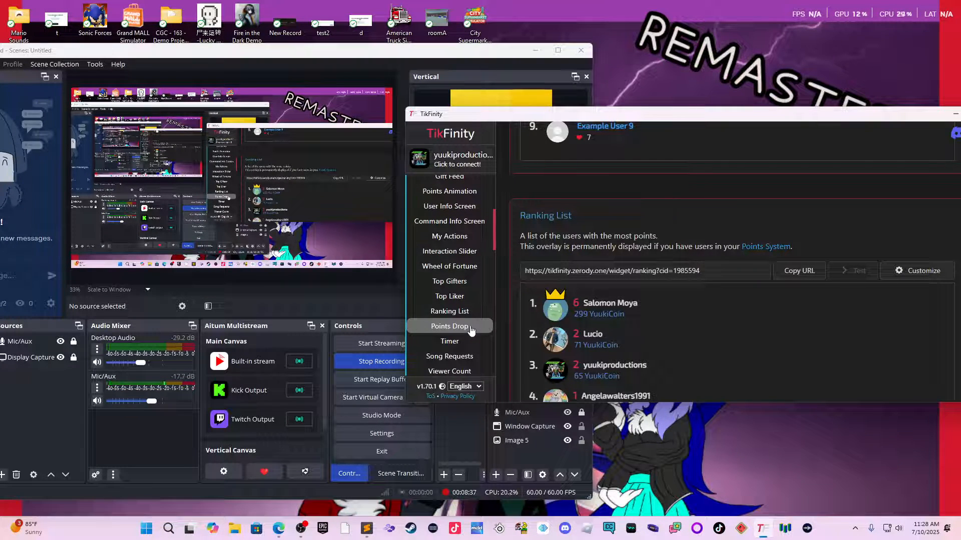
left_click(470, 329)
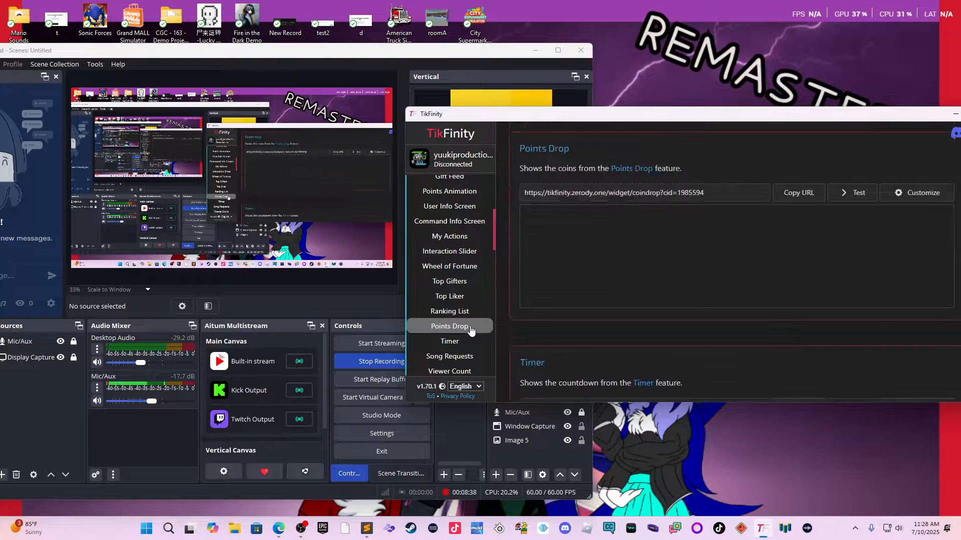
left_click(804, 193)
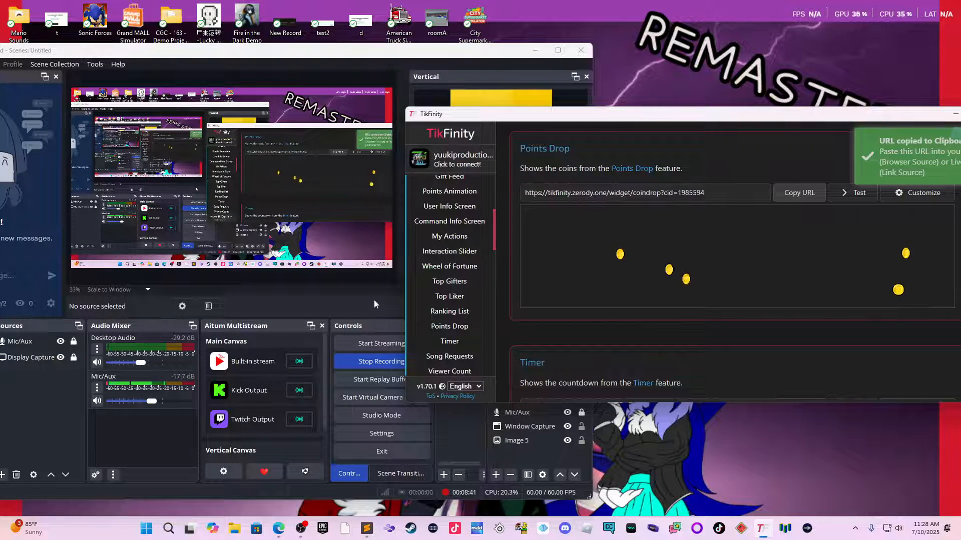
Switch to OBS and add a new Browser source to the vertical scene.
left_click(375, 303)
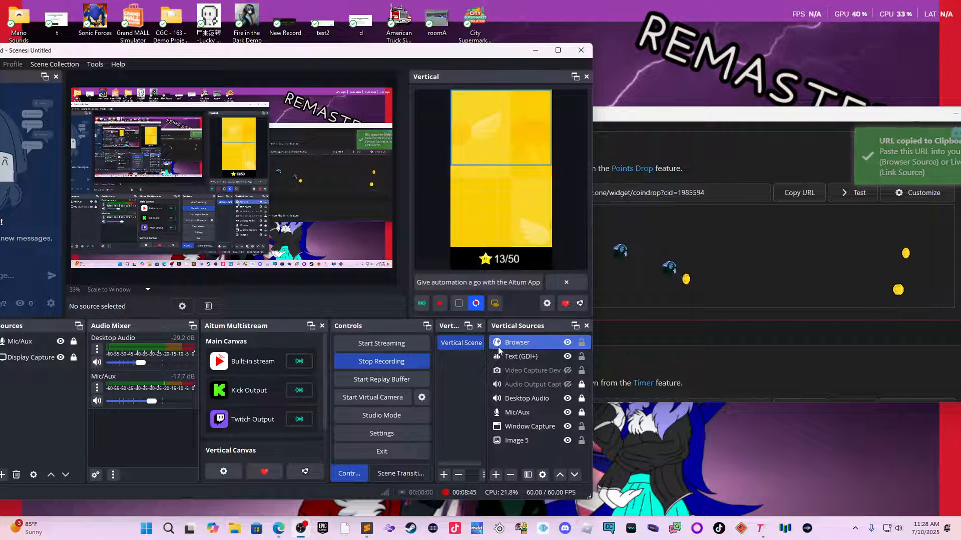
left_click(503, 386)
left_click_drag(504, 396, 519, 449)
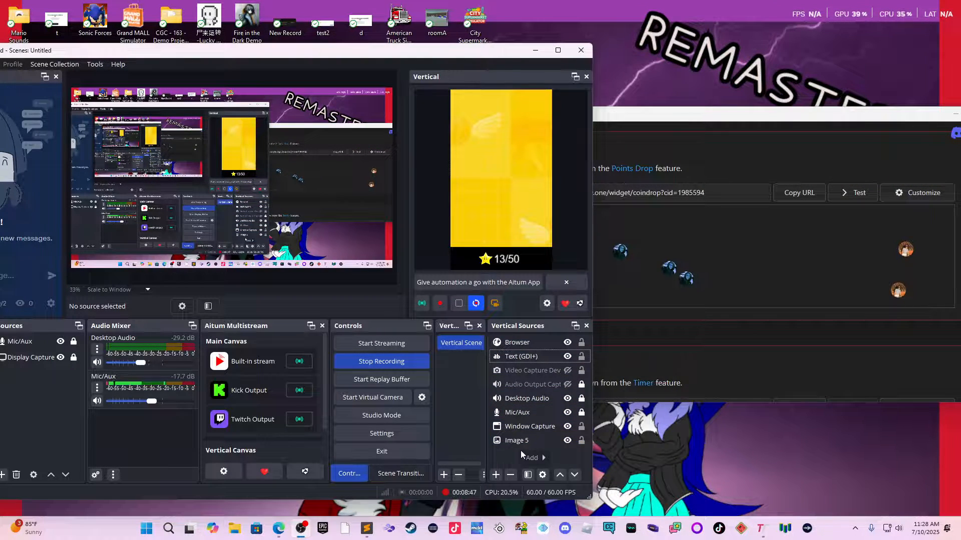
right_click(520, 451)
mouse_move(523, 455)
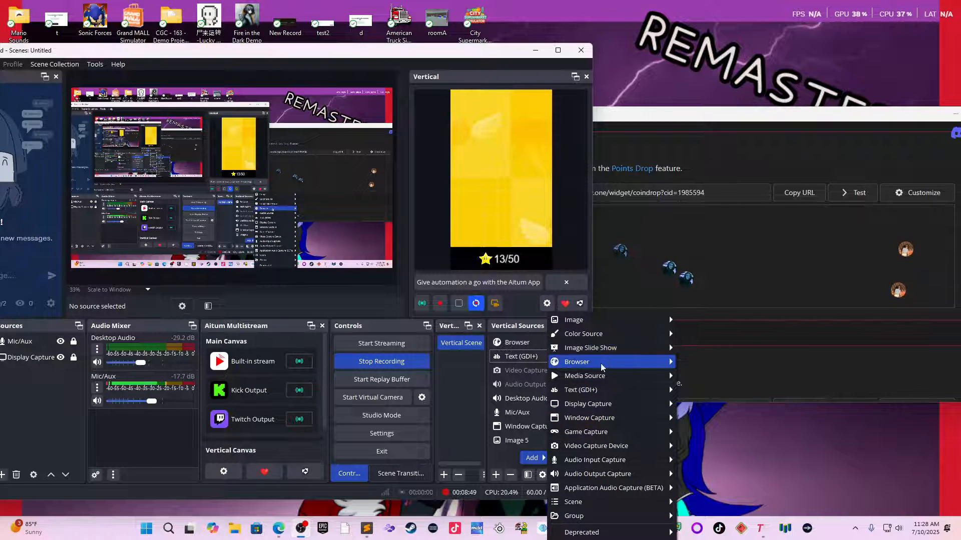
mouse_move(593, 361)
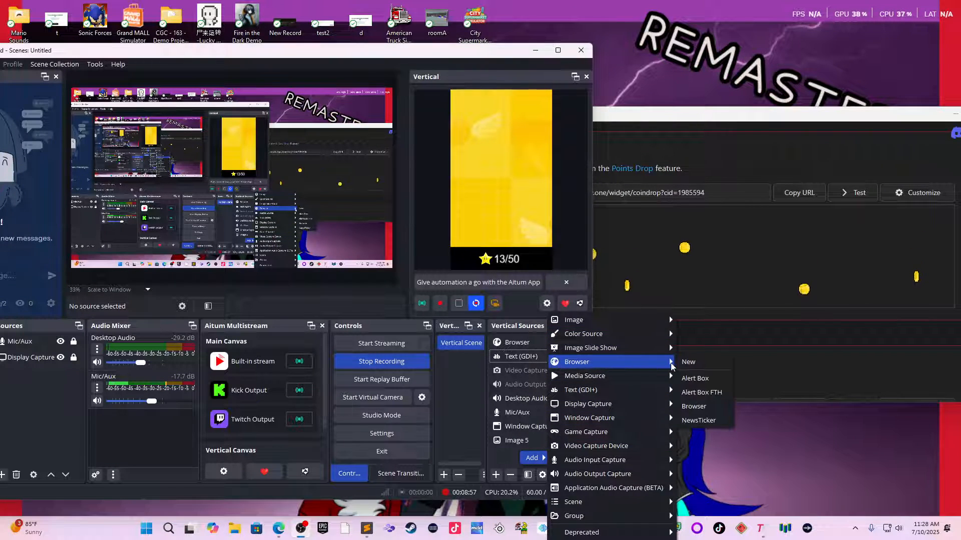
left_click(688, 363)
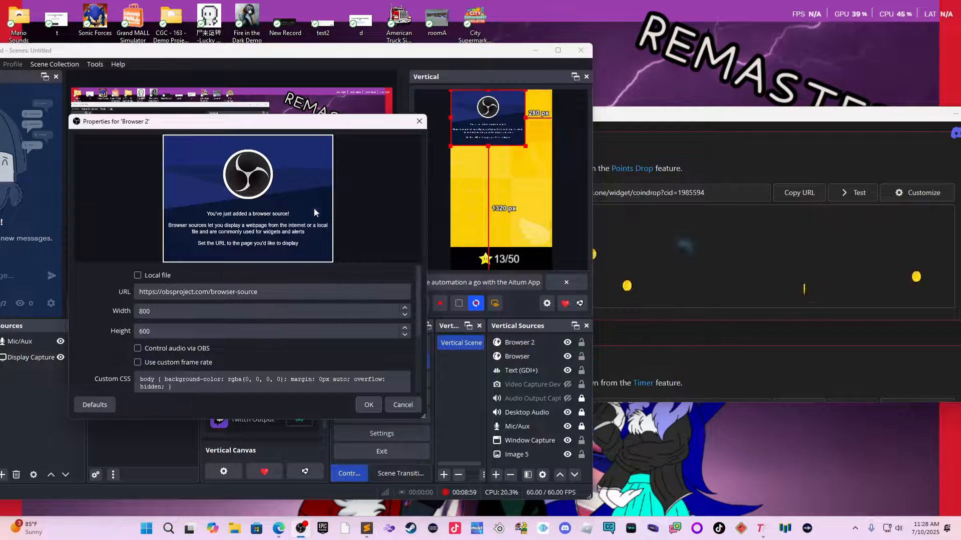
Replace the new browser source's URL with the copied Points Drop overlay URL and accept its properties.
left_click_drag(341, 127, 439, 156)
triple_click(378, 318)
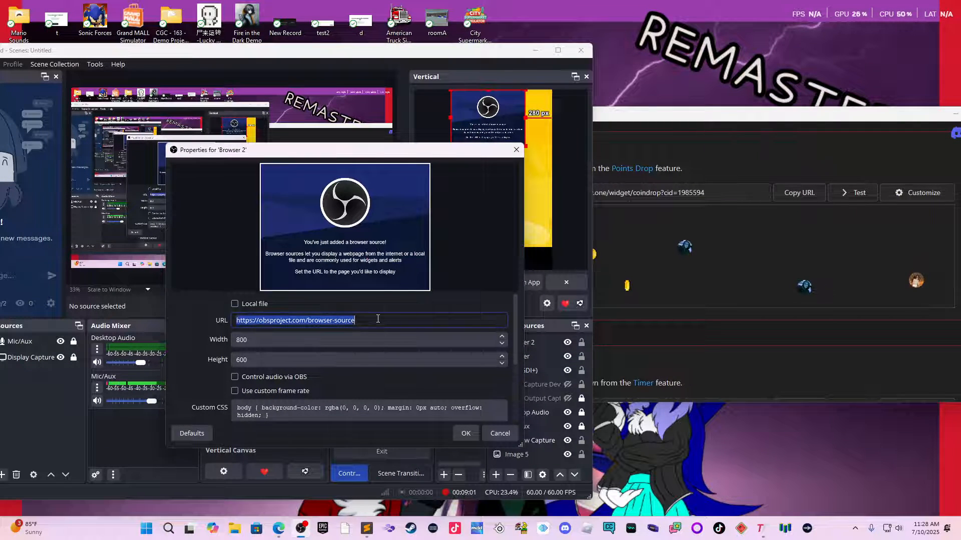
key("ctrl+v")
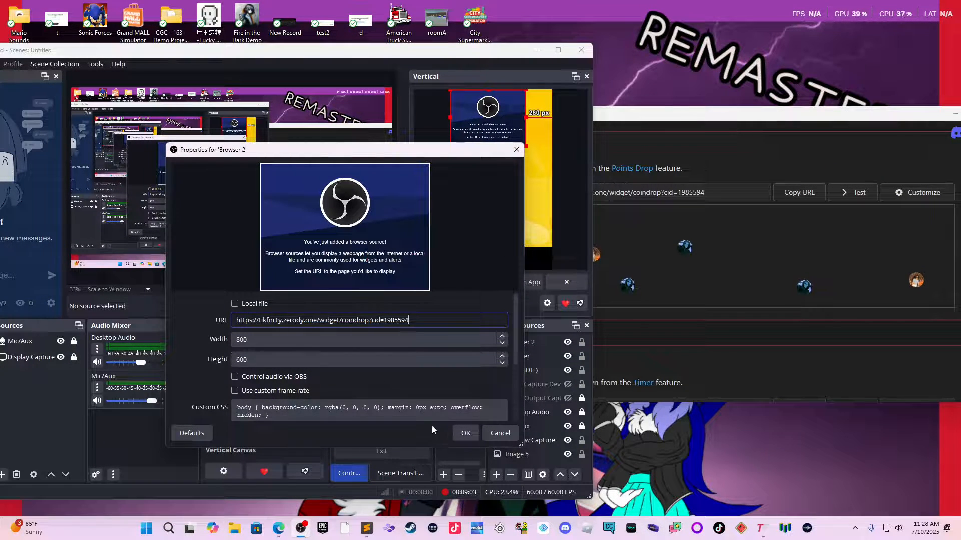
left_click(462, 438)
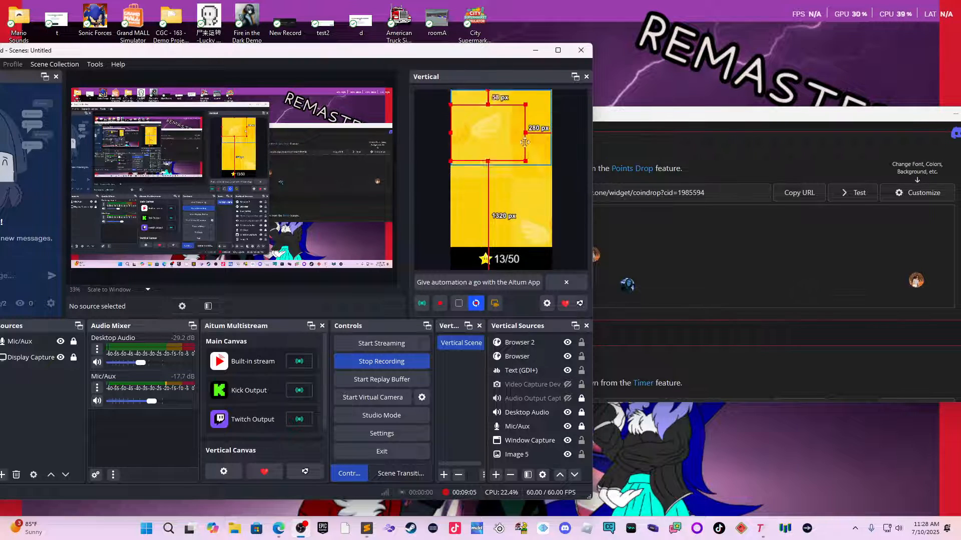
Stretch the Points Drop browser source to fill the vertical canvas, then deselect it.
right_click(498, 197)
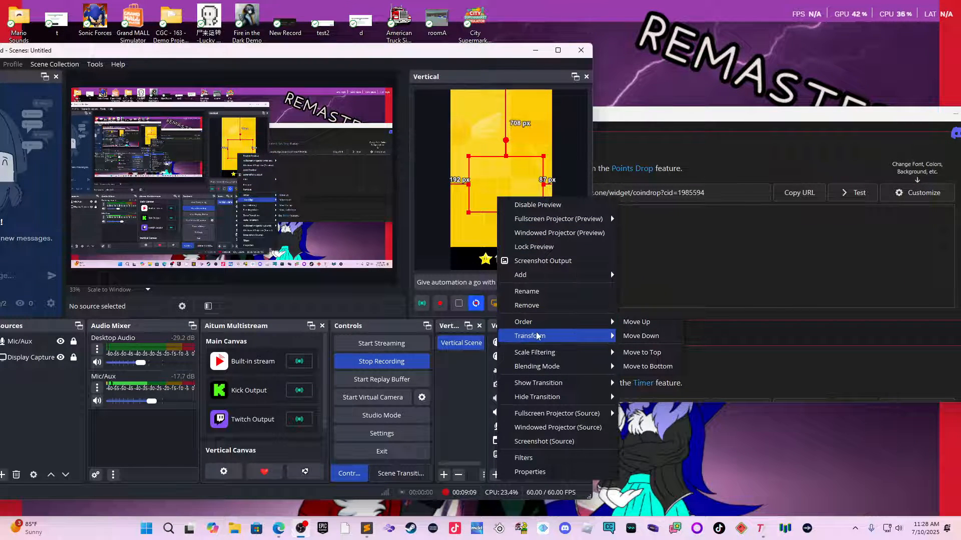
mouse_move(600, 336)
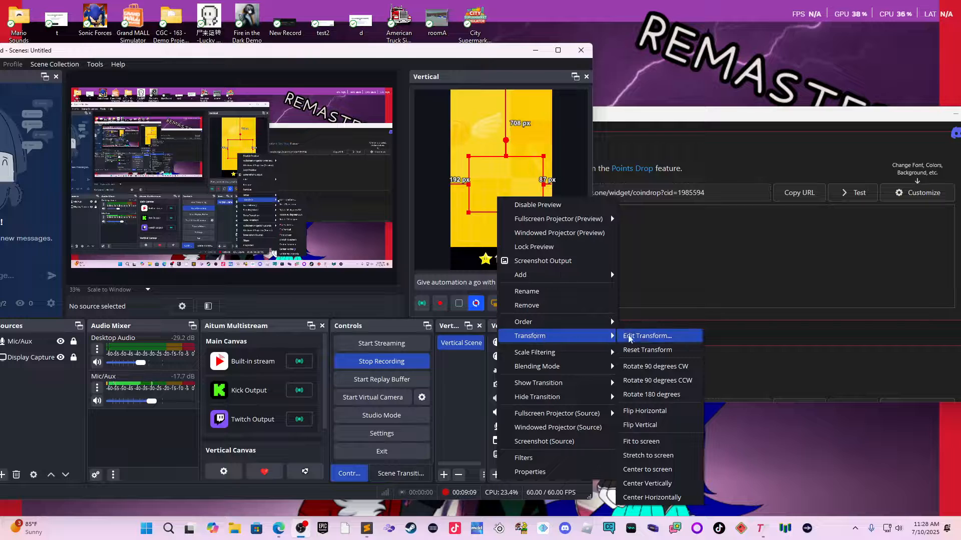
left_click(662, 442)
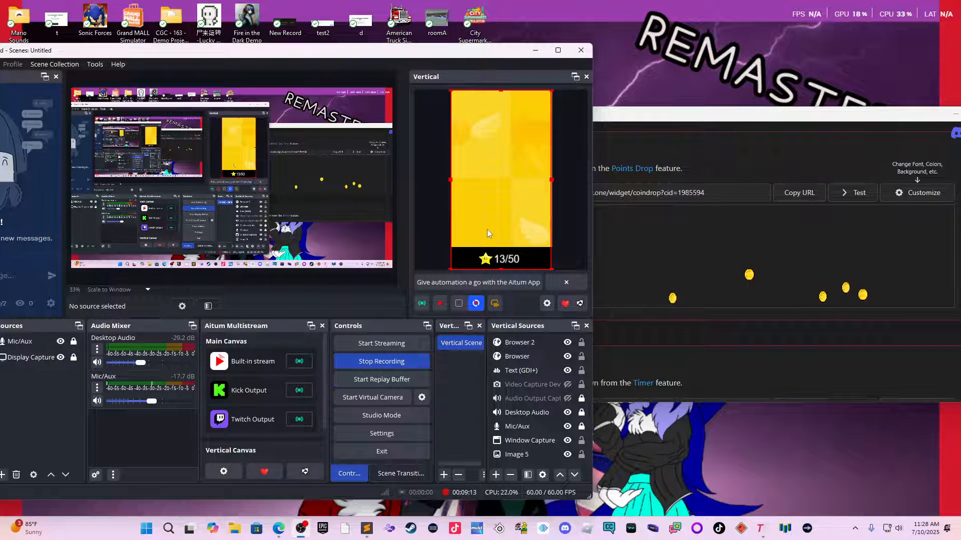
left_click(570, 201)
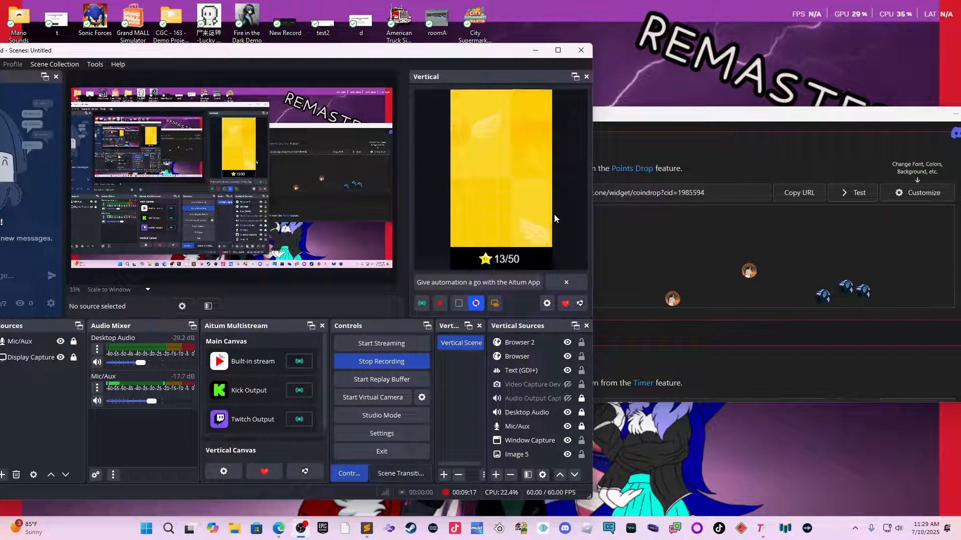
Add a new Color Source to the vertical scene, keeping its default white color and 400 × 400 size.
left_click(497, 426)
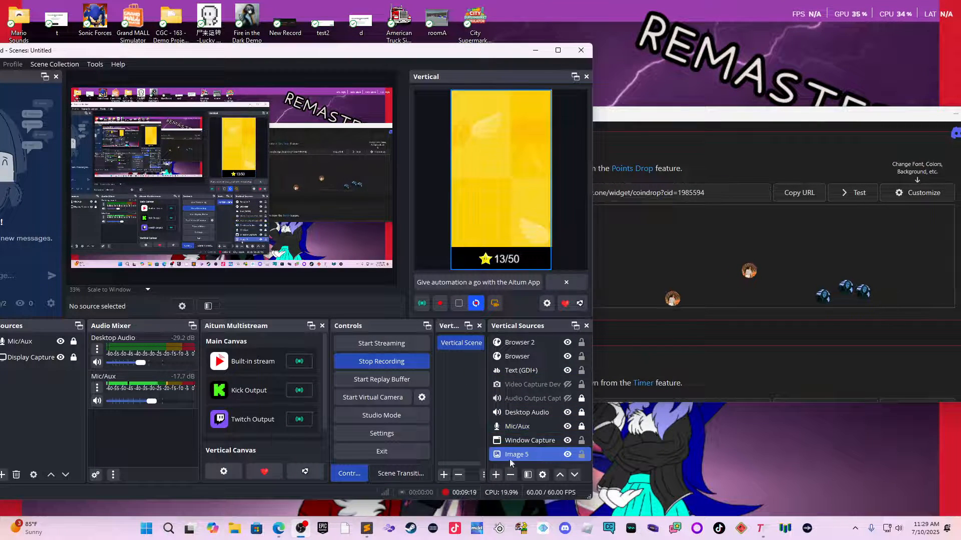
left_click(496, 475)
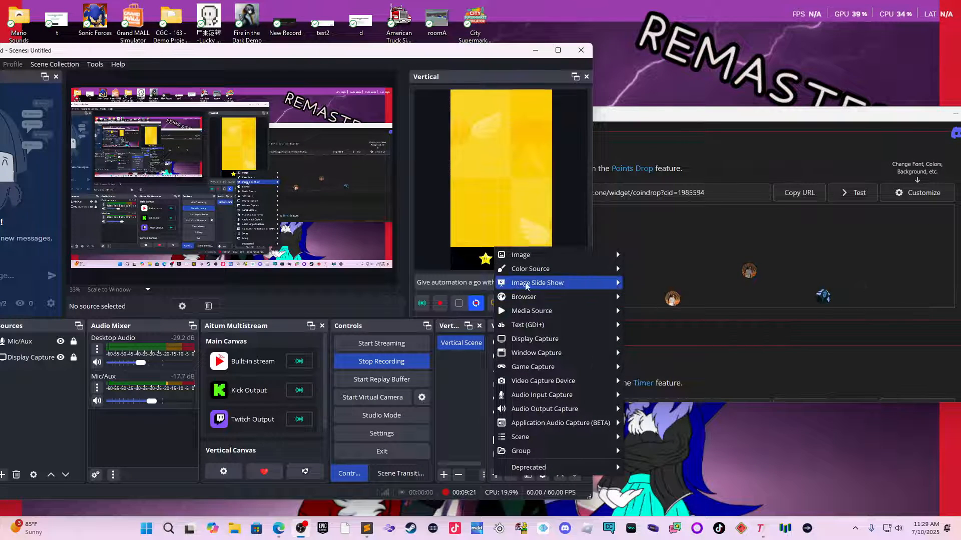
mouse_move(532, 450)
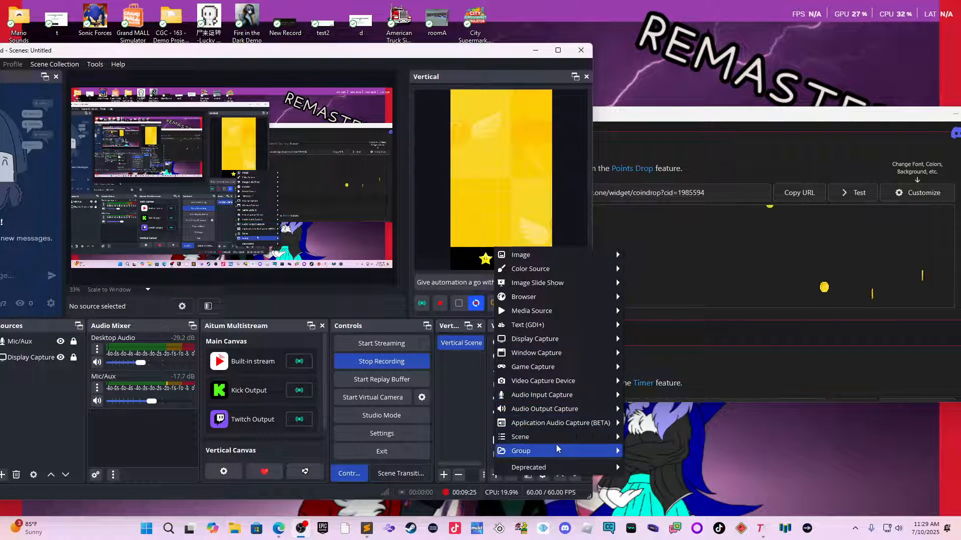
mouse_move(556, 466)
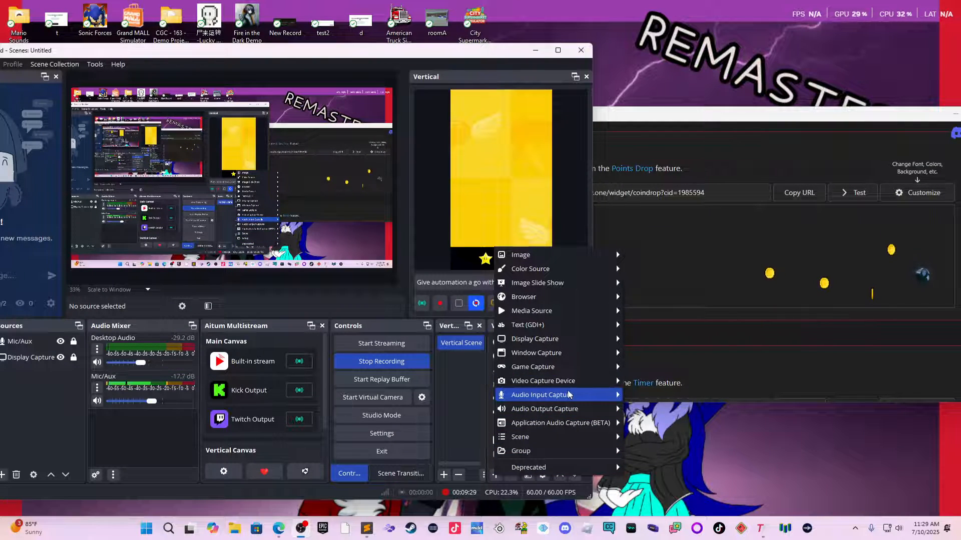
mouse_move(570, 282)
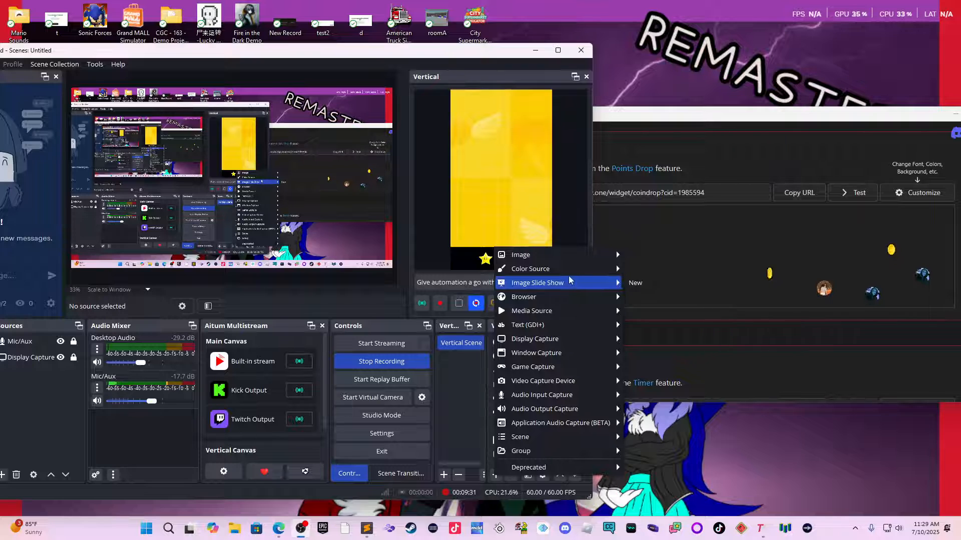
left_click(627, 270)
key("Return")
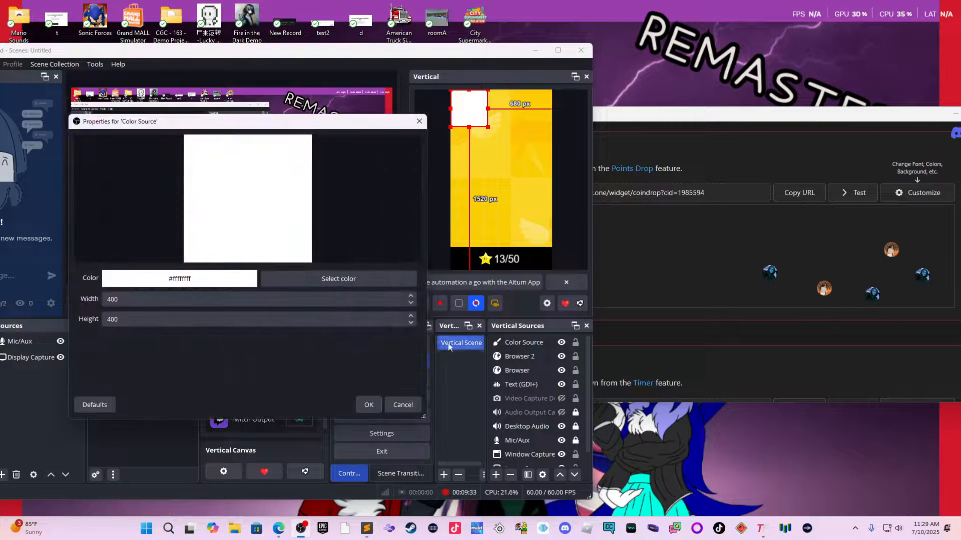
left_click(373, 408)
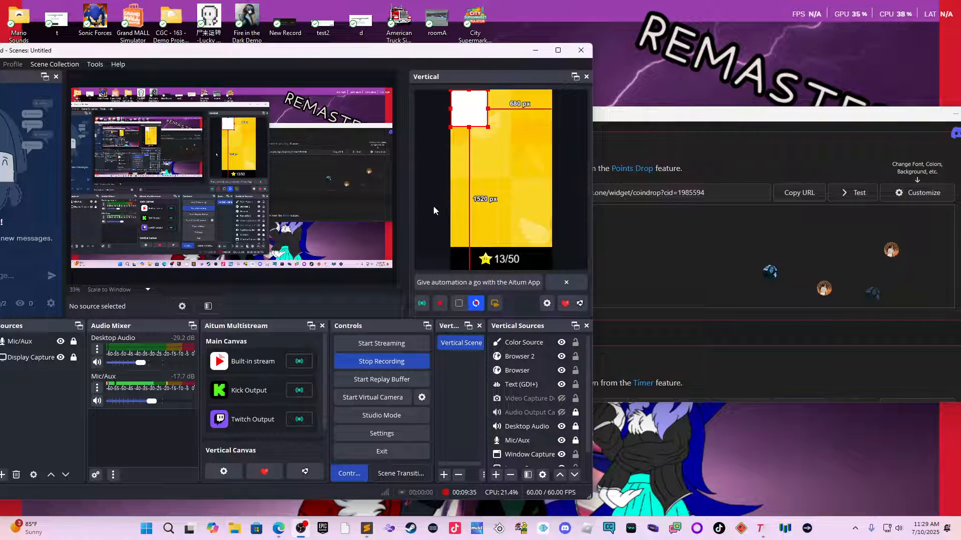
Change the Color Source's color to black, #000000.
double_click(524, 342)
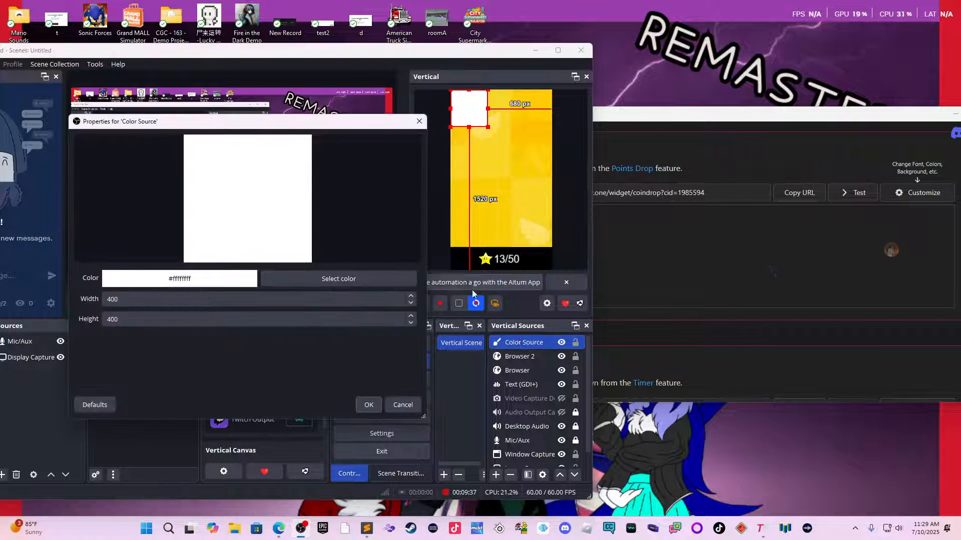
left_click(383, 276)
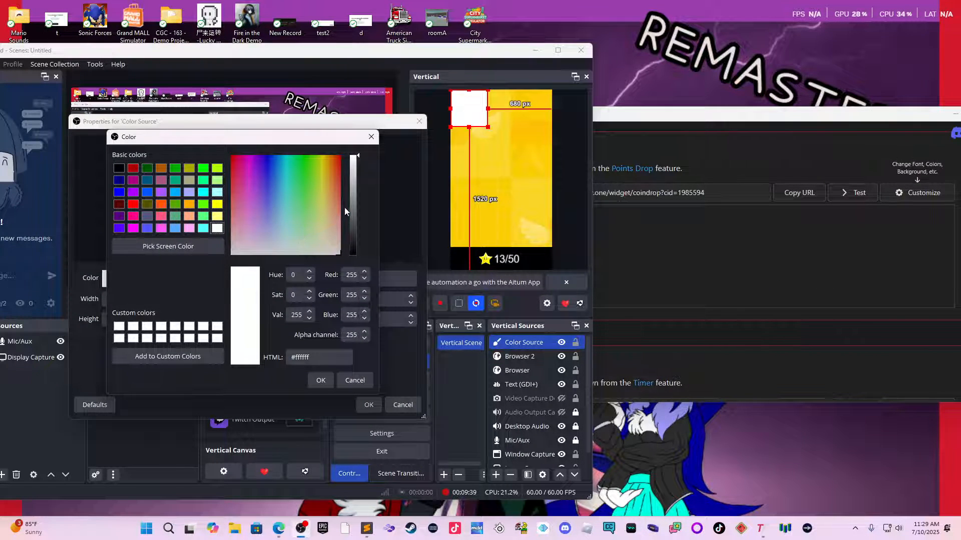
left_click_drag(364, 233, 364, 359)
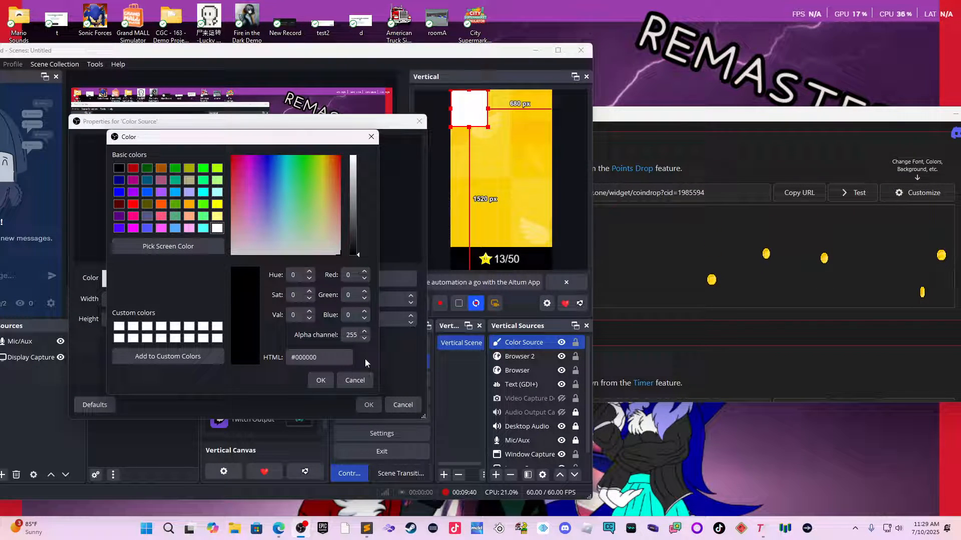
left_click(330, 381)
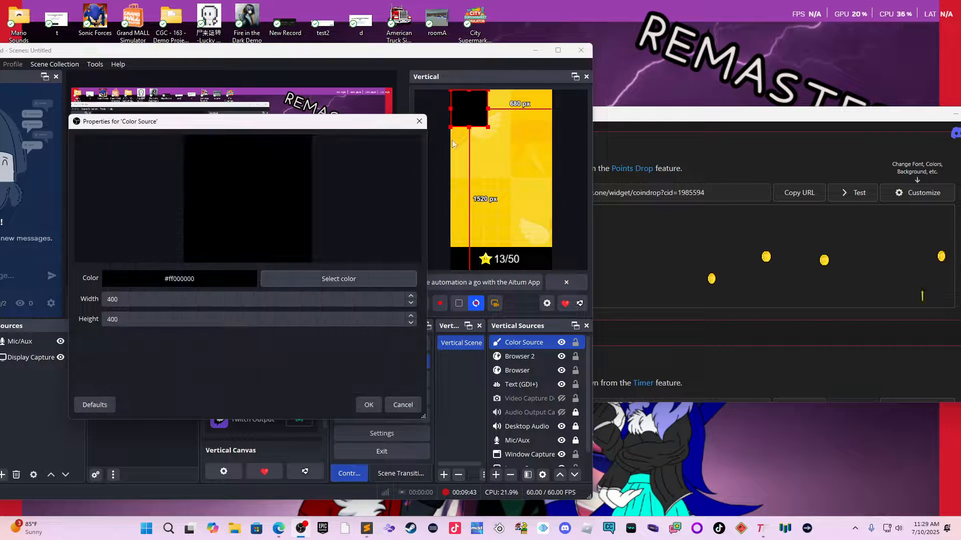
left_click(368, 405)
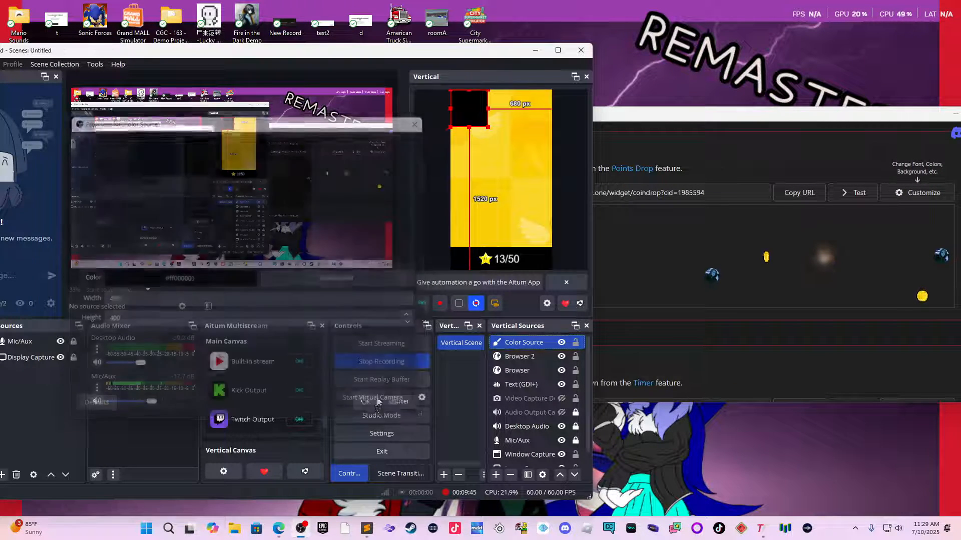
Stretch the Color Source to fill the vertical canvas and reorder it between Window Capture and Image 5.
right_click(479, 103)
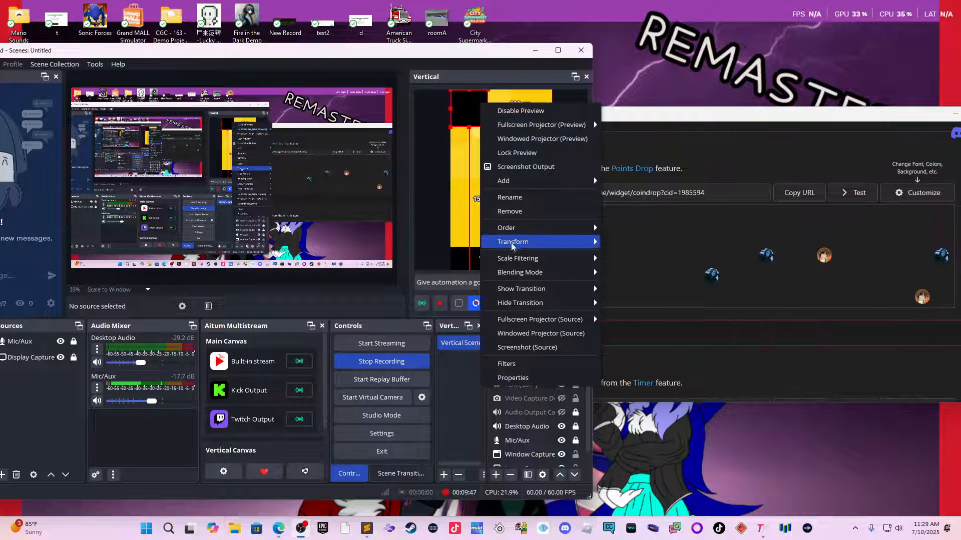
mouse_move(514, 245)
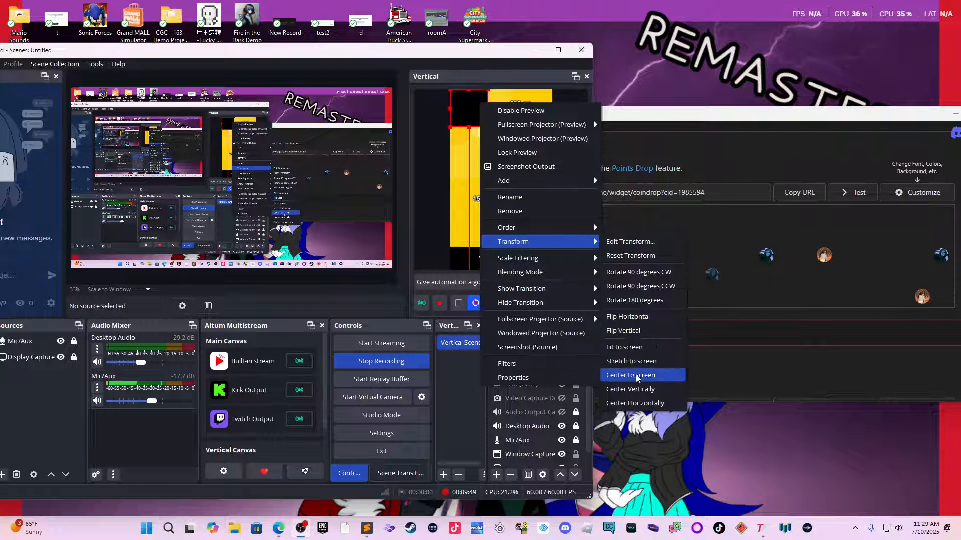
left_click(633, 361)
left_click_drag(538, 345, 538, 433)
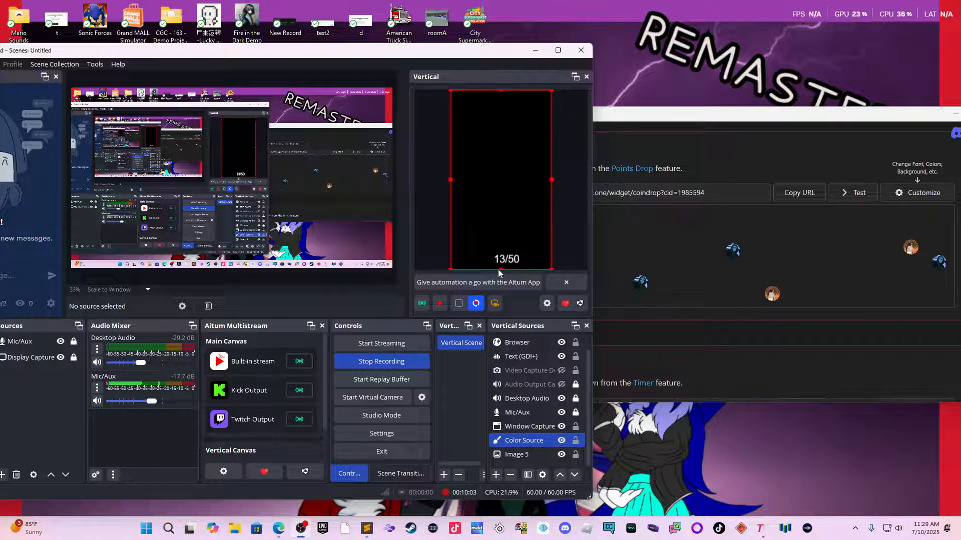
Shorten Image 5 from its bottom edge, leaving about 255 px of the vertical canvas beneath it.
left_click_drag(498, 271, 508, 246)
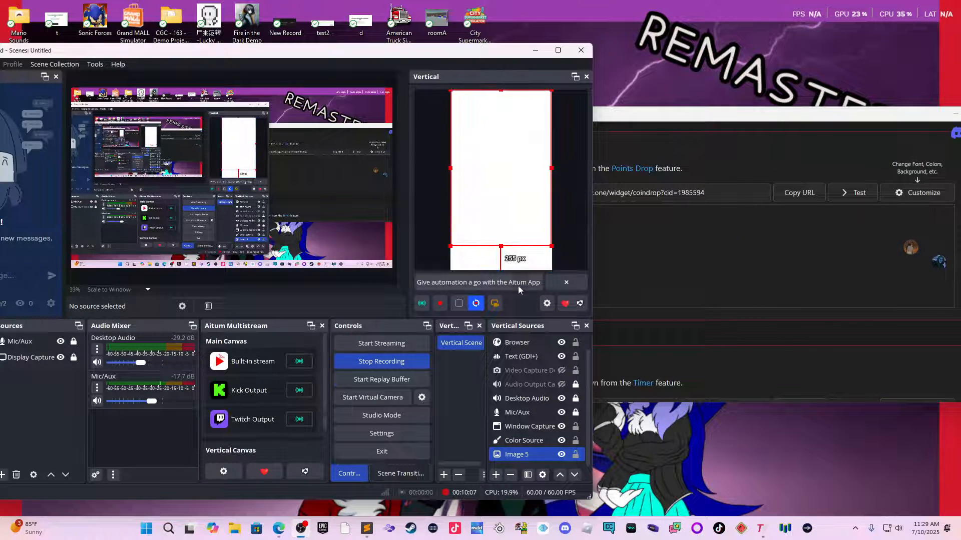
Shorten Browser 2 from its bottom edge, leaving about 239 px beneath it, and set its URL to TikFinity's Points Drop (coindrop) widget link.
left_click(518, 238)
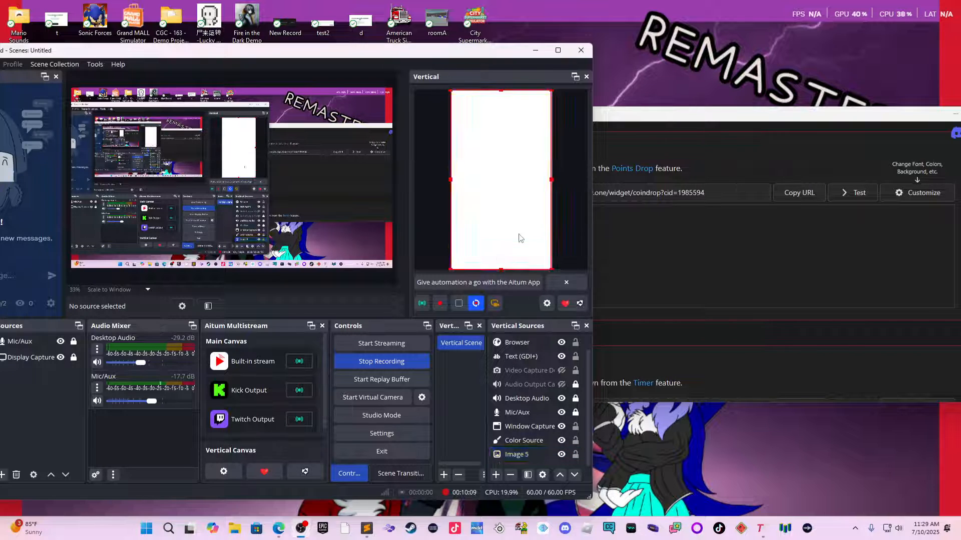
left_click_drag(499, 269, 505, 252)
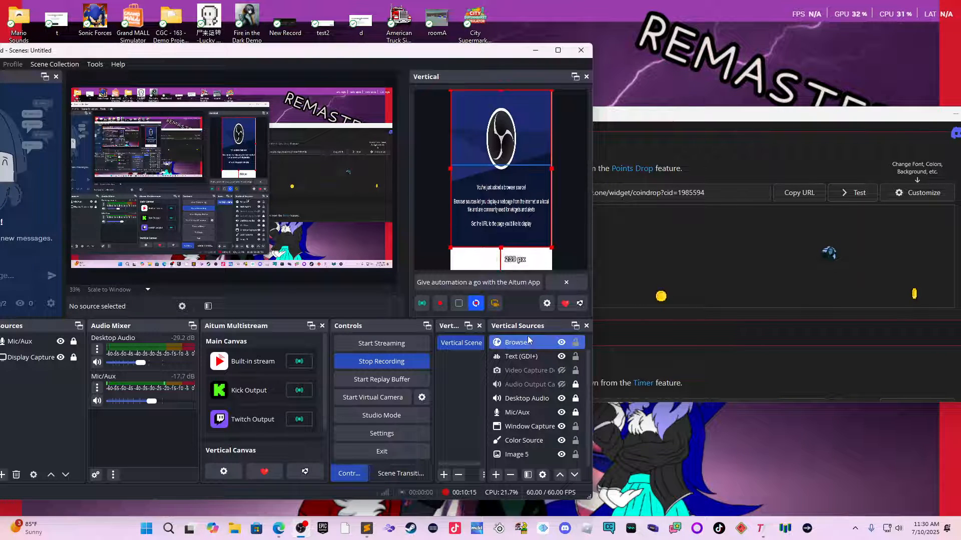
scroll(526, 344, "up", 1)
left_click(517, 355)
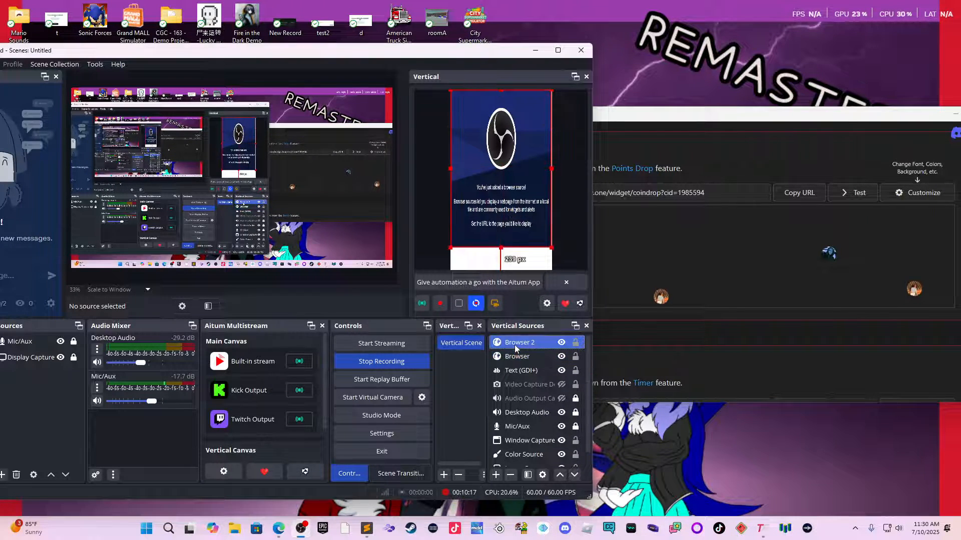
double_click(514, 344)
triple_click(332, 291)
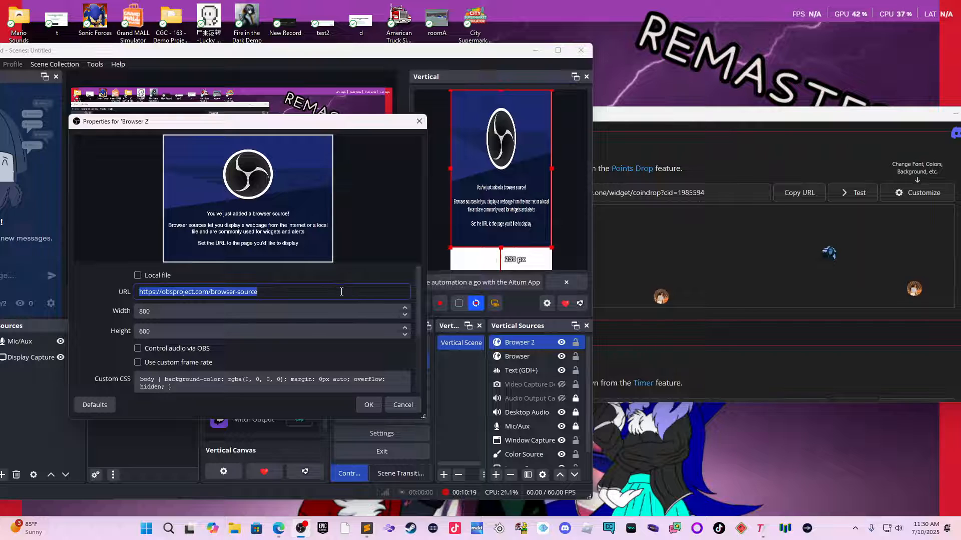
type("https://tikfinity.zerody.one/widget/coindrop?cid=1985594")
left_click(369, 405)
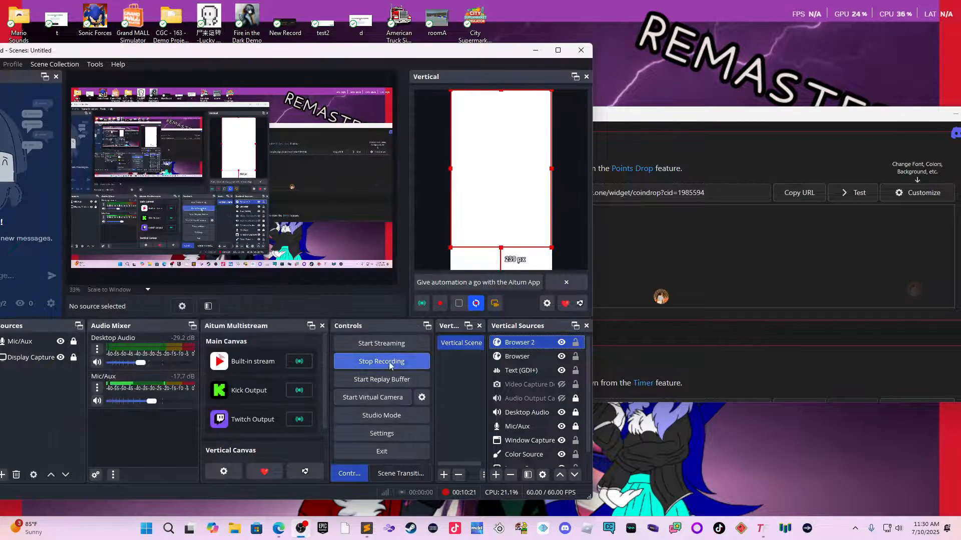
Shorten the Color Source from its bottom edge, leaving about 202 px beneath it, and place it below Image 5.
scroll(548, 386, "down", 1)
left_click(544, 439)
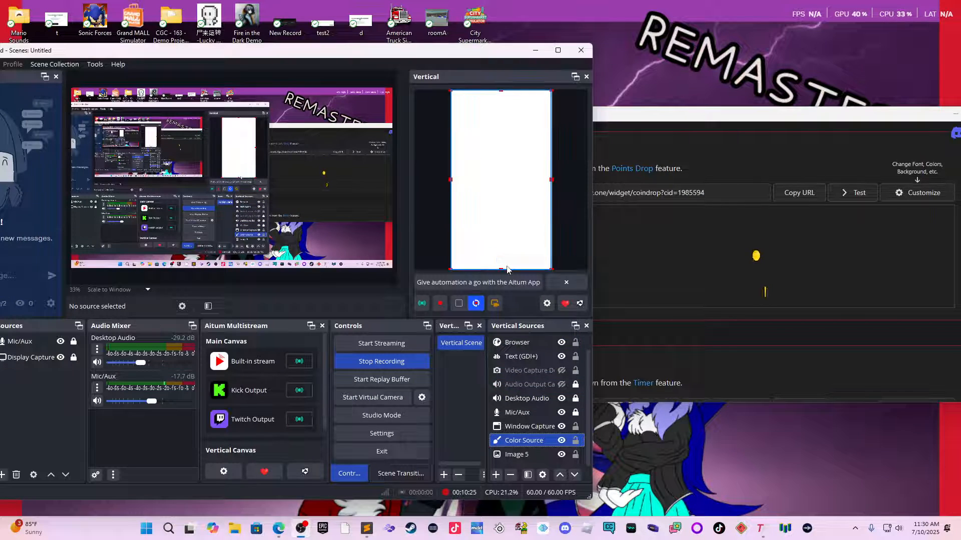
left_click_drag(510, 266, 529, 253)
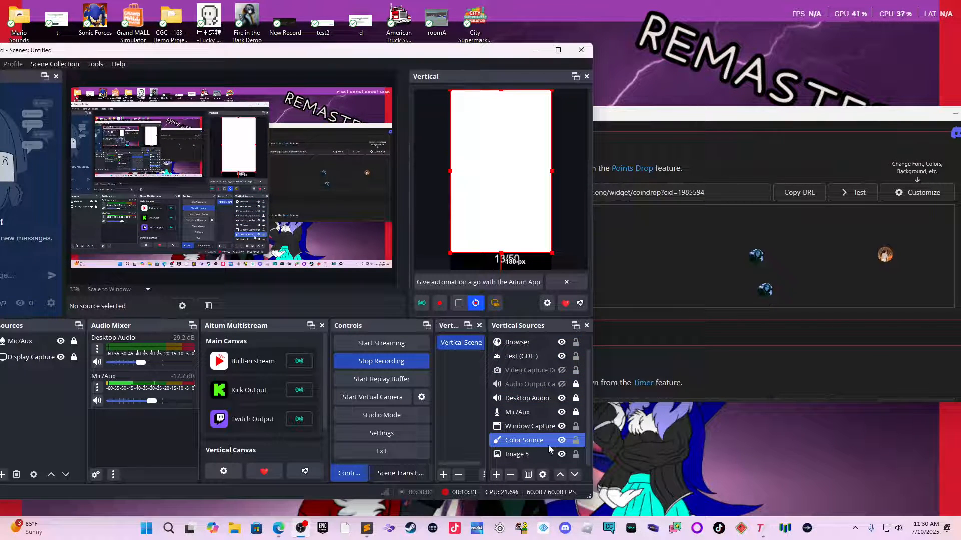
left_click_drag(548, 445, 544, 458)
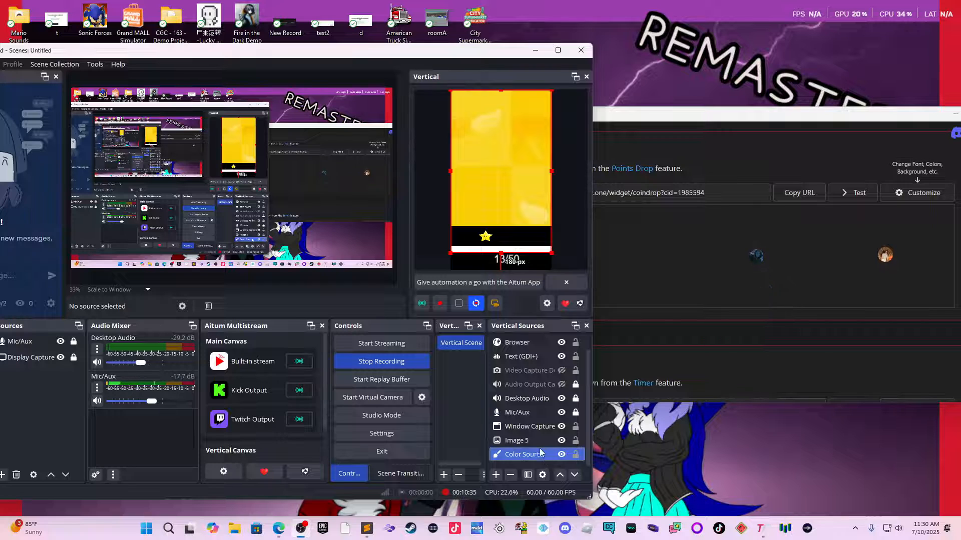
mouse_move(500, 253)
left_mouse_down()
mouse_move(503, 208)
mouse_move(506, 266)
mouse_move(517, 249)
left_mouse_up()
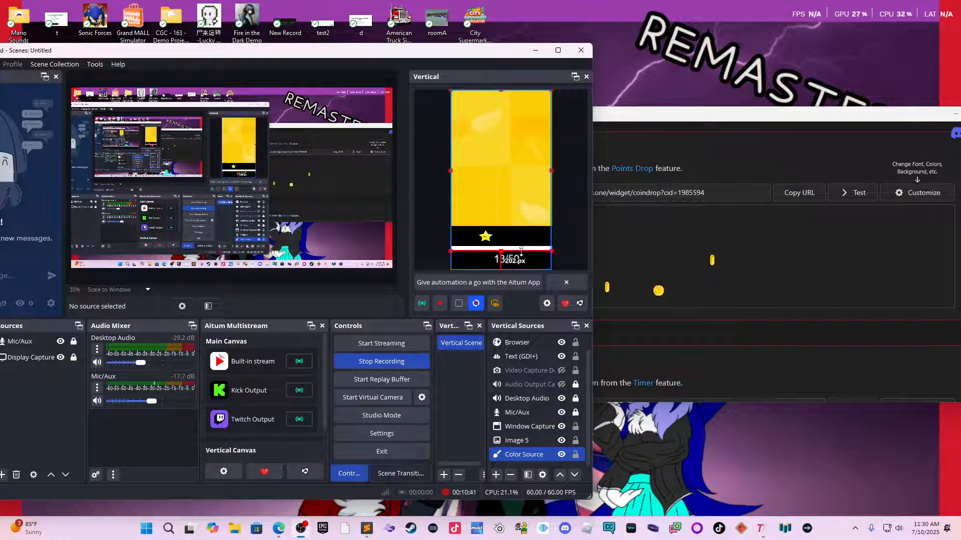
Reorder the Color Source above Image 5 and shorten it from its bottom edge, leaving about 425 px beneath it.
left_click(546, 358, "ctrl")
left_click(524, 454)
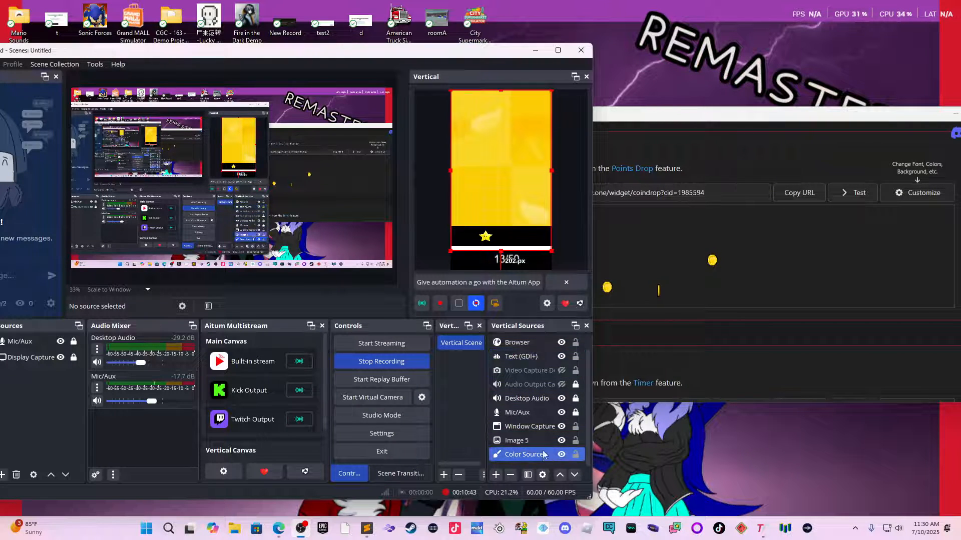
left_click_drag(524, 454, 544, 439)
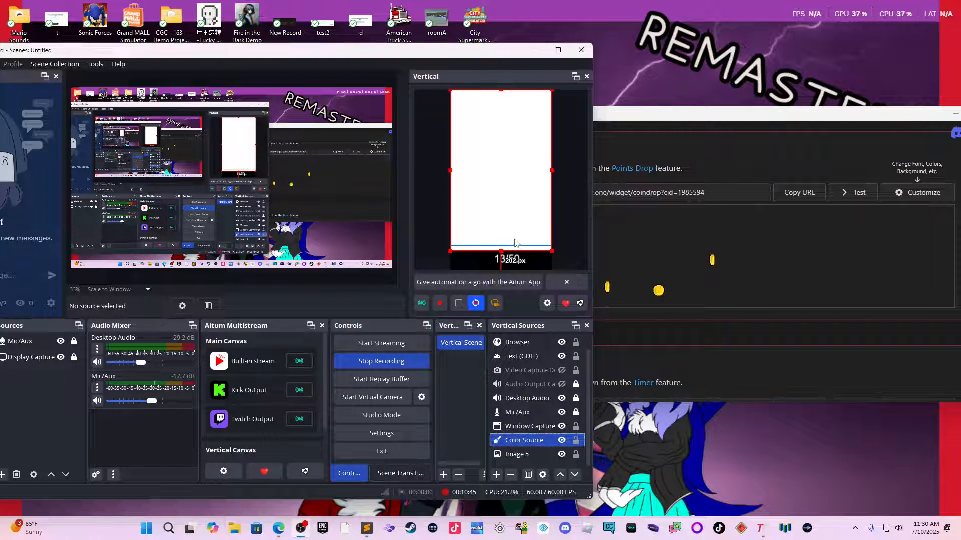
left_click_drag(525, 250, 538, 230)
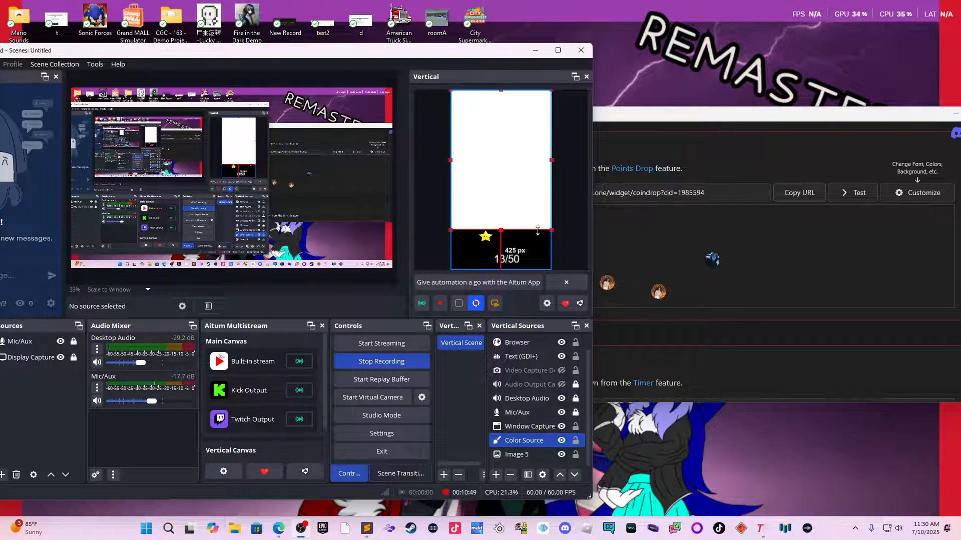
Change the Color Source's color to near-black, #111111.
double_click(525, 441)
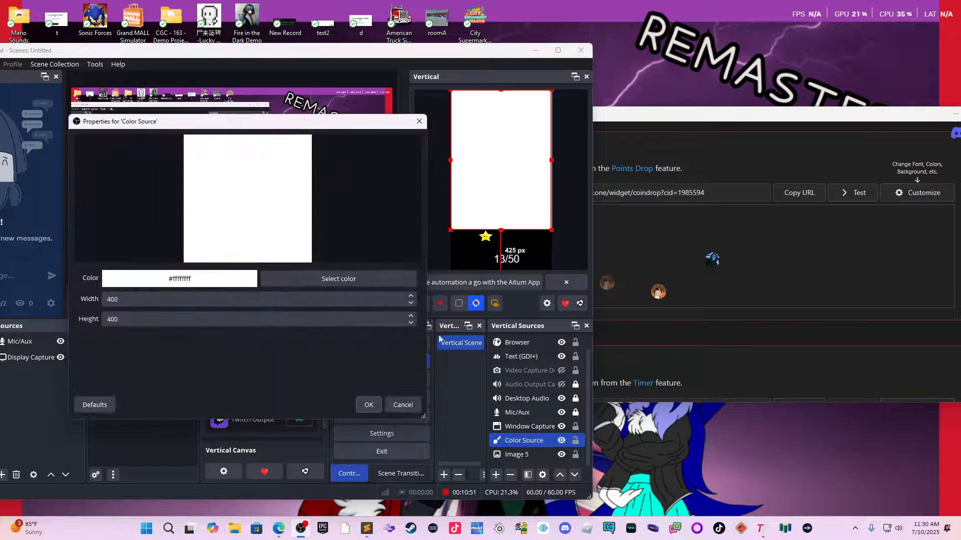
left_click(357, 274)
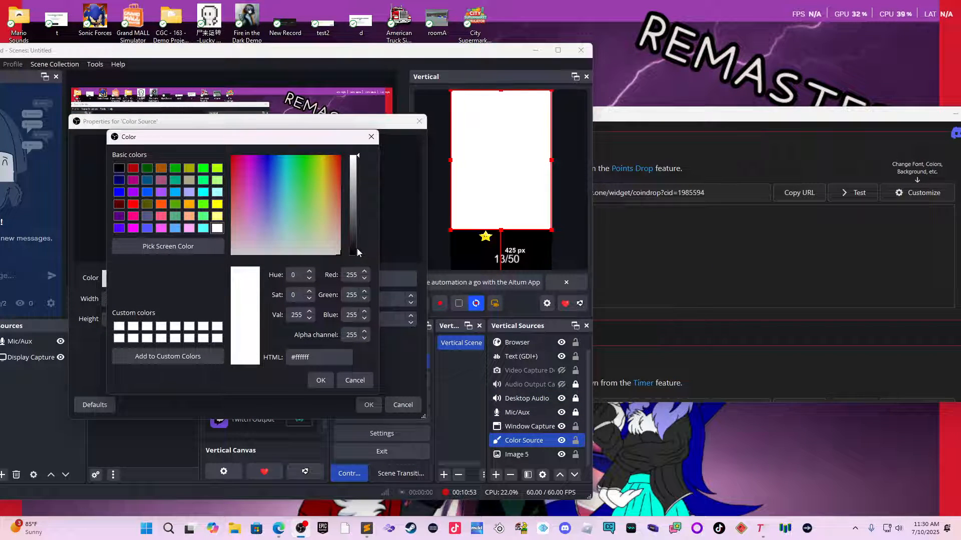
left_click(356, 248)
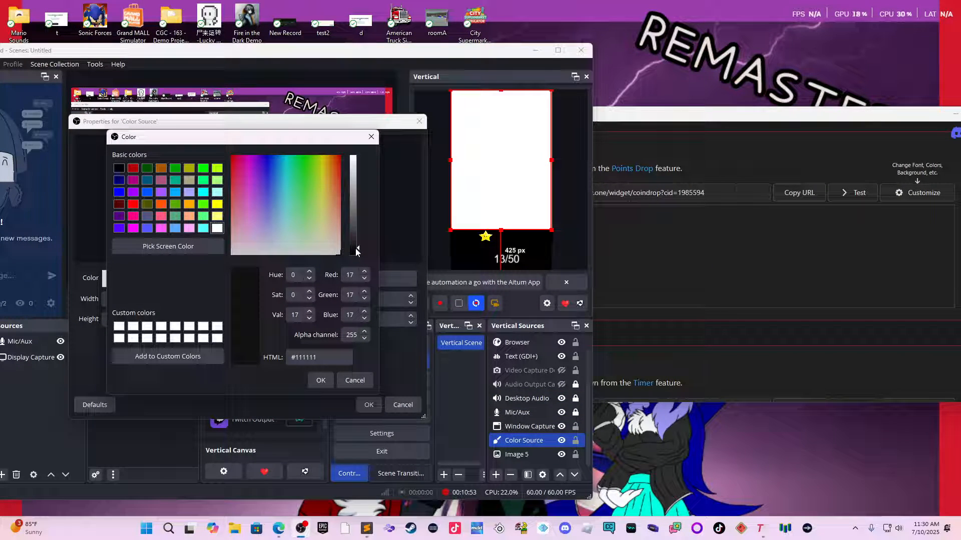
left_click(321, 381)
left_click(368, 405)
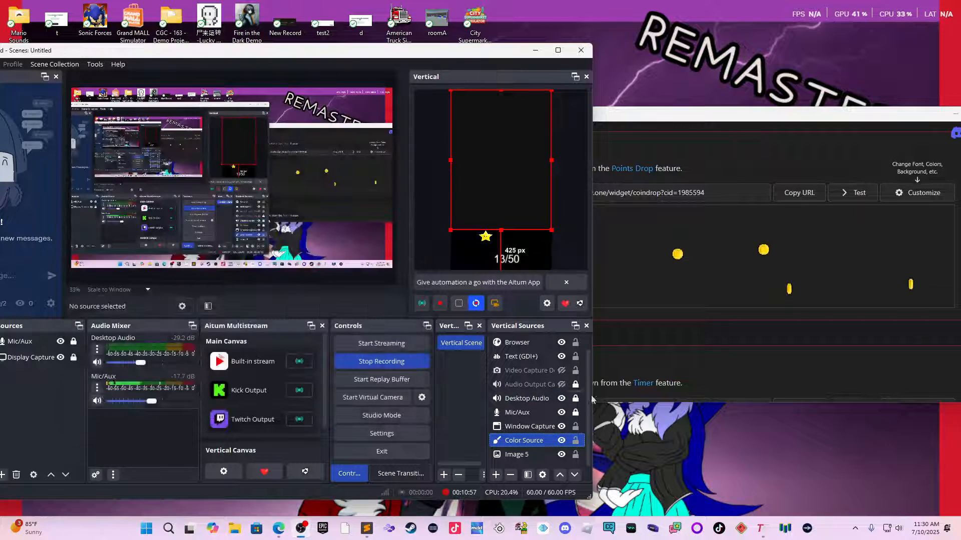
Run the Points Drop overlay's test in TikFinity and return to OBS to check the vertical canvas.
left_click(851, 181)
left_click(852, 191)
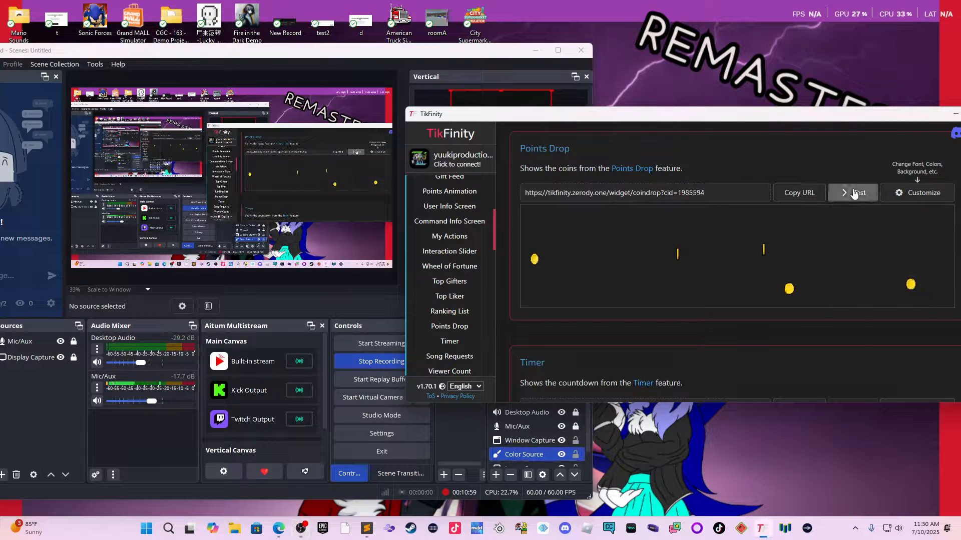
left_click(573, 104)
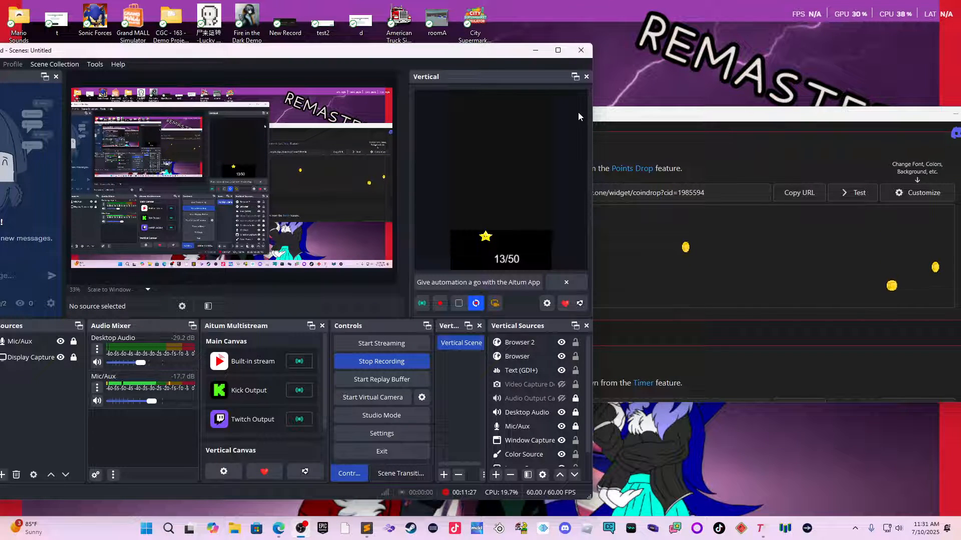
Switch to TikFinity, open the Points Drop feature page and reposition its window so the settings are fully visible.
left_click(701, 149)
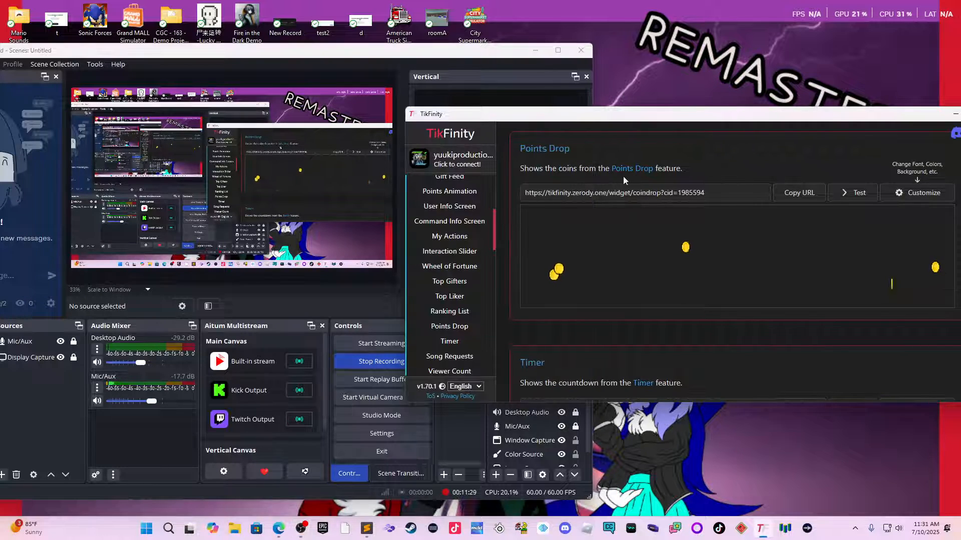
left_click(619, 170)
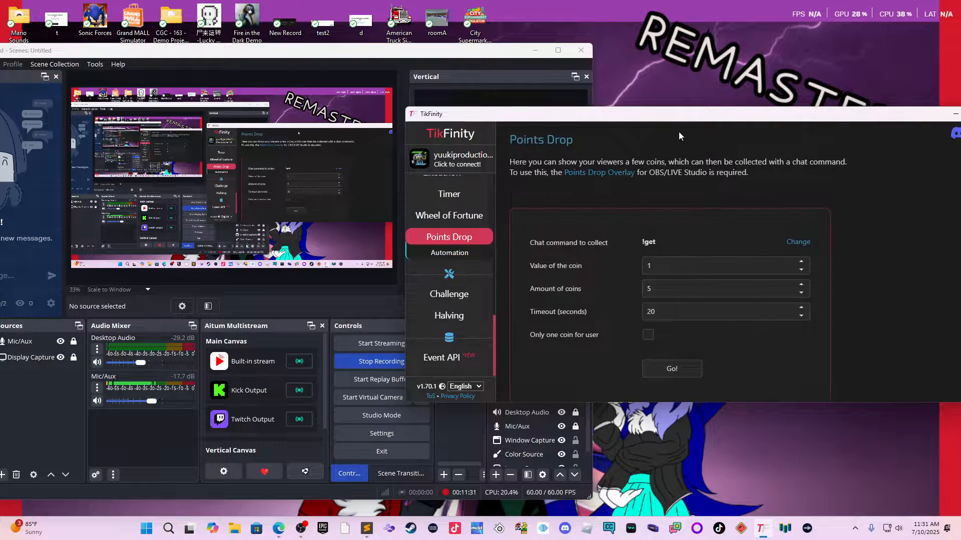
left_click_drag(699, 125, 511, 137)
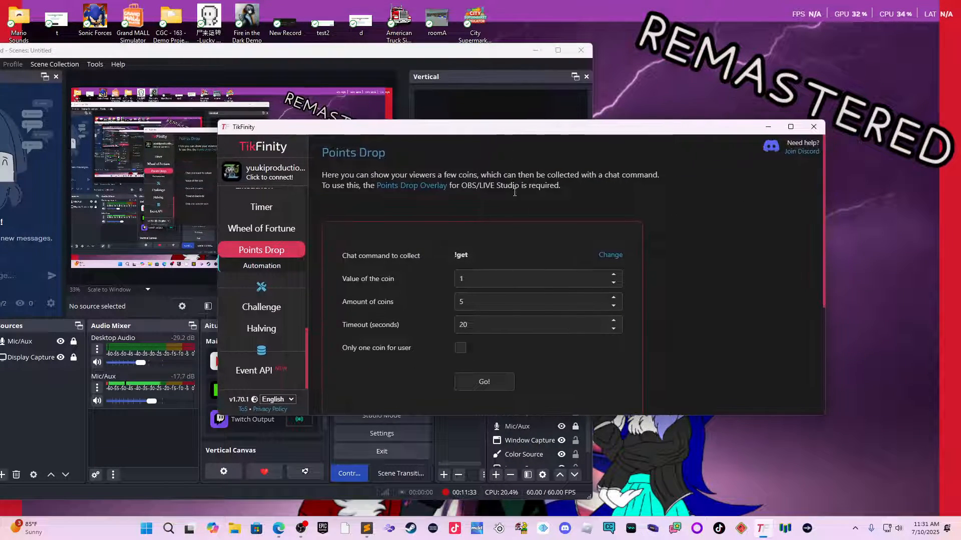
Launch a Points Drop with the amount of coins set to 100 and uncover OBS's vertical canvas to watch it.
left_click(475, 280)
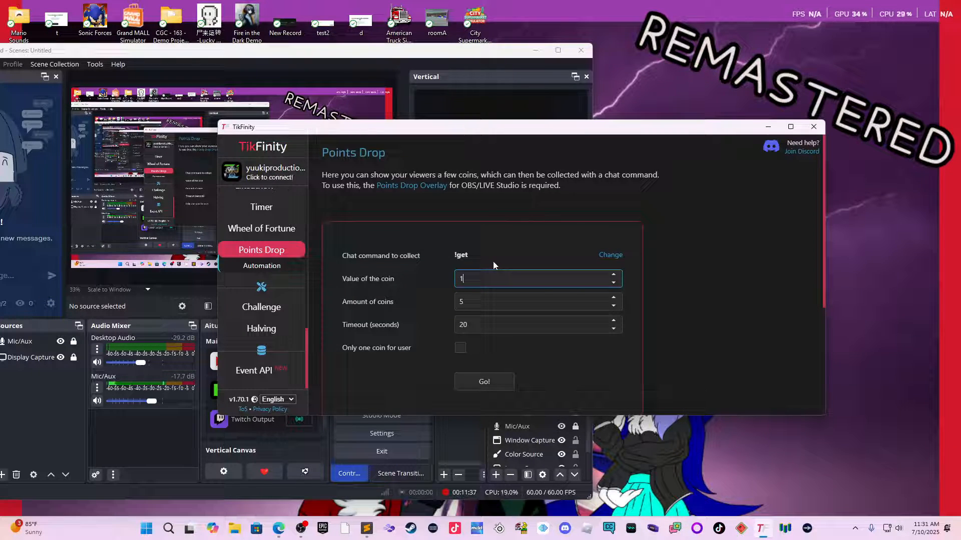
left_click(516, 295)
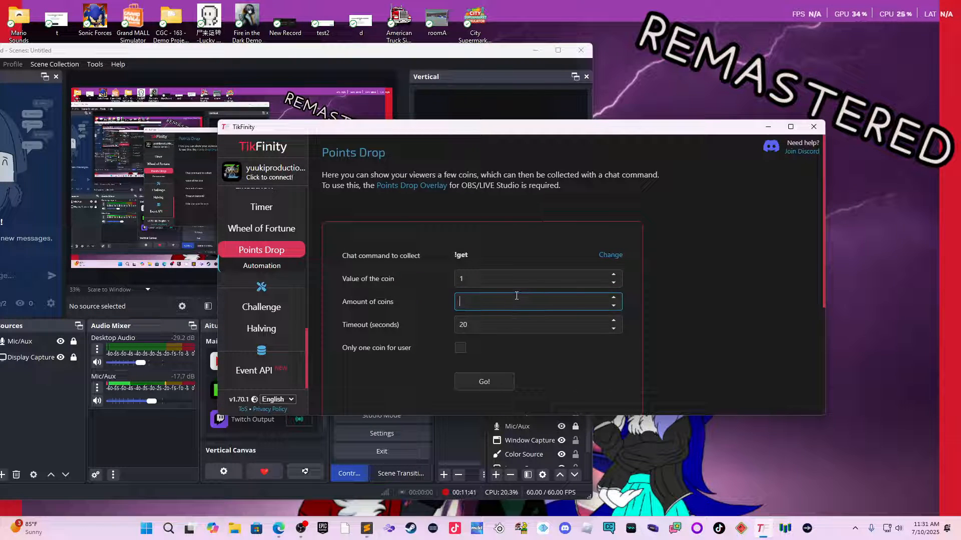
type("100")
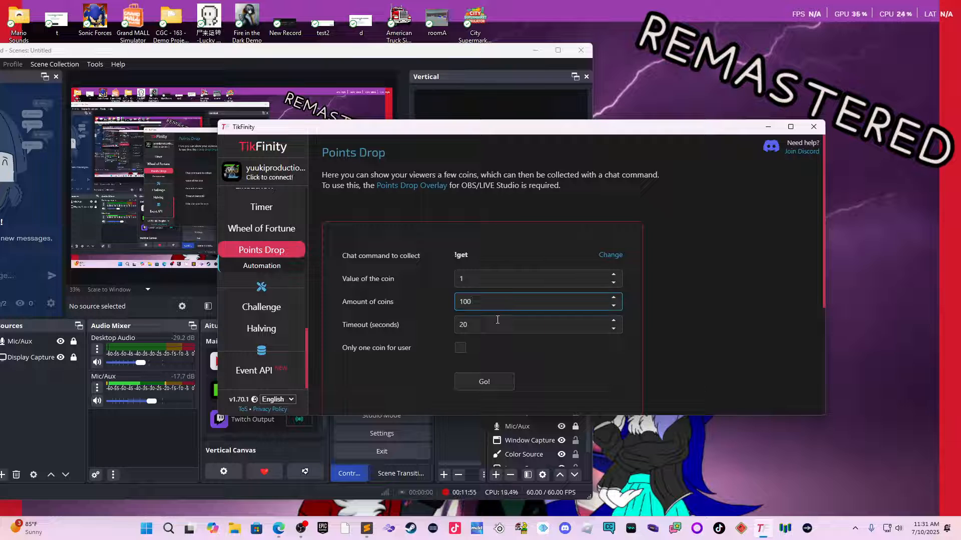
left_click(474, 384)
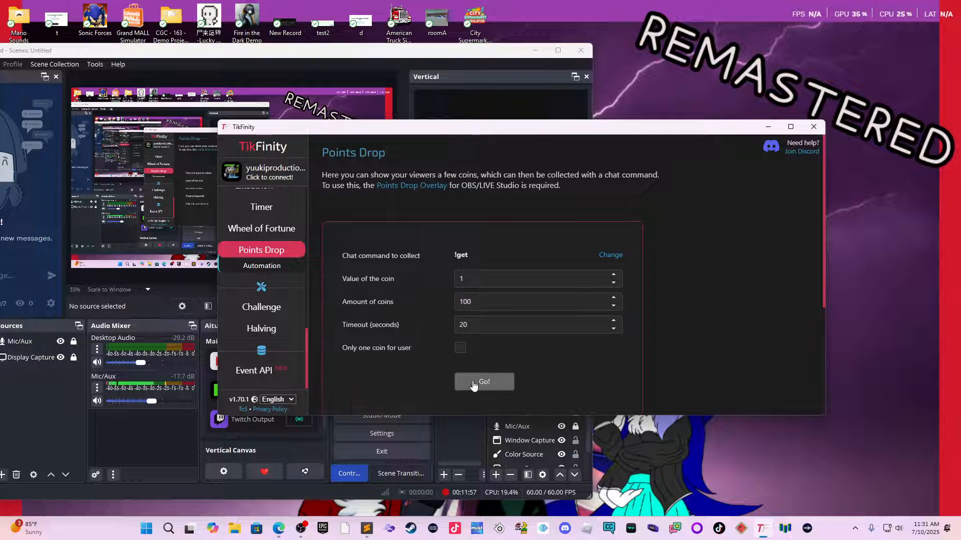
left_click_drag(559, 132, 770, 290)
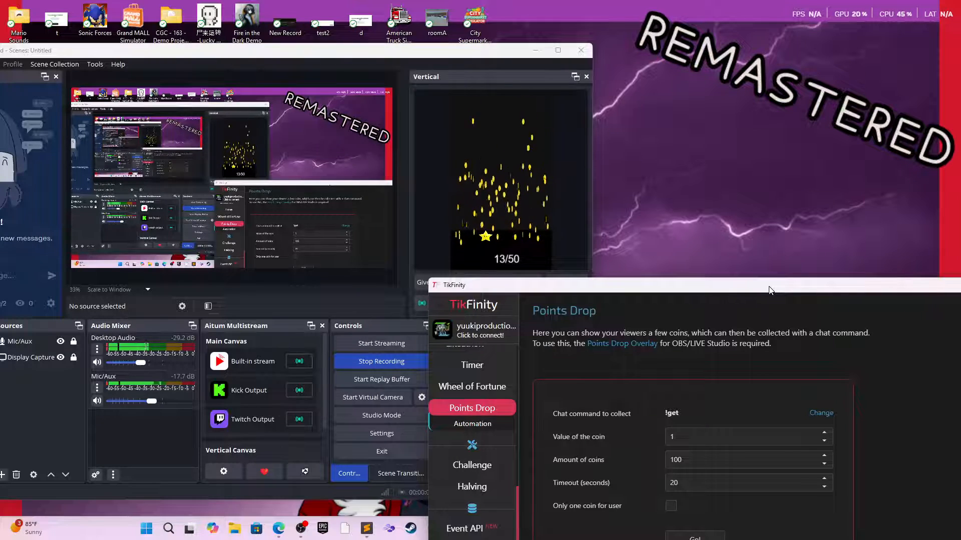
Bring the TikFinity window back over OBS and review the Points Drop Automation settings.
left_click_drag(769, 290, 638, 170)
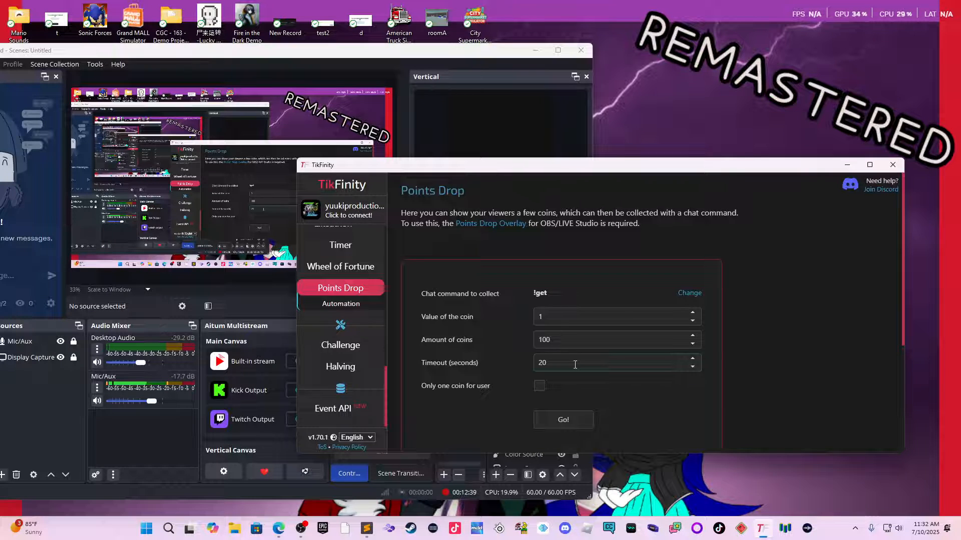
scroll(601, 242, "down", 3)
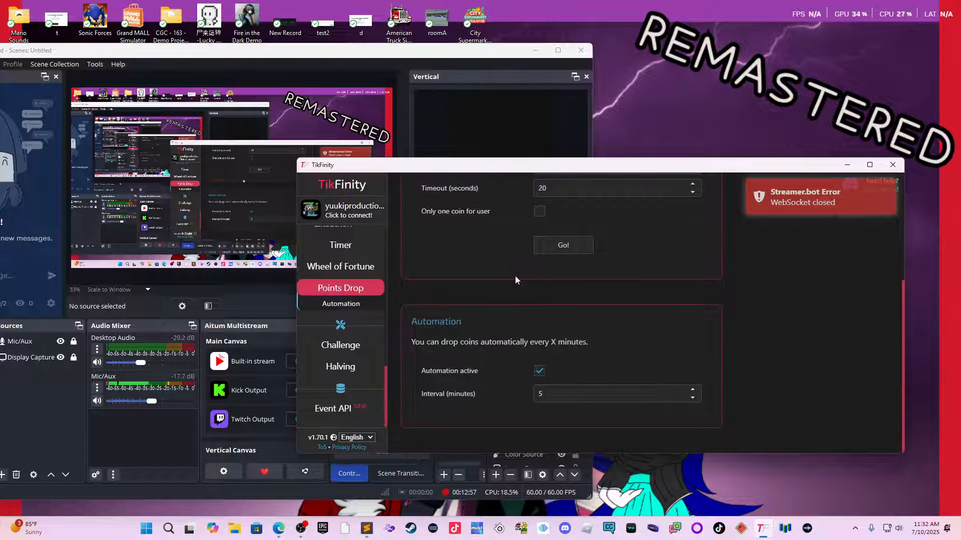
scroll(560, 191, "up", 3)
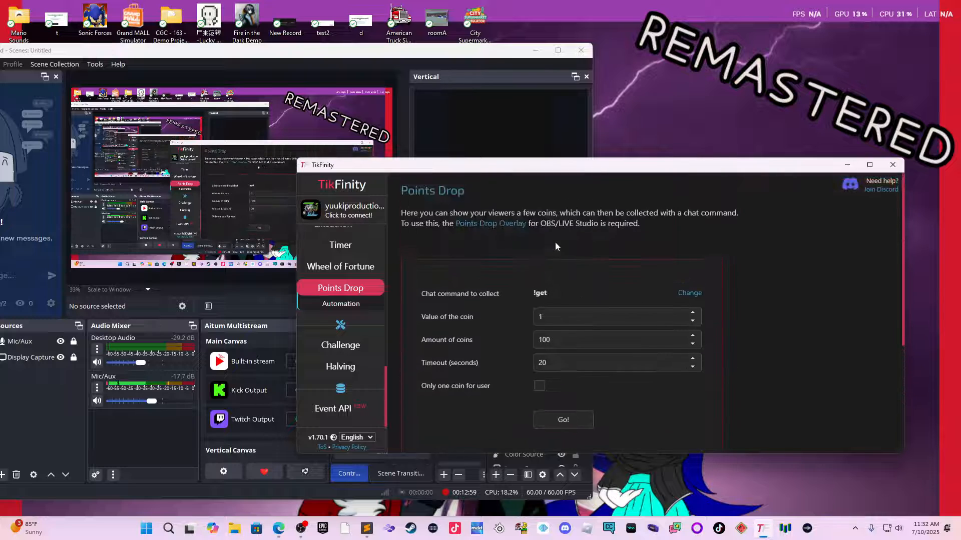
Set the Points Drop's amount of coins to 5.
left_click(562, 311)
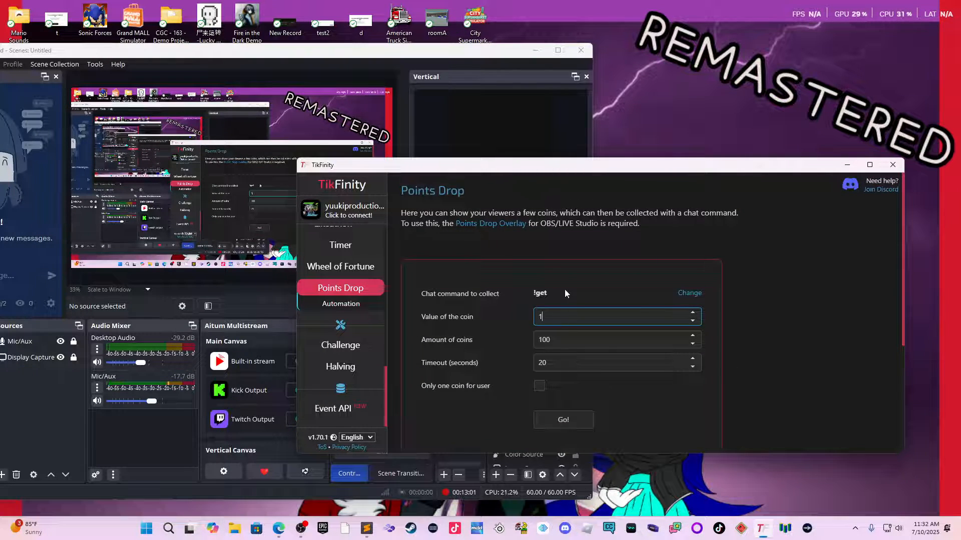
key("Tab")
type("5")
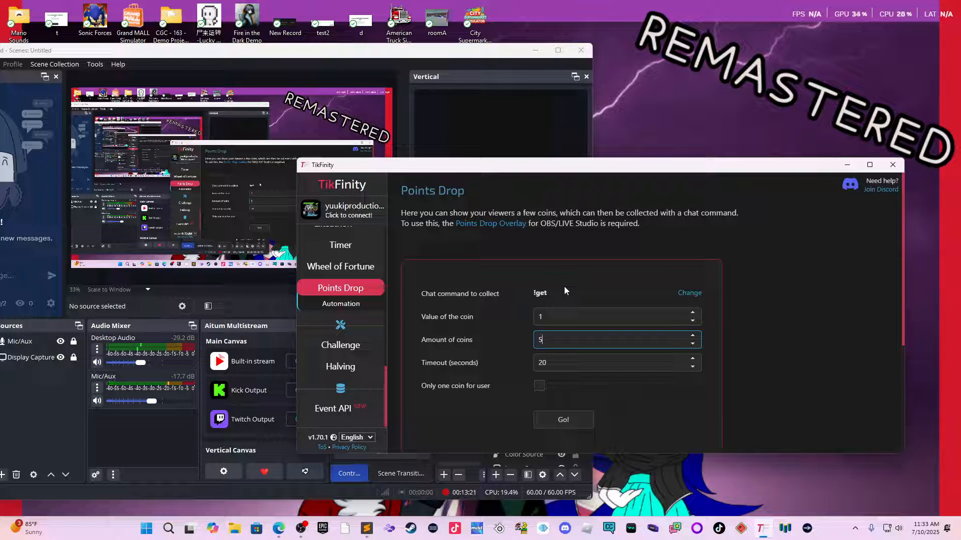
Open the Wheel of Fortune page and review its spin, win, custom field and chat gamble settings.
scroll(324, 291, "up", 4)
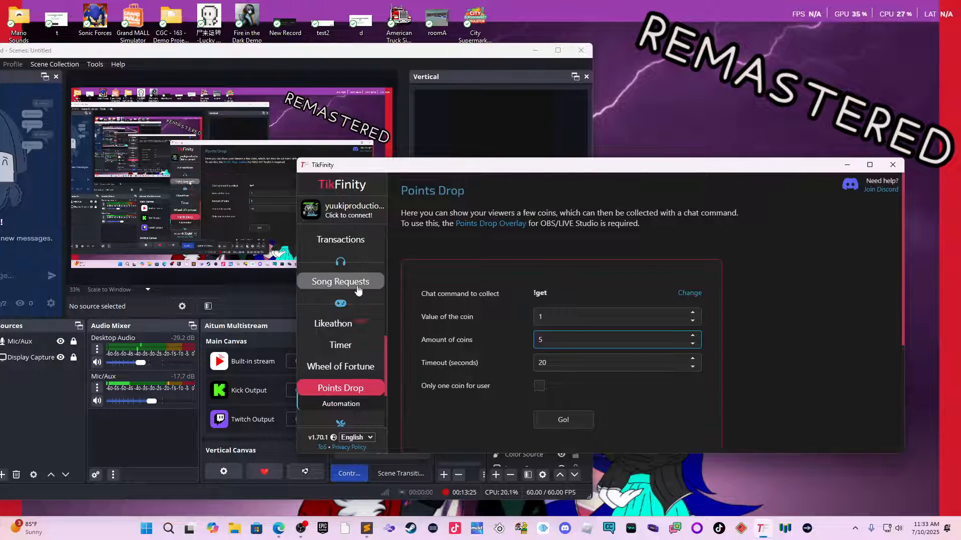
left_click(340, 367)
scroll(359, 365, "up", 2)
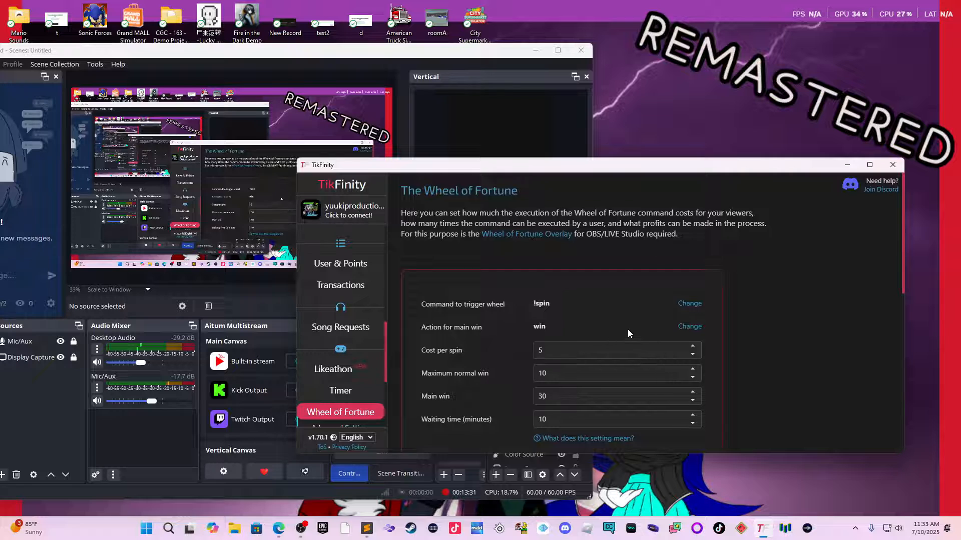
scroll(628, 329, "down", 4)
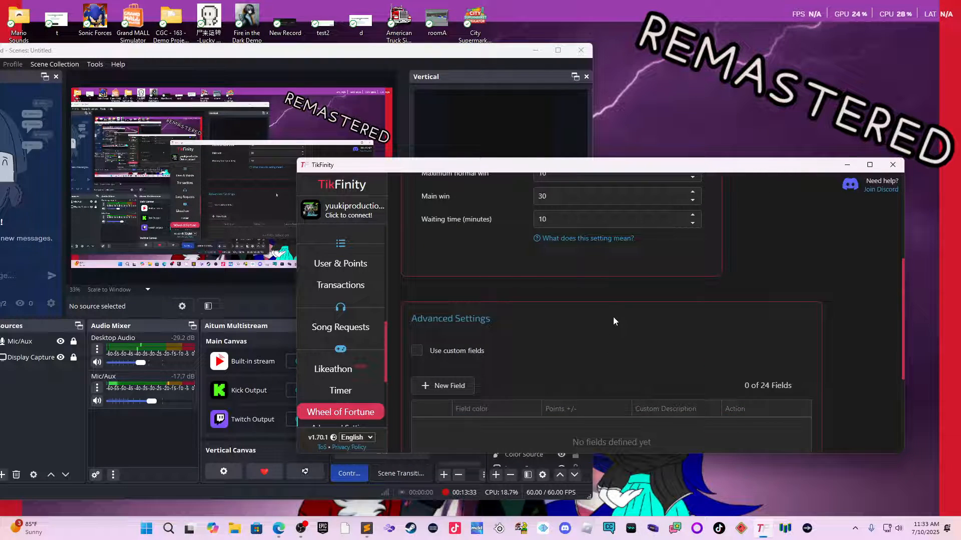
scroll(612, 324, "down", 3)
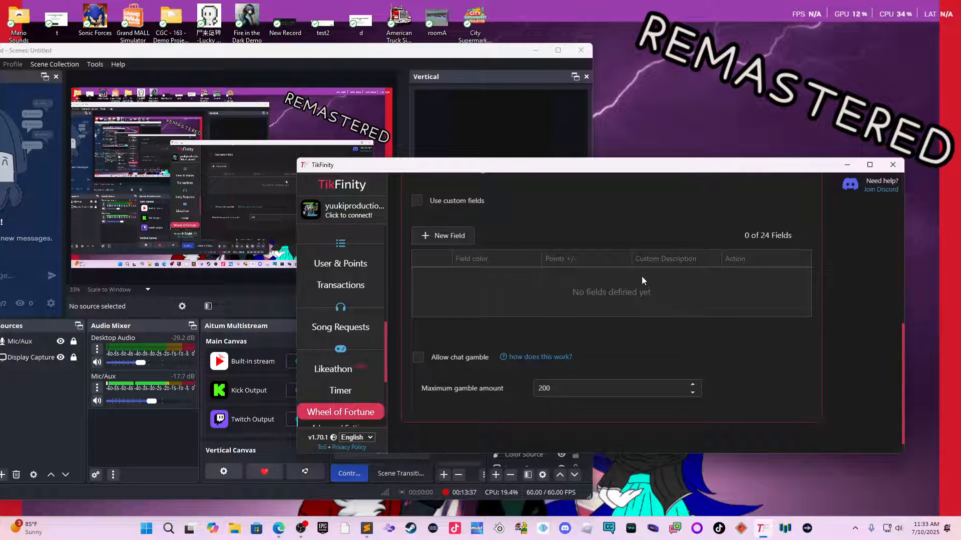
Open the Wheel of Fortune overlay in the overlay gallery and copy its URL.
scroll(635, 295, "up", 7)
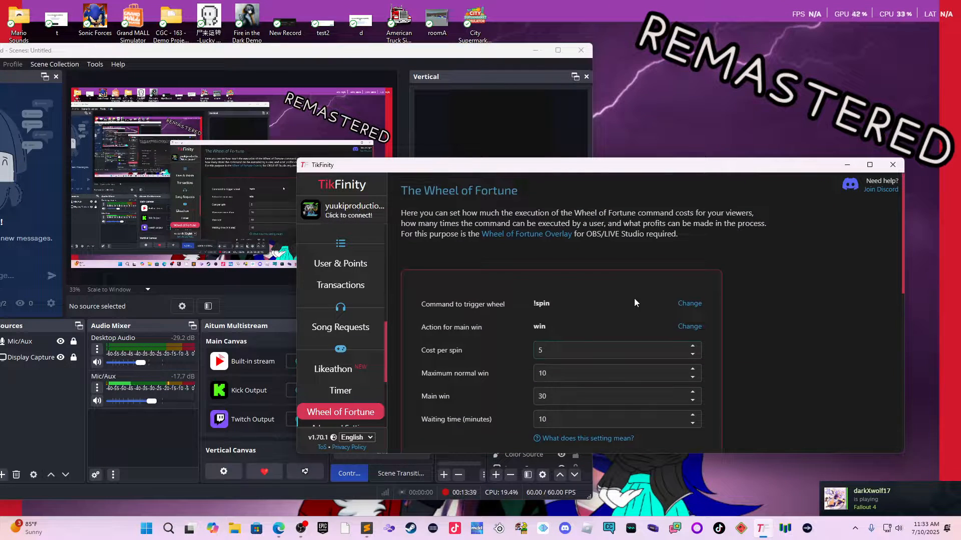
left_click(550, 238)
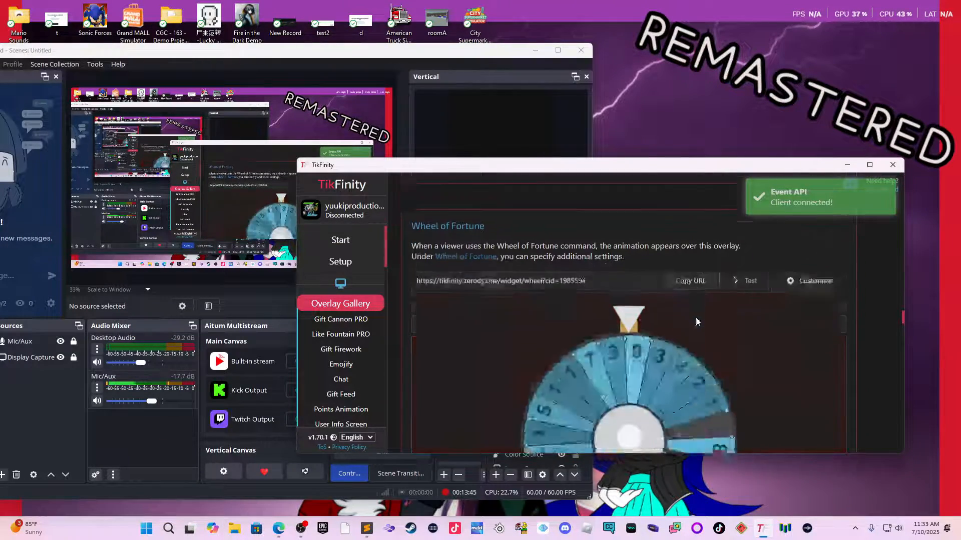
left_click(680, 233)
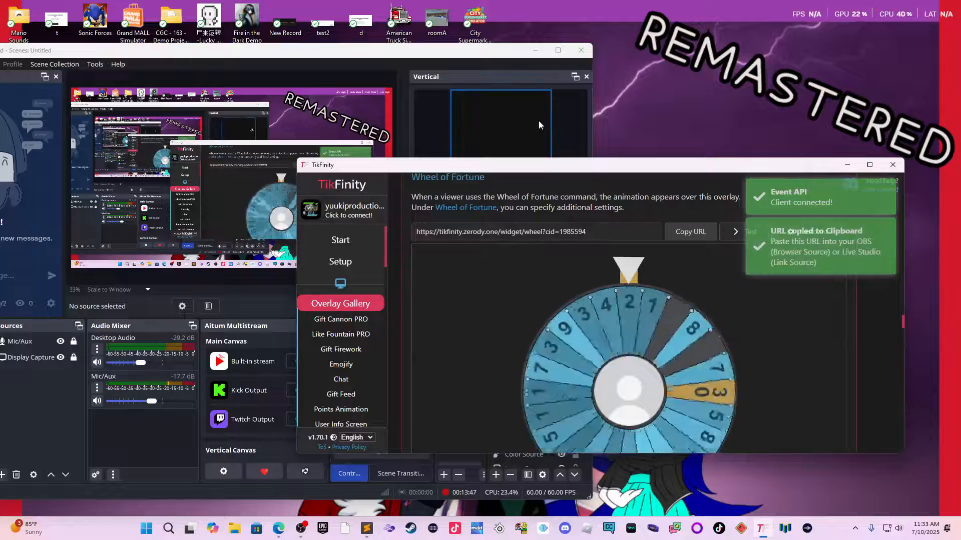
Switch to OBS and add a new browser source to the vertical scene using the copied Wheel of Fortune URL.
left_click(538, 120)
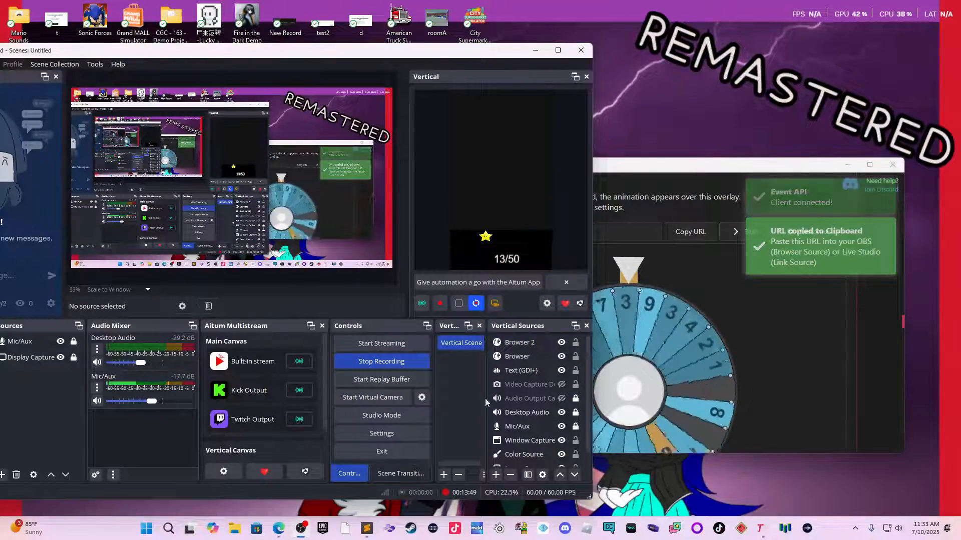
left_click(524, 398)
scroll(523, 400, "down", 1)
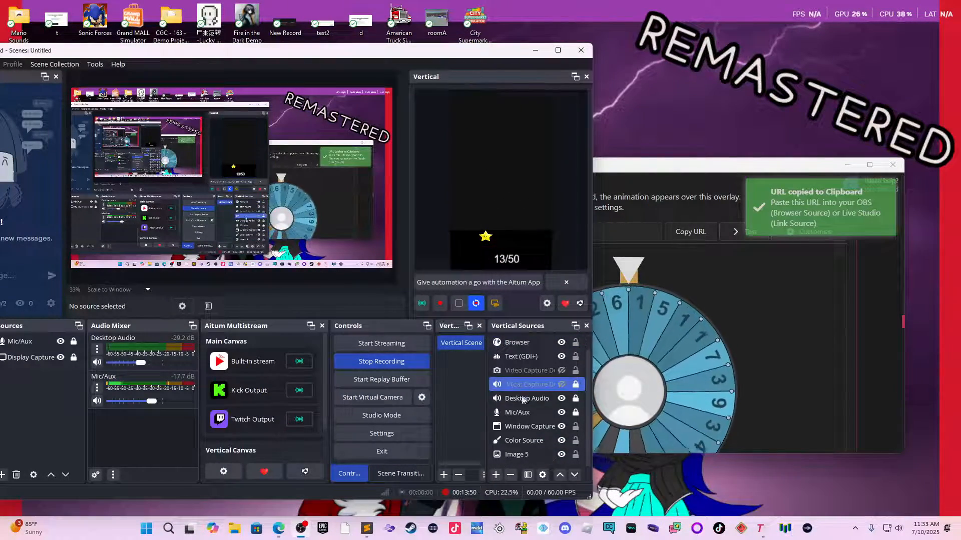
left_click(496, 475)
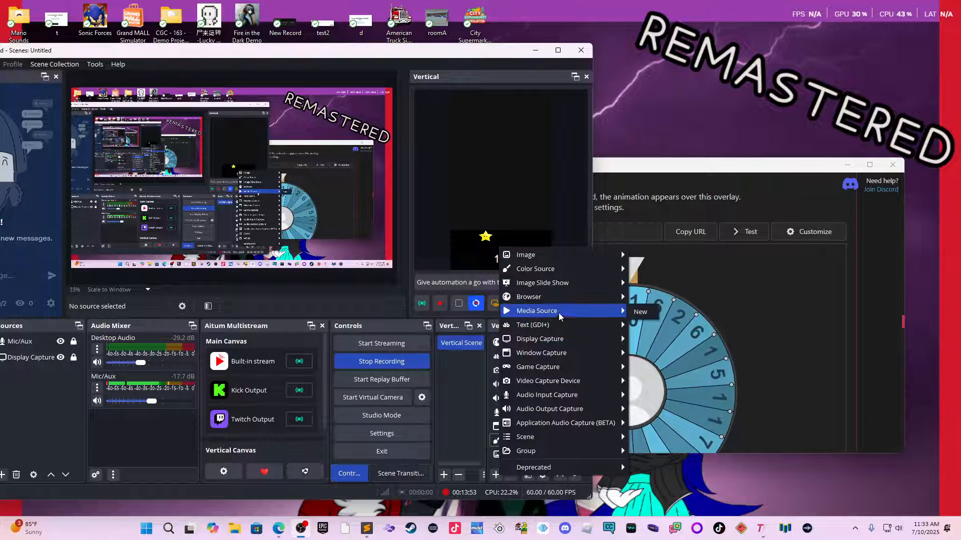
mouse_move(565, 302)
left_click(637, 299)
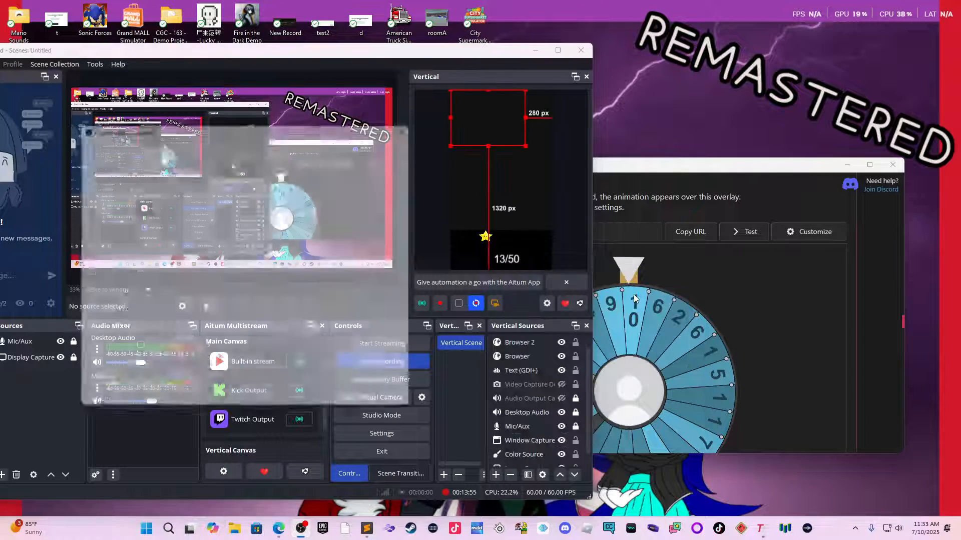
triple_click(332, 295)
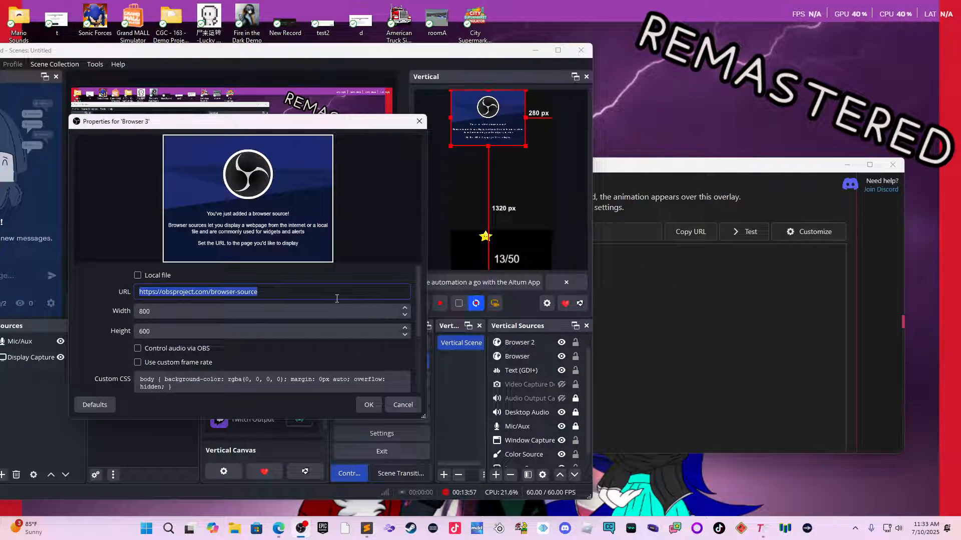
key("ctrl+v")
left_click(369, 405)
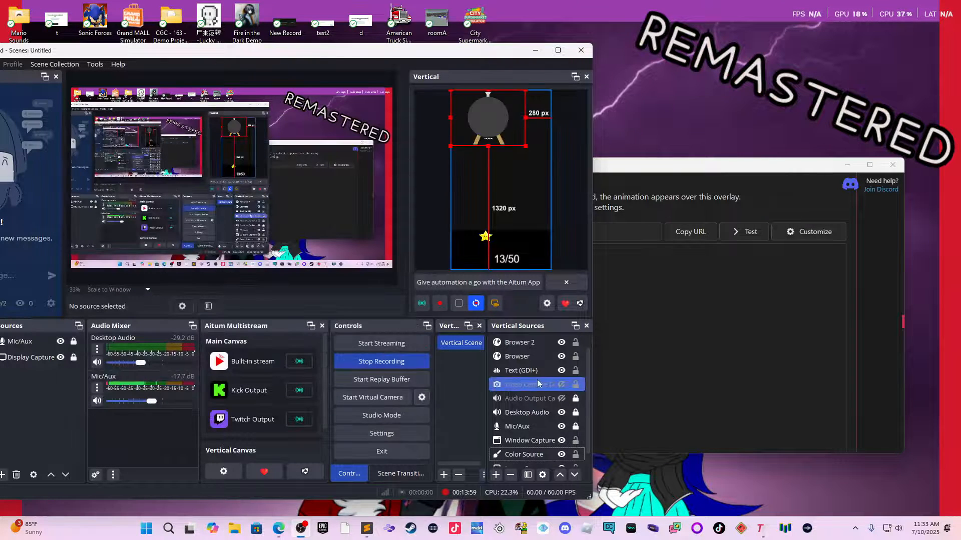
Rename the new Browser 3 source in the vertical scene as Wheel.
scroll(536, 357, "up", 1)
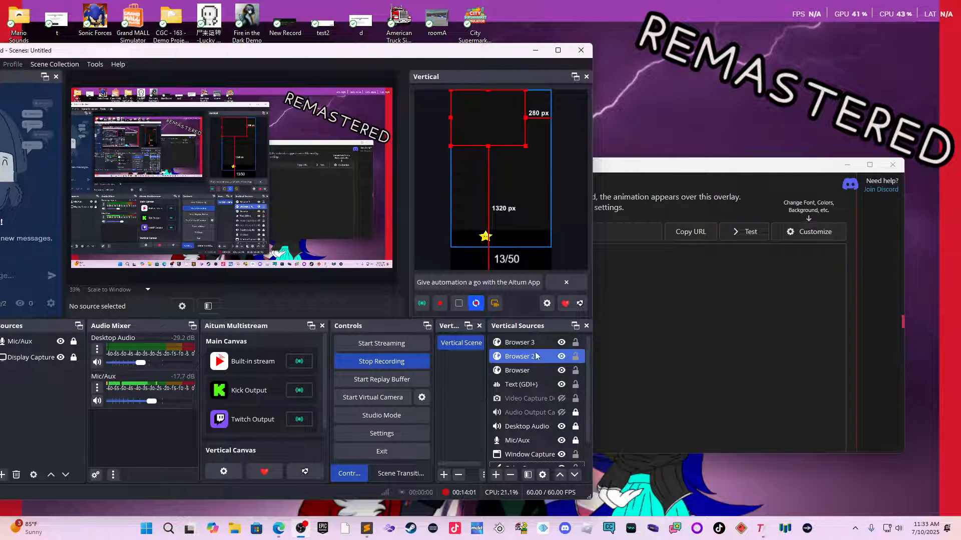
left_click(529, 345)
double_click(532, 345)
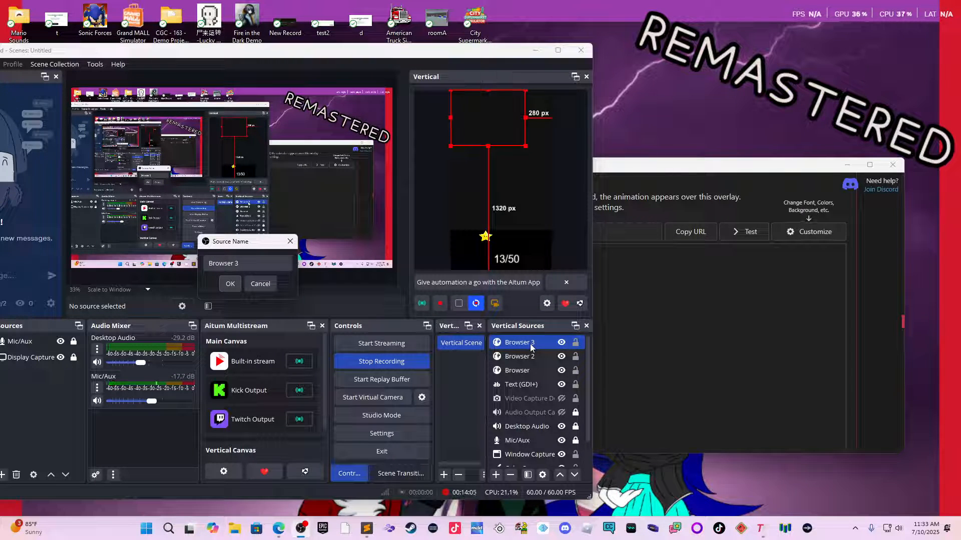
left_click_drag(249, 242, 676, 322)
key("ctrl+a")
type("Wheel")
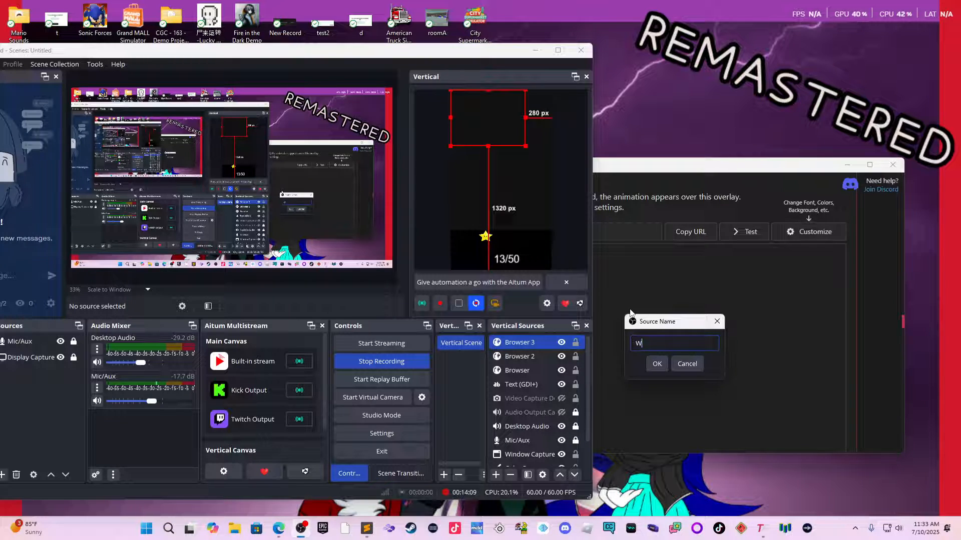
key("Return")
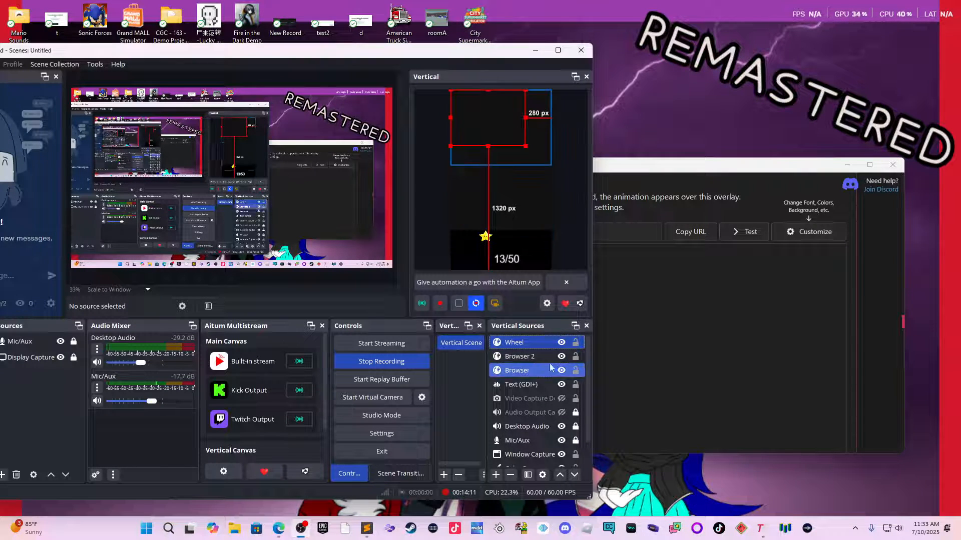
Select the Wheel source, enlarge it and place it in the lower part of the vertical canvas.
right_click(514, 134)
left_click(497, 109)
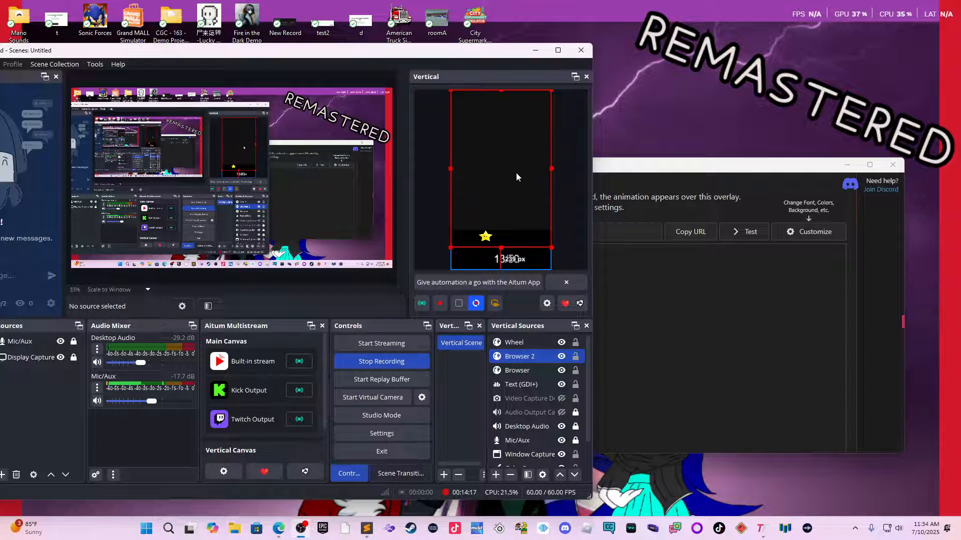
left_click(515, 343)
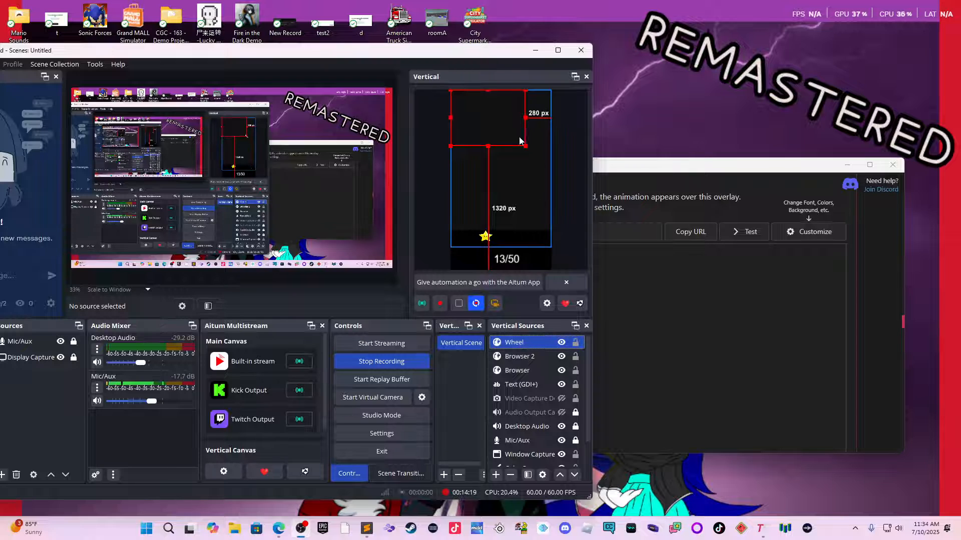
left_click_drag(495, 116, 550, 197)
Run a test of the Wheel of Fortune overlay from TikFinity and enlarge the Wheel source beyond the canvas width in OBS.
left_click(611, 249)
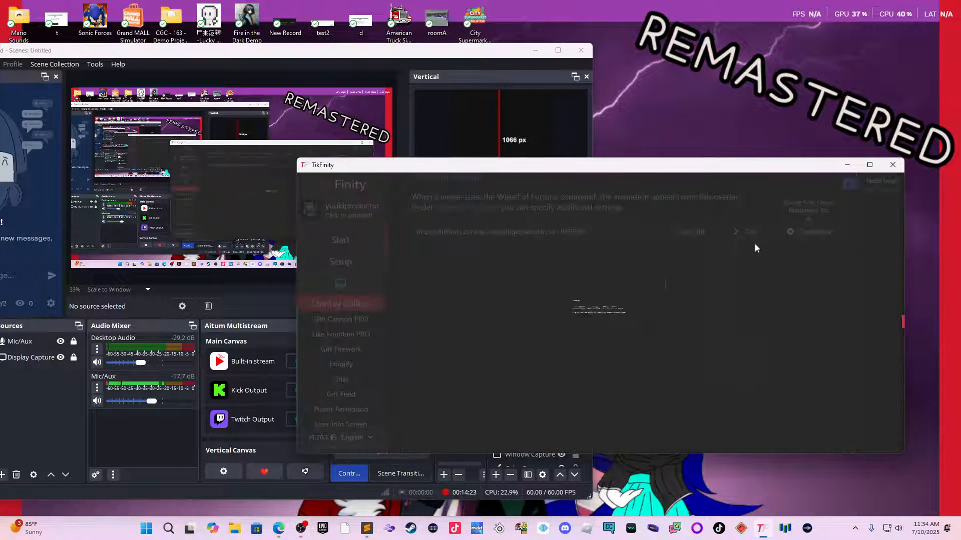
left_click(598, 363)
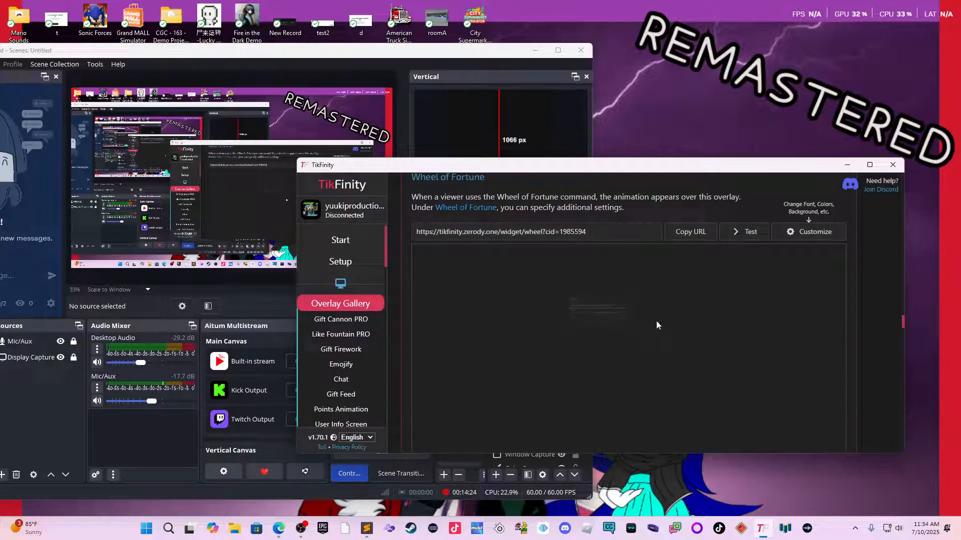
left_click(745, 232)
left_click(593, 127)
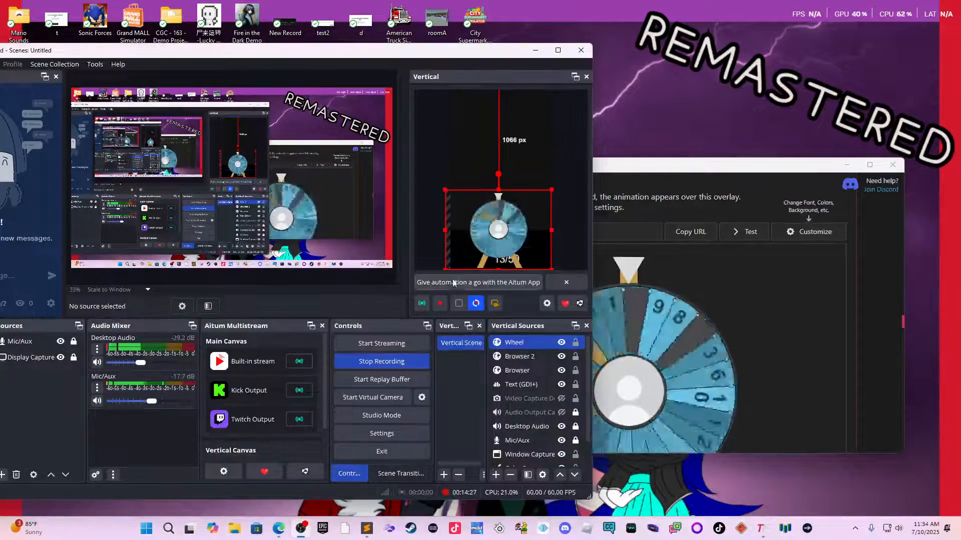
left_click_drag(442, 273, 511, 278)
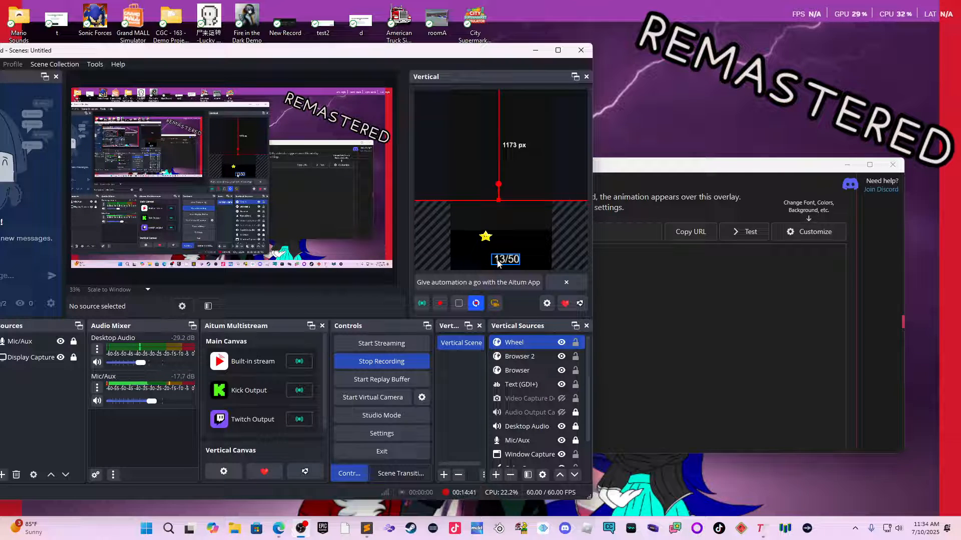
Return to TikFinity, dismiss the overlay notice, and review the Wheel of Fortune's spin cost, win and advanced settings.
left_click(657, 317)
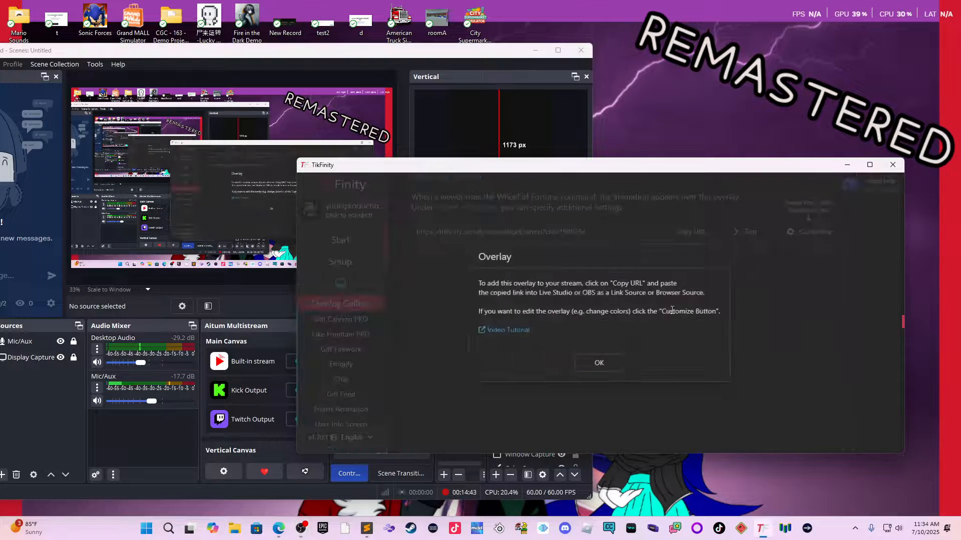
left_click(612, 363)
scroll(625, 250, "up", 1)
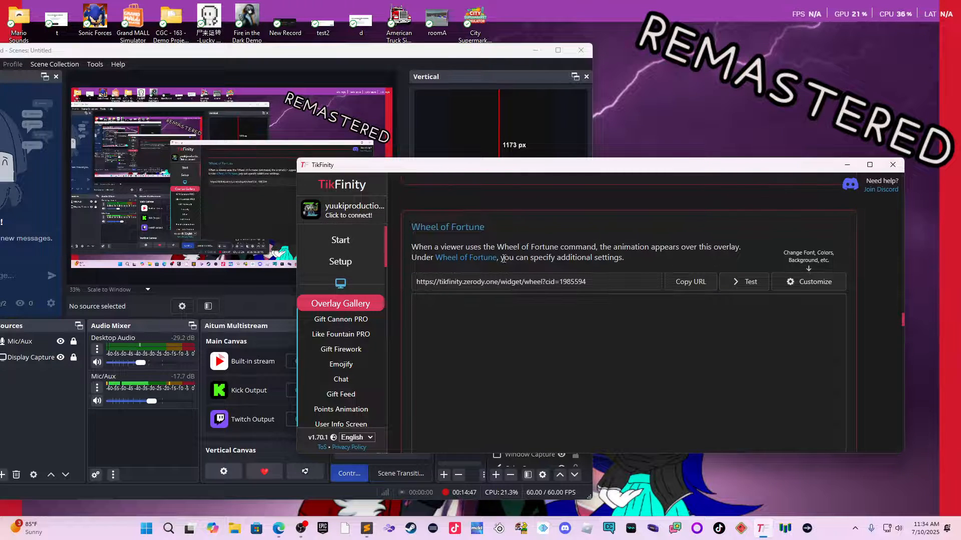
left_click(480, 258)
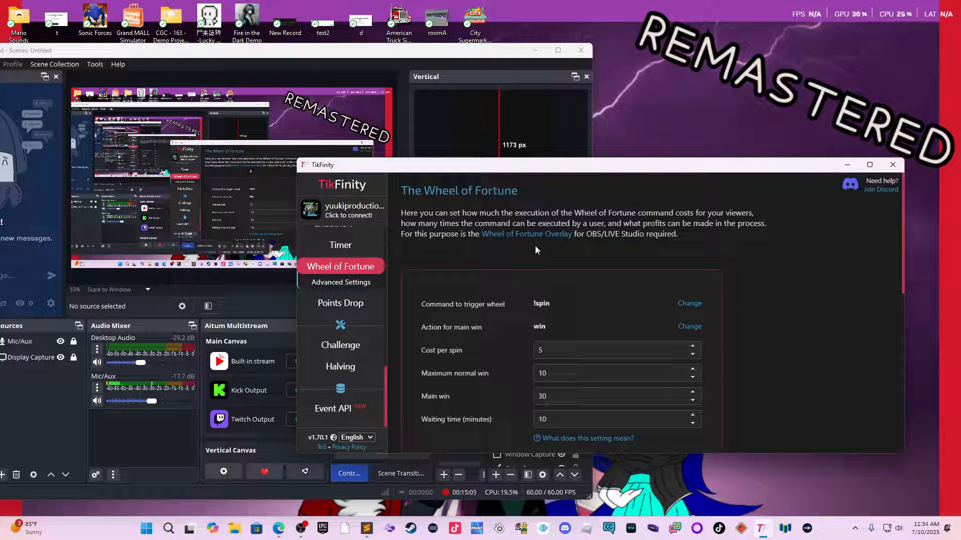
scroll(535, 246, "down", 3)
scroll(536, 250, "up", 2)
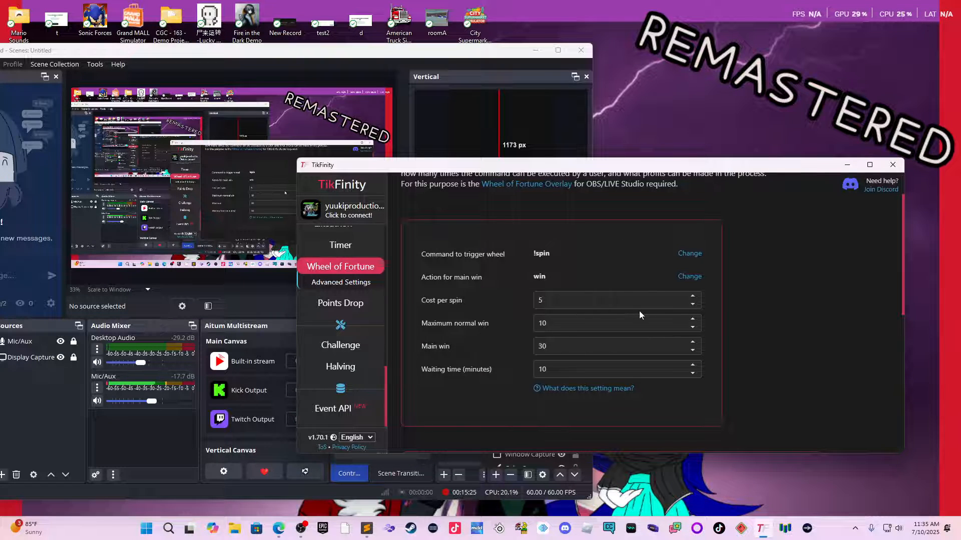
scroll(666, 300, "down", 4)
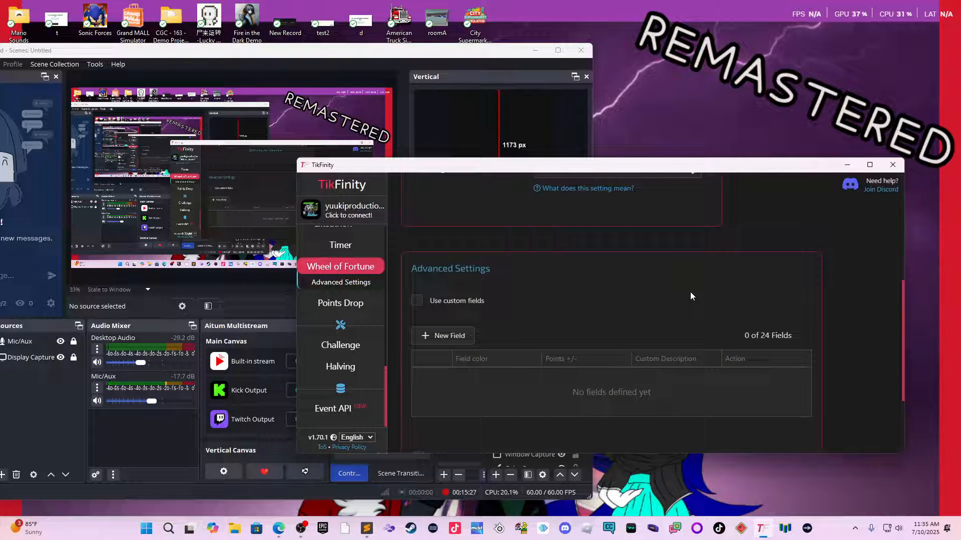
Enable custom fields for the Wheel of Fortune and add a new field coloured red (#ff0000).
left_click(438, 306)
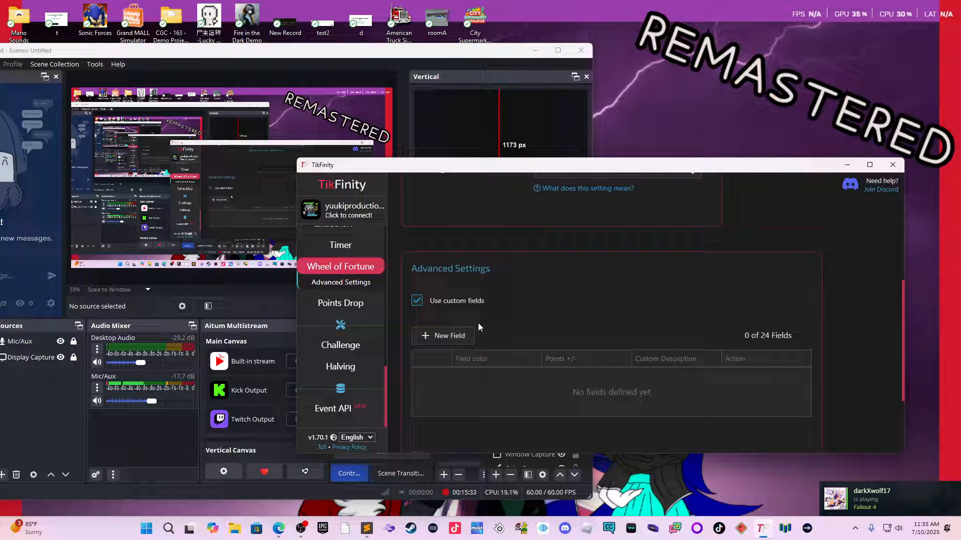
left_click(445, 338)
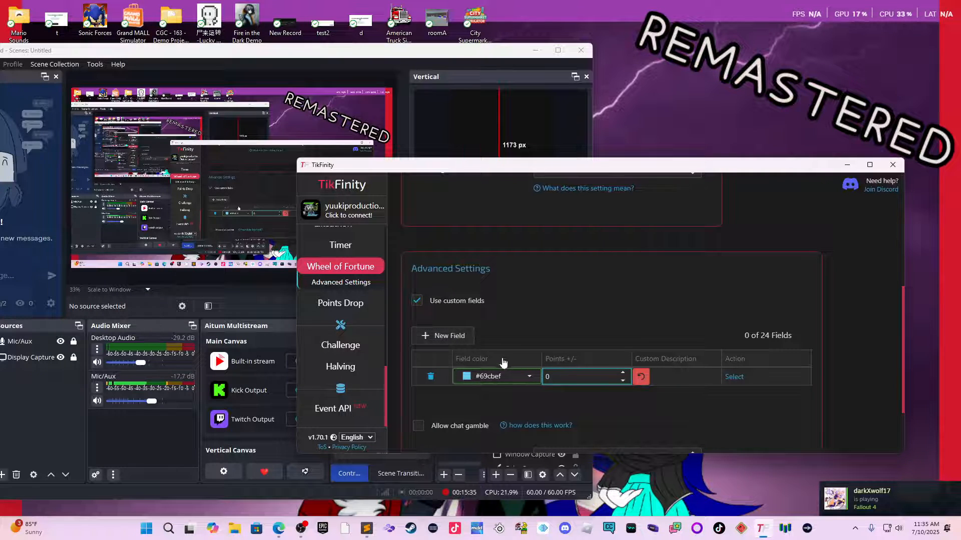
left_click(524, 377)
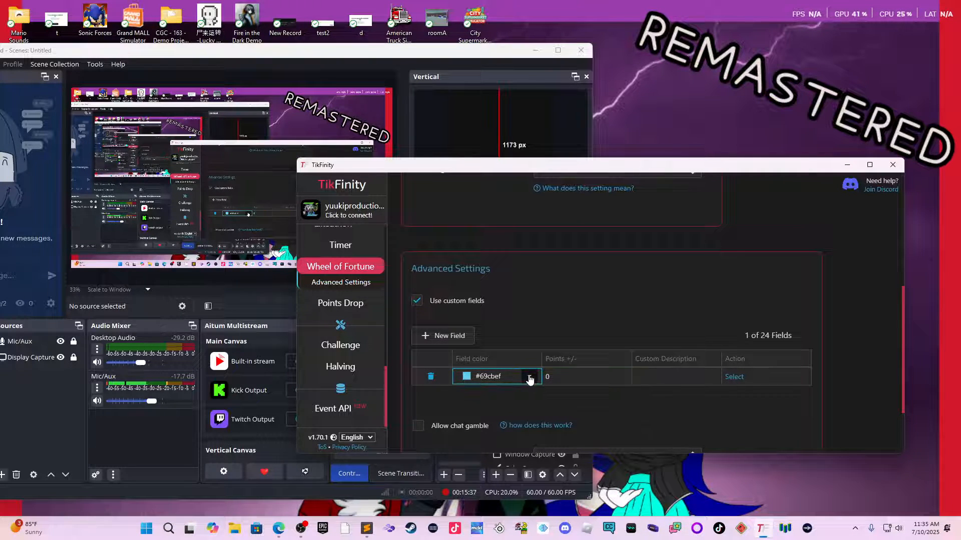
left_click(524, 377)
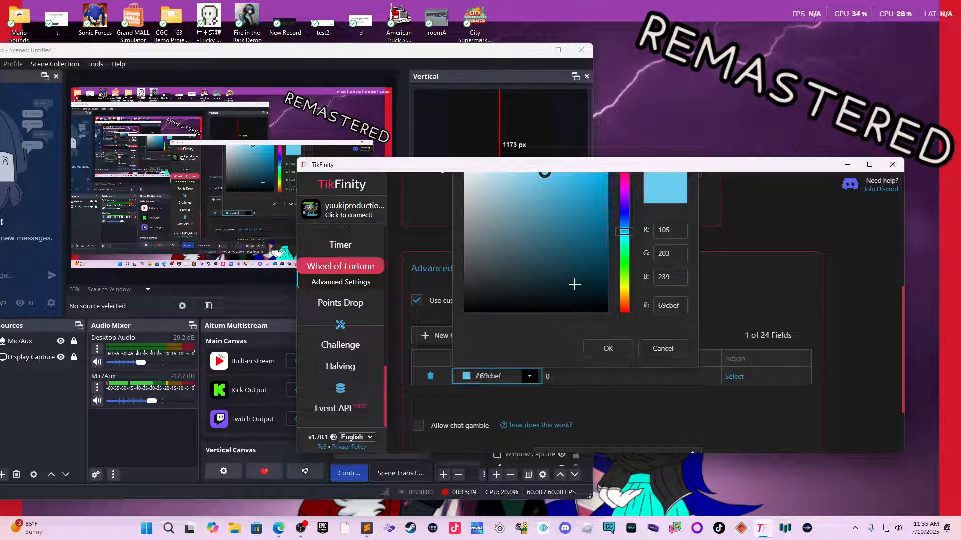
left_click_drag(624, 213, 625, 173)
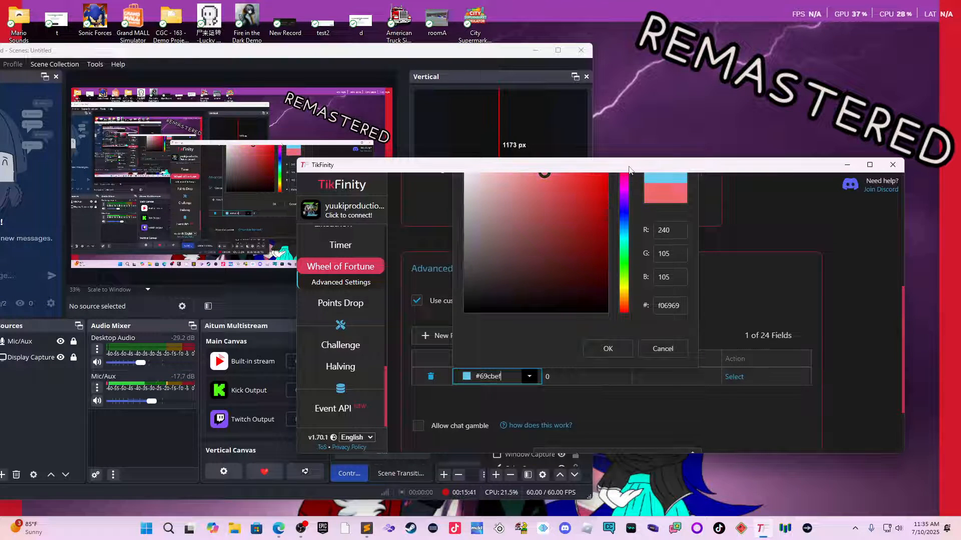
left_click(607, 348)
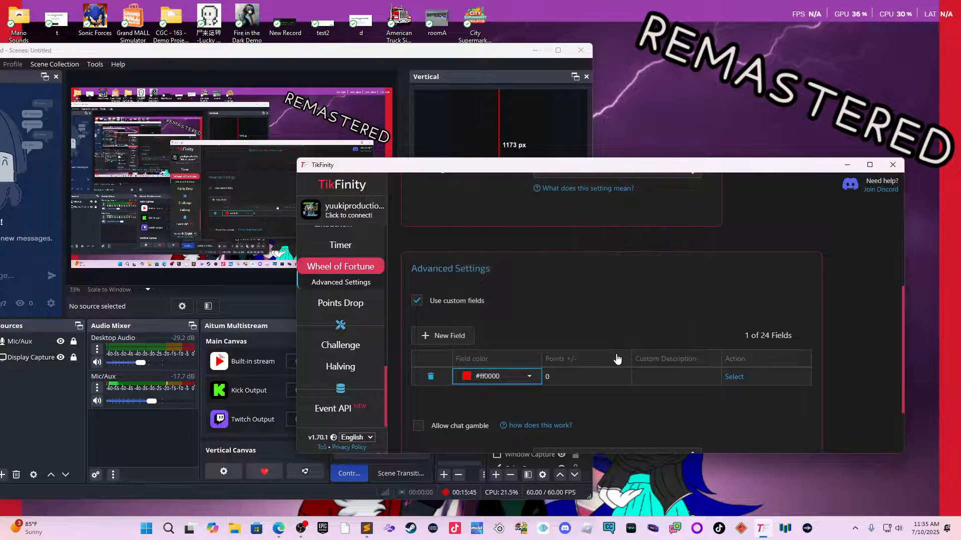
Set the red wheel field's points to -10 and its custom description to -10.
left_click(602, 381)
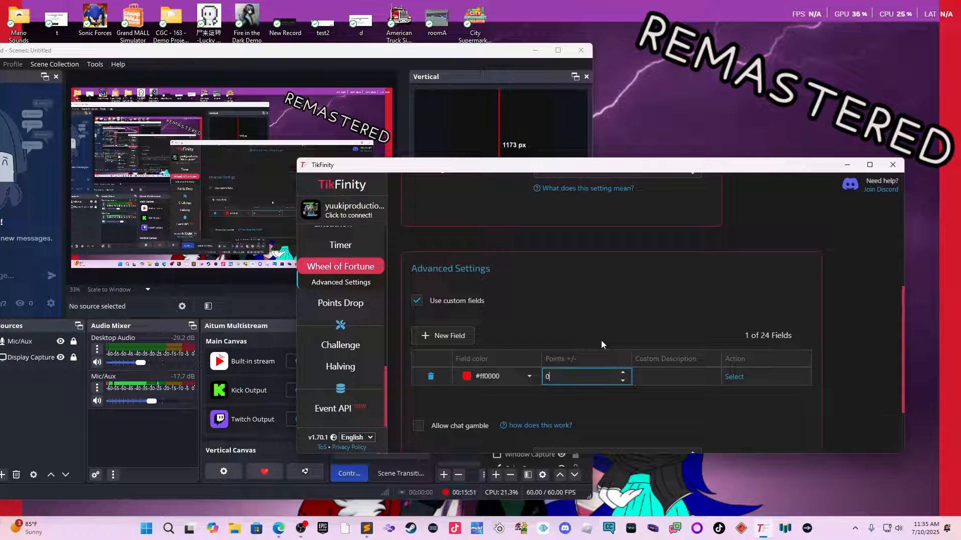
key("BackSpace")
type("-10")
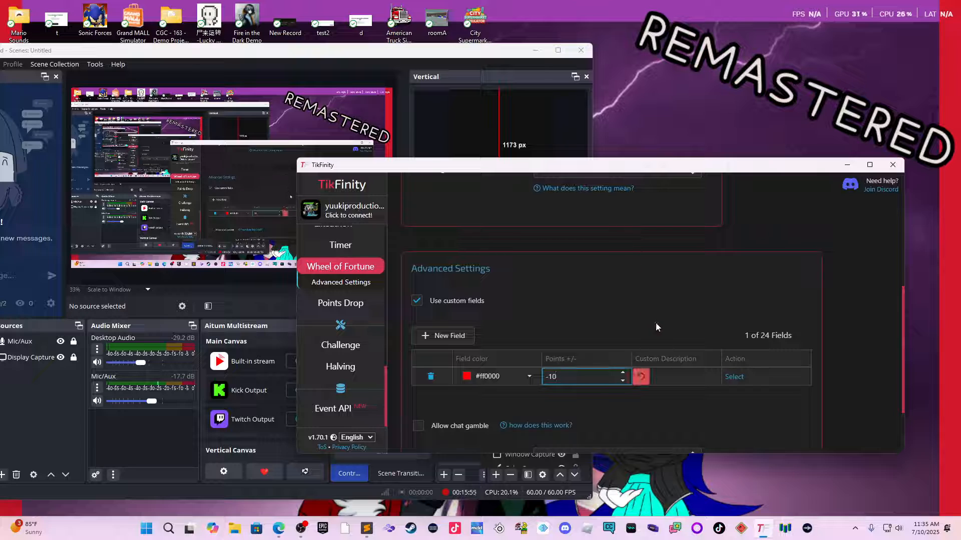
left_click(659, 377)
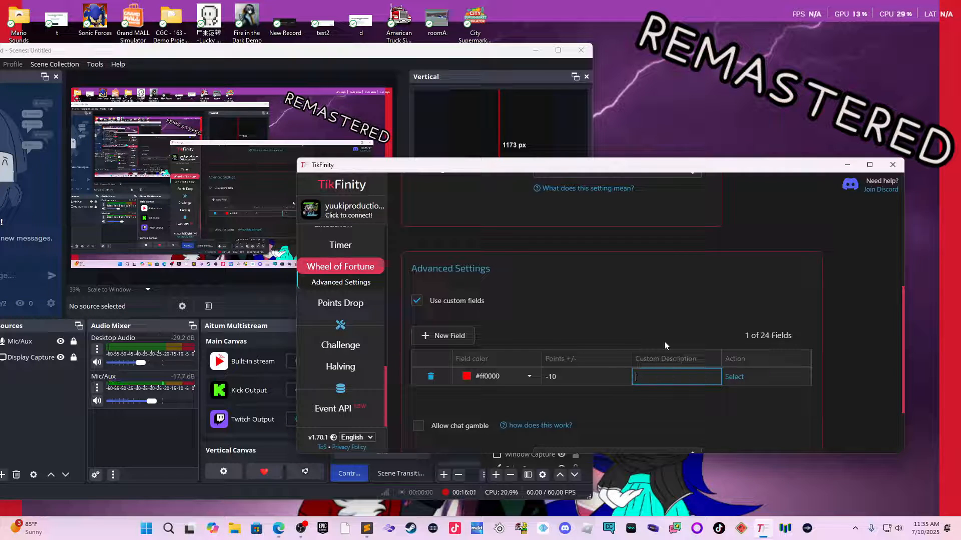
type("-10")
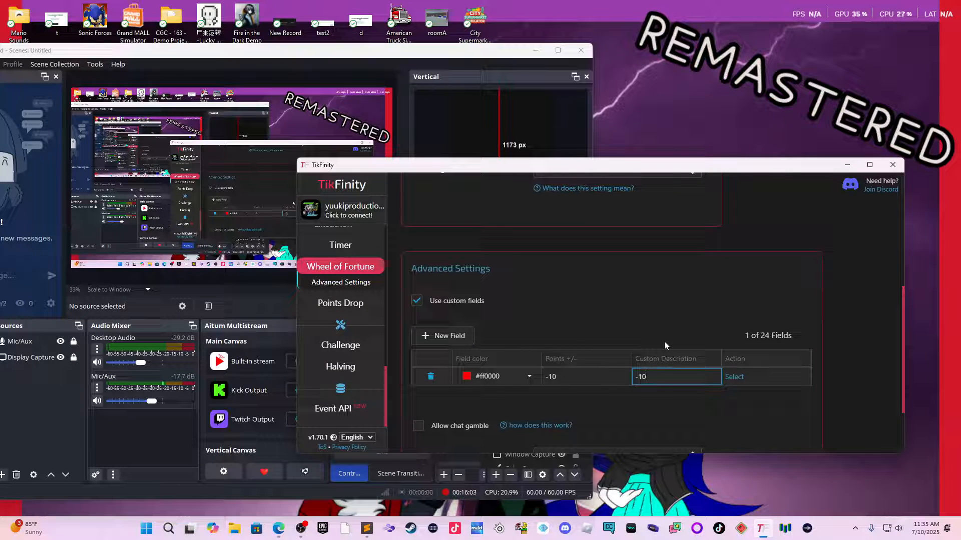
scroll(714, 246, "down", 1)
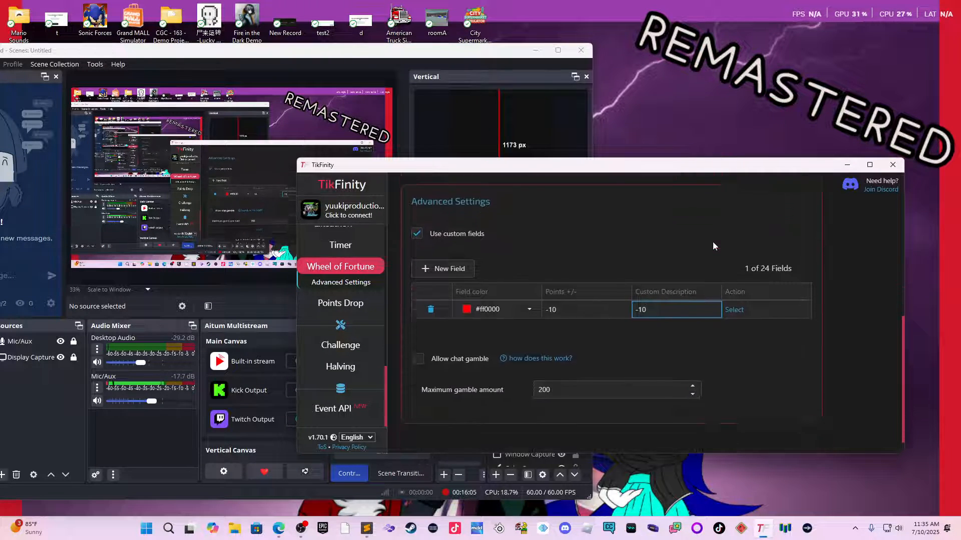
Read the explanation of how chat gamble works for the Wheel of Fortune and close it.
scroll(713, 246, "down", 1)
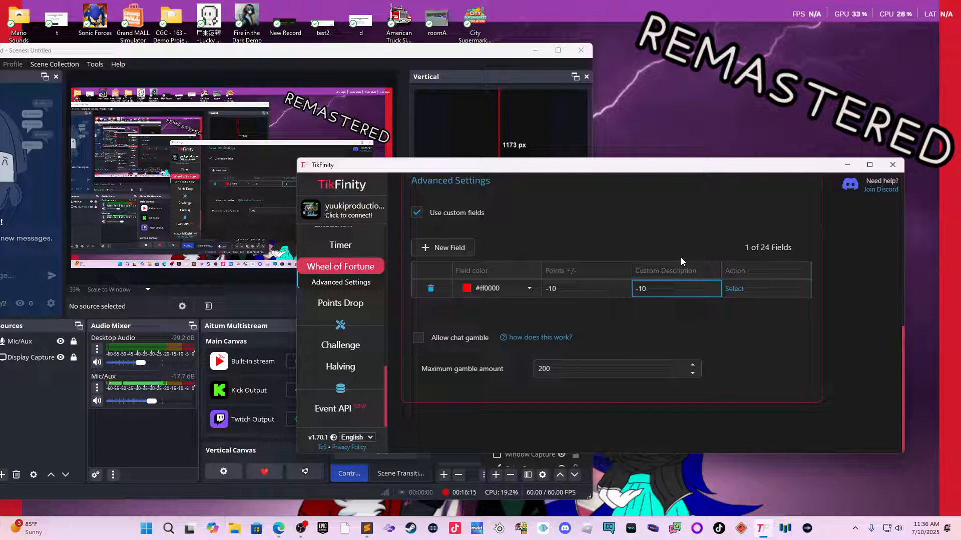
left_click(522, 337)
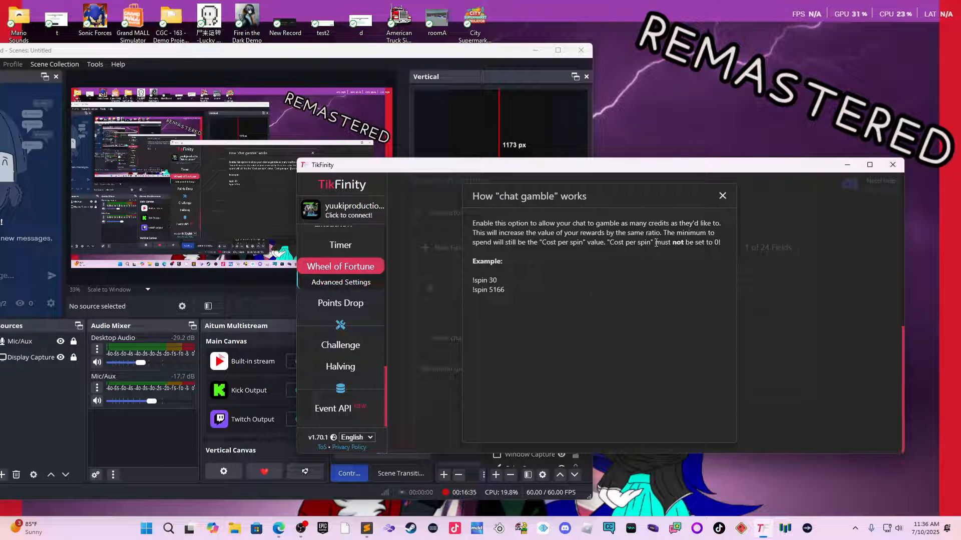
left_click(721, 197)
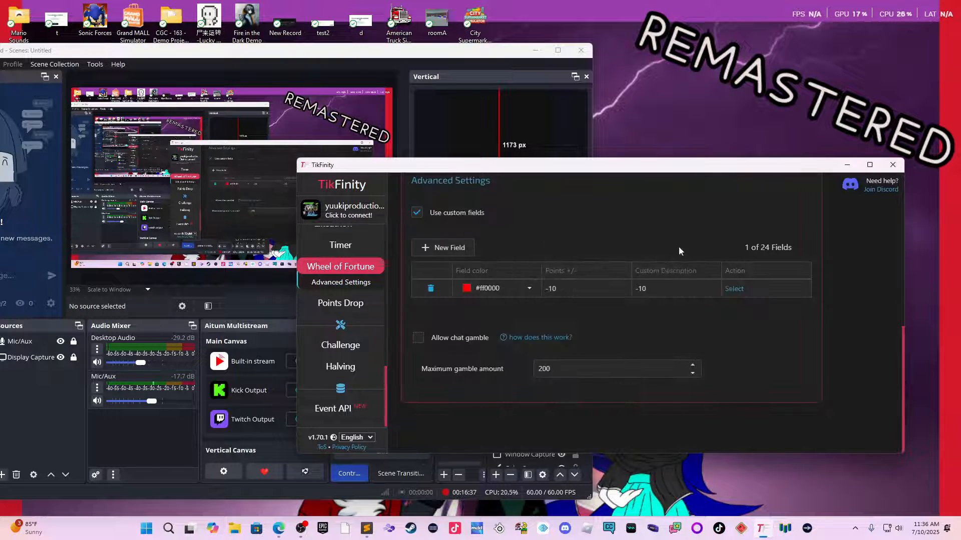
left_click(606, 295)
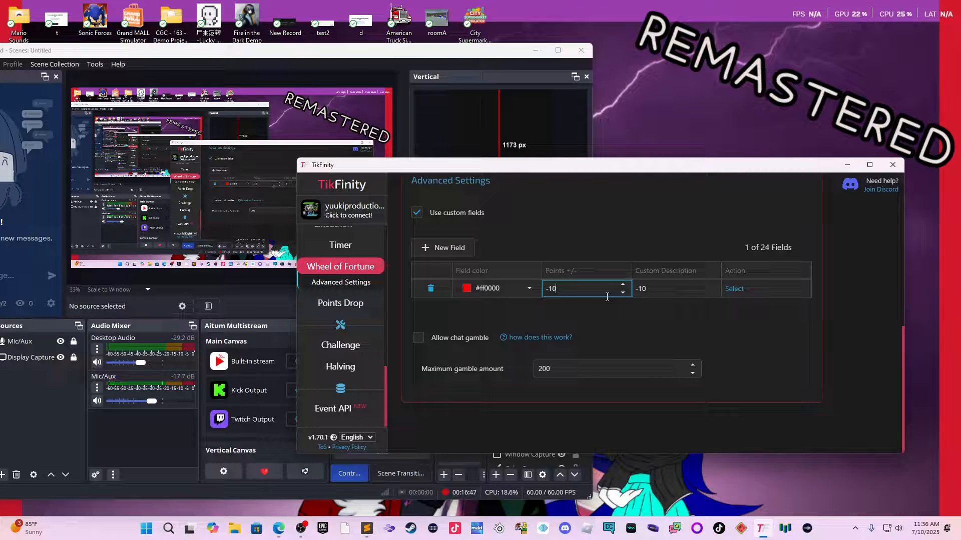
left_click(552, 311)
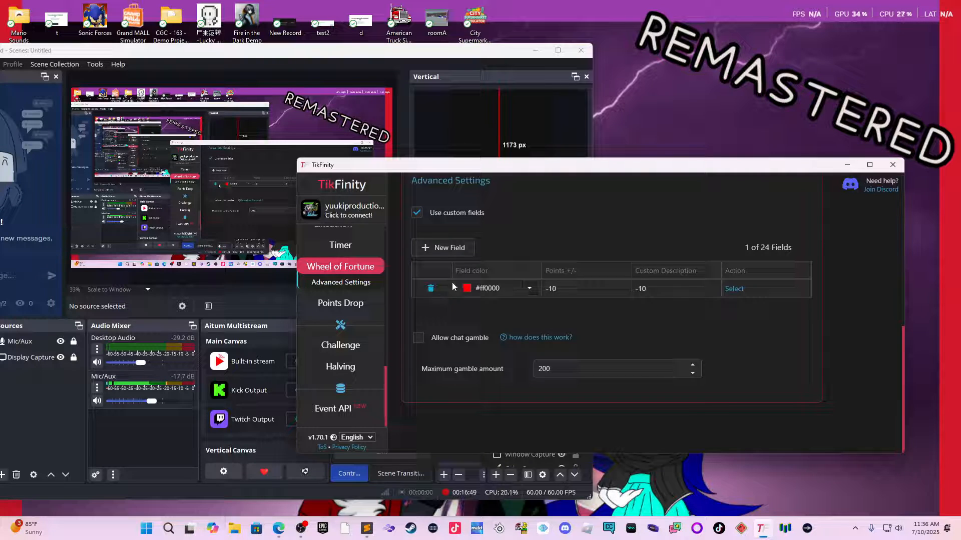
Add a second custom field to the wheel and try to change its colour from light blue to green.
left_click(443, 247)
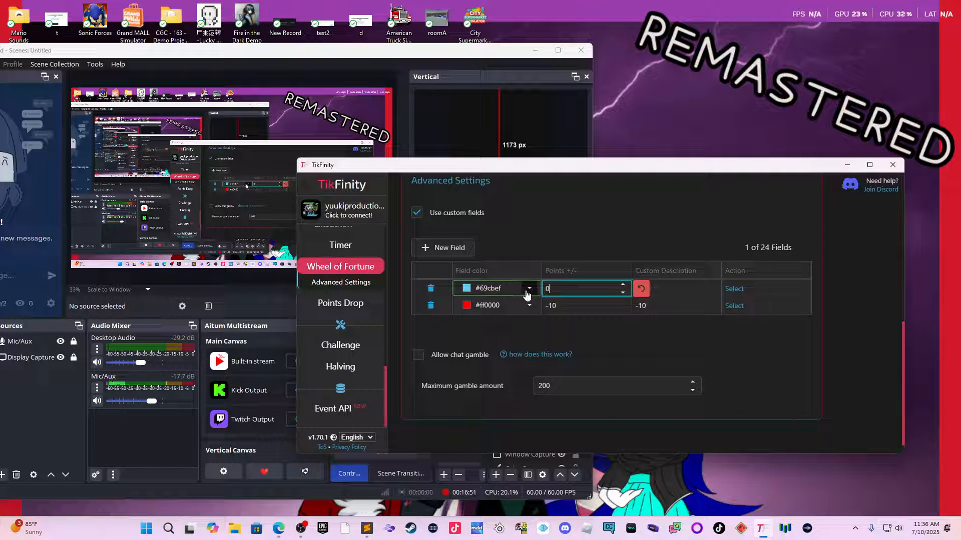
left_click(528, 289)
left_click(529, 289)
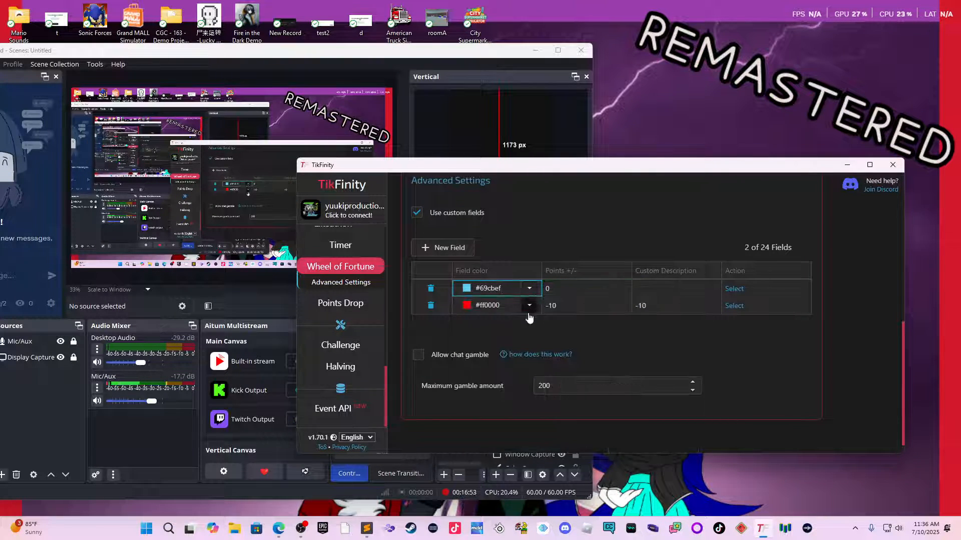
left_click(528, 288)
left_click(575, 380)
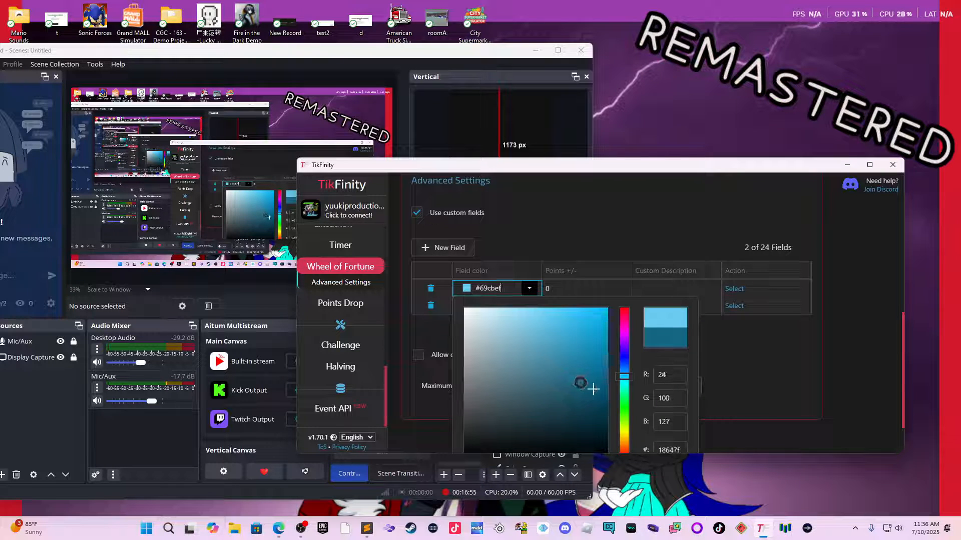
left_click(624, 380)
left_click(625, 398)
left_click_drag(583, 377, 609, 312)
left_click(718, 342)
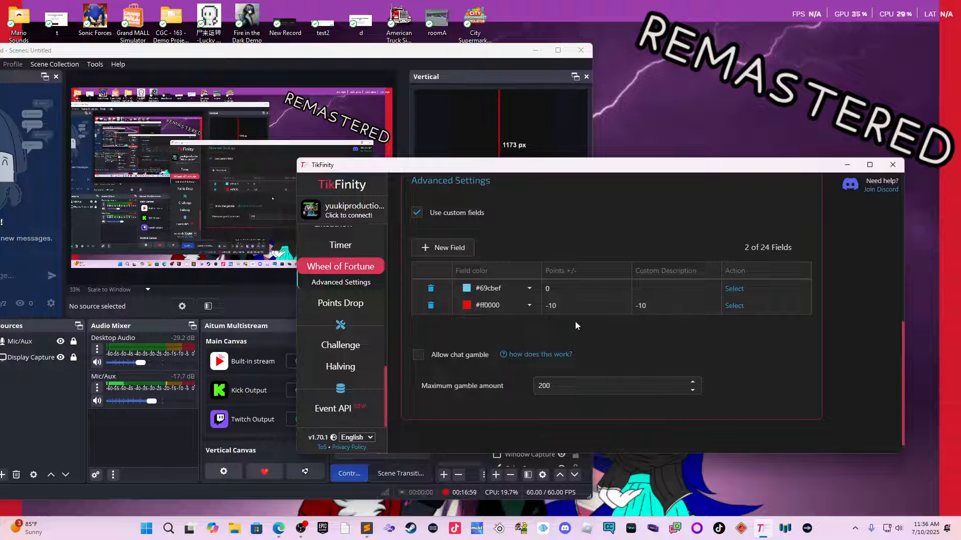
Try to recolour the new light blue wheel field bright green (#55ff00) with the colour picker.
left_click(529, 289)
left_click(624, 393)
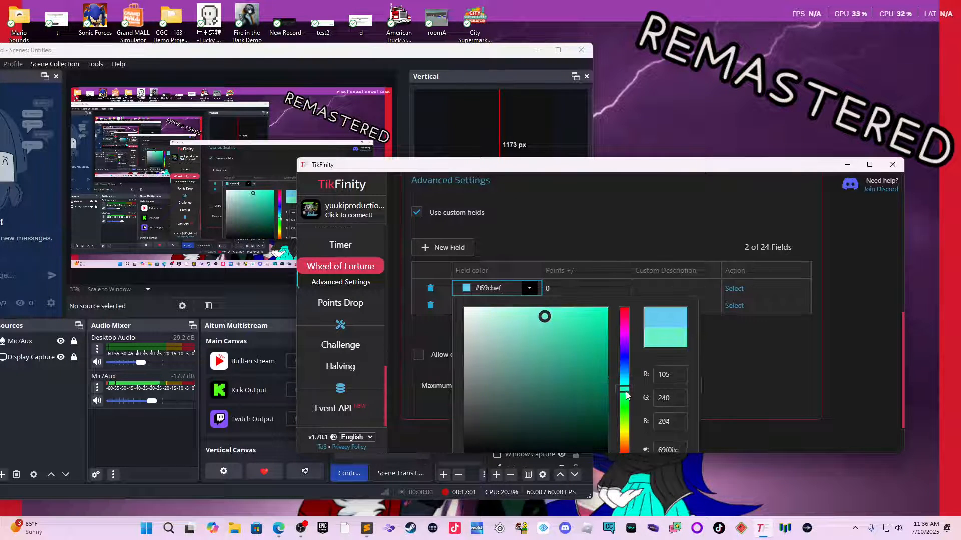
left_click_drag(581, 369, 602, 312)
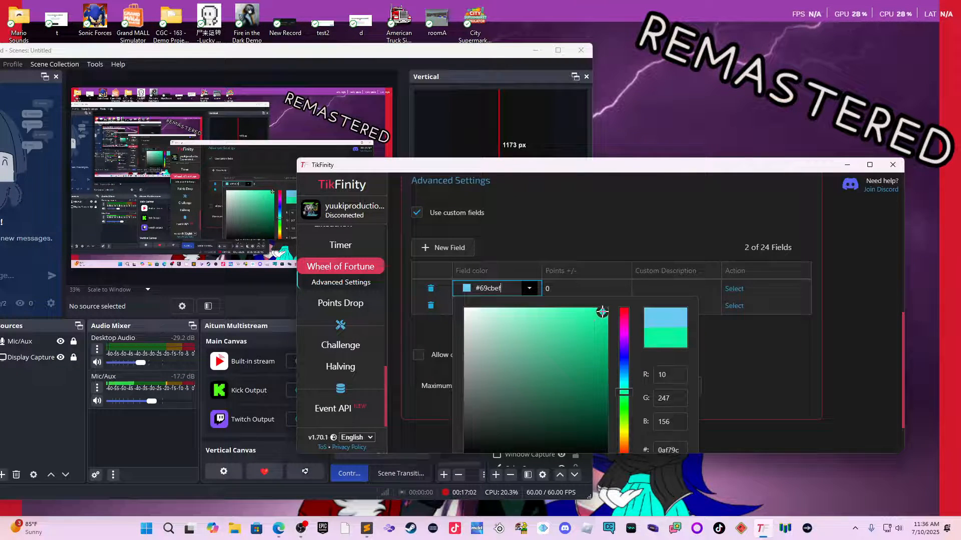
left_click(624, 415)
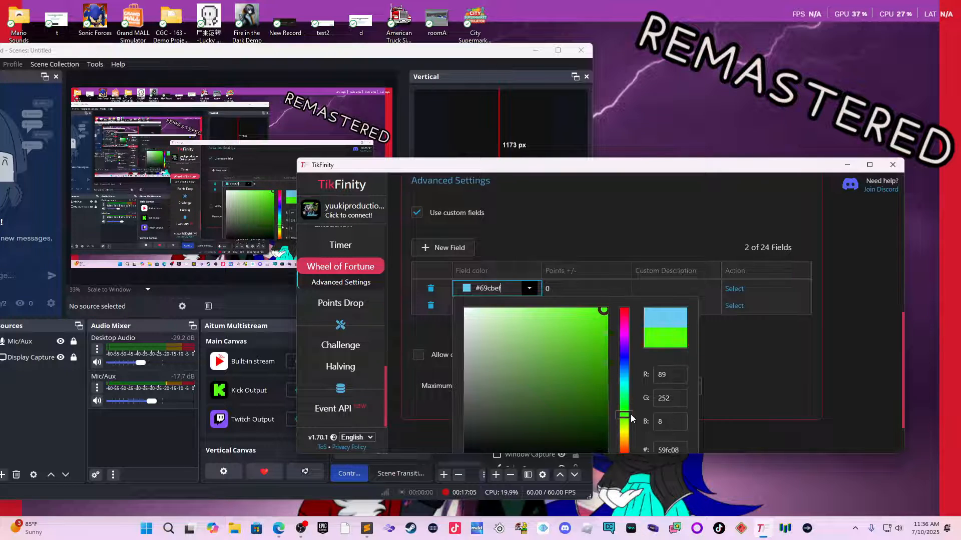
left_click_drag(587, 369, 627, 304)
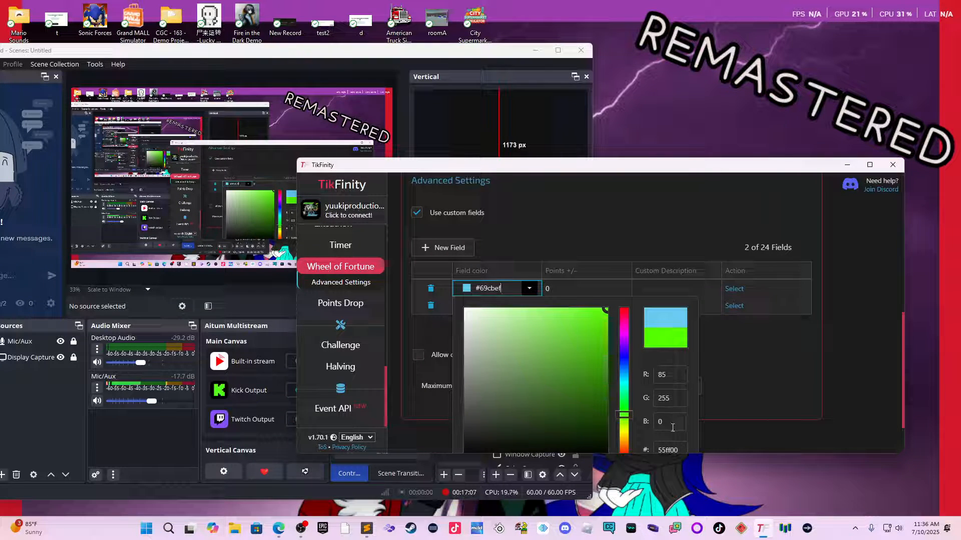
left_click(737, 390)
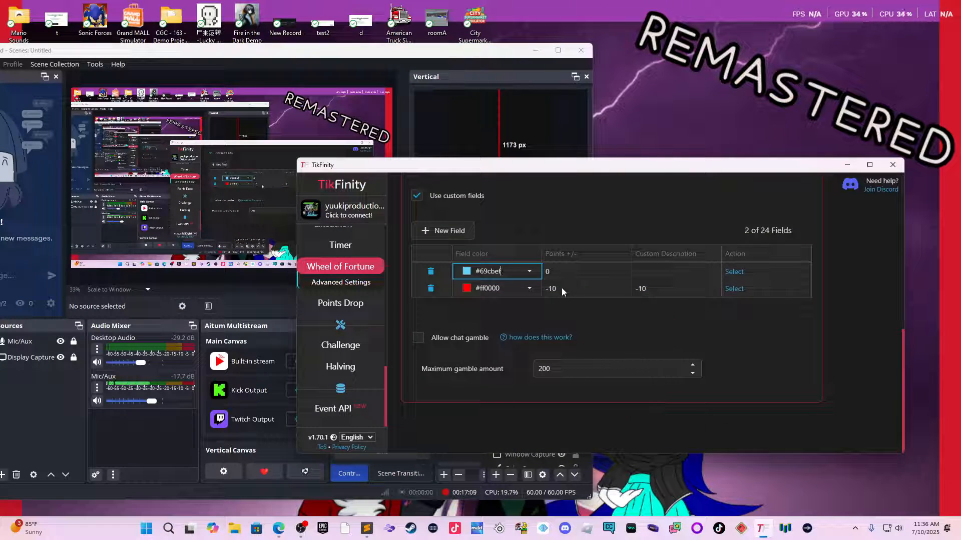
left_click(529, 272)
left_click_drag(588, 379, 600, 299)
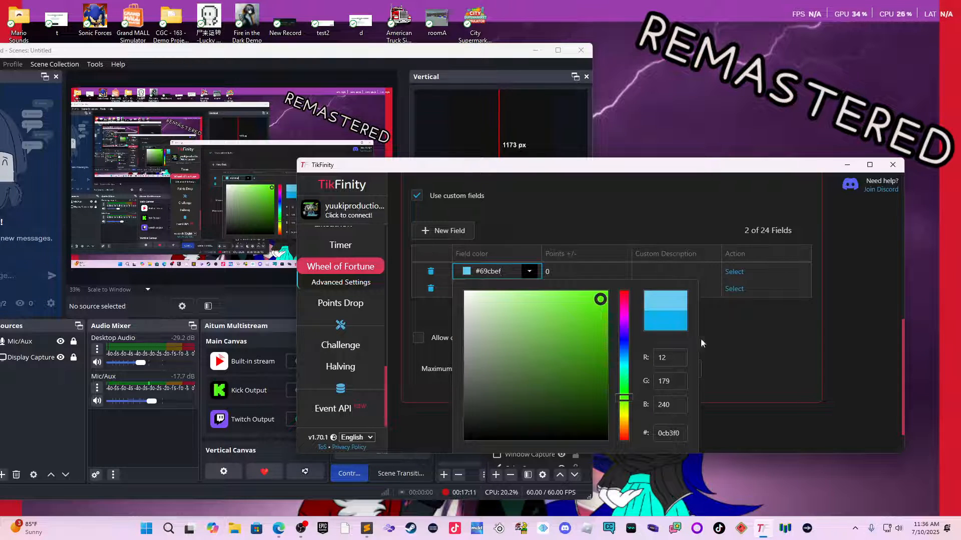
left_click(701, 343)
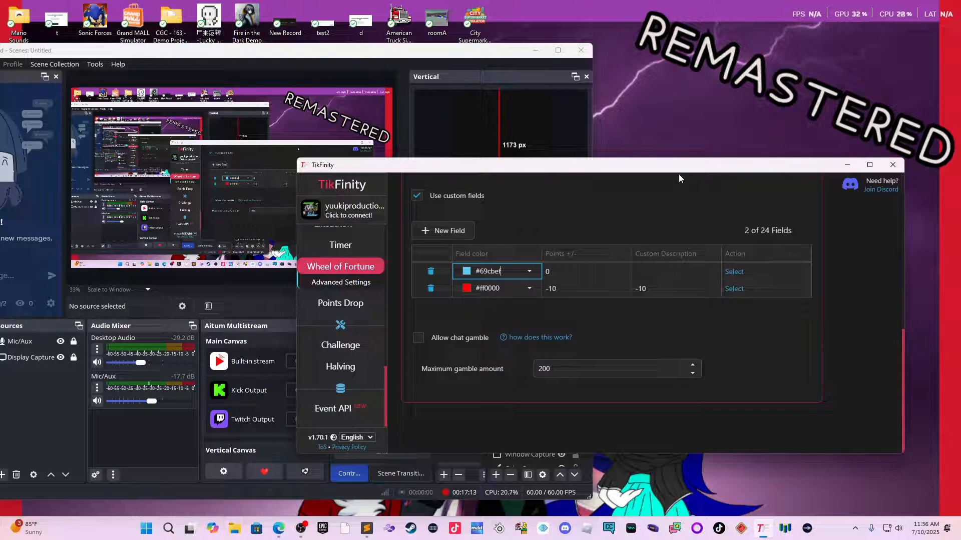
Move the TikFinity window higher on the desktop and extend its height to make room for the colour picker.
left_click_drag(743, 165, 770, 109)
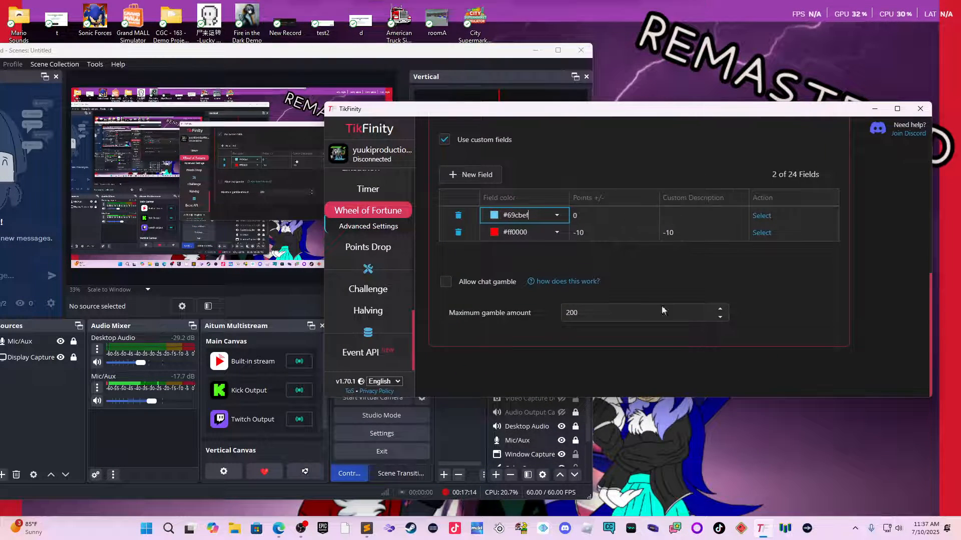
left_click(663, 403)
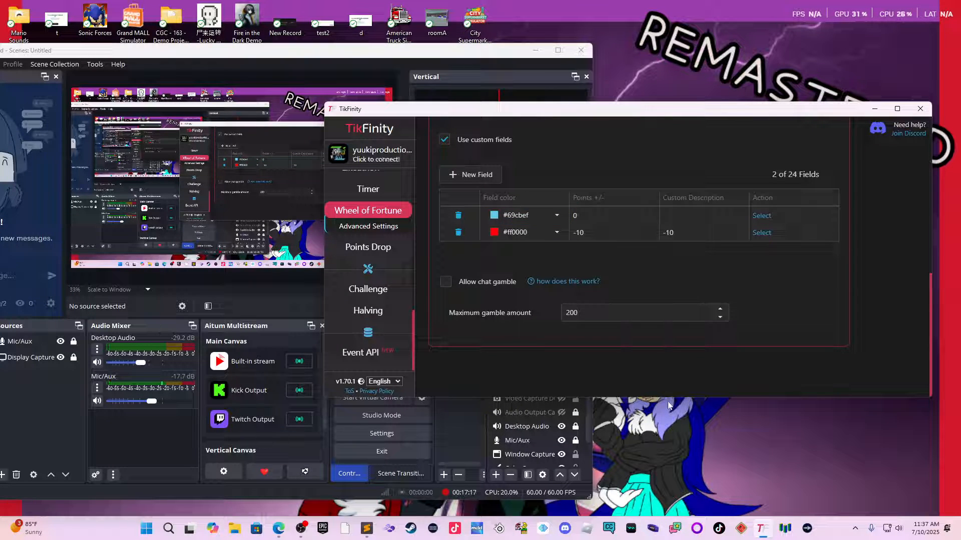
left_click_drag(667, 401, 668, 435)
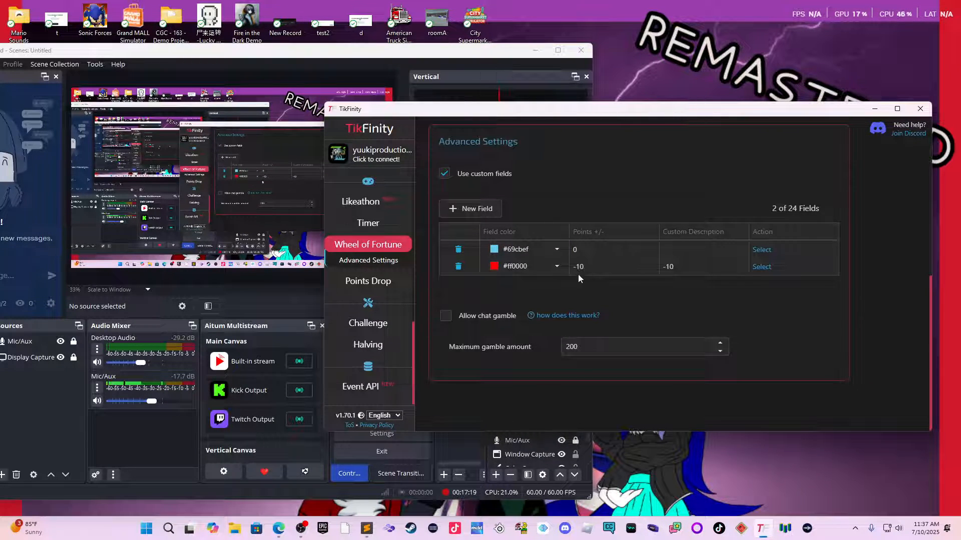
Try to change the light blue wheel field's colour to mint green (#69f0be).
left_click(556, 249)
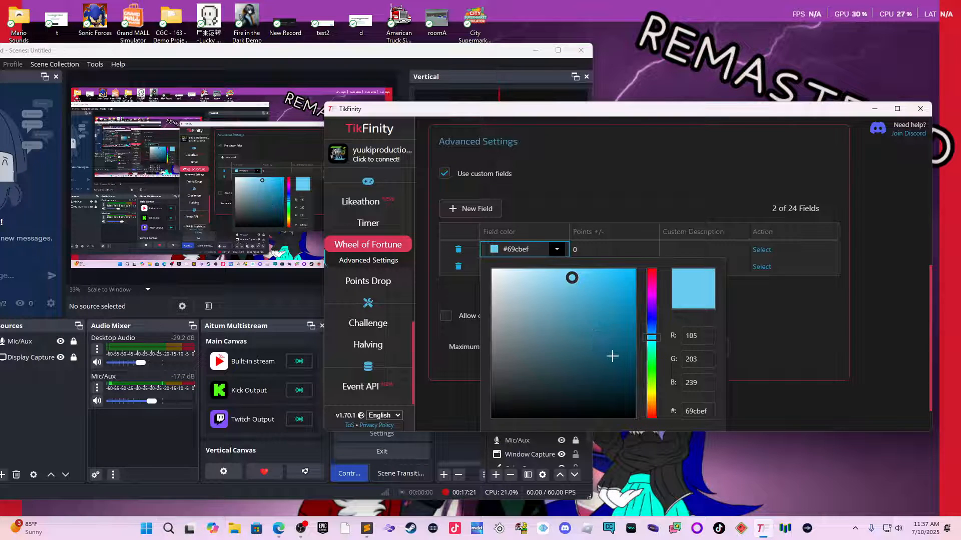
left_click(657, 353)
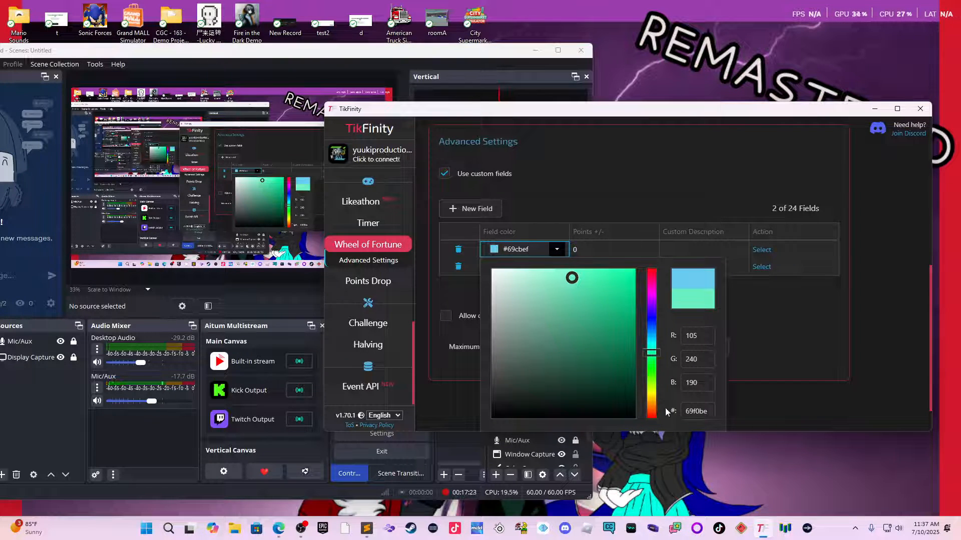
scroll(740, 356, "down", 2)
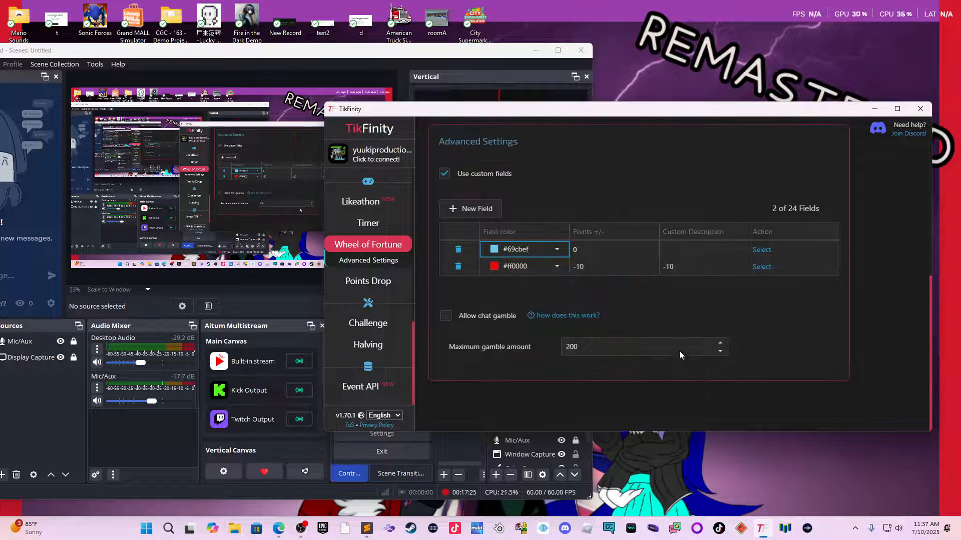
Pick dark green for the light blue wheel field, copy its hex code, and try to enter 0a610a as the field colour.
left_click(490, 253)
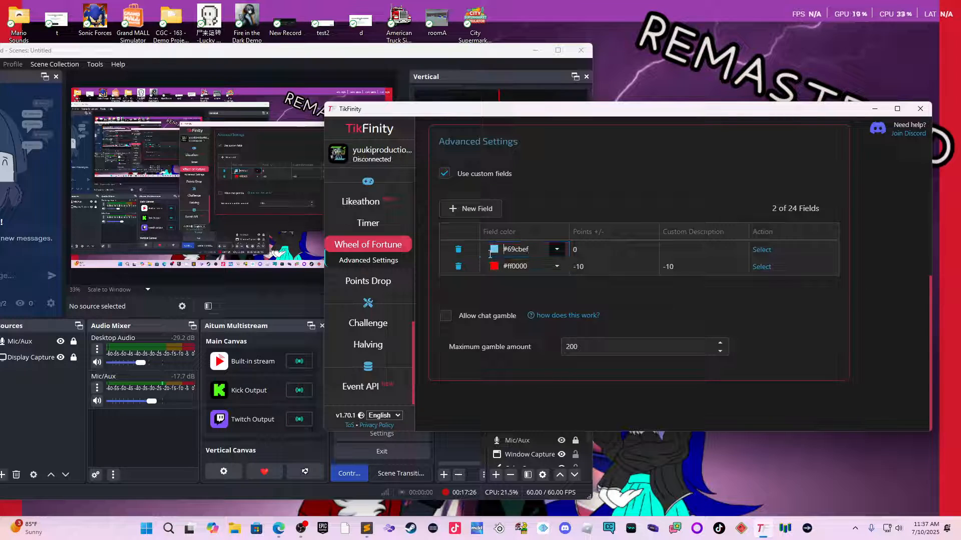
left_click(558, 251)
left_click(621, 360)
left_click_drag(649, 363, 654, 371)
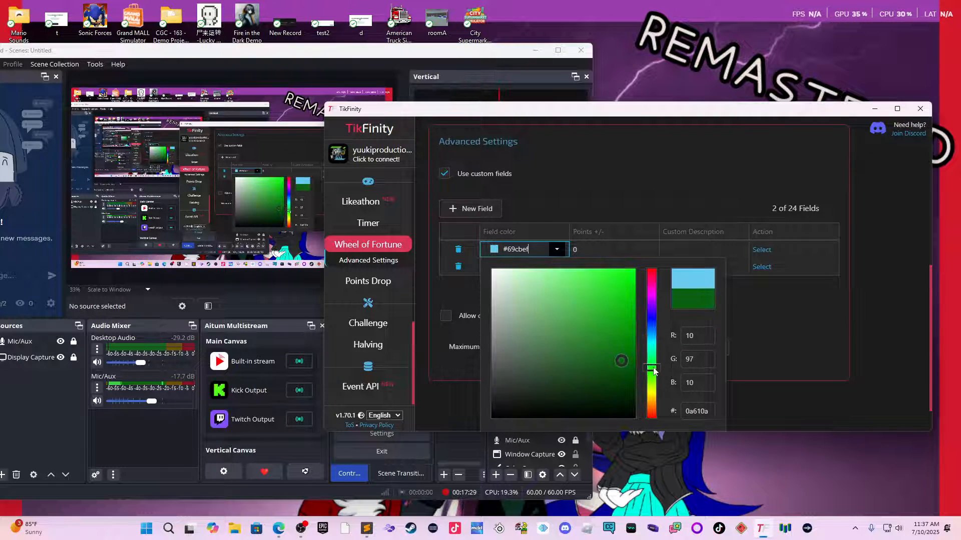
left_click(687, 411)
key("ctrl+c")
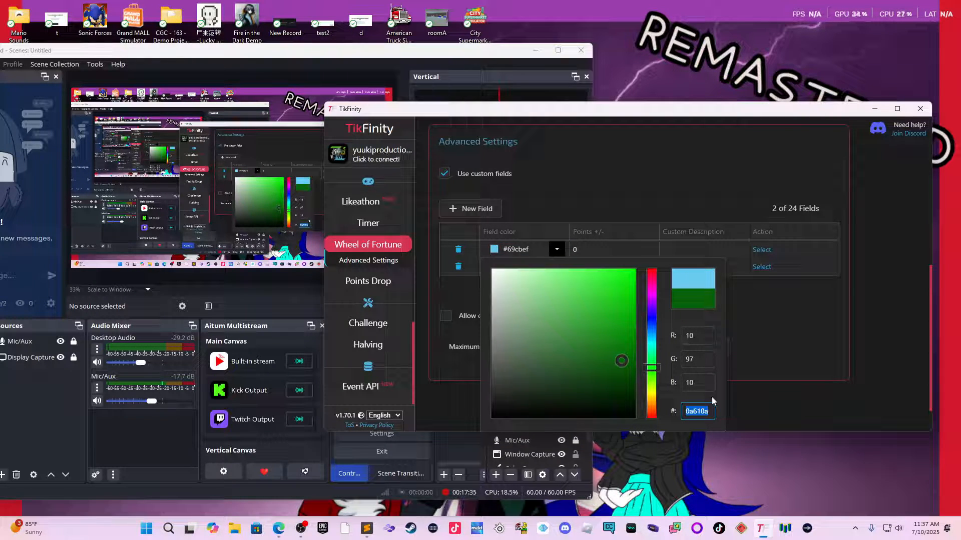
left_click(740, 356)
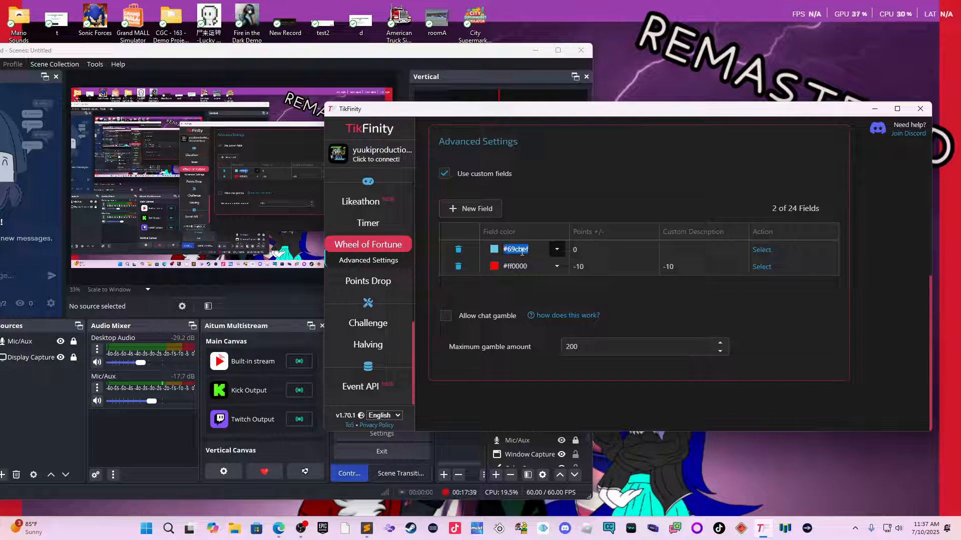
type("0a610a")
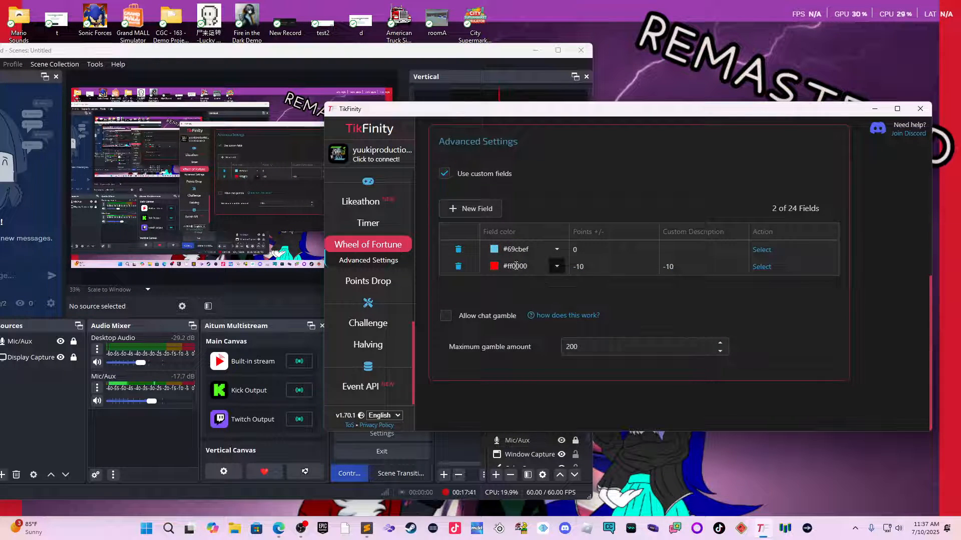
Set the topmost custom wheel field's color to #0a610a and its points to 25.
double_click(519, 249)
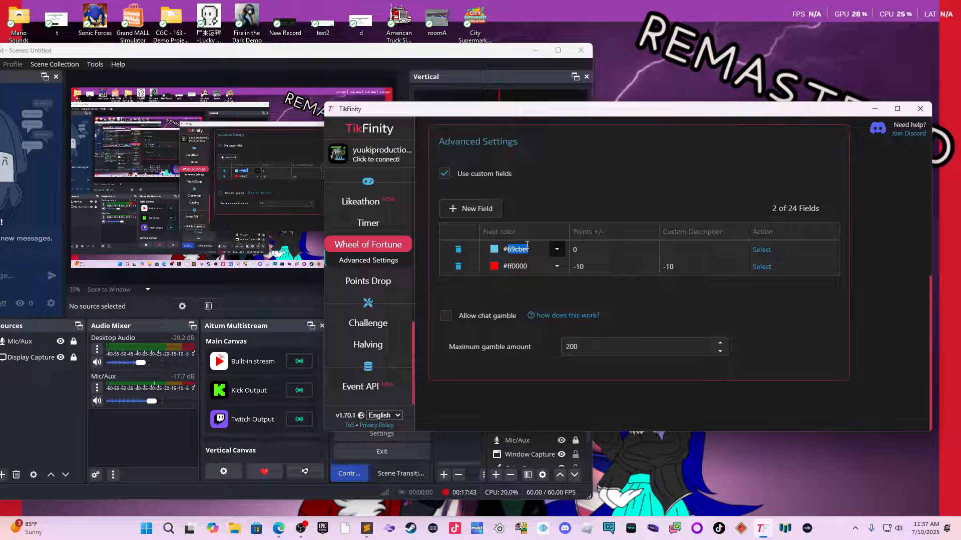
key("ctrl+v")
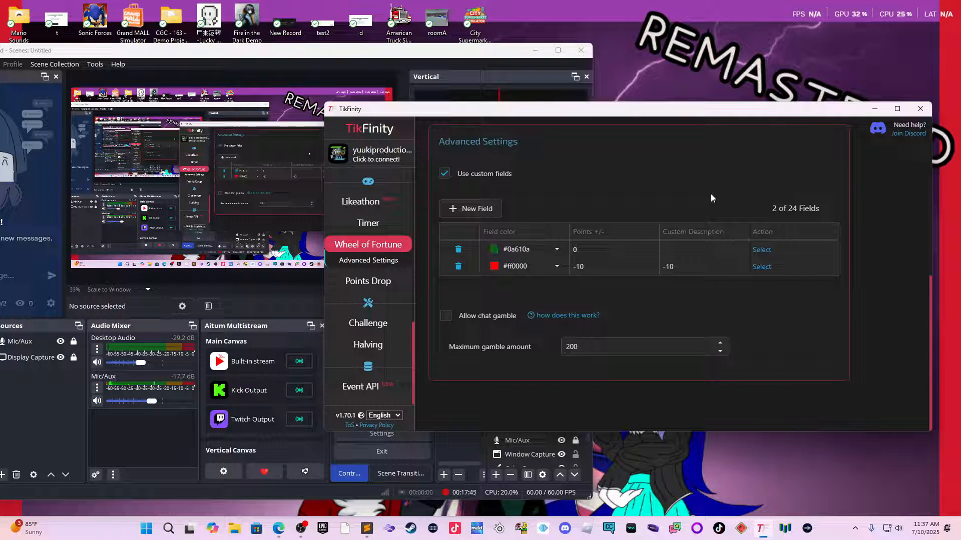
left_click(613, 252)
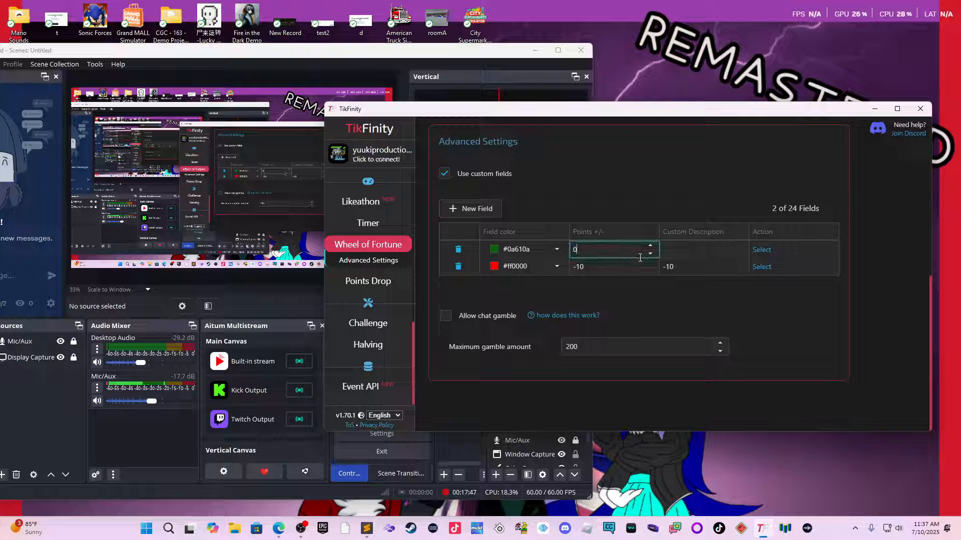
key("BackSpace")
type("25")
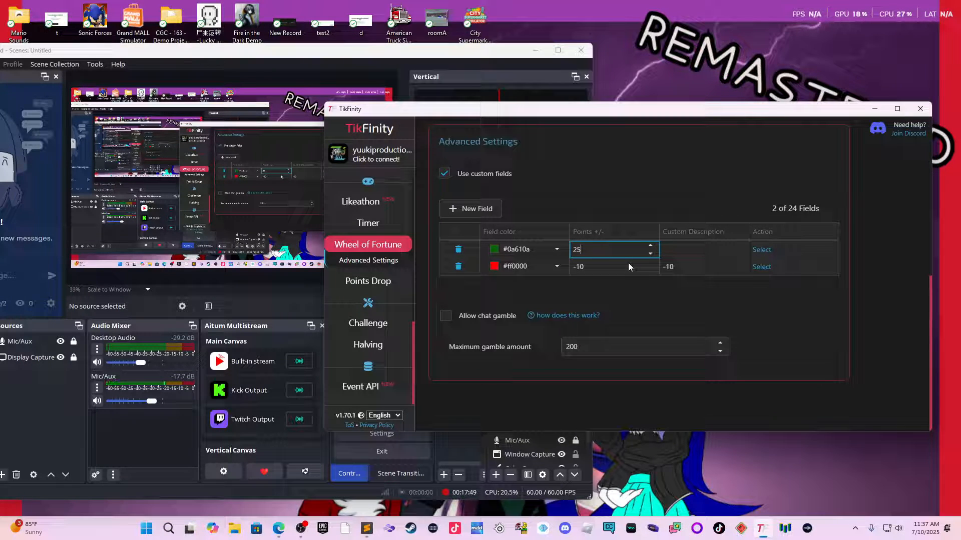
left_click(693, 304)
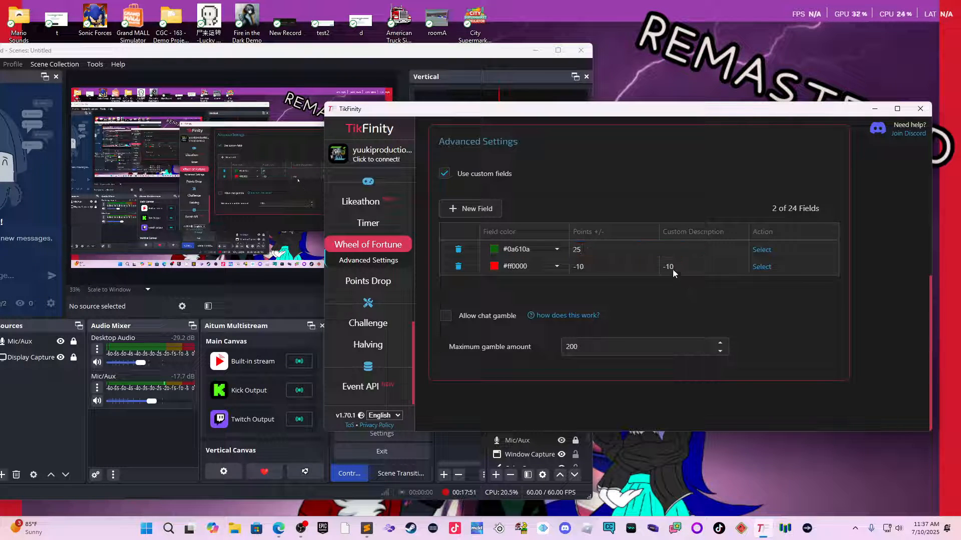
Enter +25 as the custom description of the green 25-point field.
left_click(680, 250)
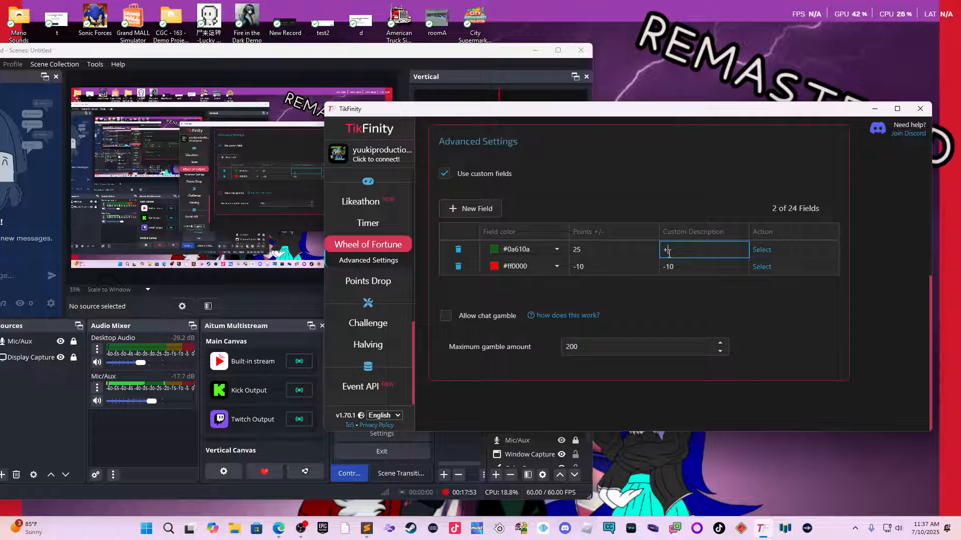
type("+35")
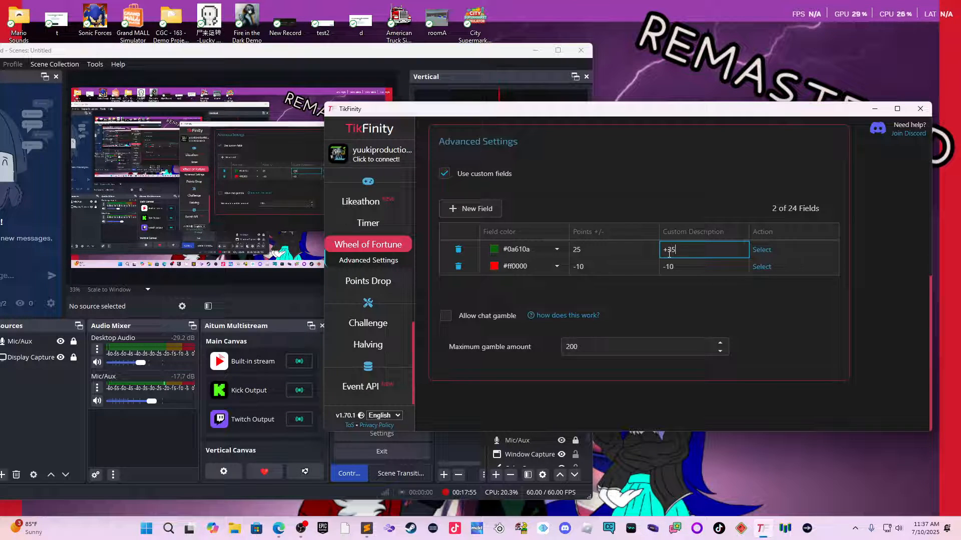
key("BackSpace")
key("BackSpace")
key("BackSpace")
type("25")
left_click(732, 305)
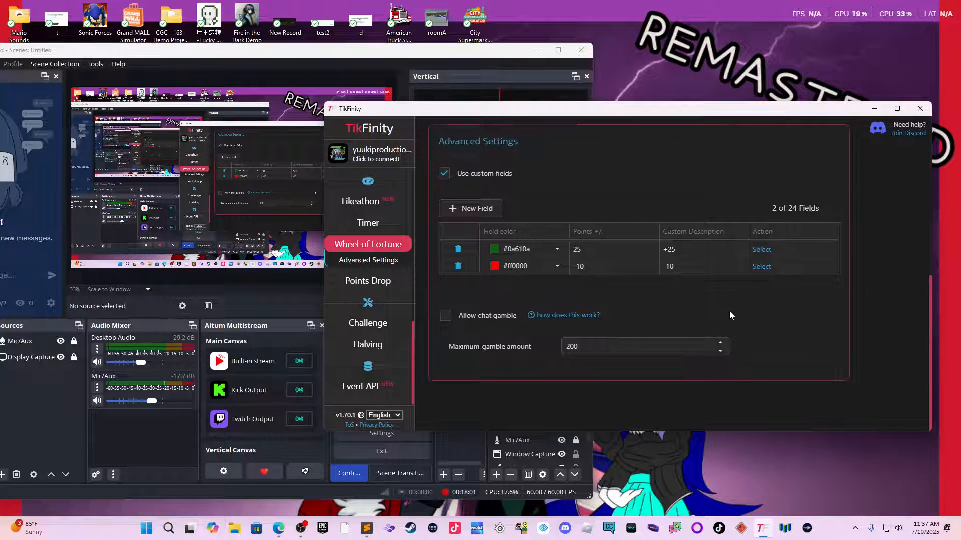
Review the Wheel of Fortune spin settings and custom fields, and open the Wheel of Fortune overlay in the Overlay Gallery.
scroll(729, 316, "up", 1)
scroll(561, 328, "up", 4)
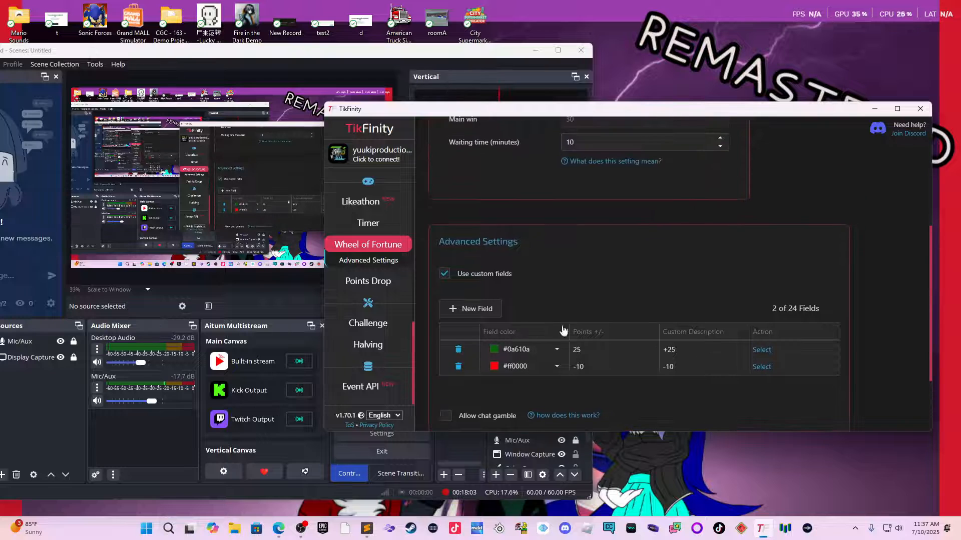
scroll(589, 300, "up", 2)
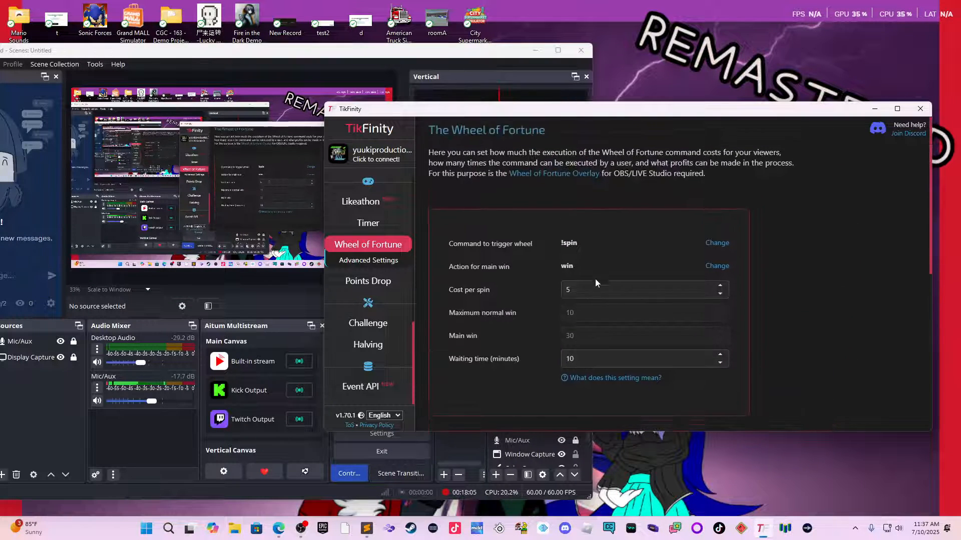
left_click(387, 261)
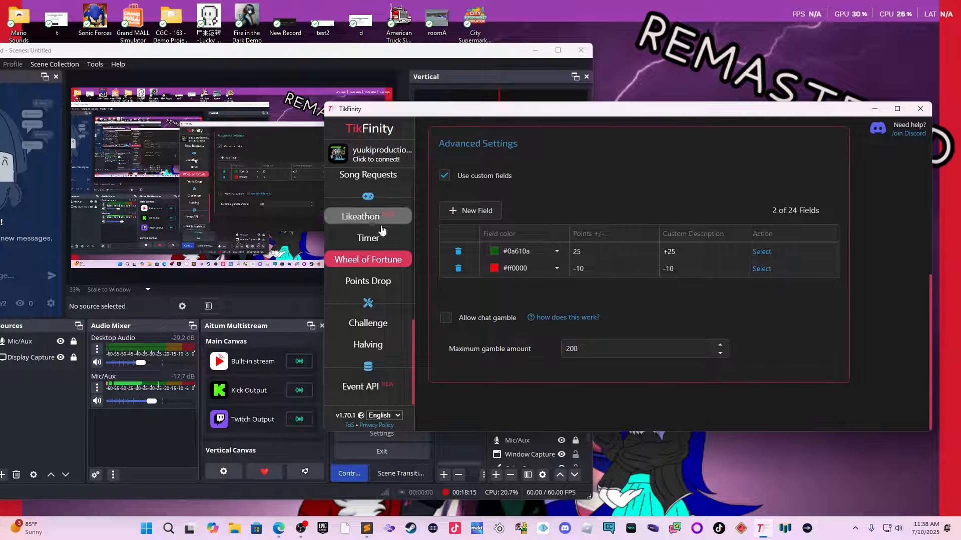
scroll(369, 215, "up", 5)
scroll(370, 213, "up", 3)
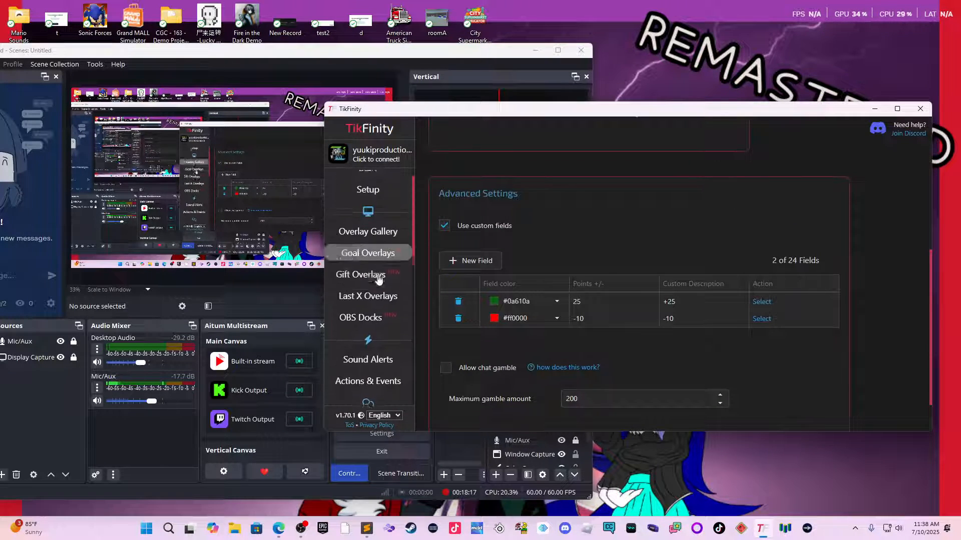
left_click(382, 236)
scroll(385, 339, "down", 5)
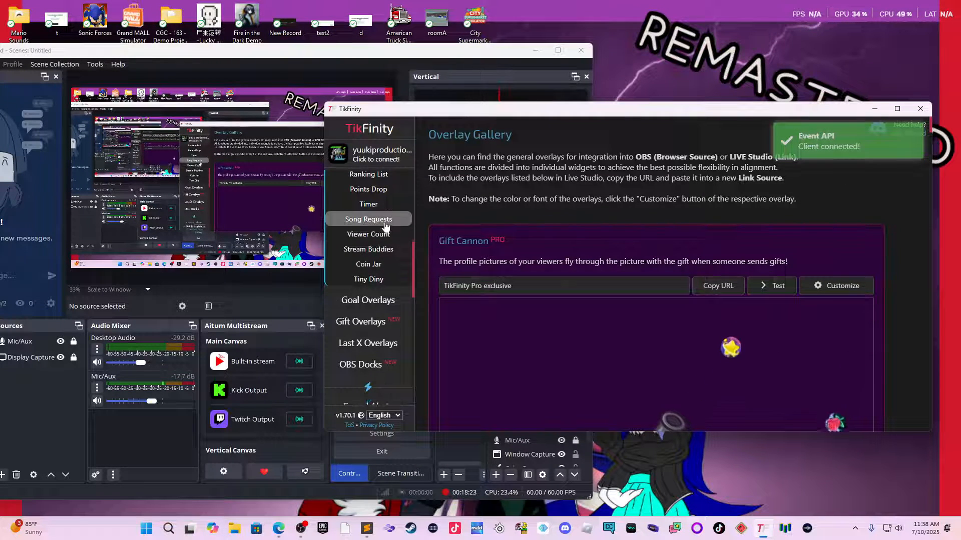
scroll(384, 220, "up", 1)
left_click(381, 177)
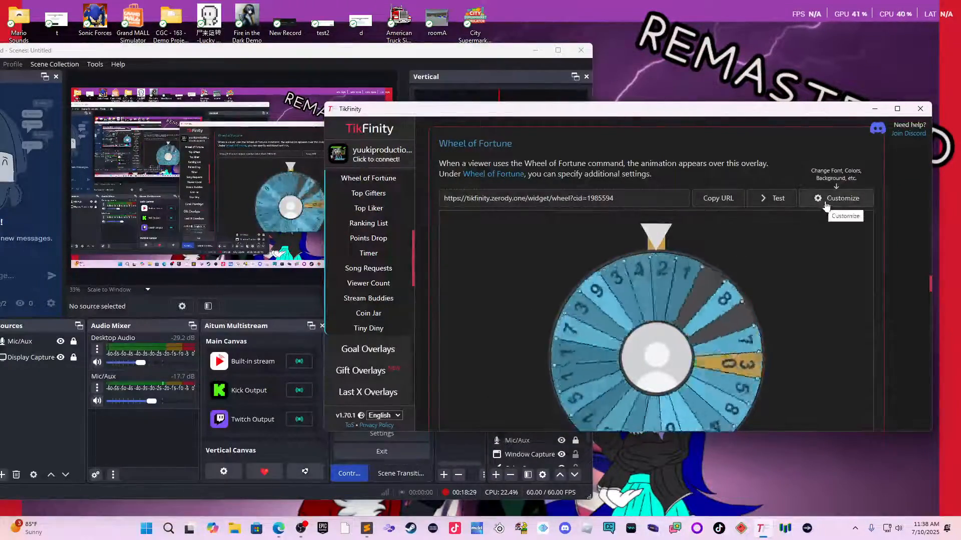
Examine the Wheel of Fortune overlay's font, color and sound customization options and close the settings.
left_click(833, 199)
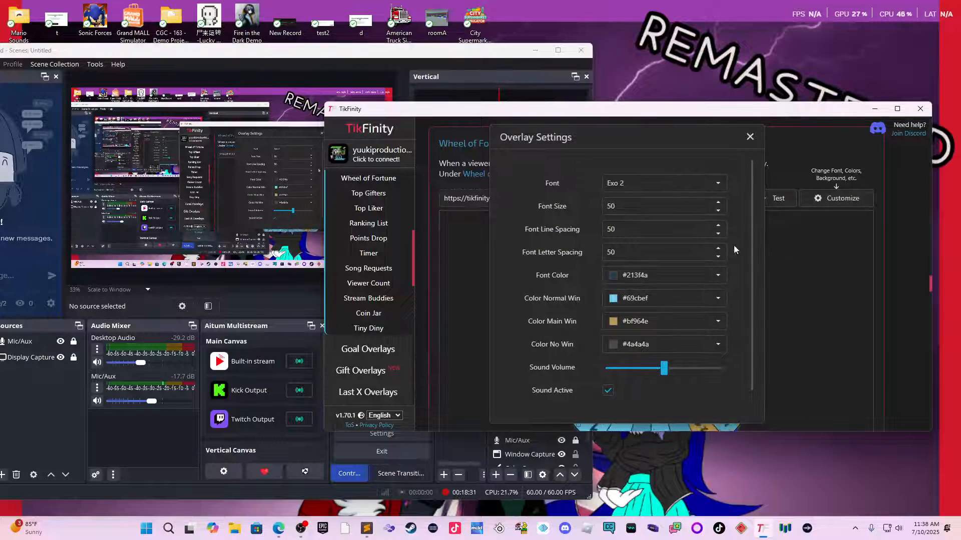
scroll(724, 273, "down", 1)
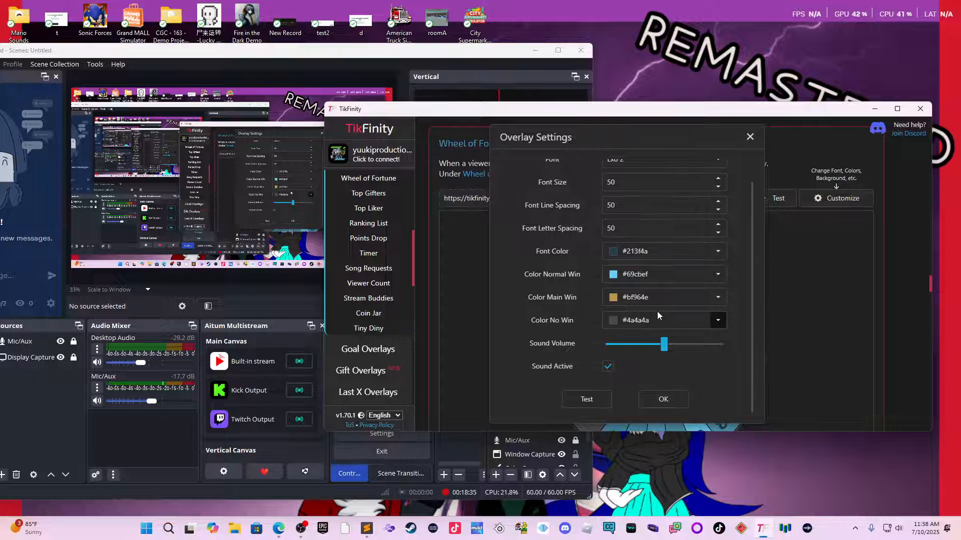
scroll(657, 312, "up", 1)
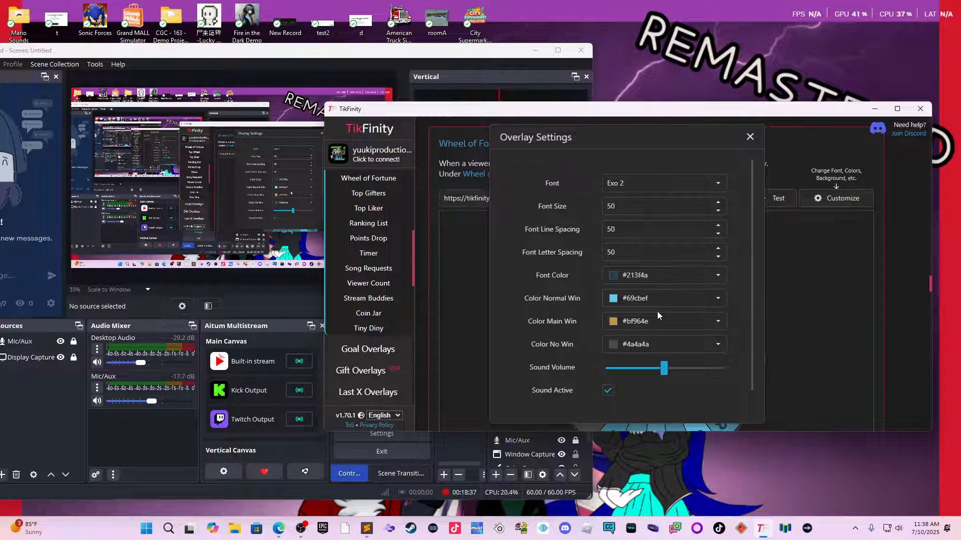
left_click(776, 293)
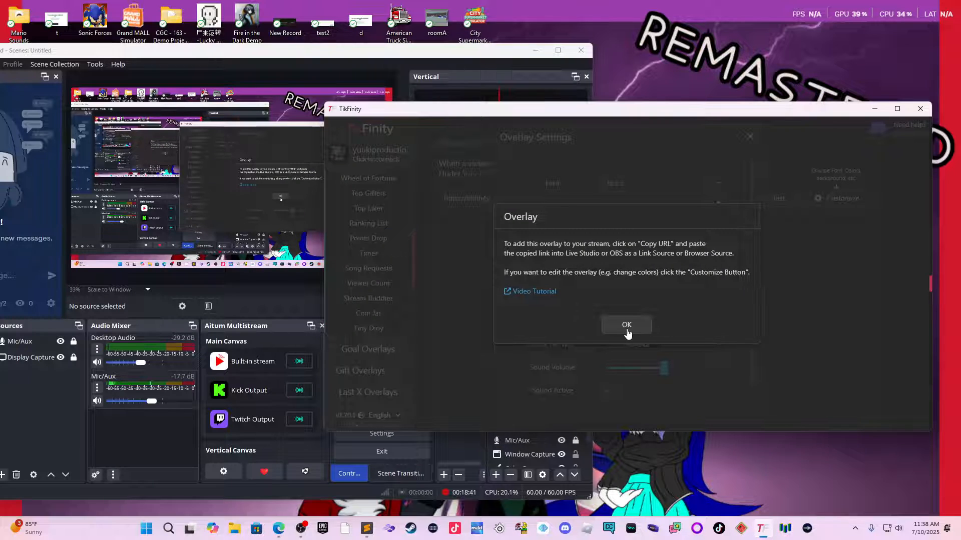
left_click(626, 324)
left_click(796, 219)
left_click(642, 322)
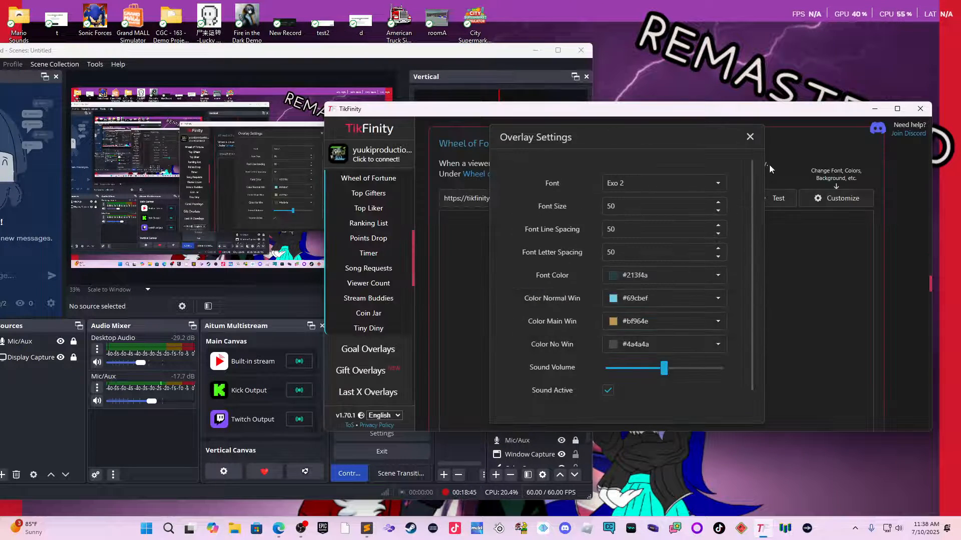
left_click(753, 140)
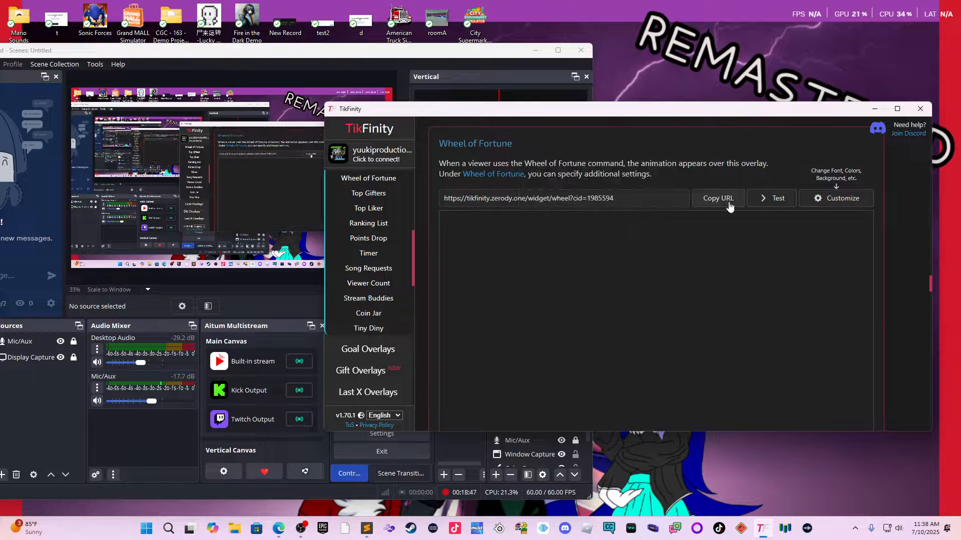
Test the Wheel of Fortune overlay with the custom fields and check its customization settings again.
left_click(761, 200)
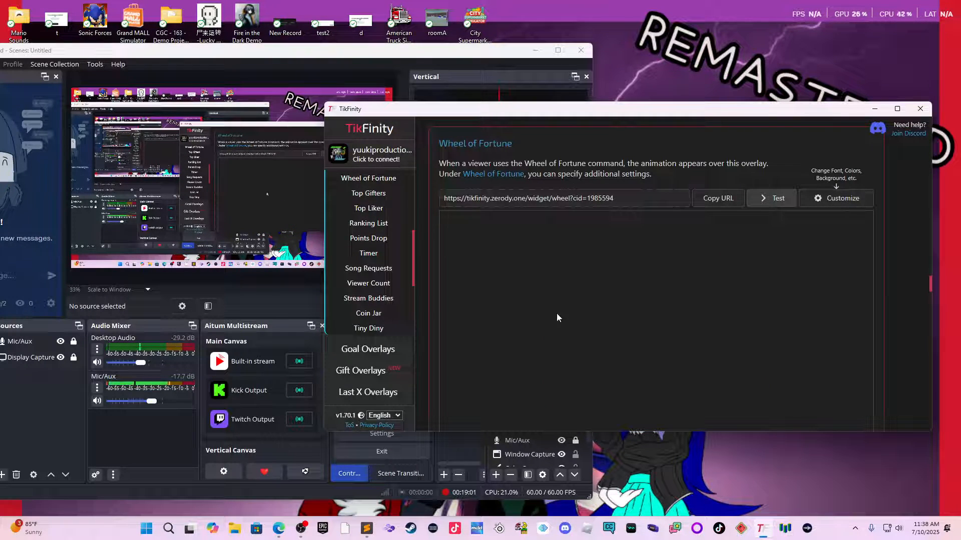
left_click(777, 199)
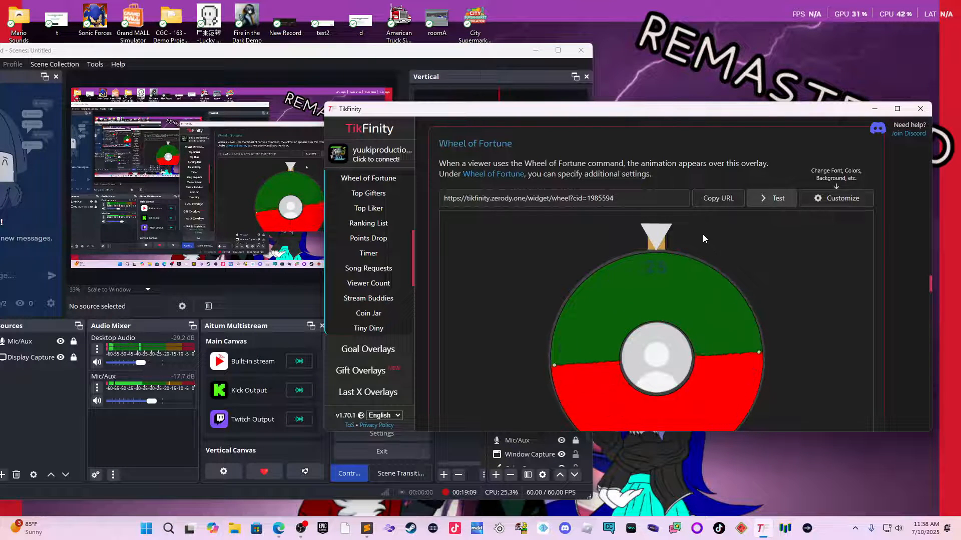
left_click(835, 206)
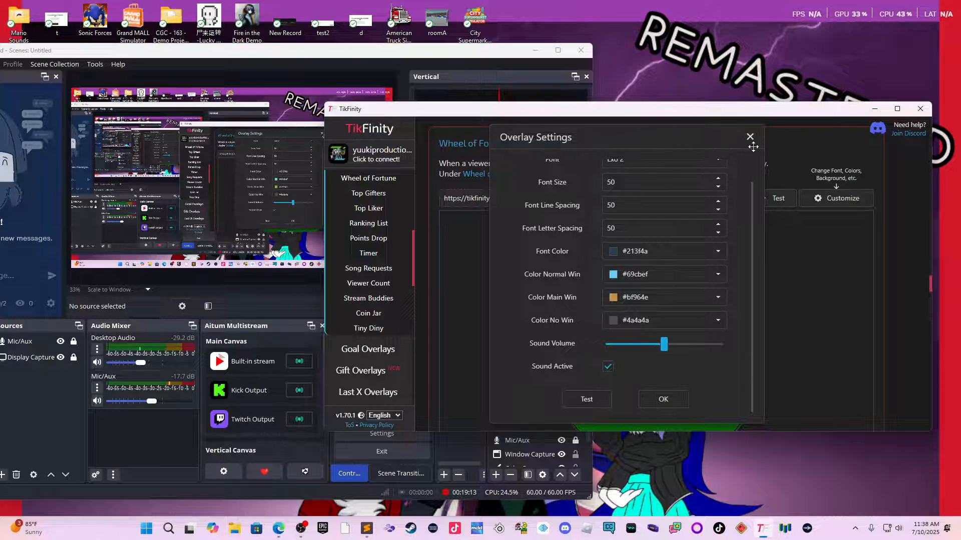
left_click(750, 137)
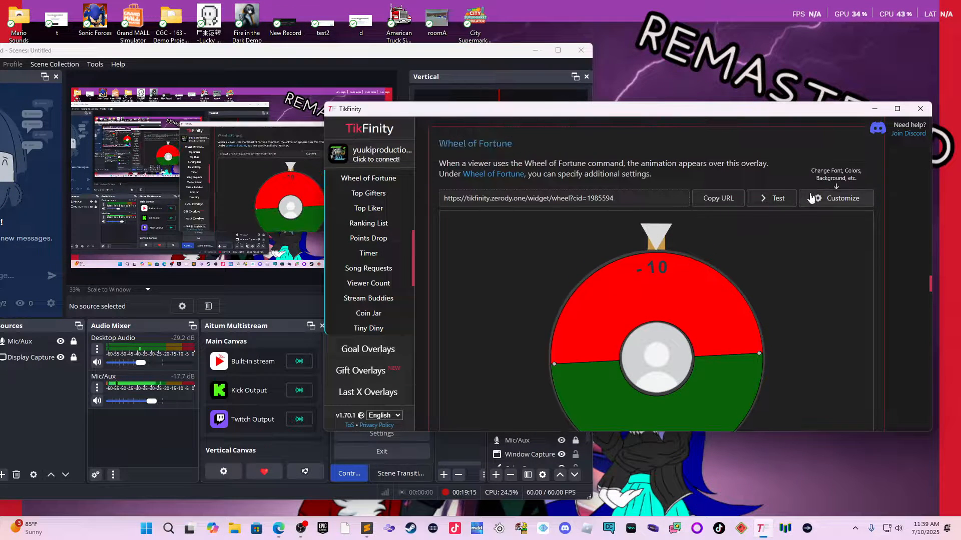
left_click(811, 199)
left_click(750, 137)
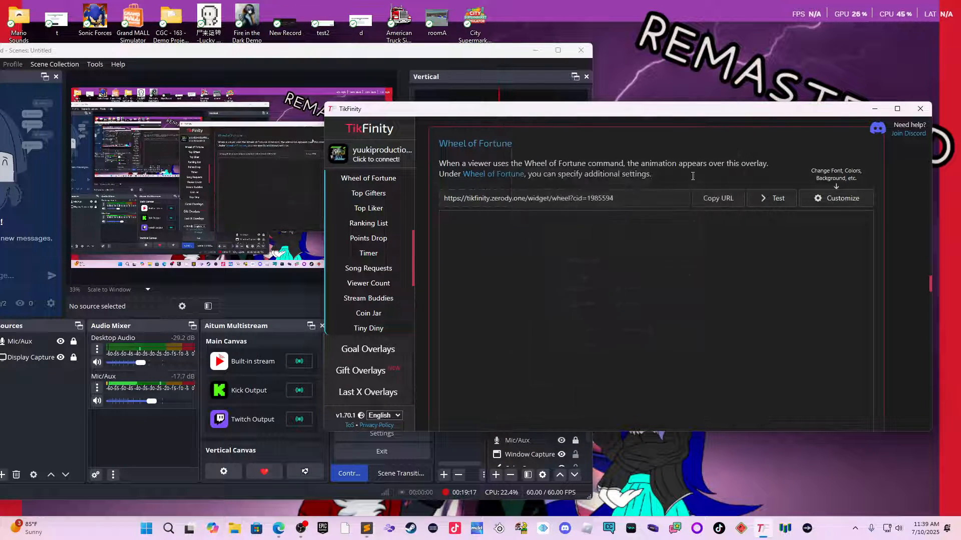
Return to the Wheel of Fortune advanced settings and add a new custom field worth 5 points.
scroll(366, 270, "down", 2)
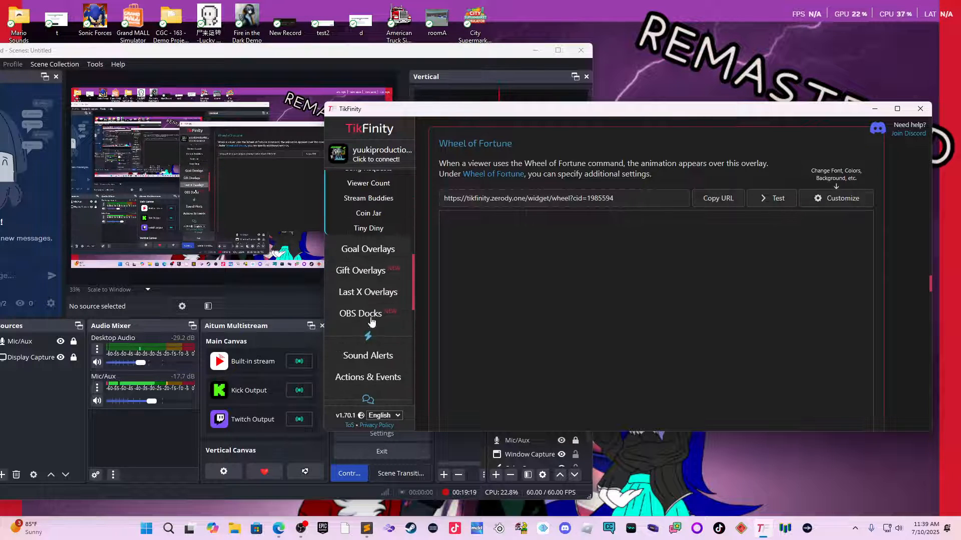
scroll(370, 320, "down", 8)
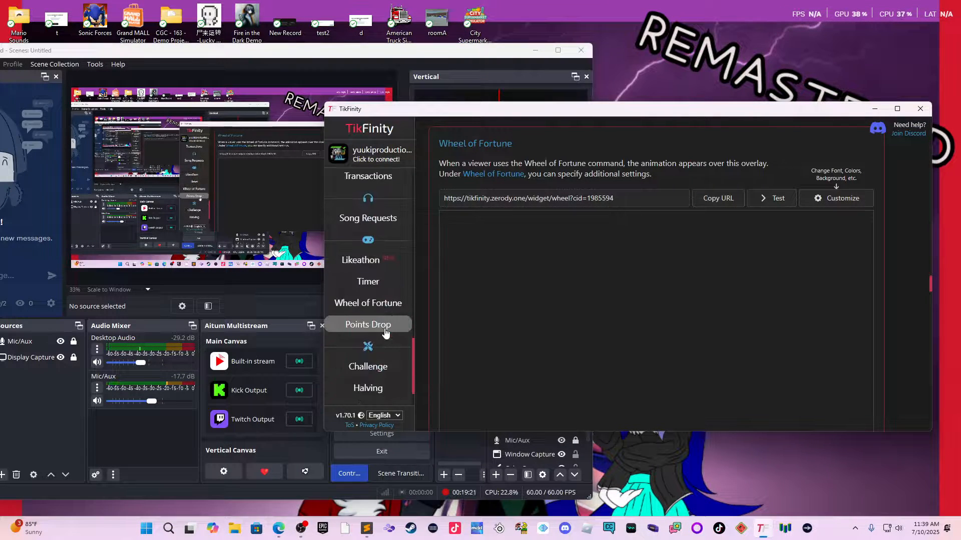
left_click(393, 304)
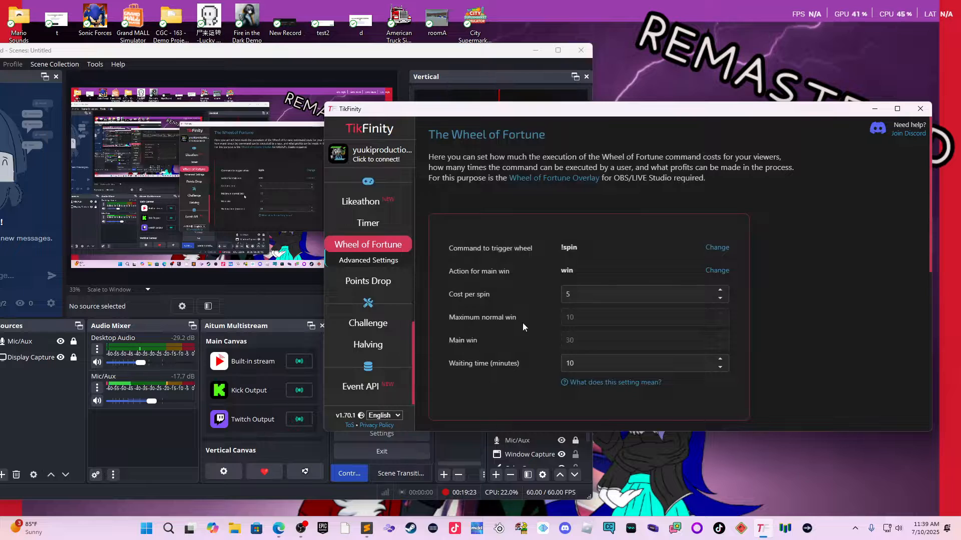
scroll(527, 310, "down", 5)
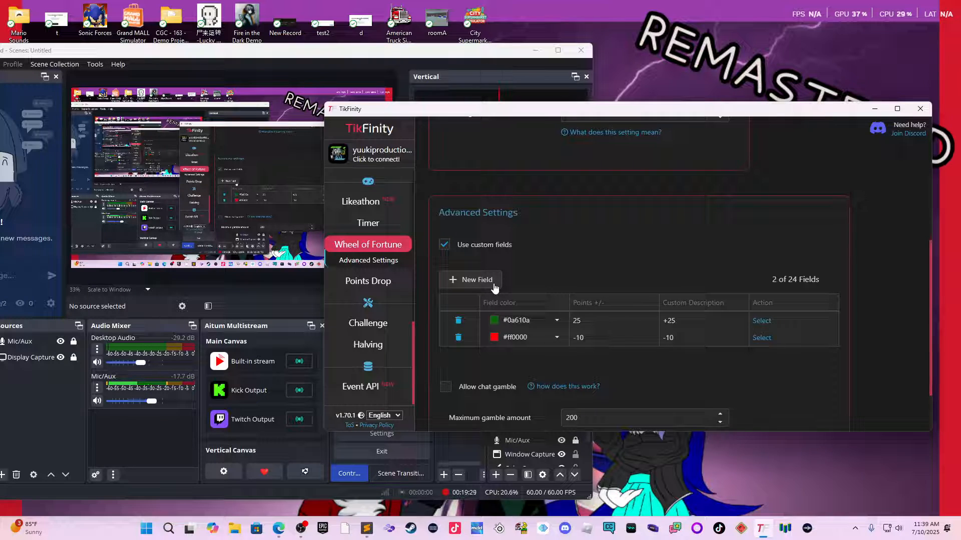
left_click(476, 280)
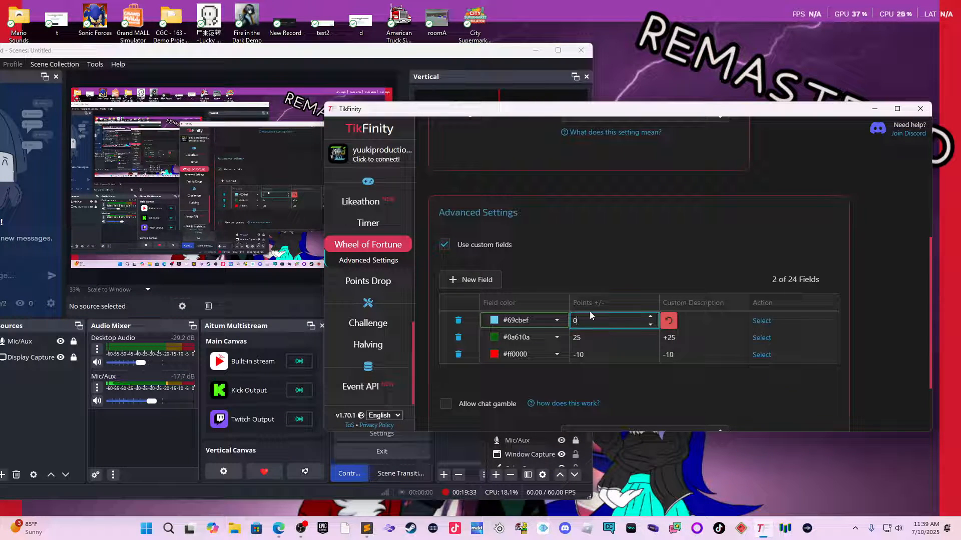
key("BackSpace")
Add another custom field with the yellow-green color #b1d406 and set its points to 10.
left_click(492, 276)
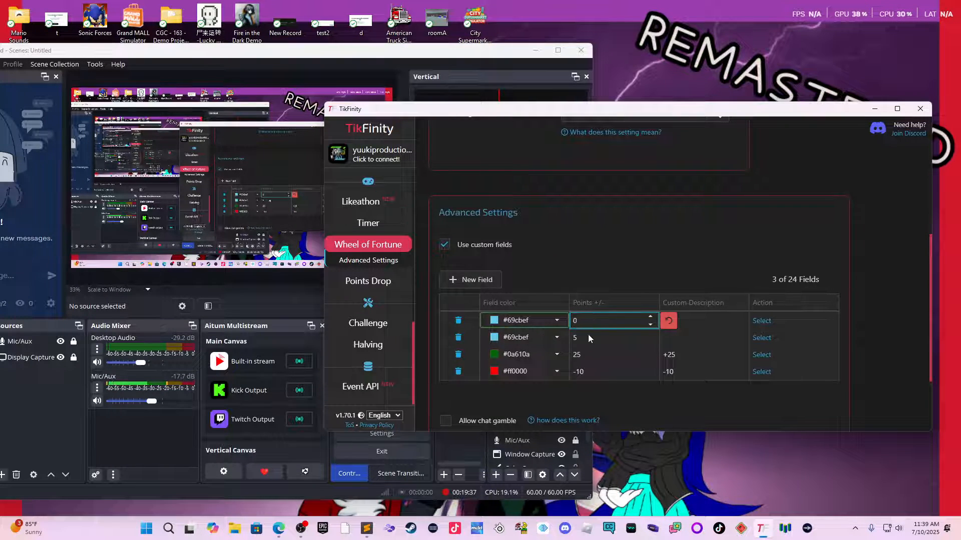
left_click(556, 320)
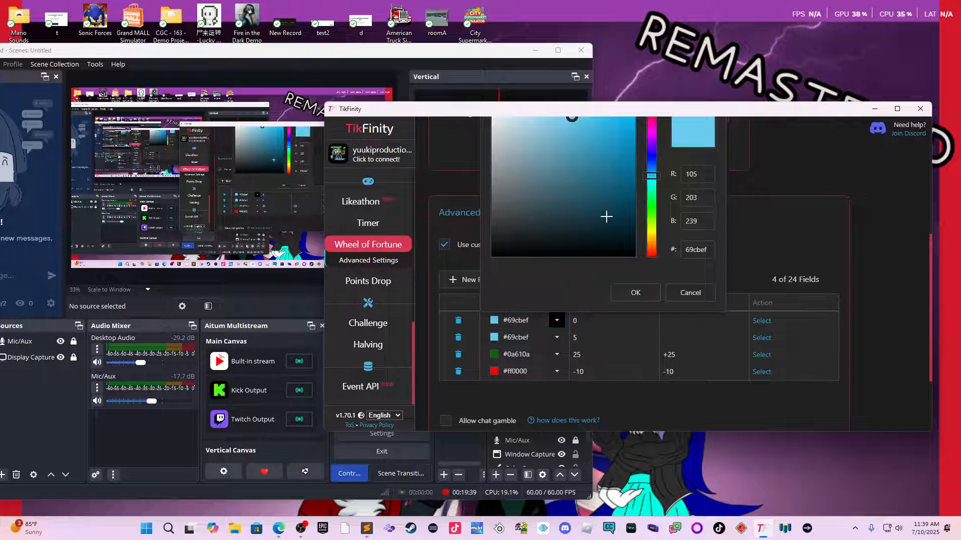
left_click_drag(606, 216, 630, 132)
left_click(651, 226)
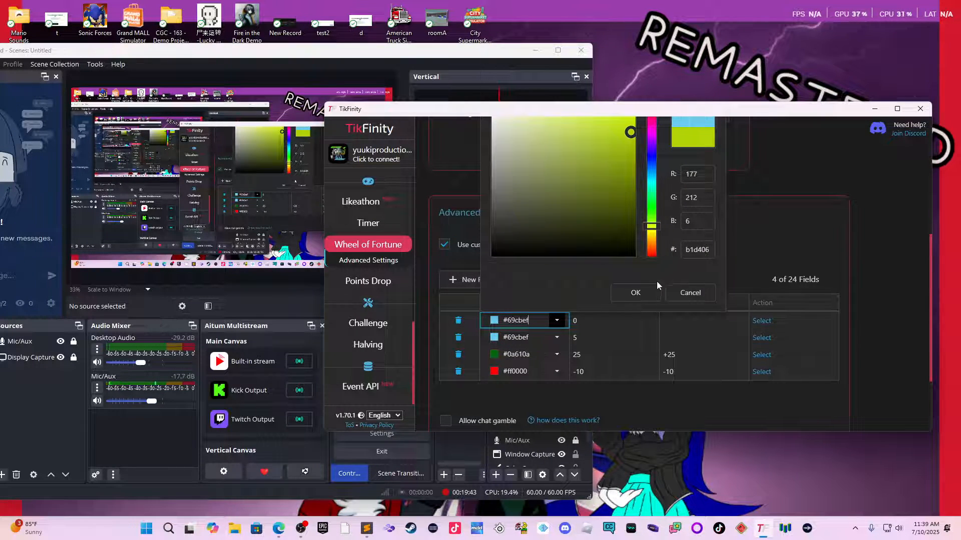
left_click(641, 288)
left_click(615, 318)
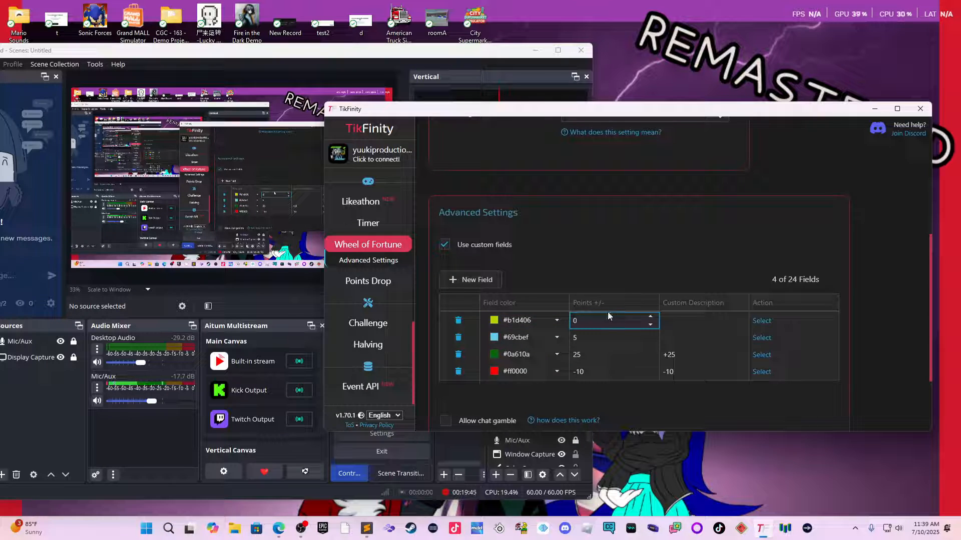
key("BackSpace")
type("10")
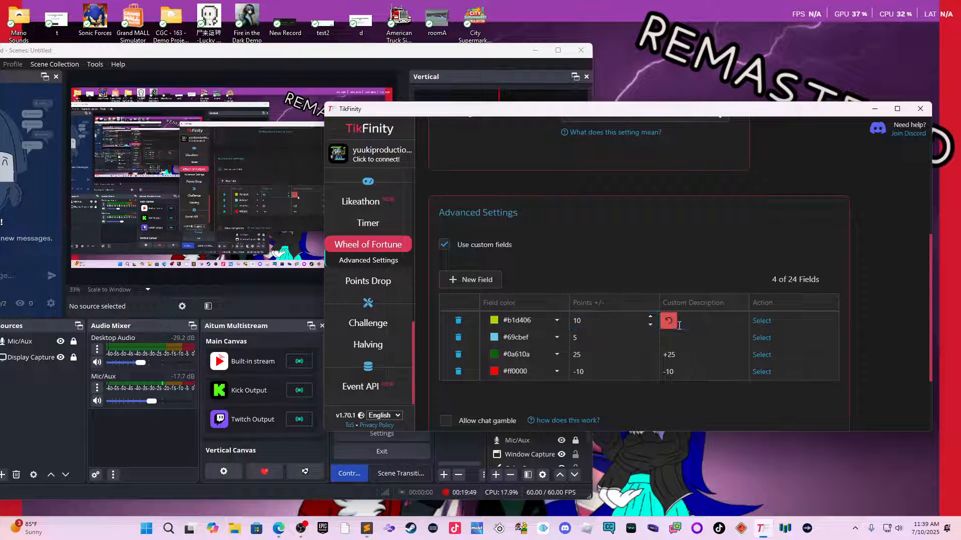
Set the custom description of the 10-point field to +10 and of the 5-point field to +5.
left_click(682, 324)
type("+")
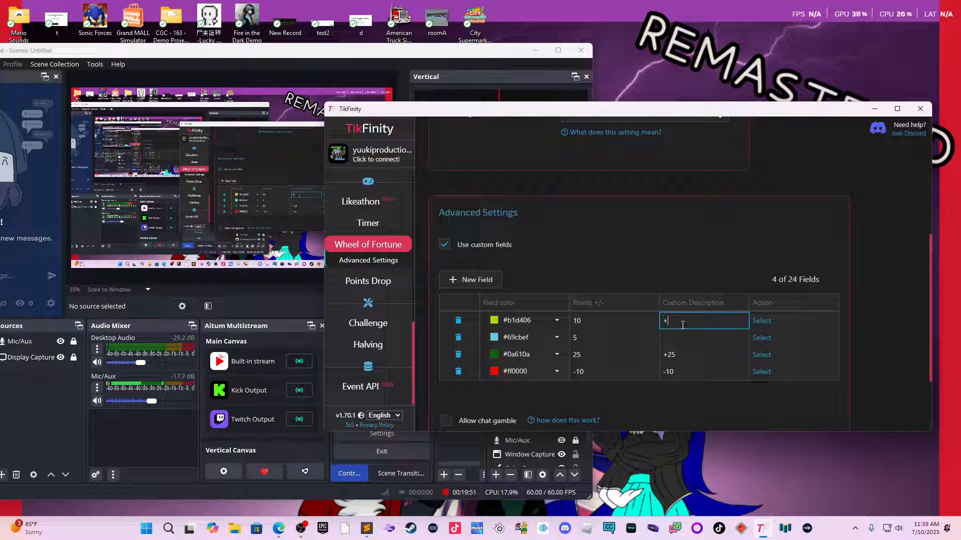
type("10")
key("Tab")
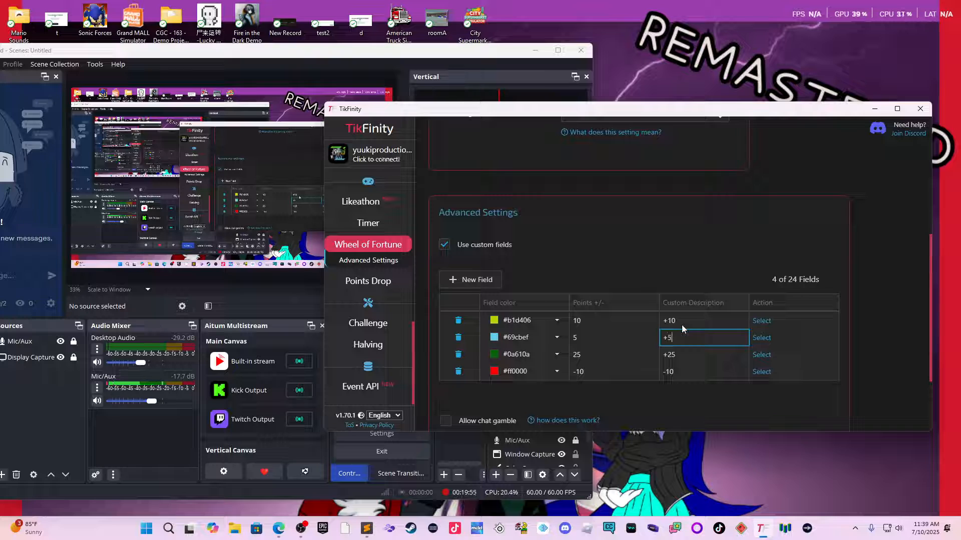
left_click(710, 391)
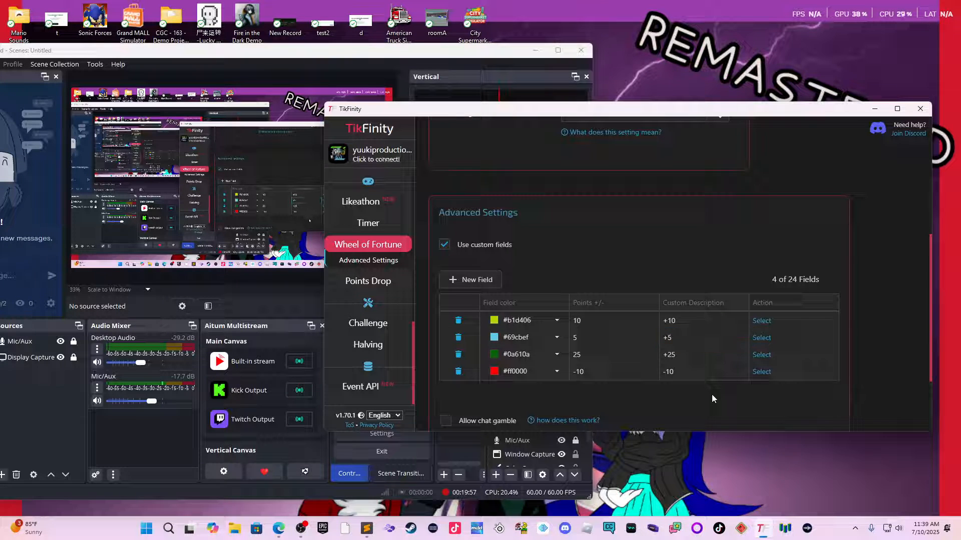
Leave the Wheel of Fortune settings and open the Overlay Gallery.
scroll(673, 236, "down", 1)
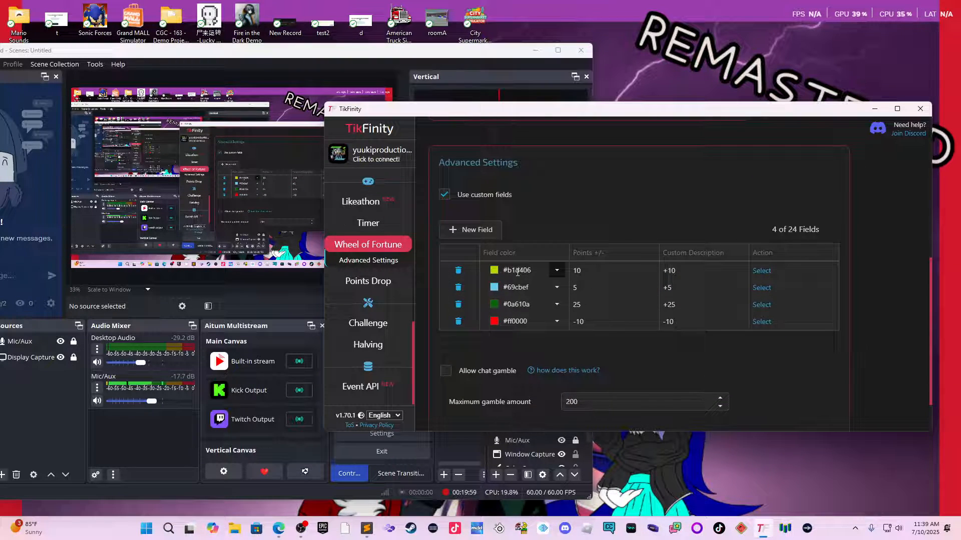
scroll(563, 269, "up", 3)
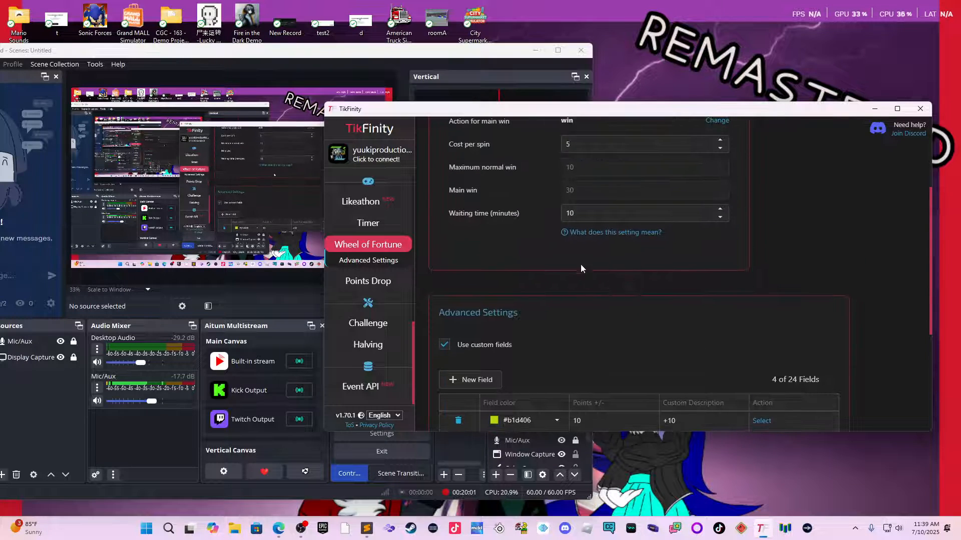
scroll(424, 242, "up", 2)
scroll(403, 235, "up", 3)
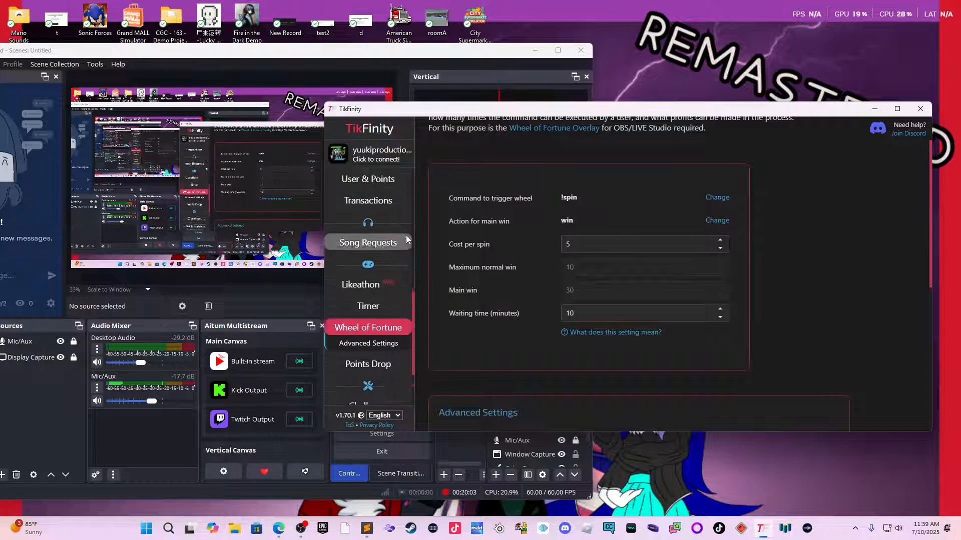
scroll(403, 235, "up", 5)
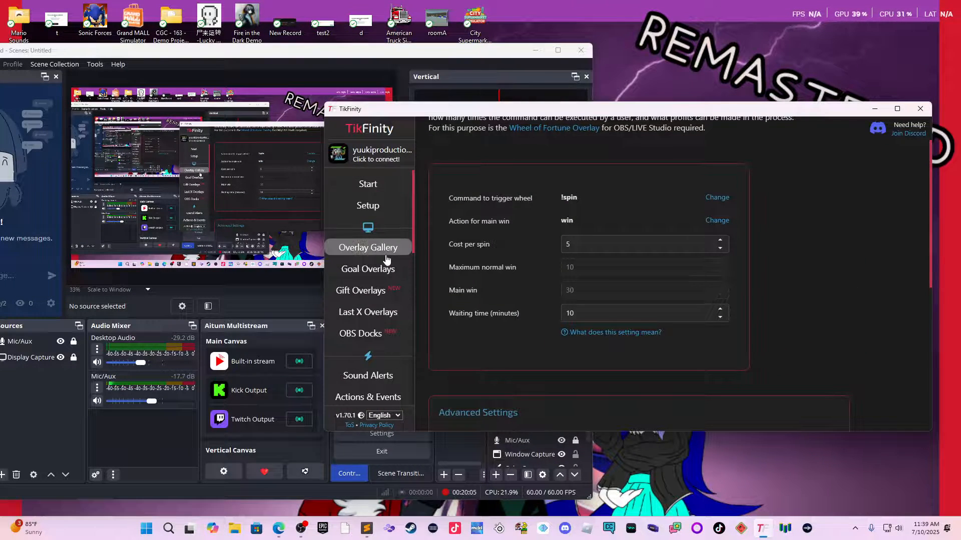
left_click(395, 247)
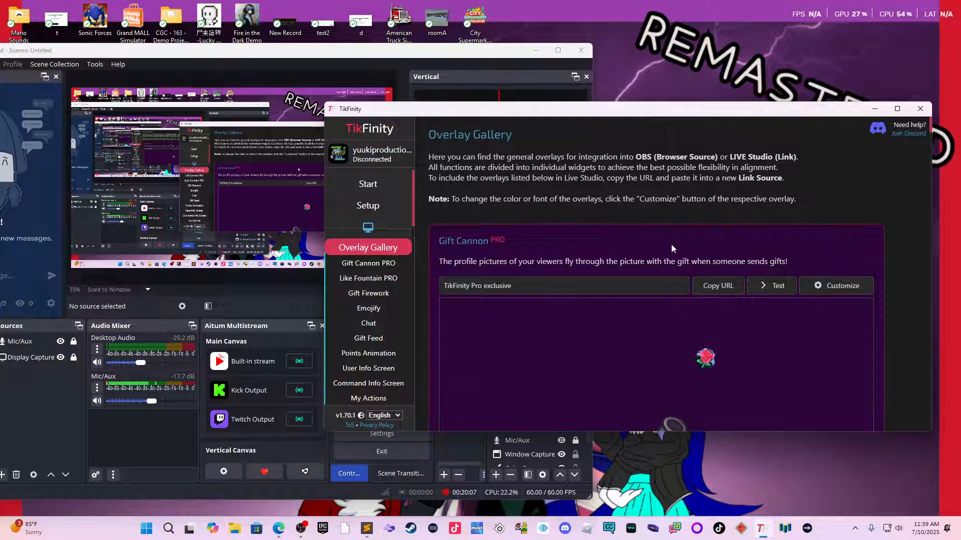
Look through the list of overlays available in the Overlay Gallery.
scroll(671, 248, "down", 2)
scroll(365, 340, "down", 4)
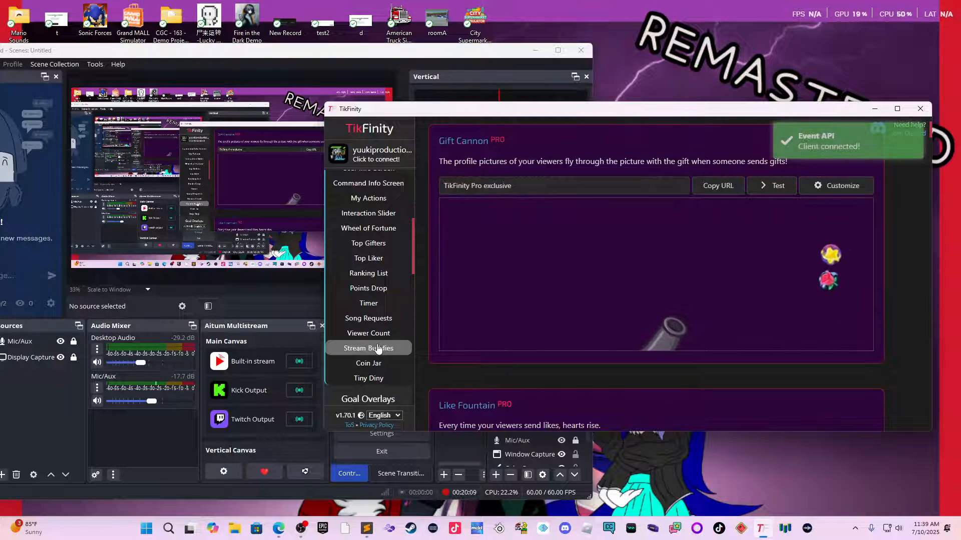
scroll(380, 345, "down", 1)
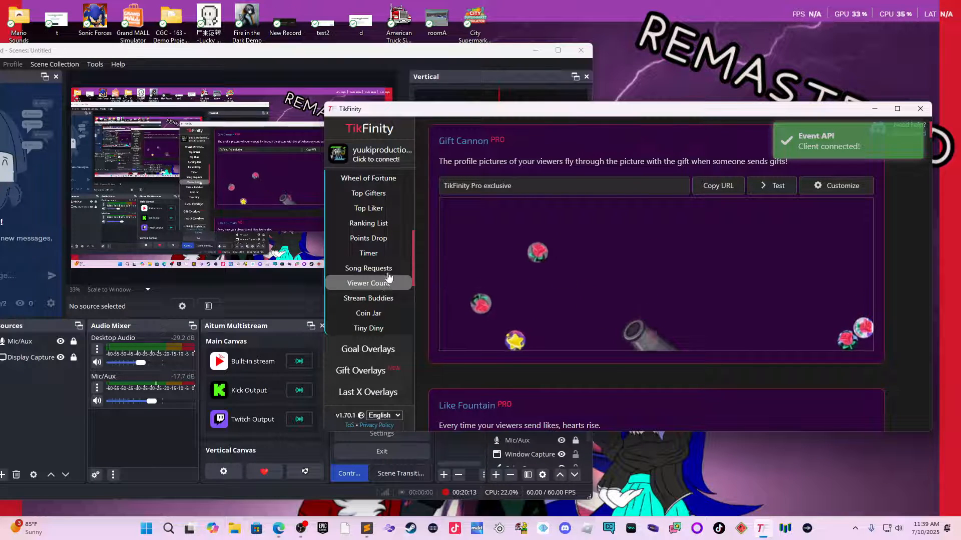
scroll(383, 288, "up", 2)
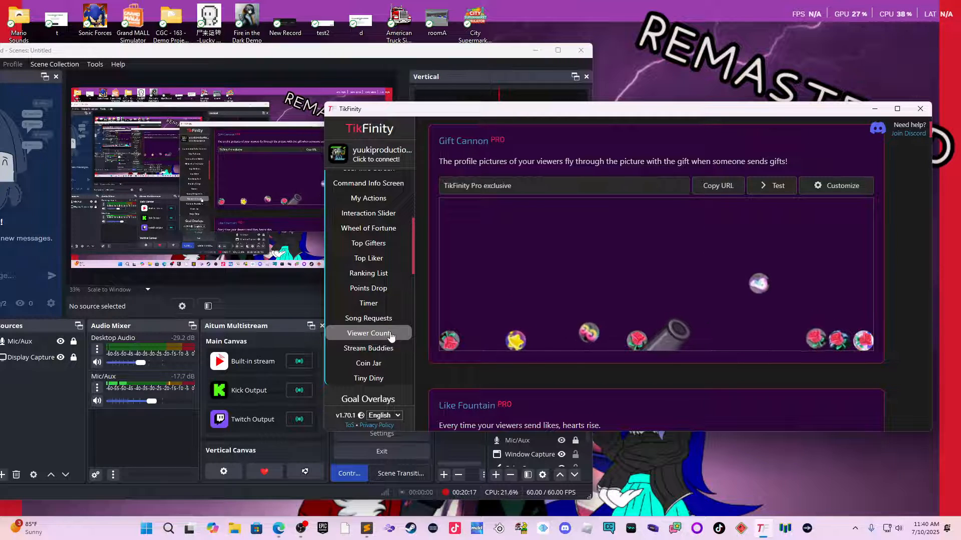
scroll(392, 334, "up", 2)
scroll(395, 332, "up", 2)
scroll(396, 332, "down", 4)
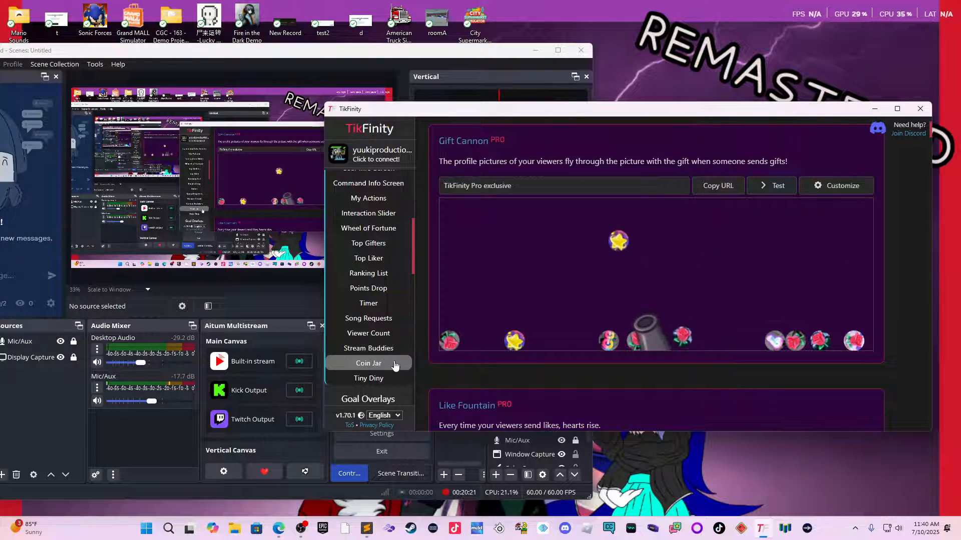
scroll(398, 283, "down", 1)
scroll(400, 310, "down", 1)
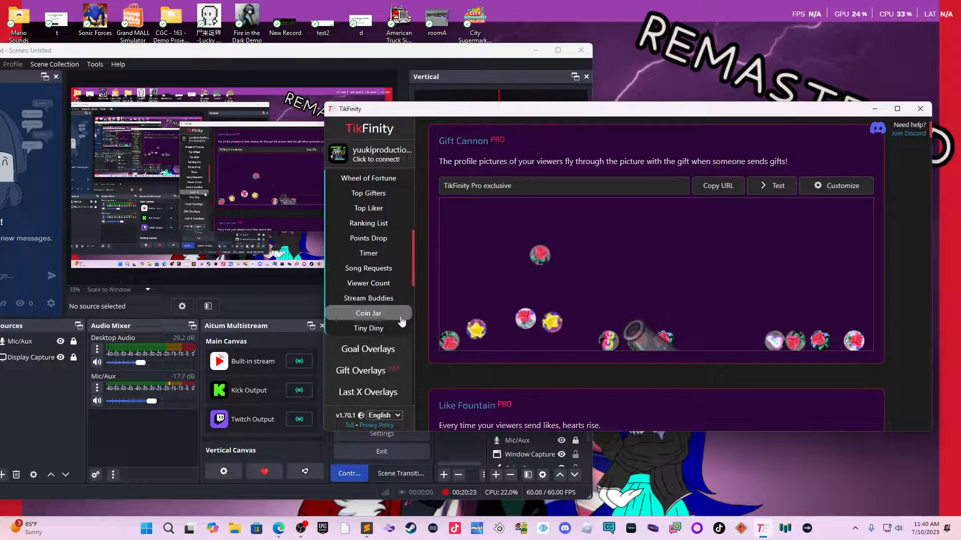
scroll(391, 320, "up", 4)
scroll(378, 324, "up", 2)
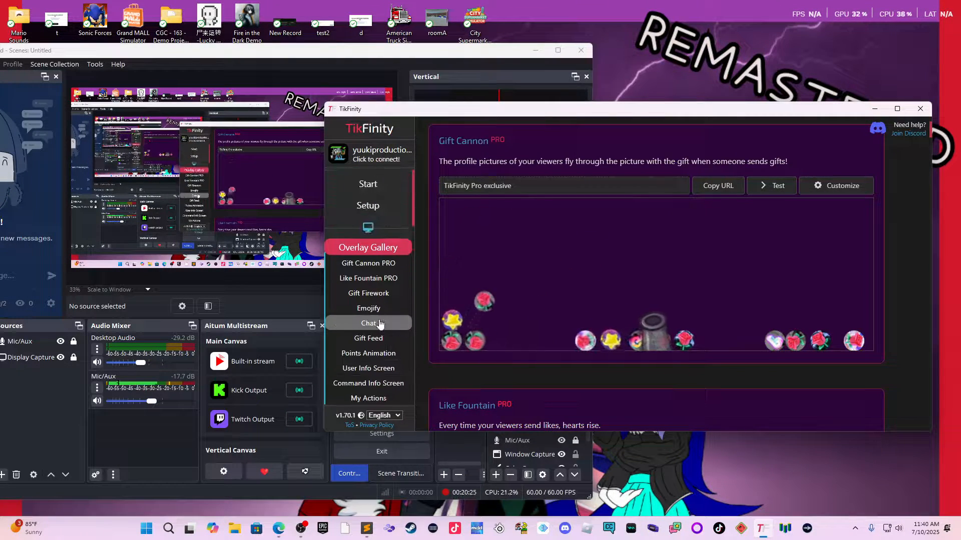
Go to the Wheel of Fortune overlay and test the wheel with its custom fields.
scroll(383, 325, "down", 1)
scroll(385, 326, "down", 1)
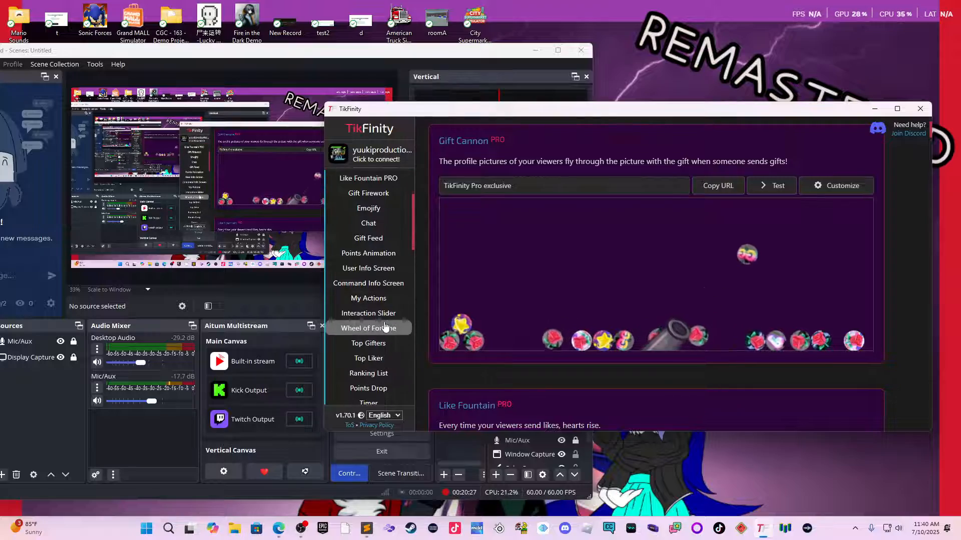
left_click(385, 327)
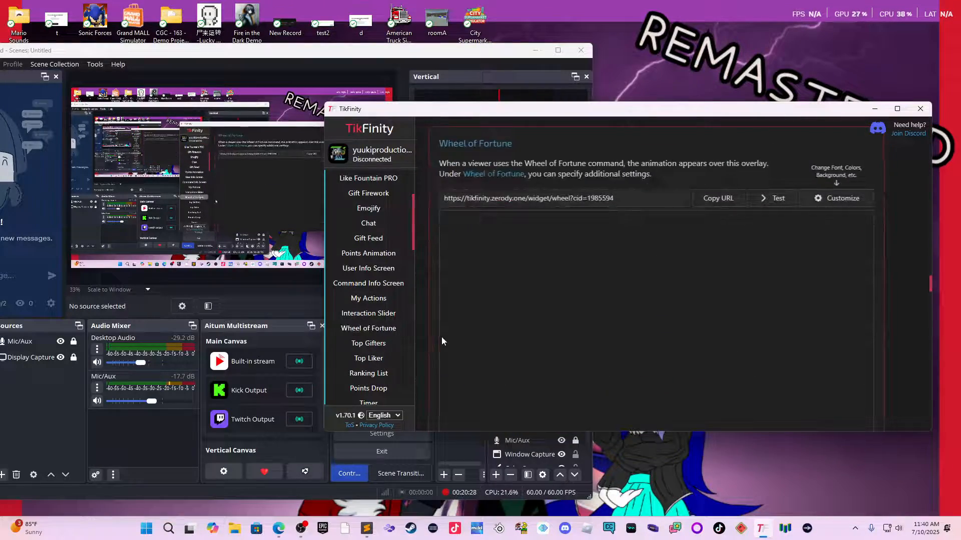
left_click(762, 210)
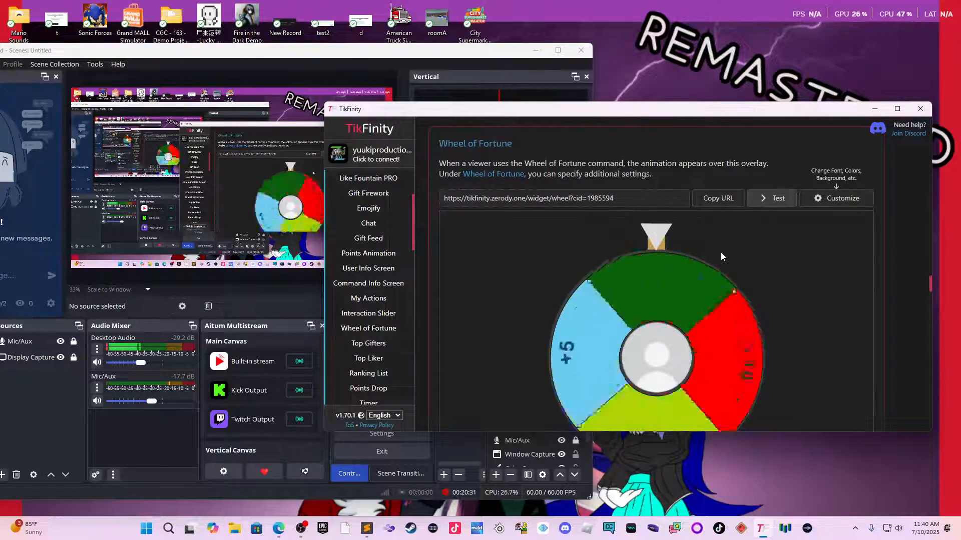
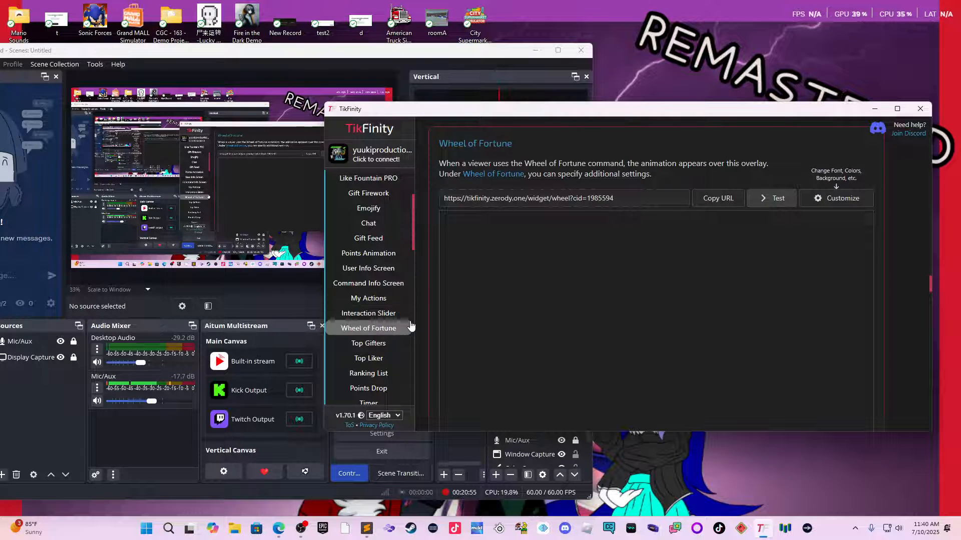
Find the Timer overlay in the Overlay Gallery and copy its URL.
scroll(391, 331, "down", 2)
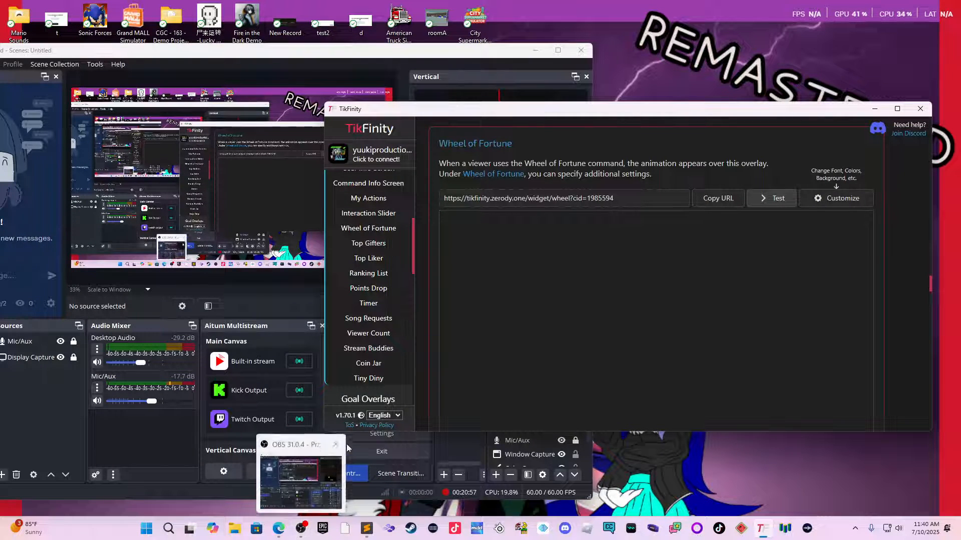
scroll(387, 370, "up", 1)
scroll(386, 370, "up", 3)
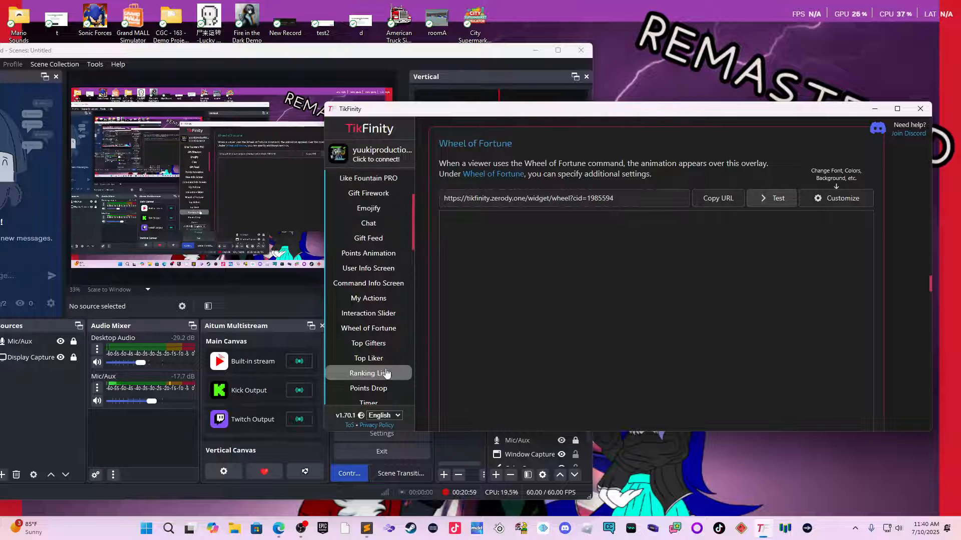
scroll(387, 346, "down", 1)
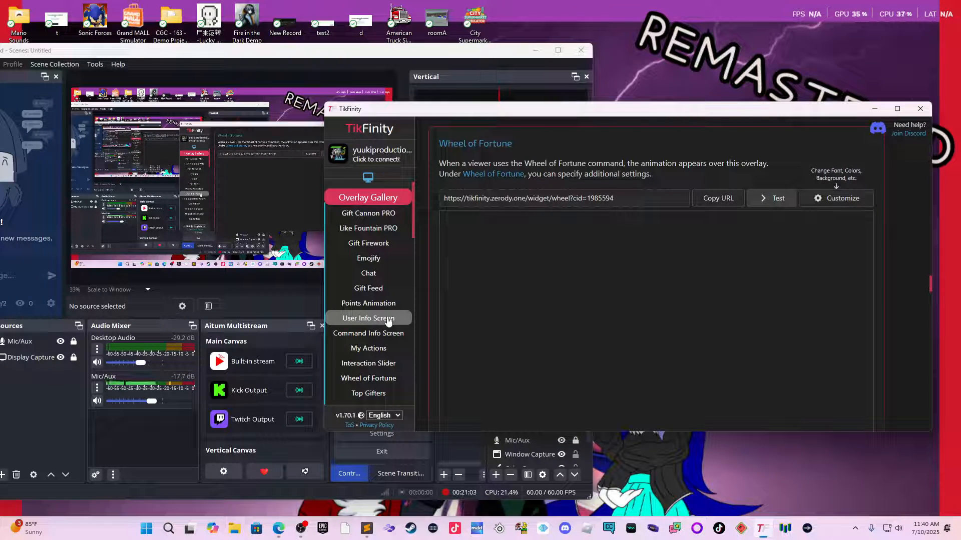
scroll(389, 321, "down", 1)
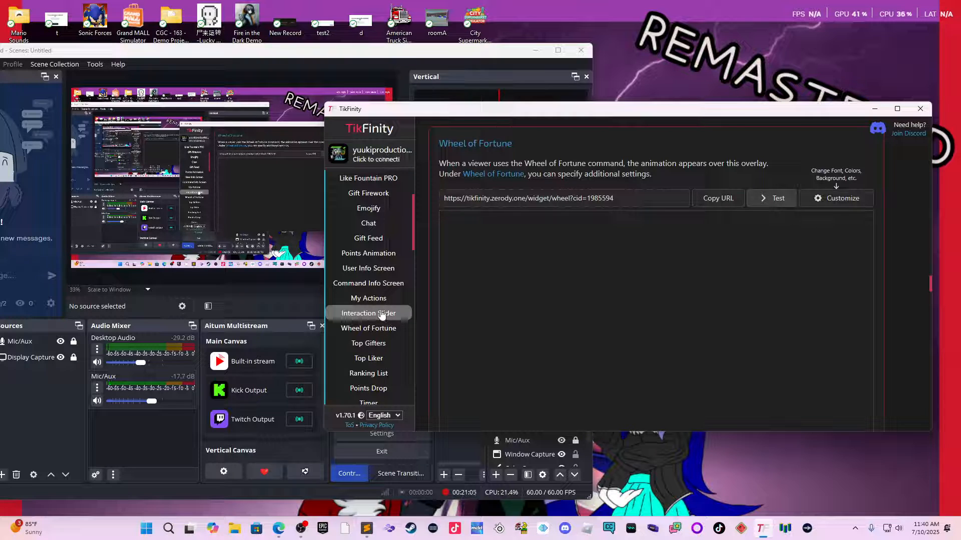
scroll(381, 314, "down", 3)
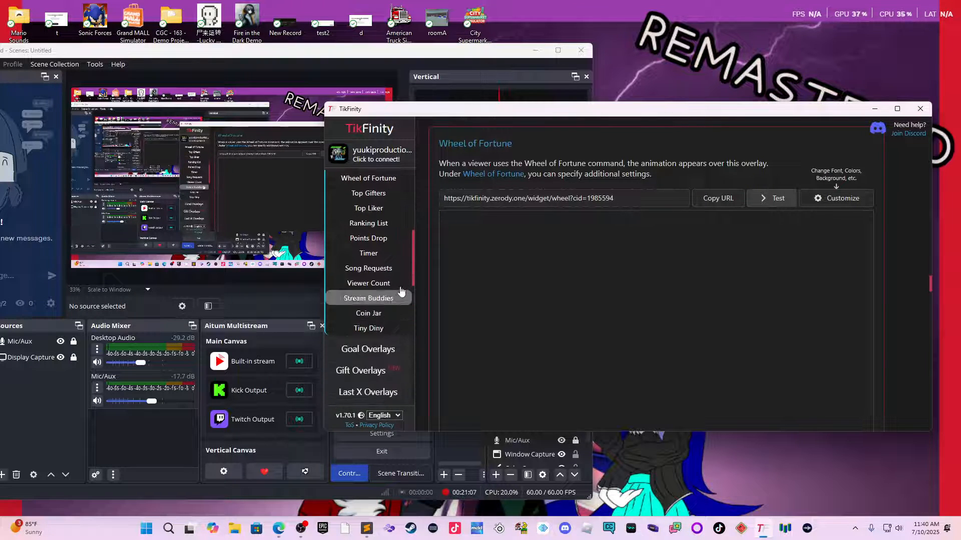
left_click(368, 253)
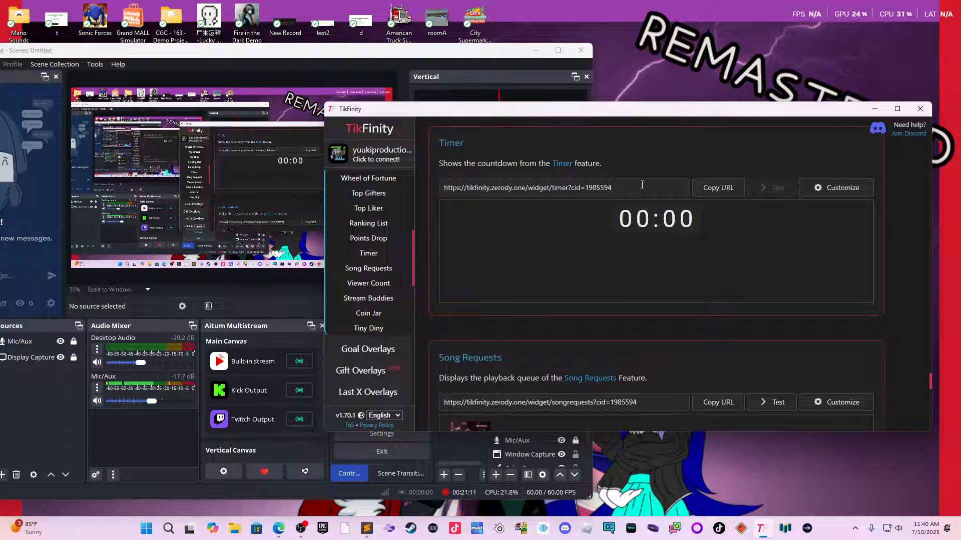
left_click(718, 188)
Switch to OBS, add a new browser source with the copied timer URL to the vertical scene, and enlarge it beyond the canvas width.
left_click(298, 299)
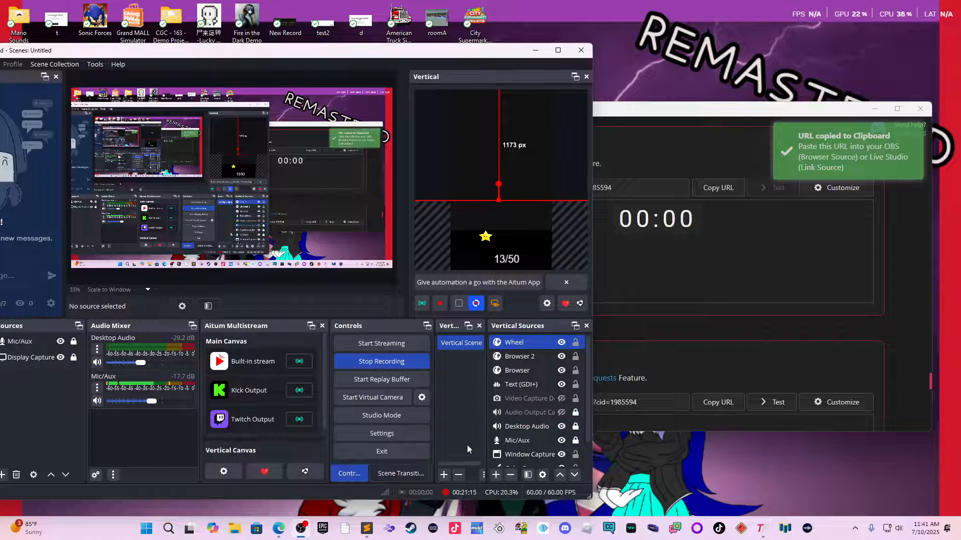
left_click(495, 474)
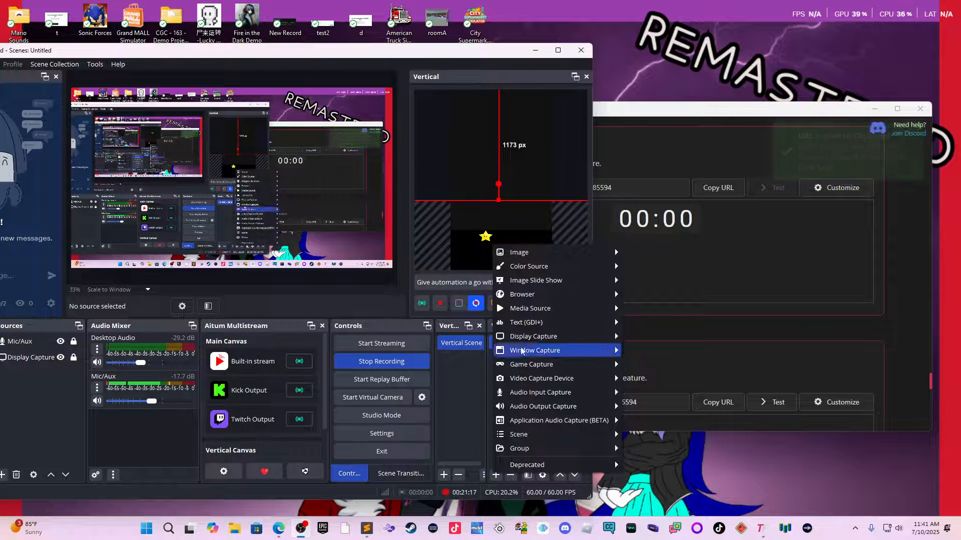
mouse_move(553, 295)
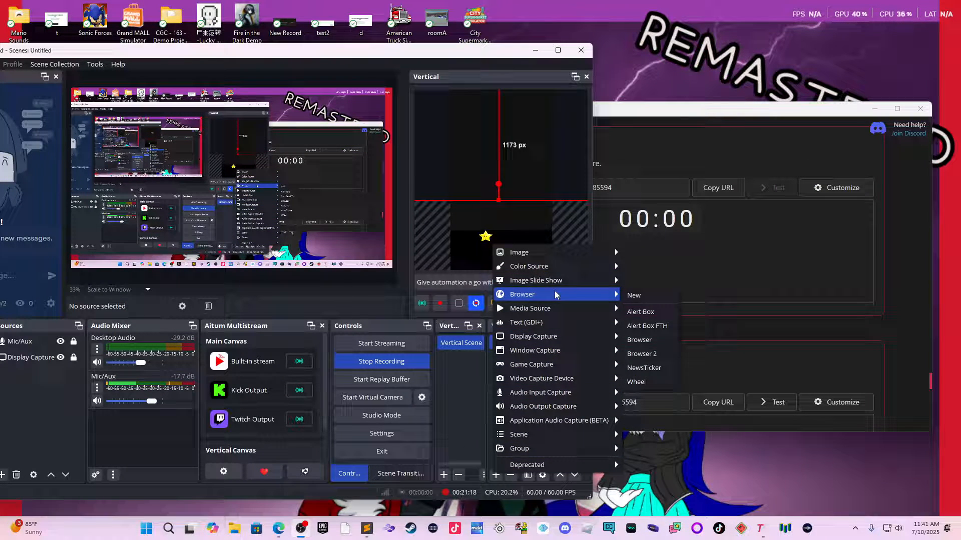
left_click(632, 300)
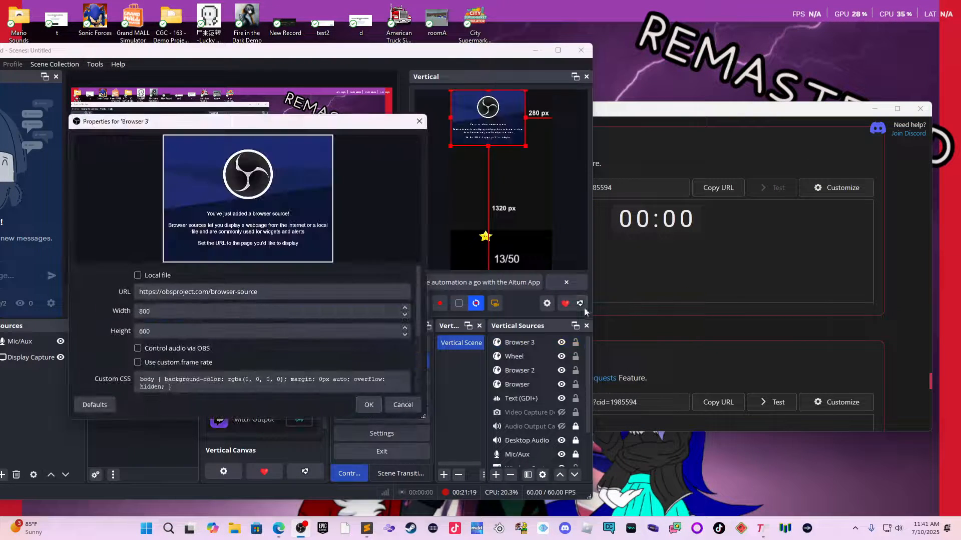
triple_click(252, 292)
key("ctrl+v")
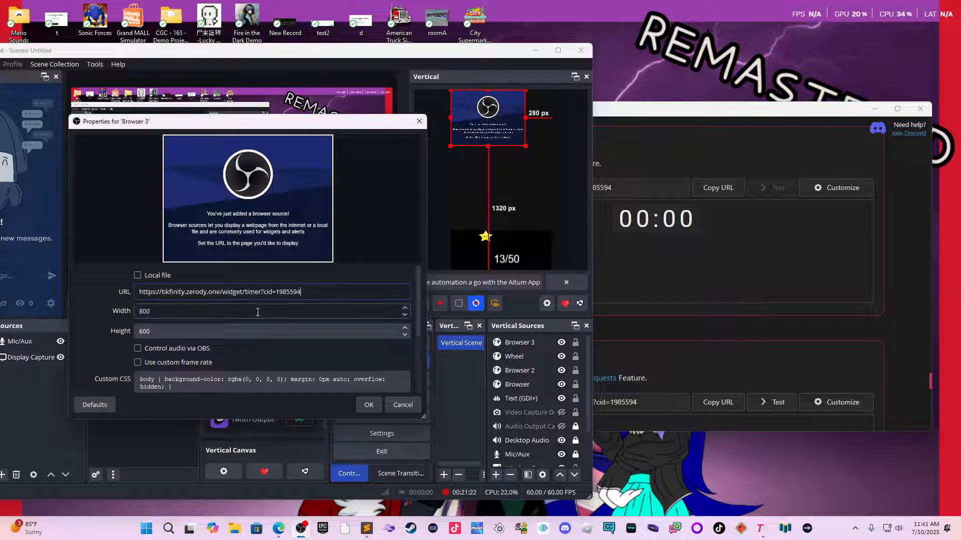
left_click(371, 402)
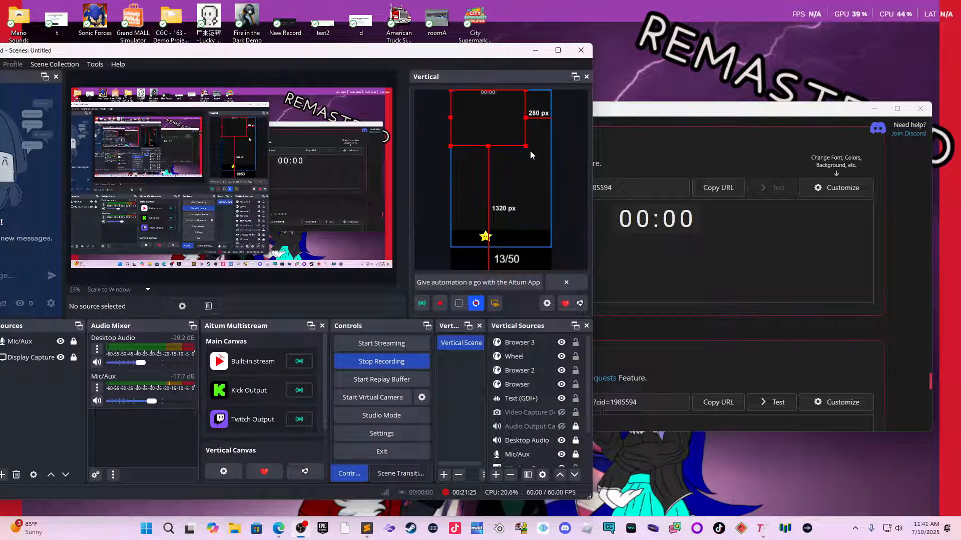
left_click_drag(525, 146, 476, 149)
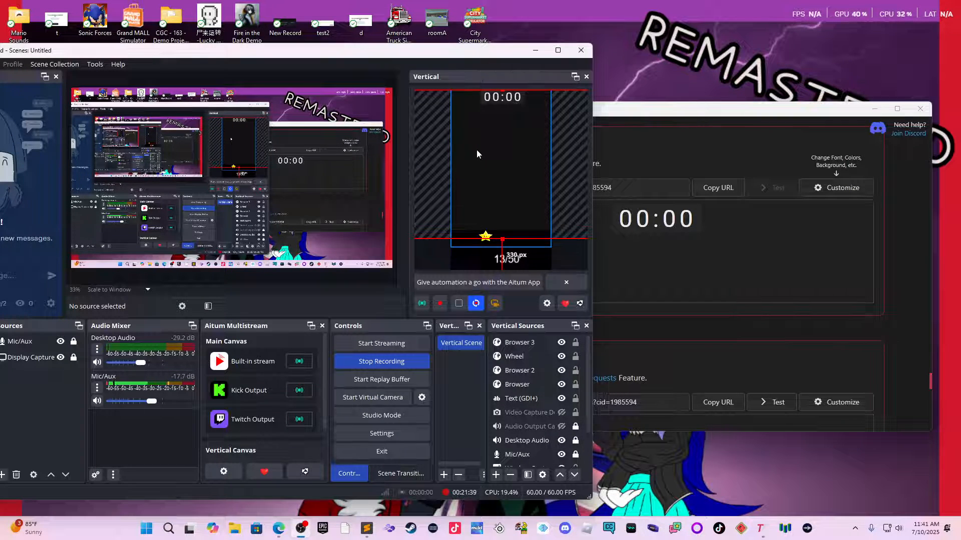
Switch back to TikFinity, examine the Timer overlay's font and color settings, and close them.
left_click(917, 311)
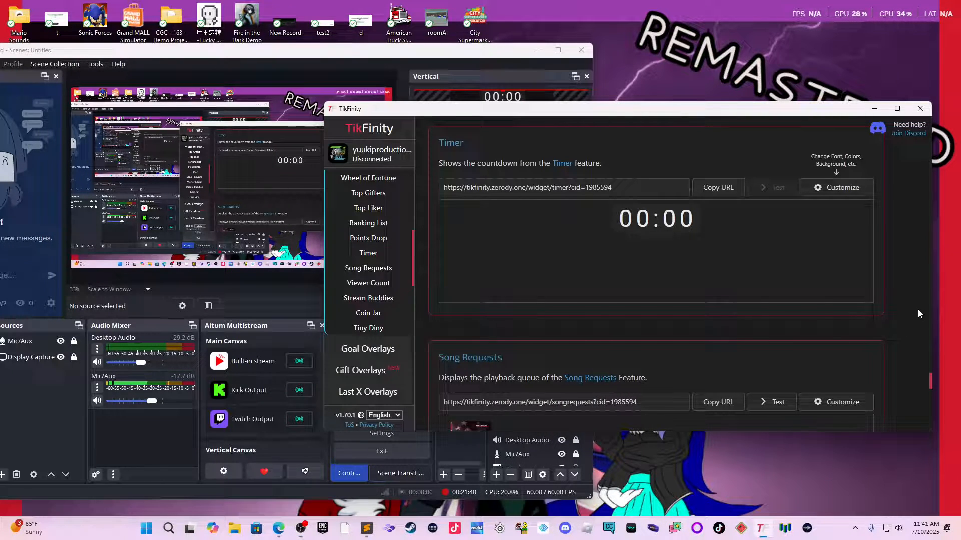
left_click(859, 189)
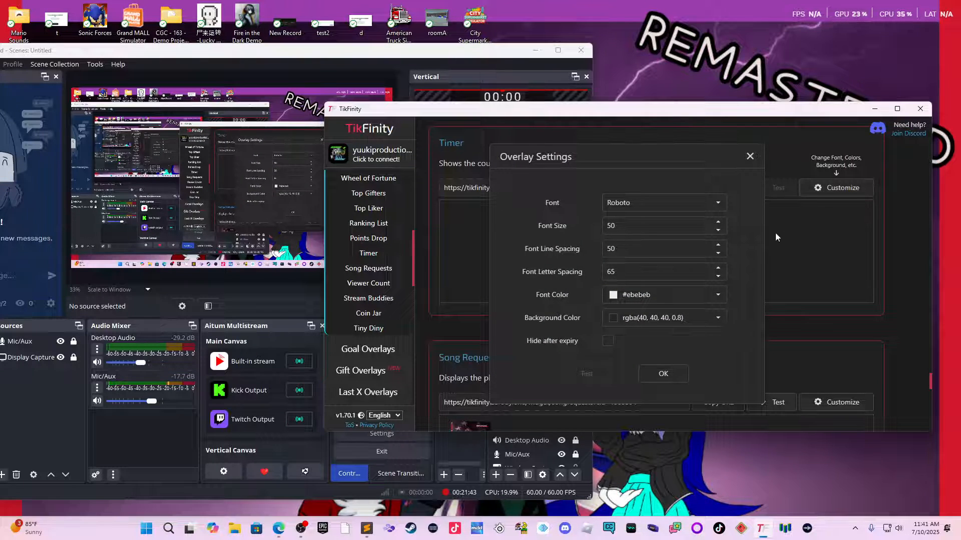
left_click(750, 156)
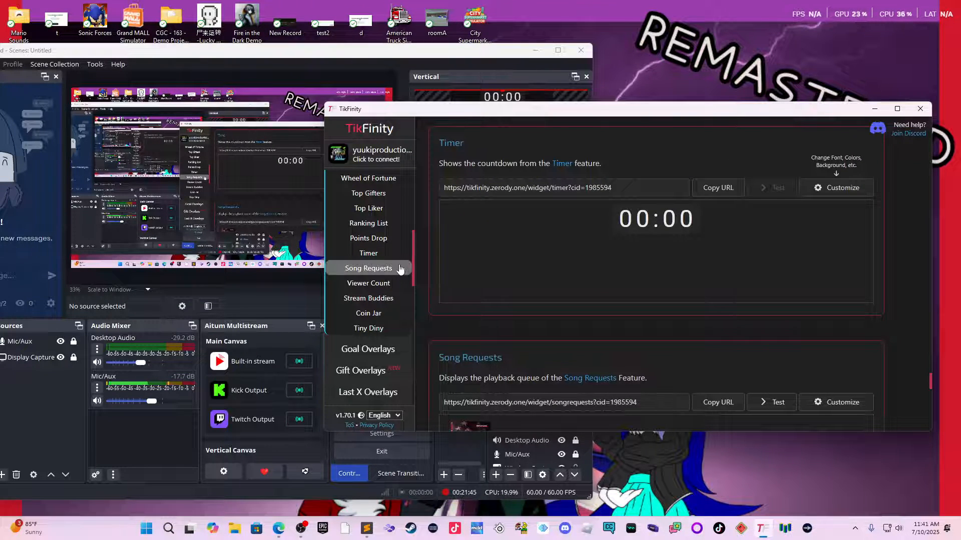
scroll(399, 270, "down", 5)
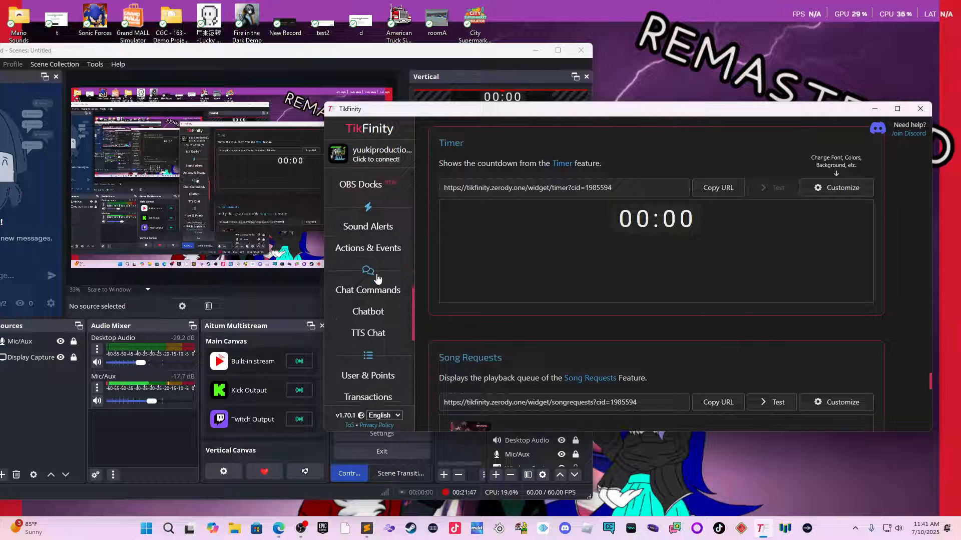
Open the Timer page, move the window lower to uncover the OBS timer preview, and bring up the timer's settings.
scroll(377, 279, "down", 8)
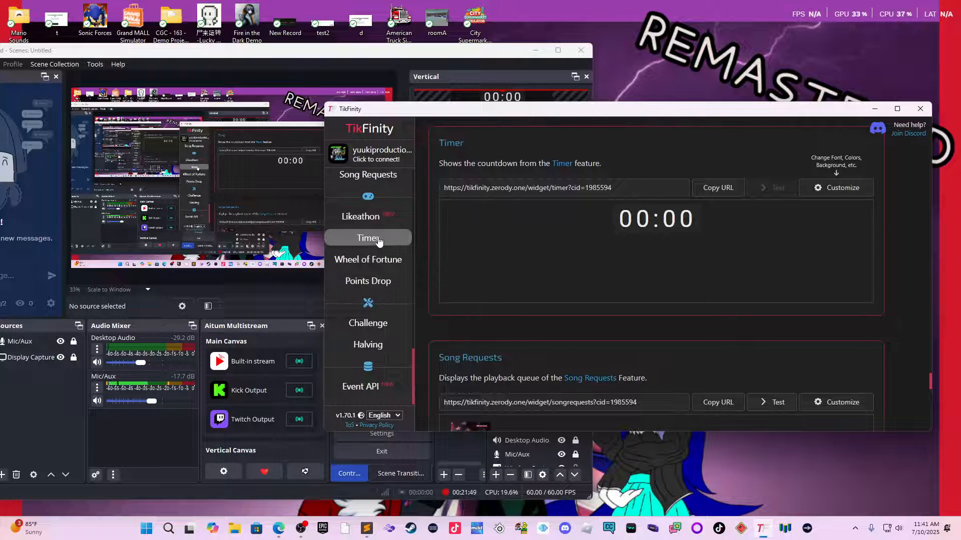
left_click(378, 242)
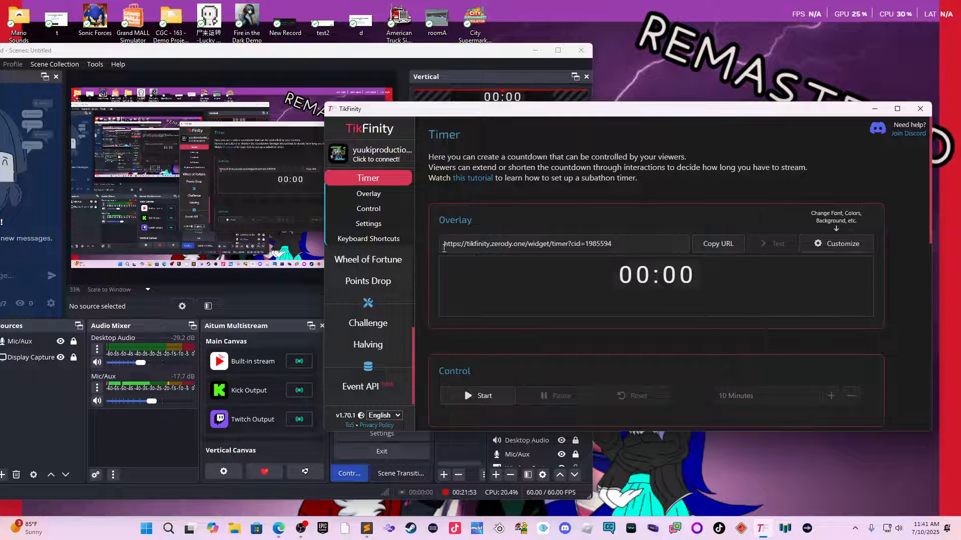
left_click(385, 207)
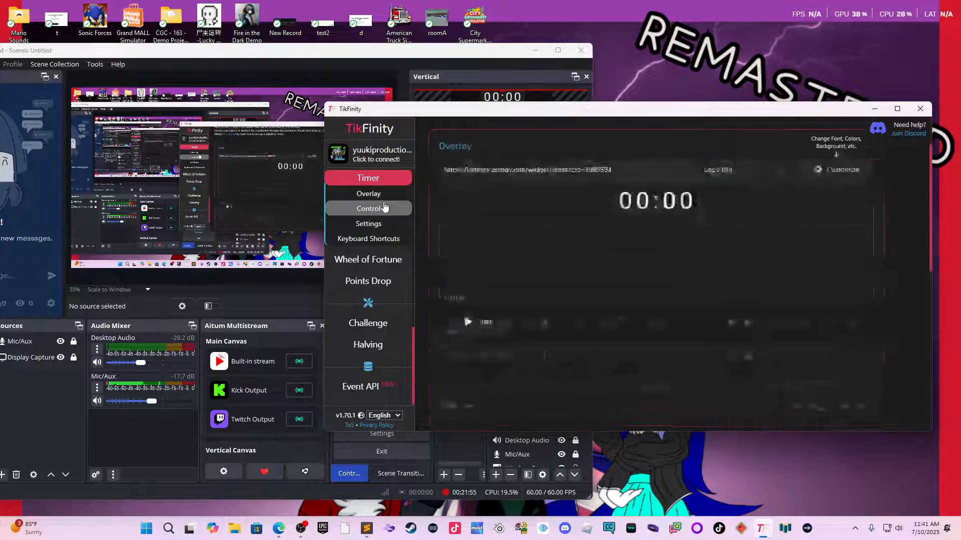
scroll(496, 209, "up", 2)
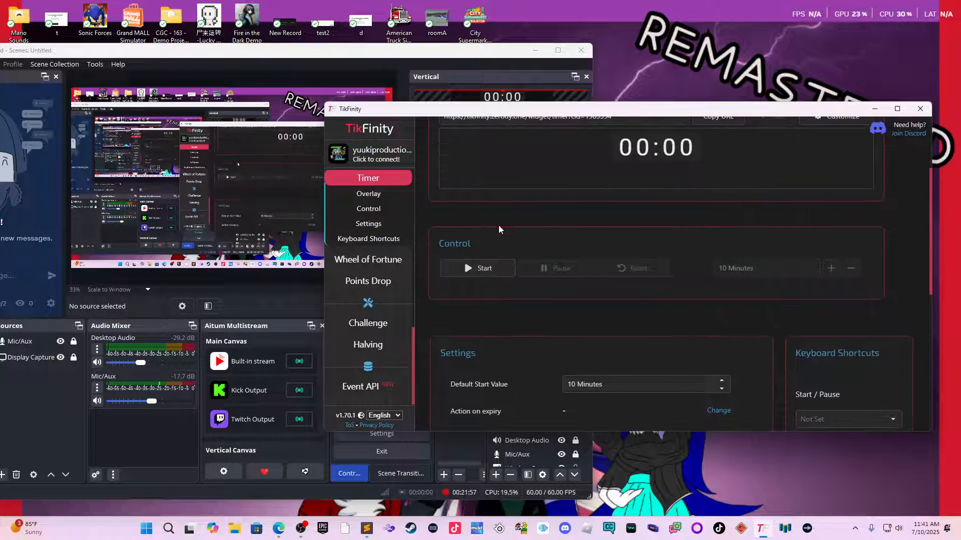
scroll(499, 229, "up", 1)
left_click_drag(573, 116, 545, 137)
scroll(551, 241, "down", 2)
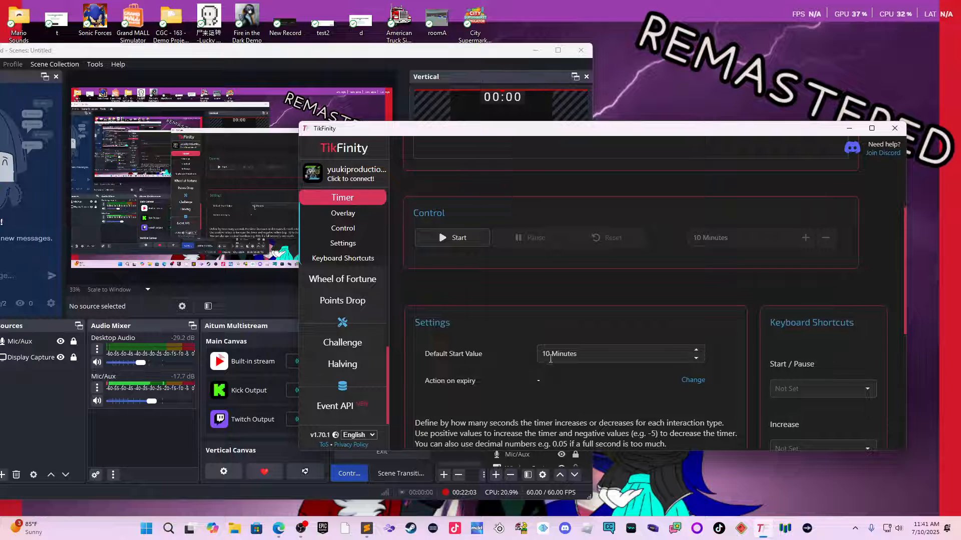
Set the timer's default start value to 45 minutes.
left_click(550, 355)
key("BackSpace")
key("BackSpace")
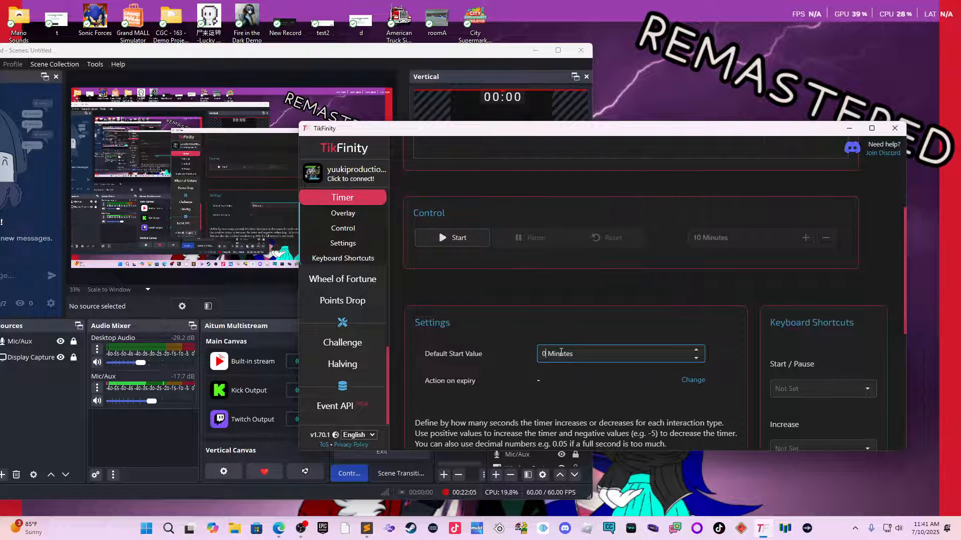
type("45")
Dismiss the overlay notice and start the timer countdown.
left_click(485, 137)
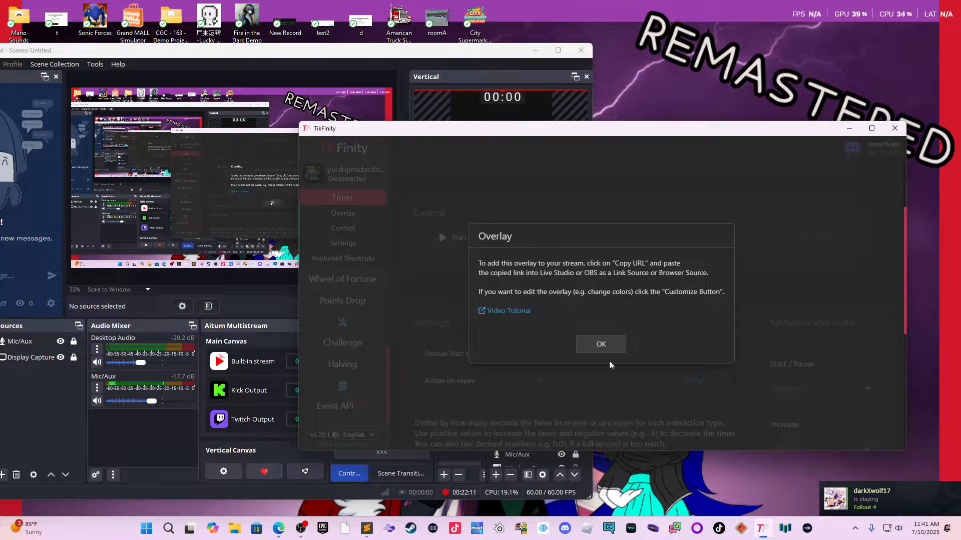
left_click(600, 344)
scroll(608, 341, "up", 3)
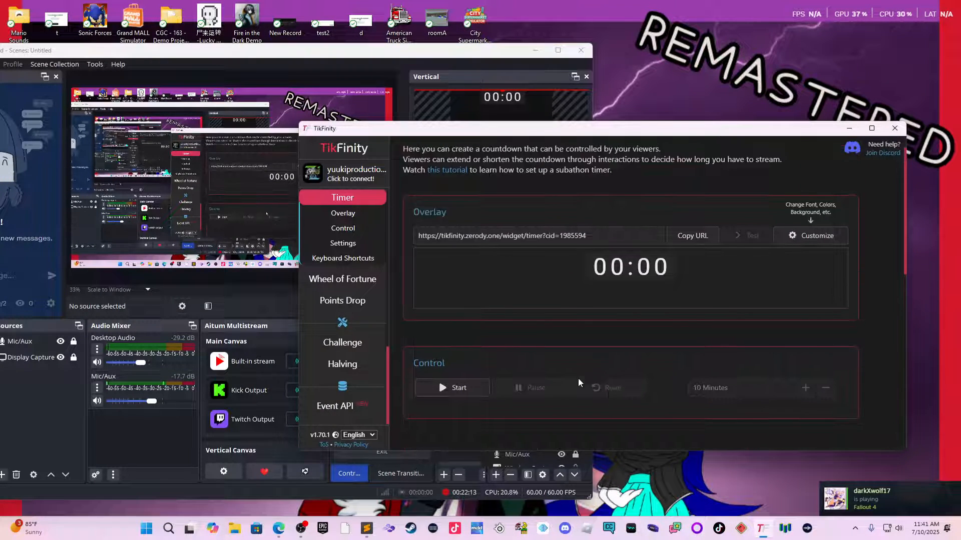
left_click(454, 388)
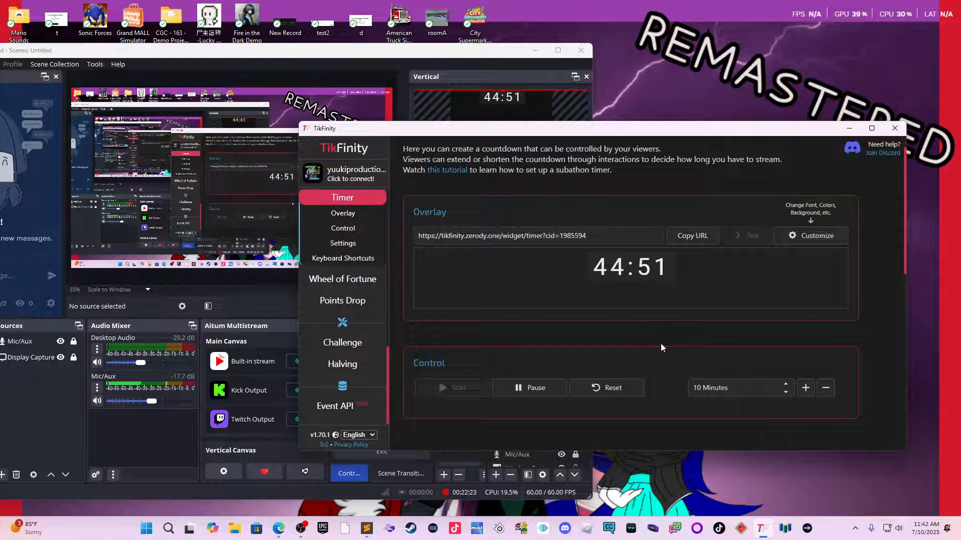
Review the timer's seconds per interaction type down to the multiplier option, raising the Per Subscribe value to 303 seconds.
scroll(674, 256, "down", 4)
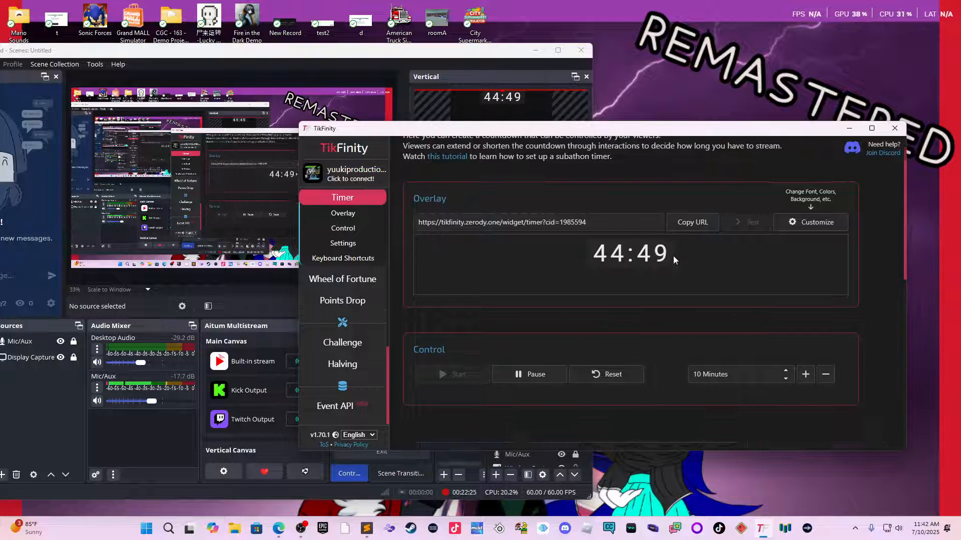
scroll(683, 251, "down", 2)
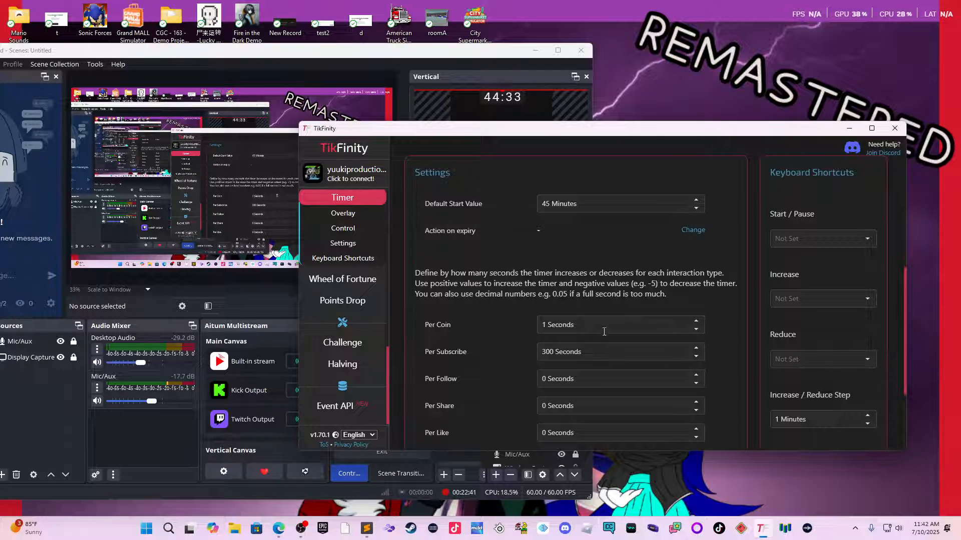
left_click(546, 322)
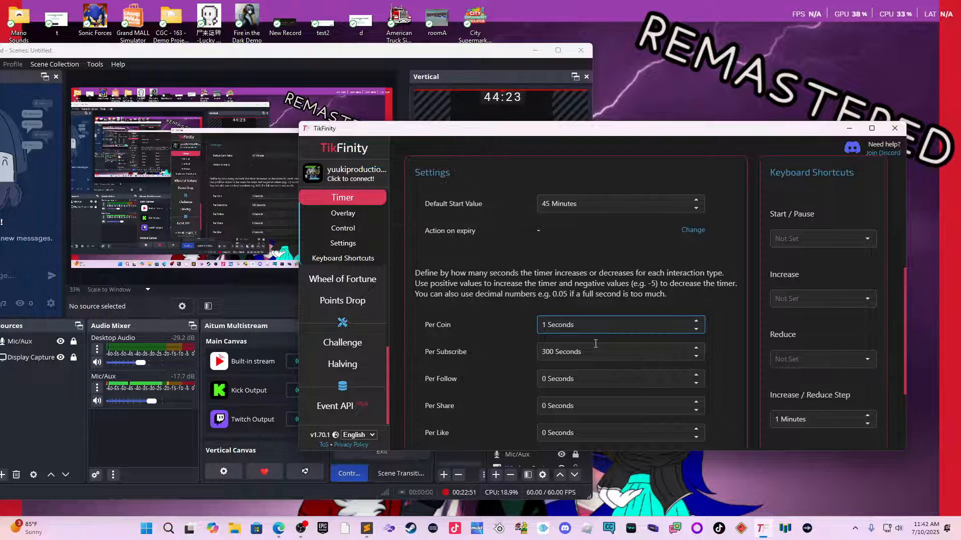
left_click(550, 353)
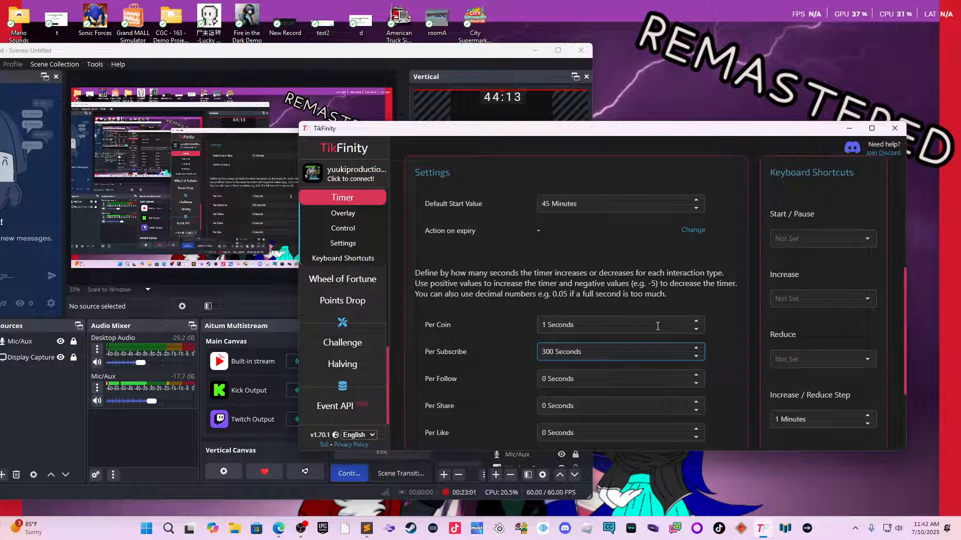
scroll(524, 405, "down", 2)
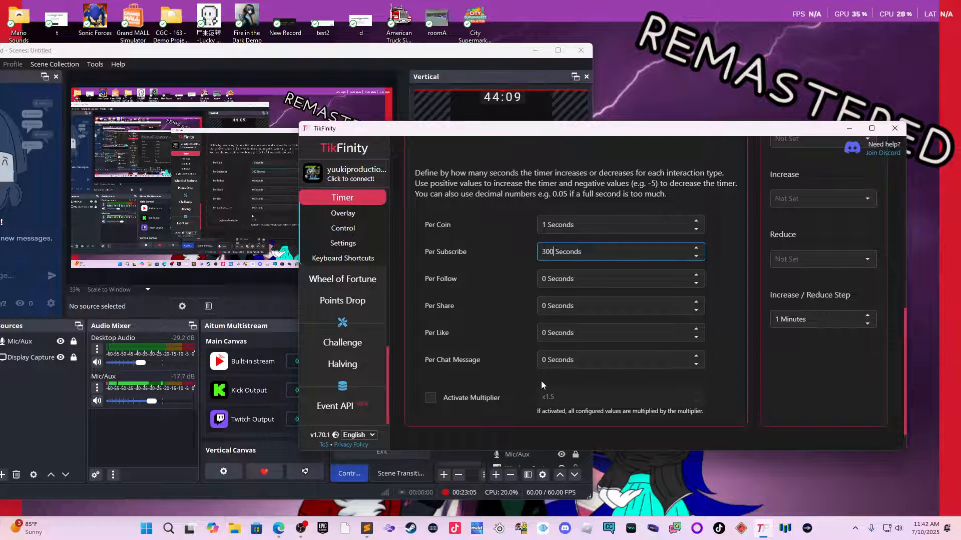
scroll(536, 385, "up", 1)
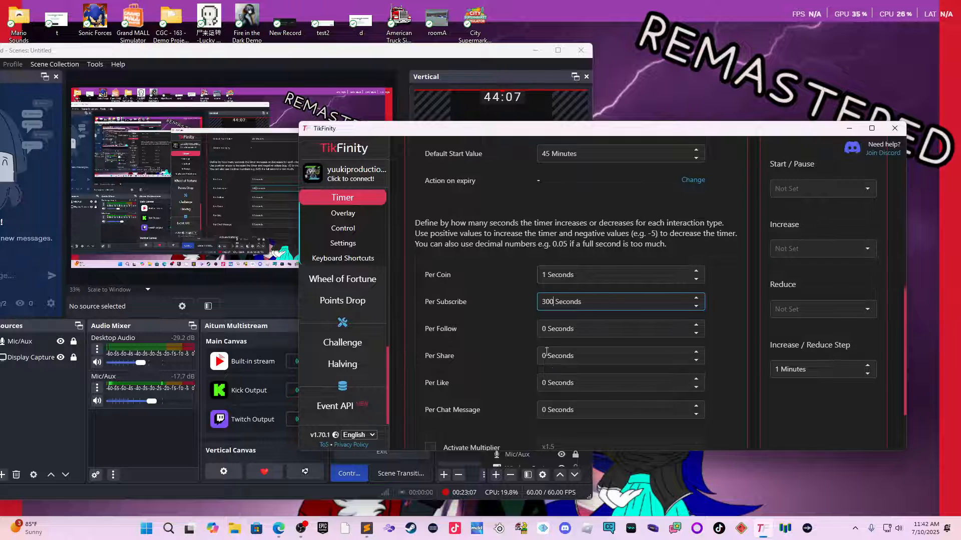
scroll(520, 365, "up", 1)
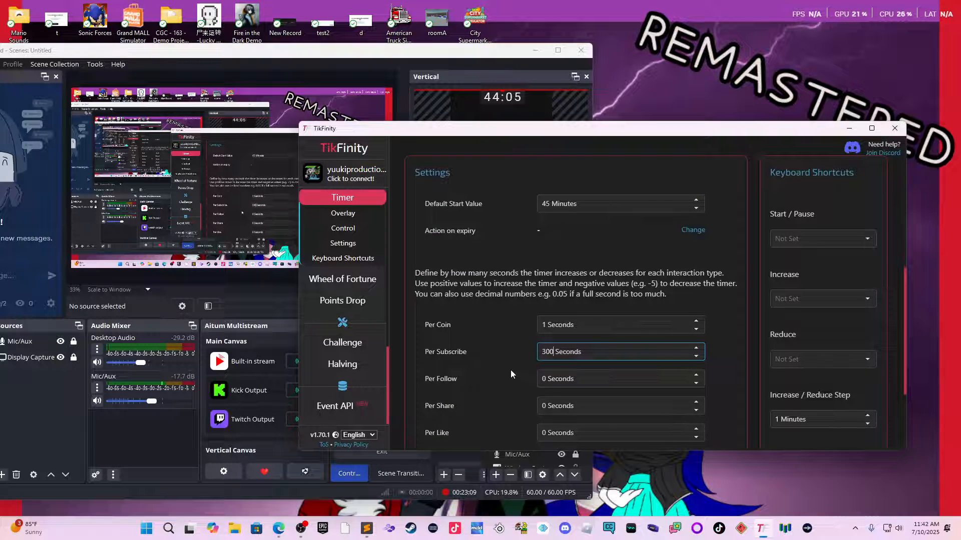
scroll(635, 292, "down", 3)
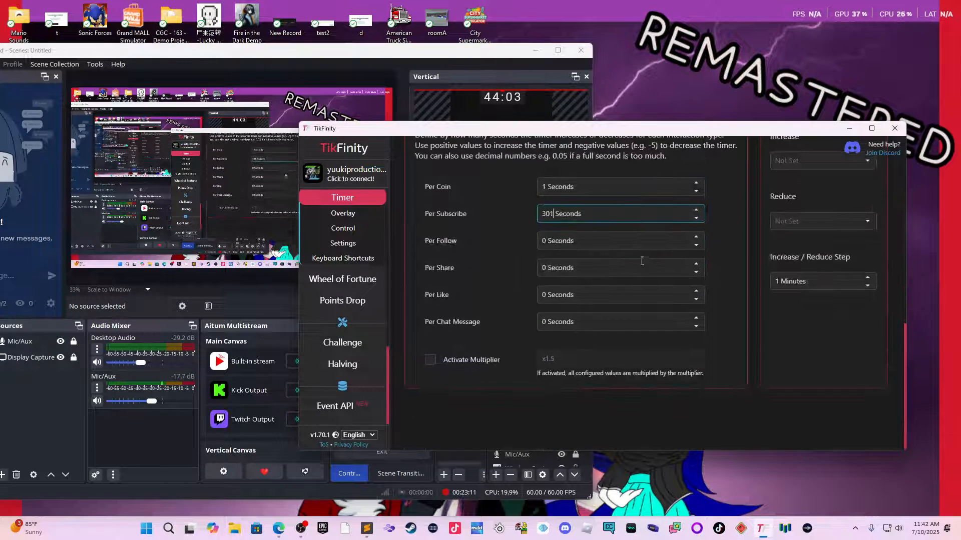
scroll(656, 313, "up", 4)
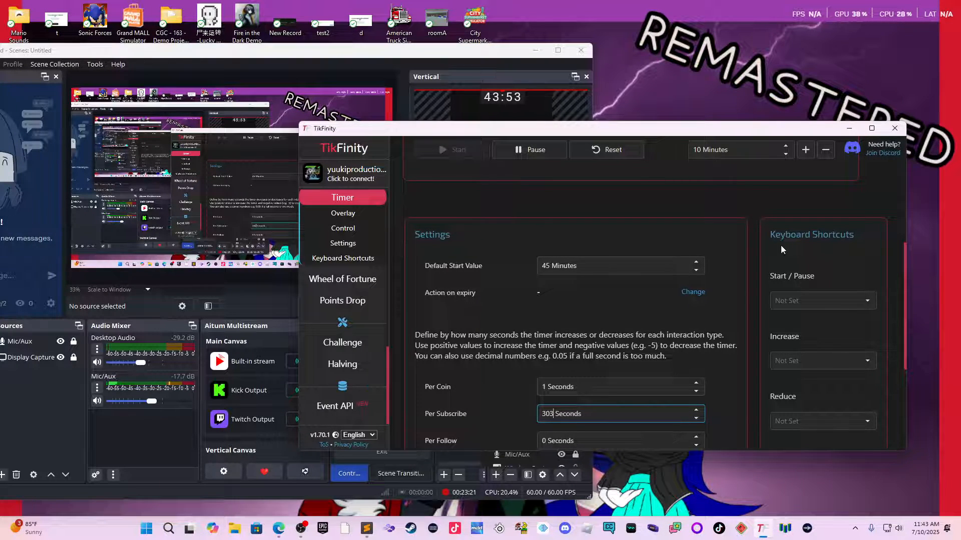
Examine the timer's keyboard shortcut settings, including the key combinations offered for Increase, without choosing one.
scroll(782, 246, "down", 1)
left_click(789, 311)
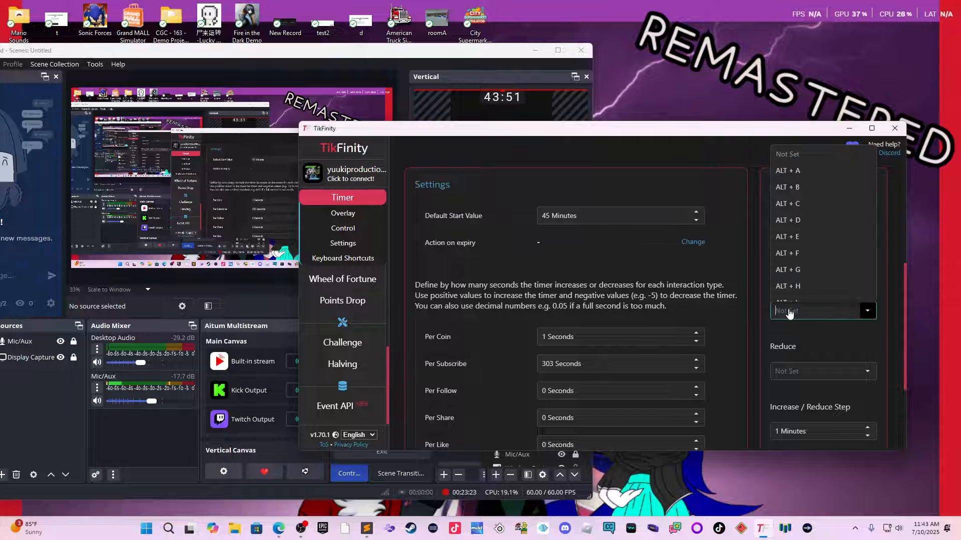
left_click(785, 333)
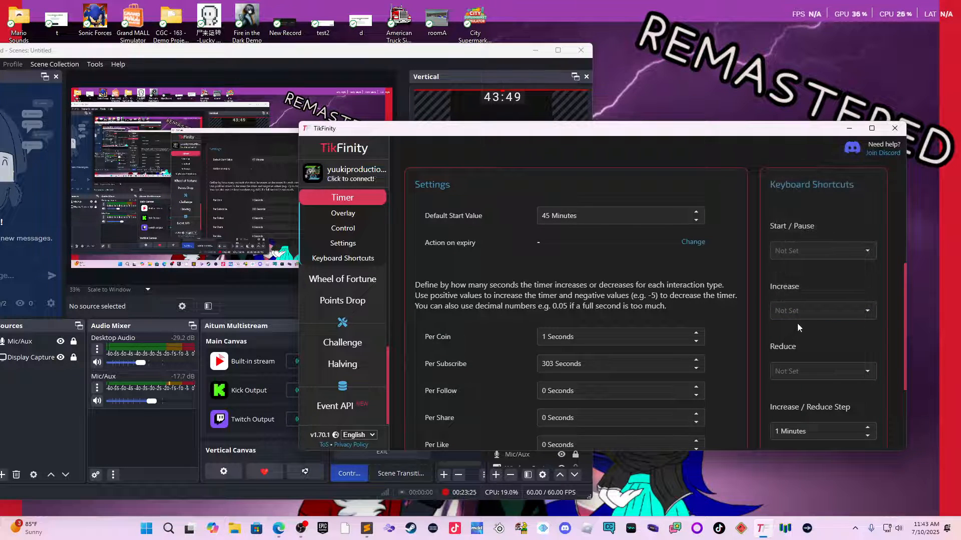
scroll(798, 324, "down", 1)
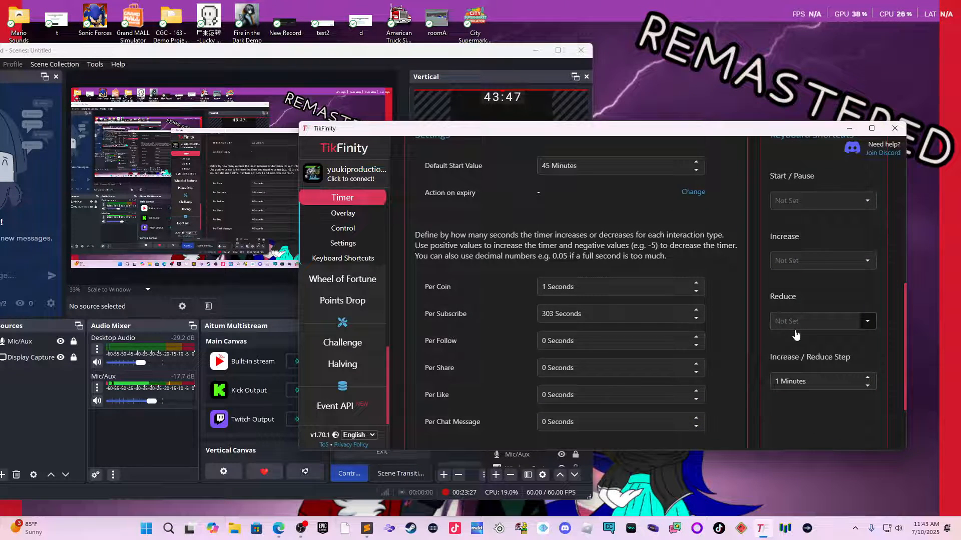
scroll(746, 299, "up", 4)
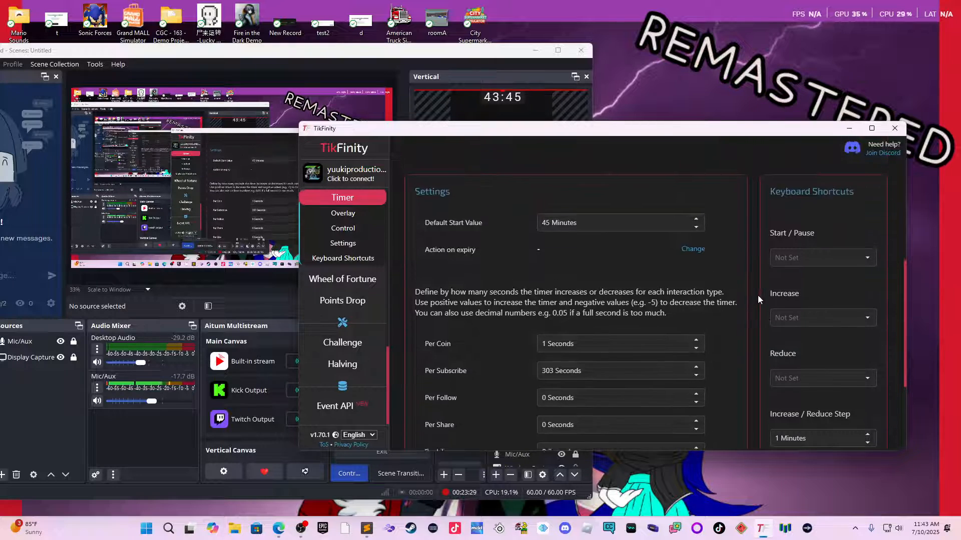
Return to the timer controls, dismiss the overlay notice, then pause and reset the countdown.
scroll(770, 305, "up", 1)
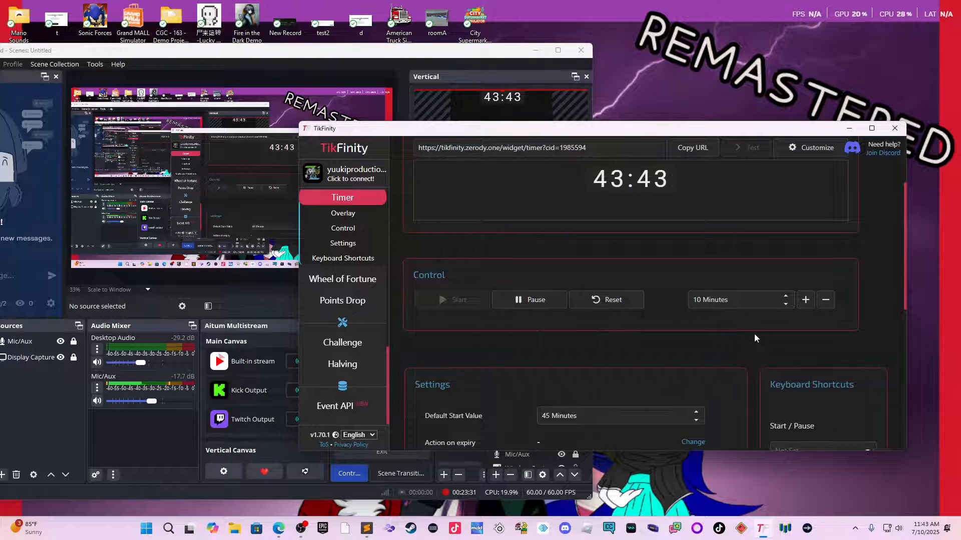
scroll(754, 334, "up", 2)
scroll(737, 323, "down", 2)
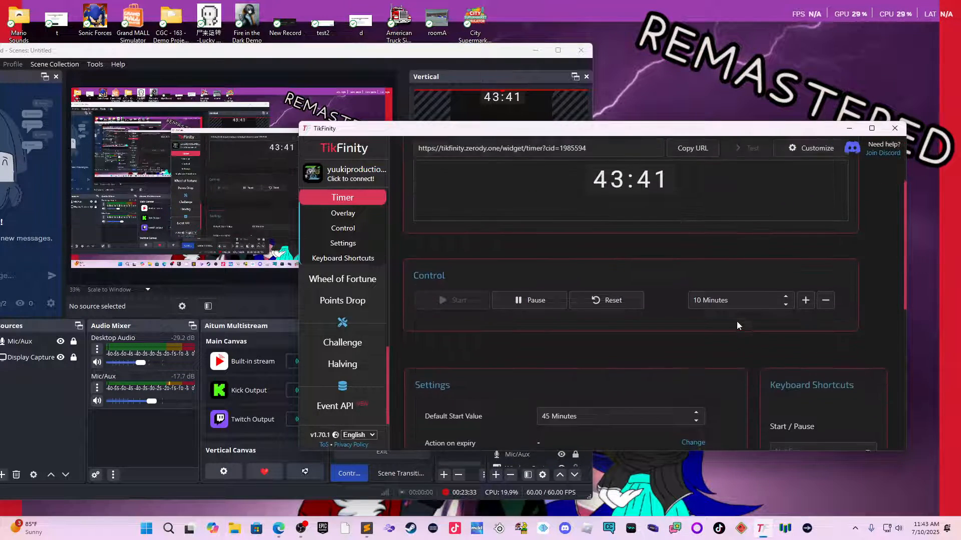
scroll(736, 322, "up", 1)
left_click(757, 260)
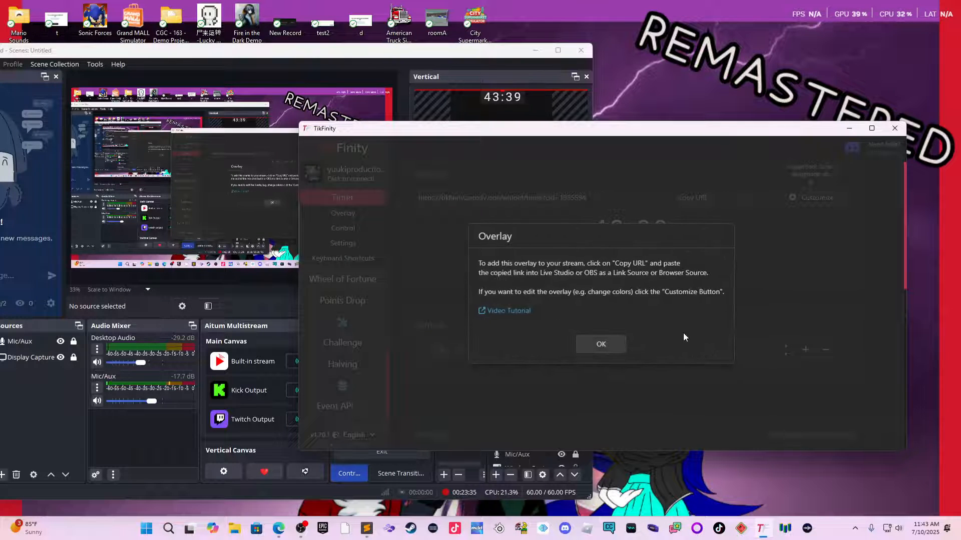
left_click(600, 343)
scroll(681, 272, "down", 1)
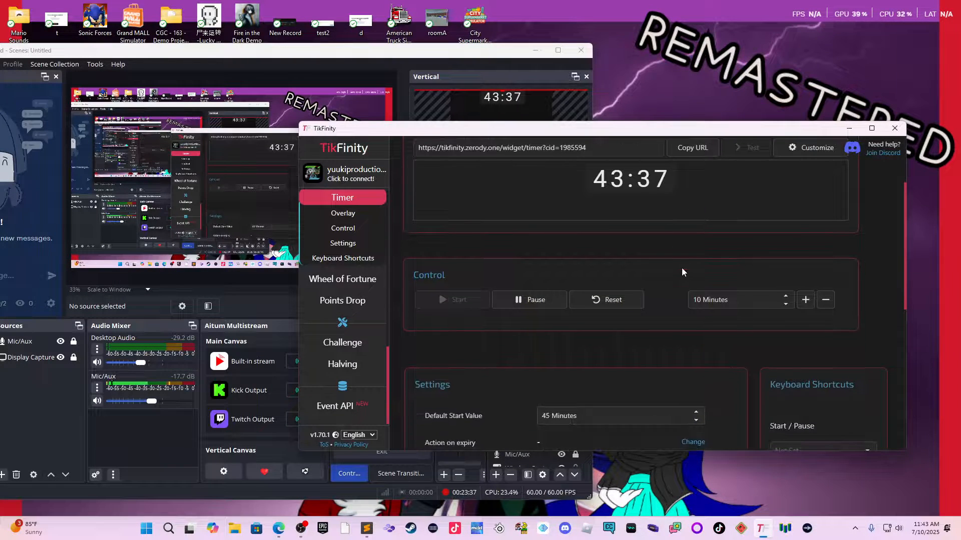
scroll(678, 273, "up", 1)
left_click(565, 352)
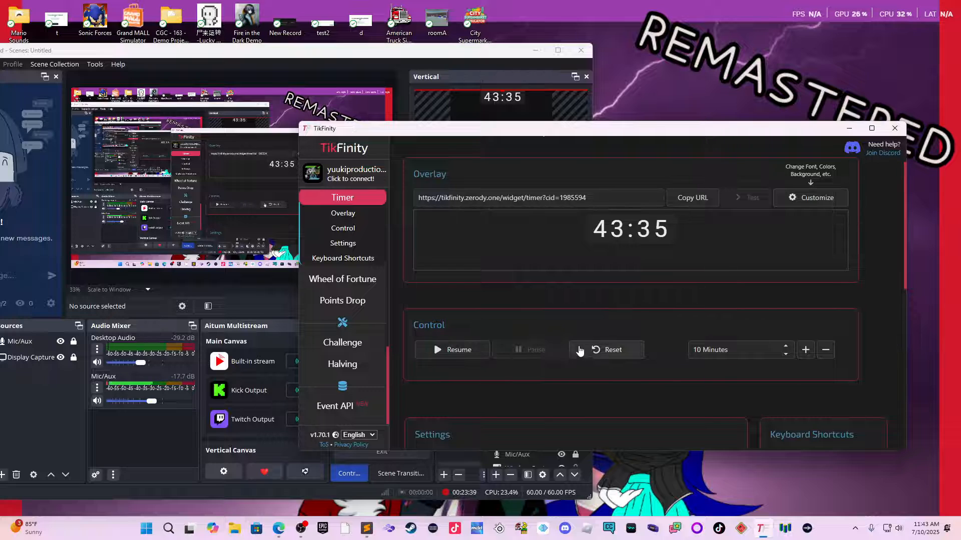
left_click(595, 351)
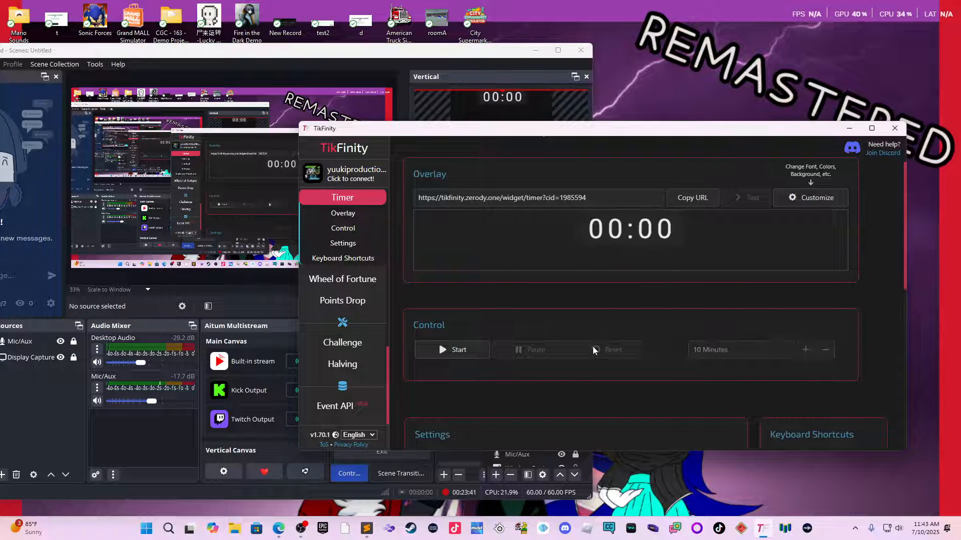
Examine the actions available for timer expiry, close the list without choosing one, and review the per-interaction time settings.
scroll(606, 296, "down", 1)
scroll(608, 300, "down", 3)
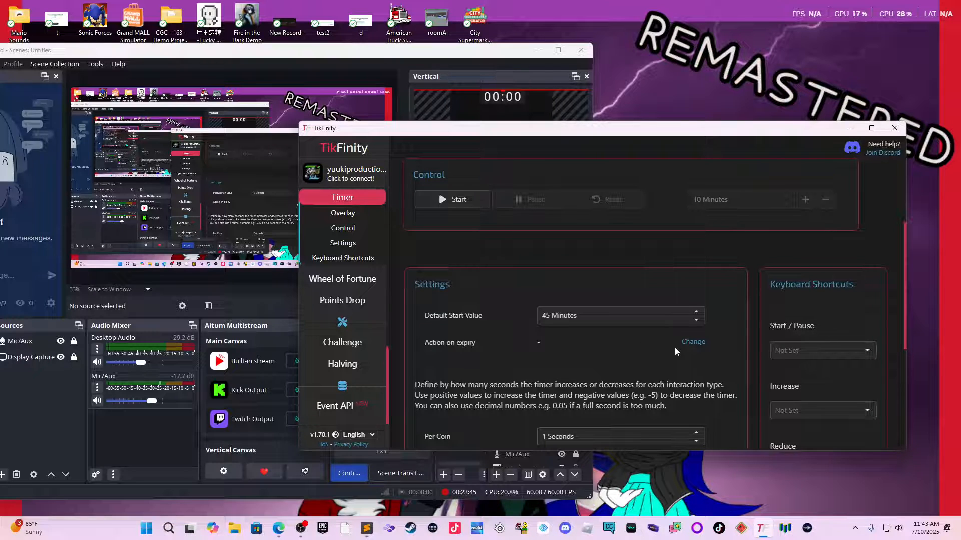
left_click(689, 344)
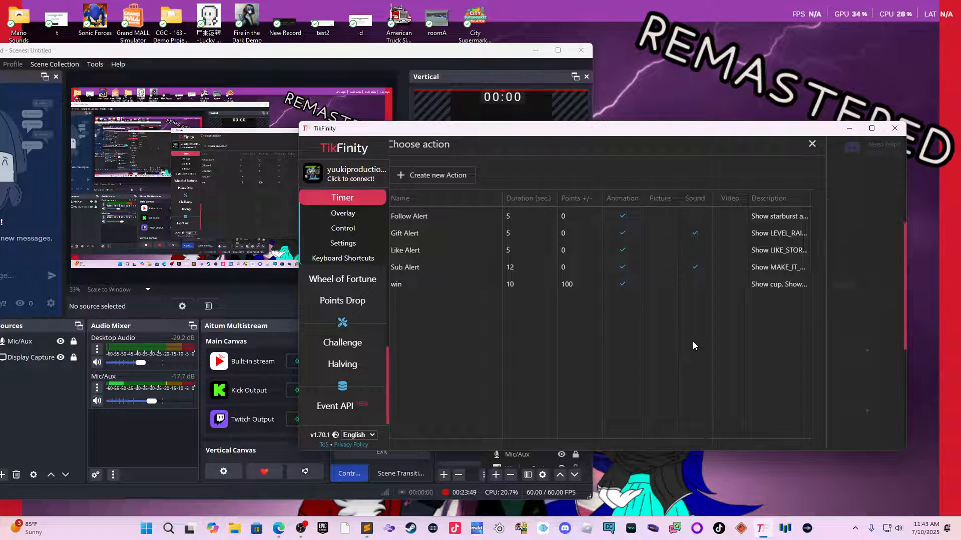
left_click(810, 145)
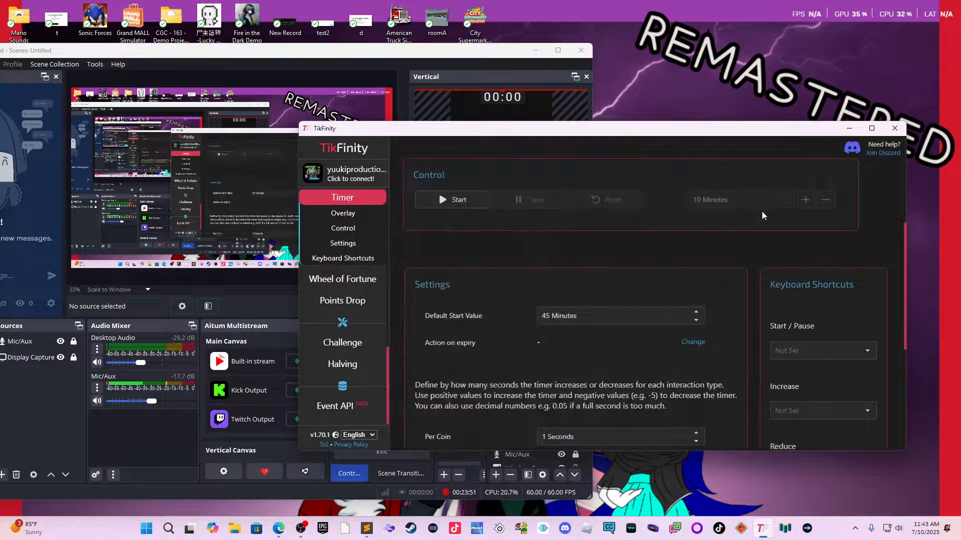
scroll(739, 238, "down", 2)
scroll(693, 290, "down", 2)
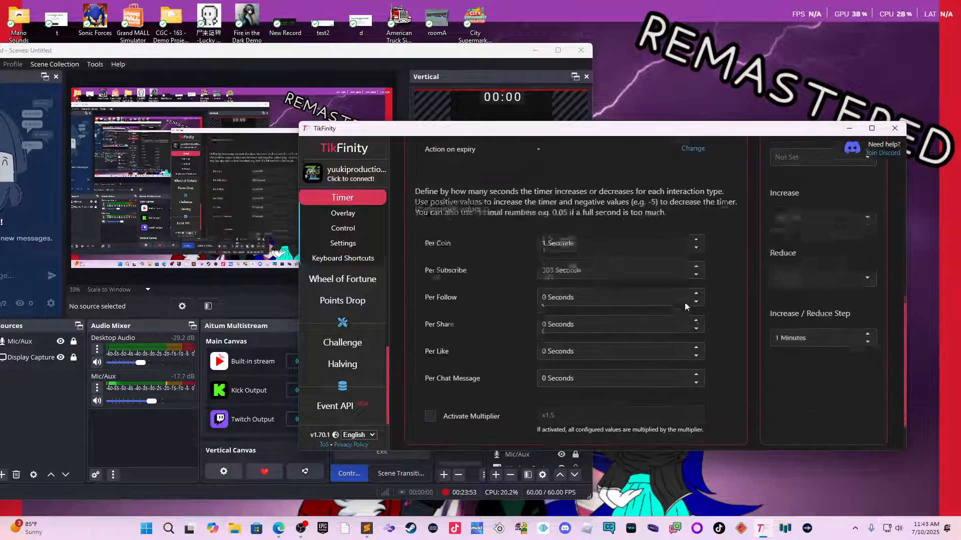
scroll(687, 300, "down", 1)
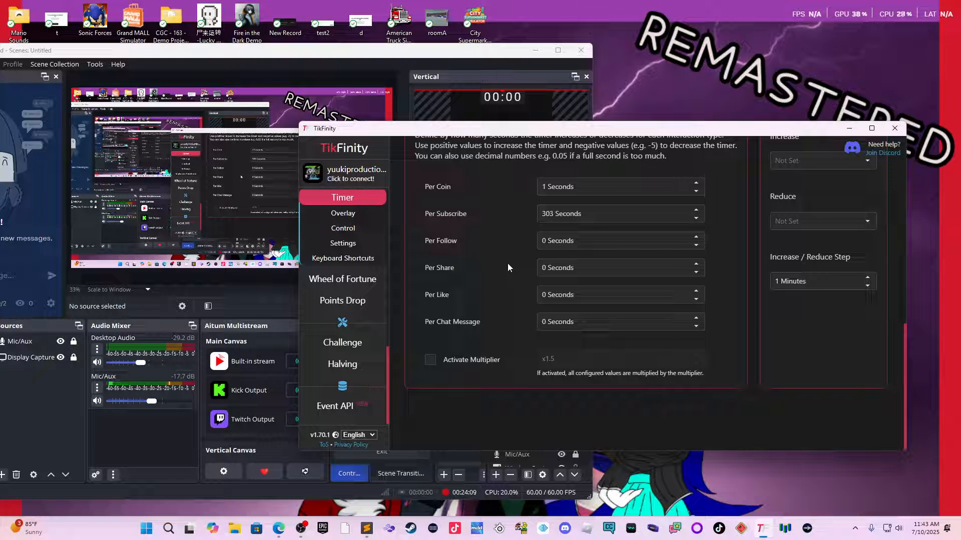
Open the Gift Overlays page and copy the overlay URL of gift Counter 1.
scroll(342, 320, "up", 3)
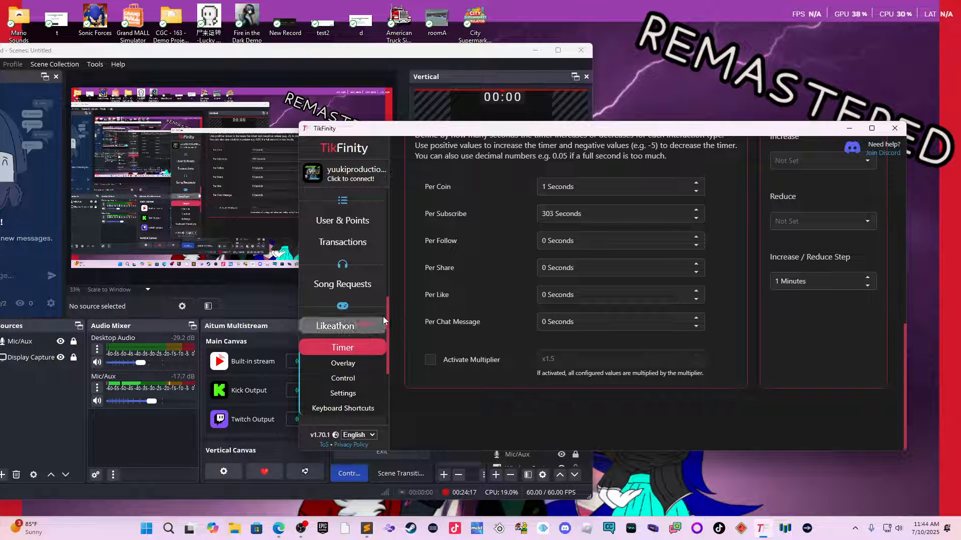
scroll(360, 290, "up", 5)
scroll(353, 258, "up", 2)
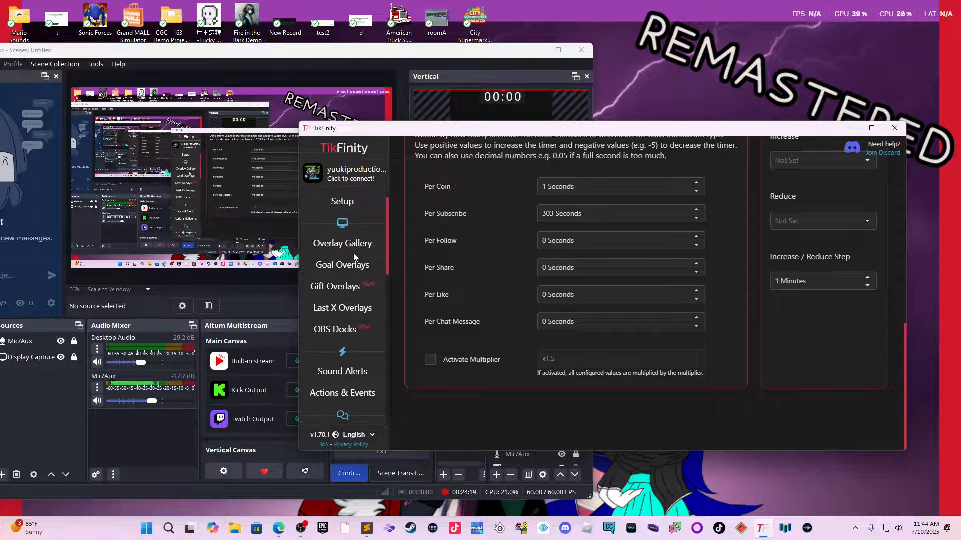
left_click(358, 290)
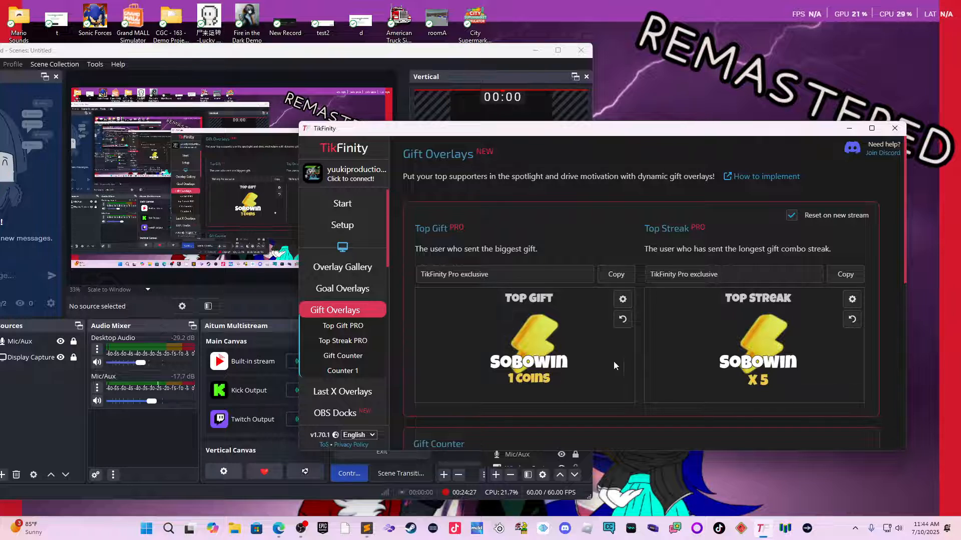
scroll(689, 328, "down", 2)
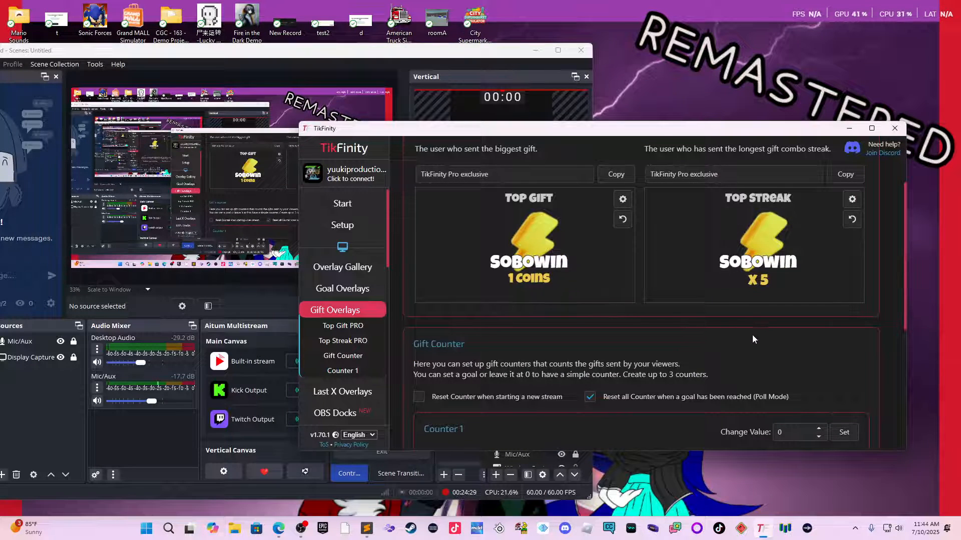
scroll(752, 335, "down", 2)
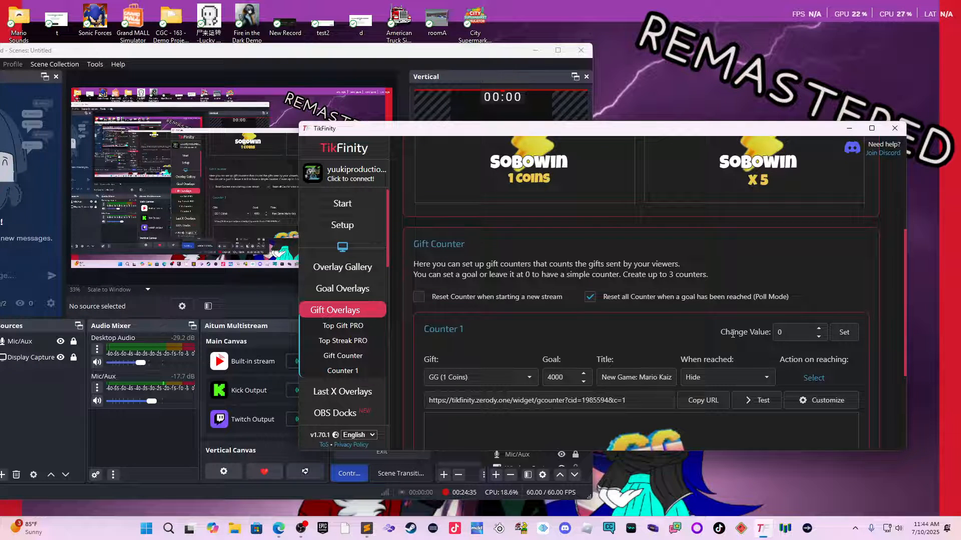
scroll(731, 278, "down", 1)
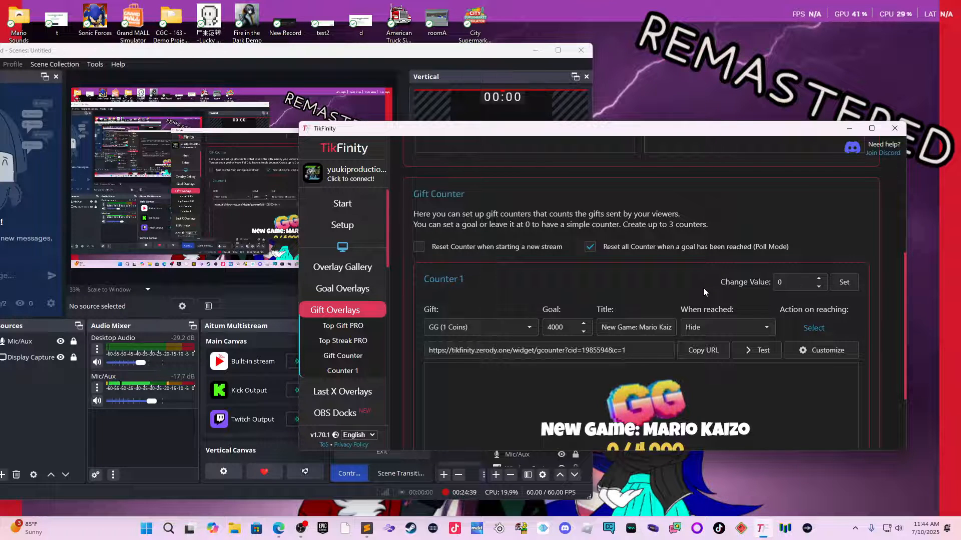
scroll(583, 305, "down", 1)
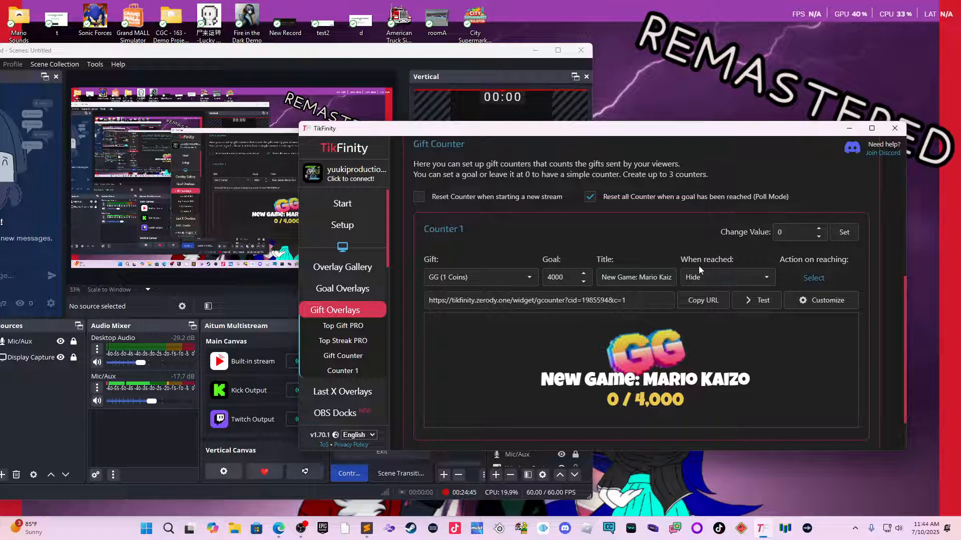
left_click(702, 301)
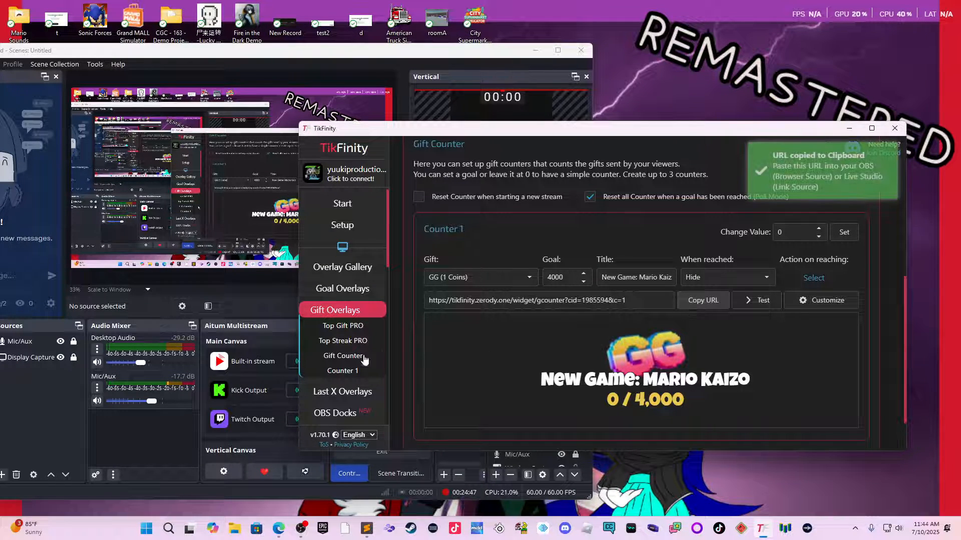
Add a new browser source with the copied gift counter URL to the OBS vertical scene, then enlarge it and place it in the lower half.
left_click(262, 289)
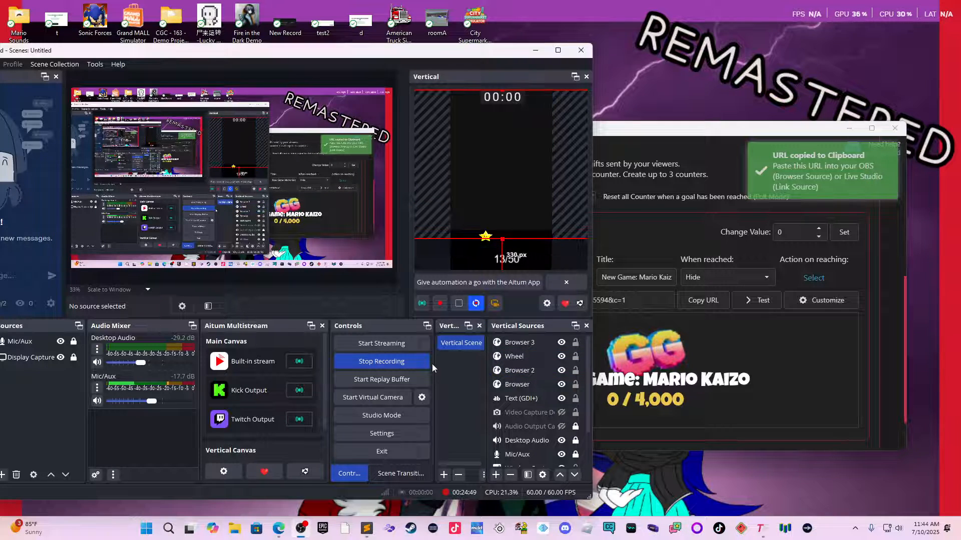
left_click(495, 475)
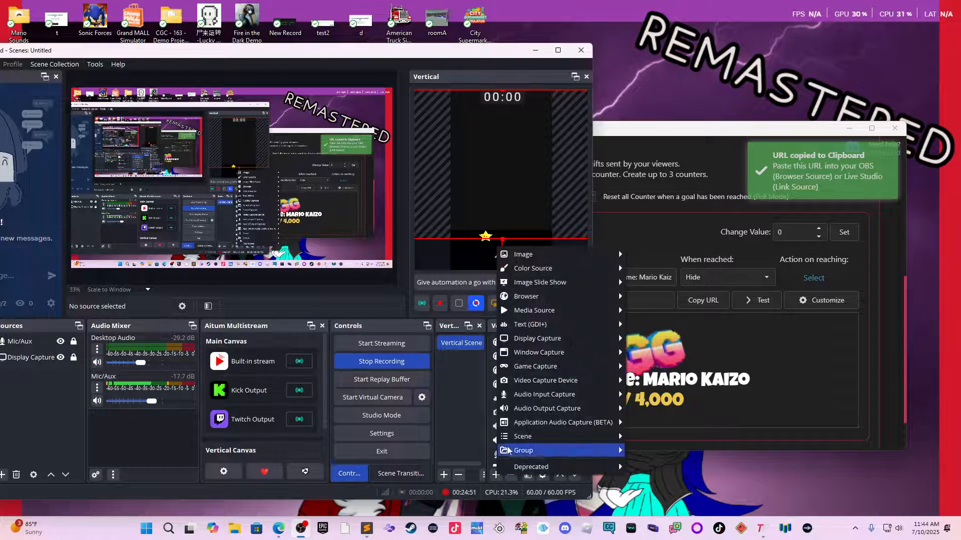
mouse_move(579, 299)
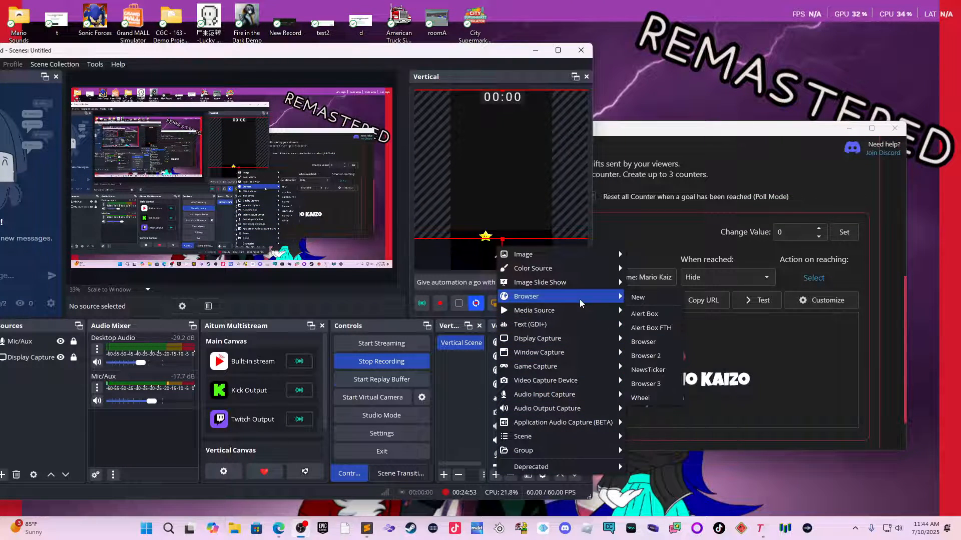
left_click(637, 297)
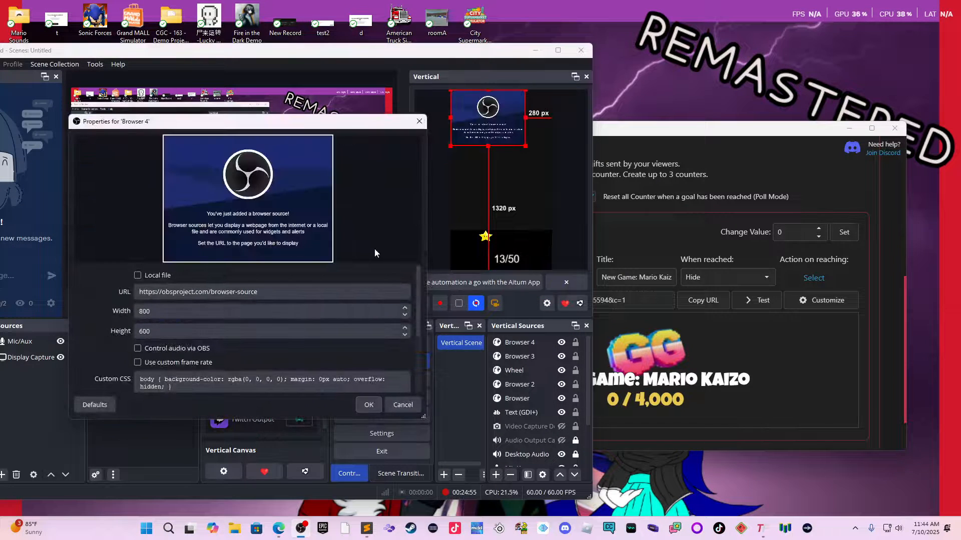
triple_click(338, 295)
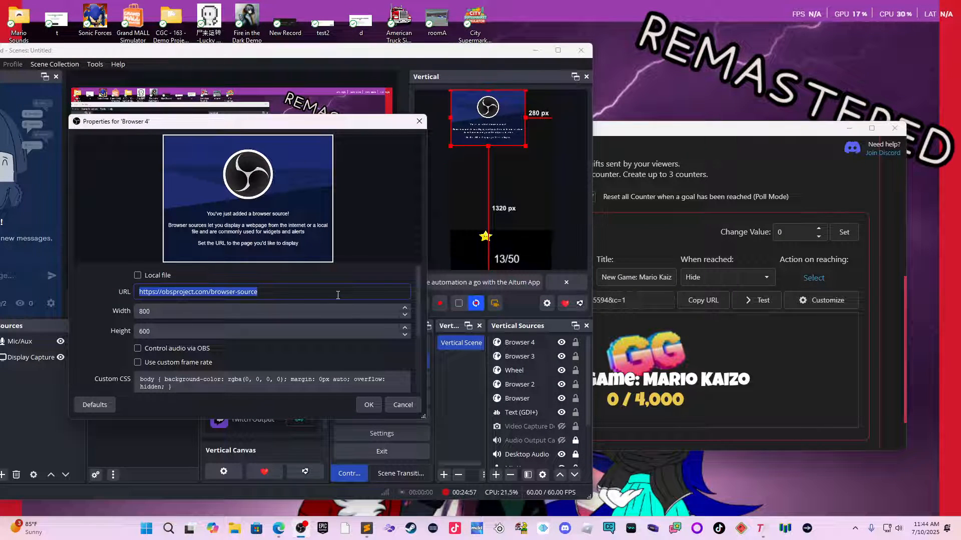
key("ctrl+v")
left_click(369, 404)
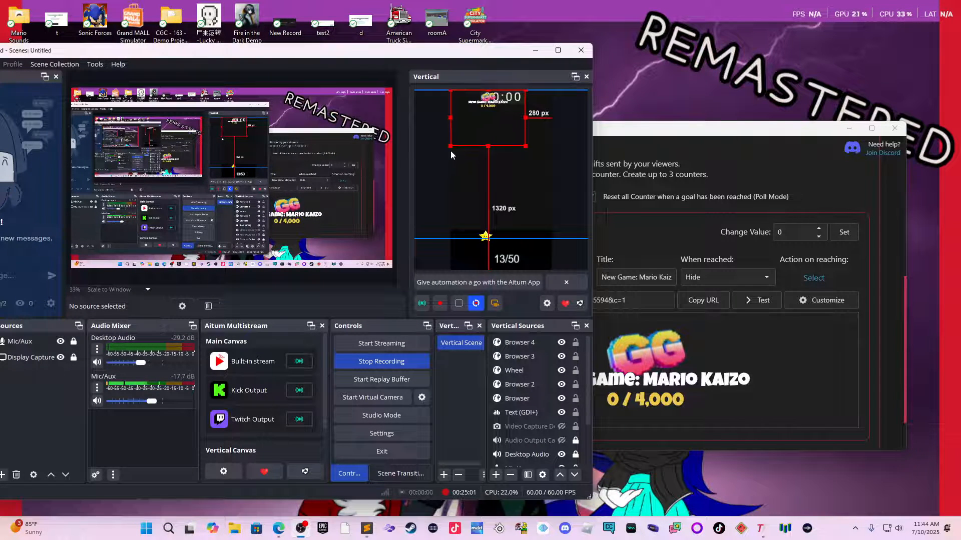
left_click_drag(451, 150, 388, 176)
left_click_drag(473, 138, 523, 239)
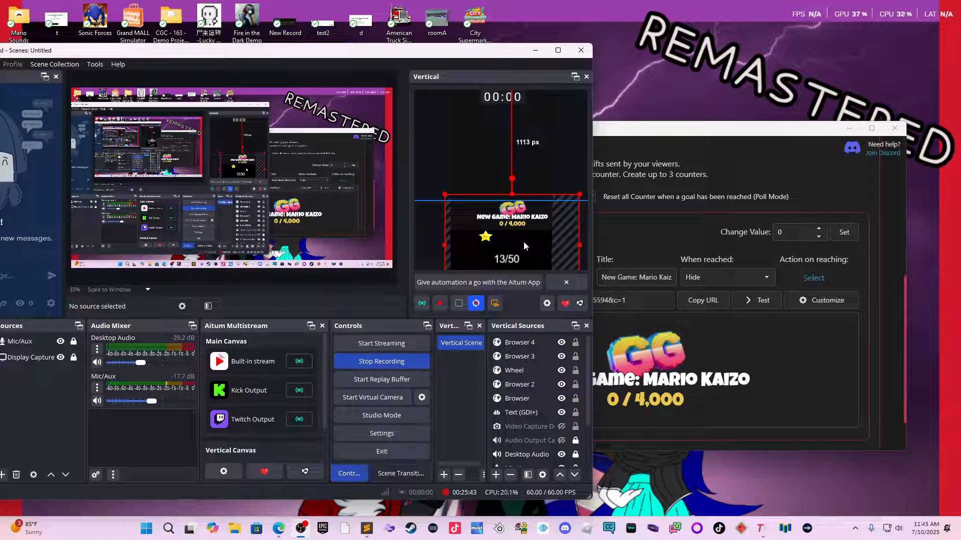
Return to TikFinity and change the title of gift Counter 1 to "Next Rom hack is a Kaizo".
left_click(668, 223)
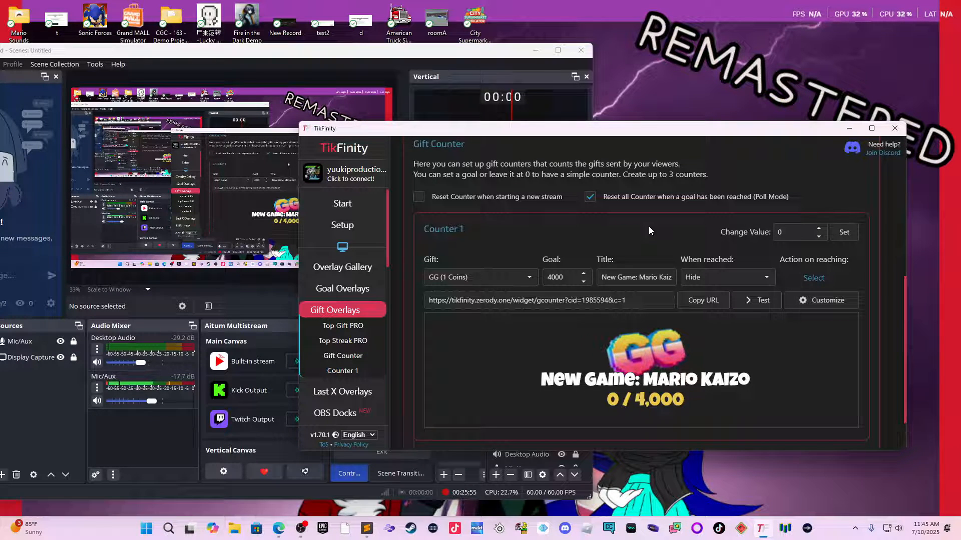
triple_click(645, 280)
key("BackSpace")
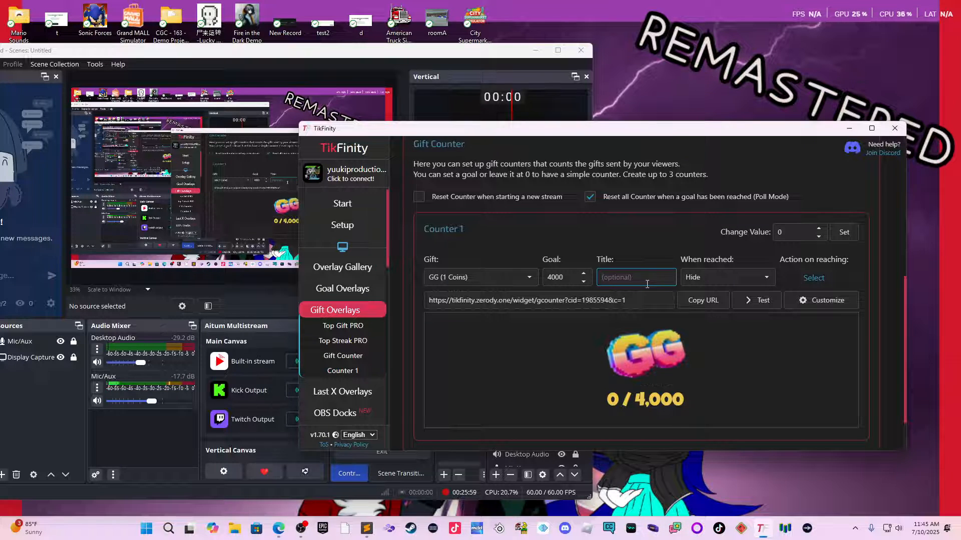
type("Plsay")
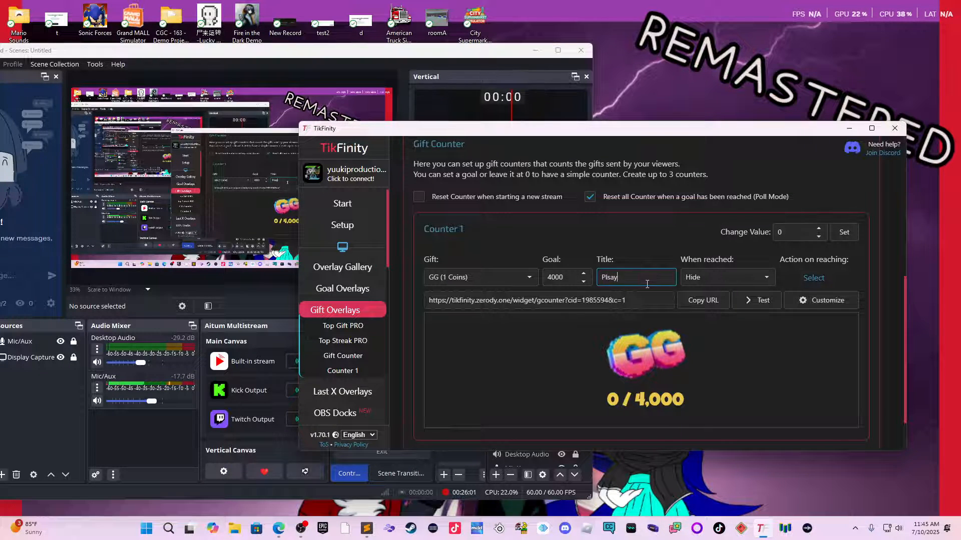
key("BackSpace")
key("BackSpace")
type("ay")
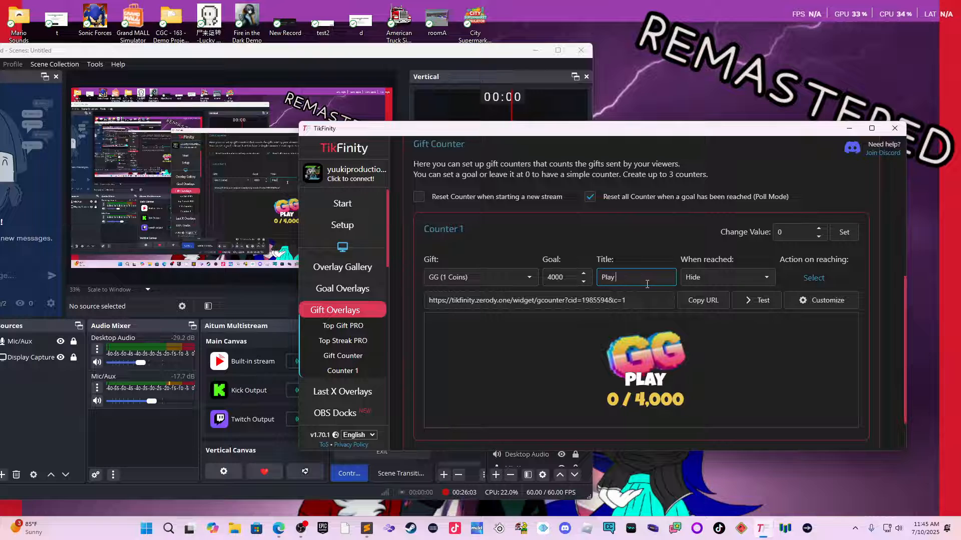
key("BackSpace")
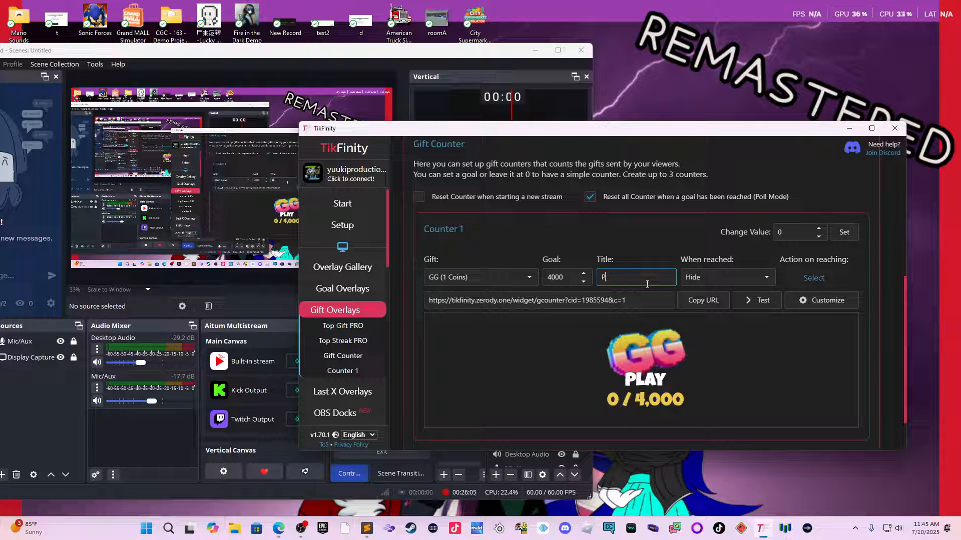
key("BackSpace")
type("Next Rom")
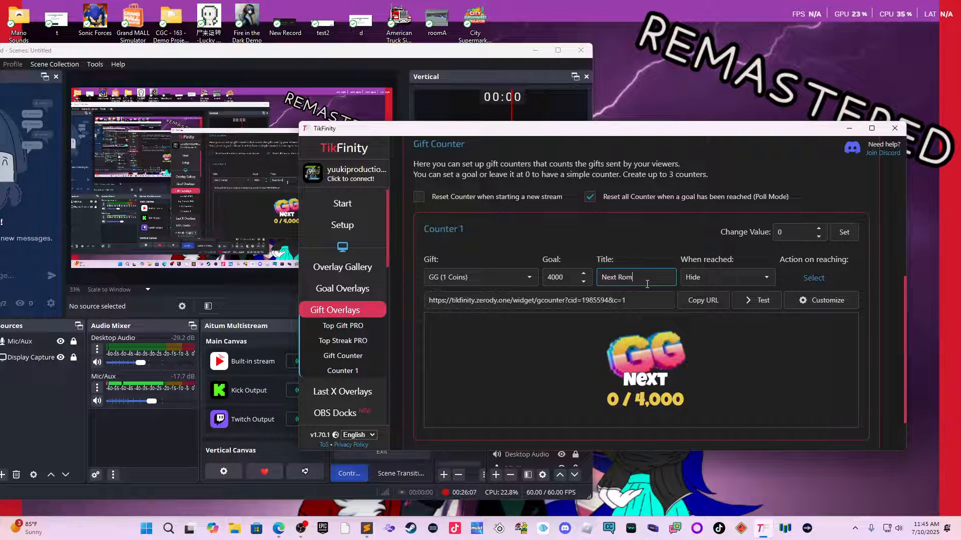
type(" hack is Kaizo")
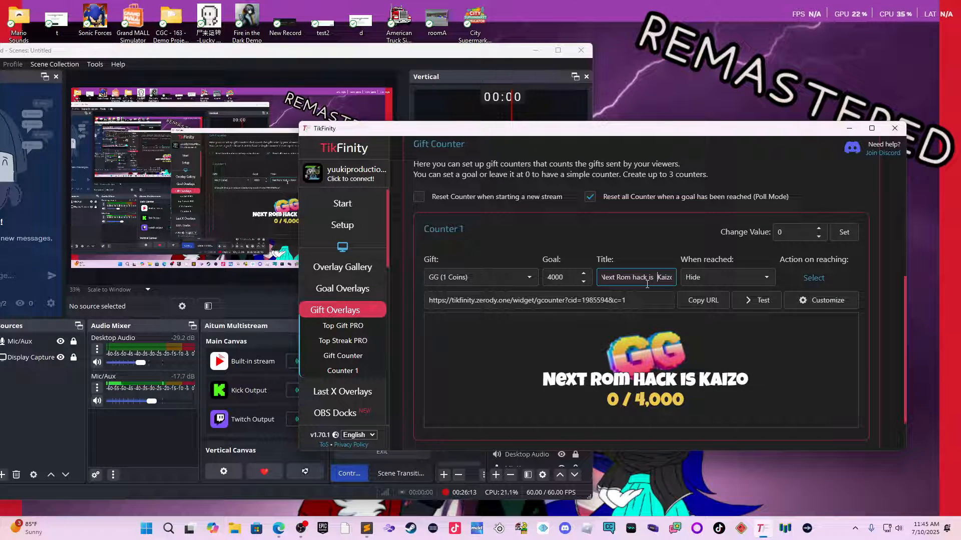
type("a")
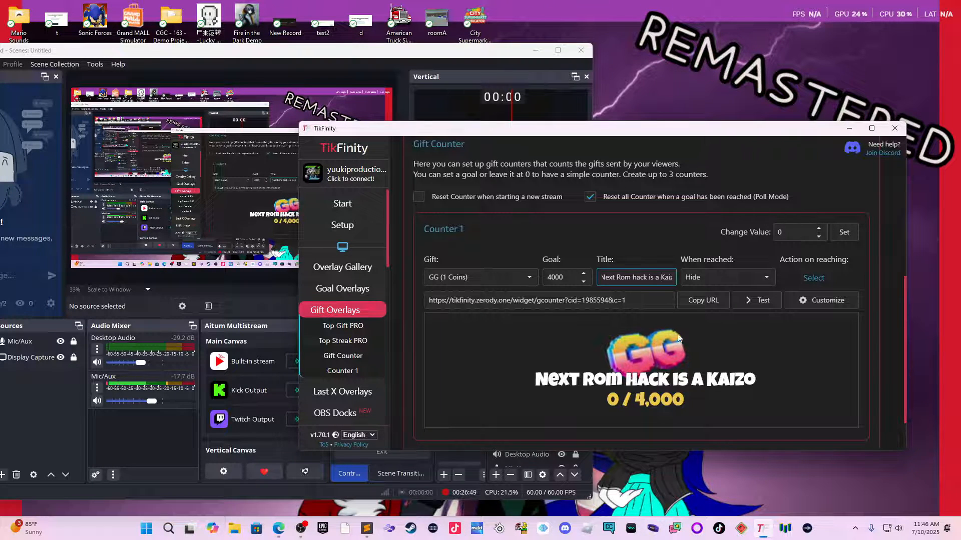
Test gift Counter 1 and move its overlay up to just below the timer in the OBS vertical scene.
left_click(749, 306)
left_click(119, 270)
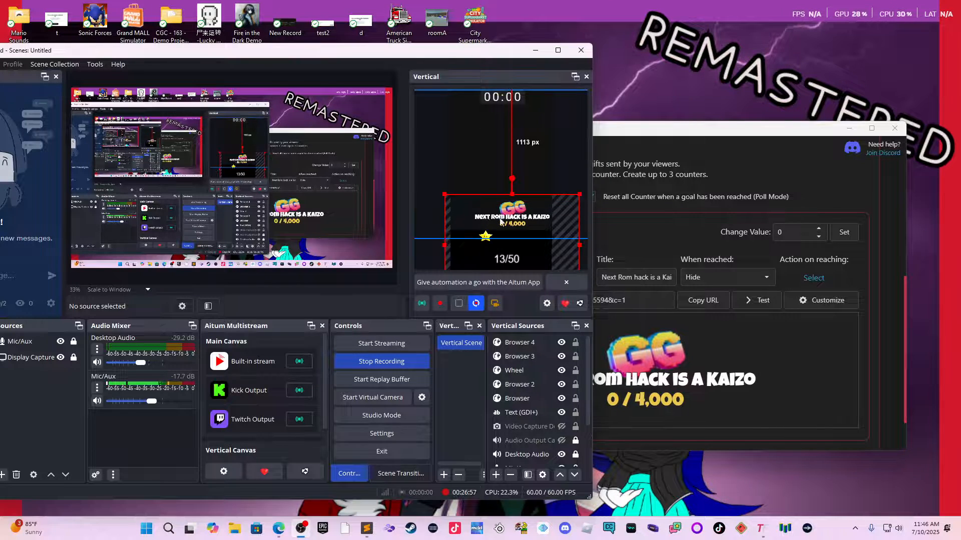
left_click_drag(507, 213, 503, 142)
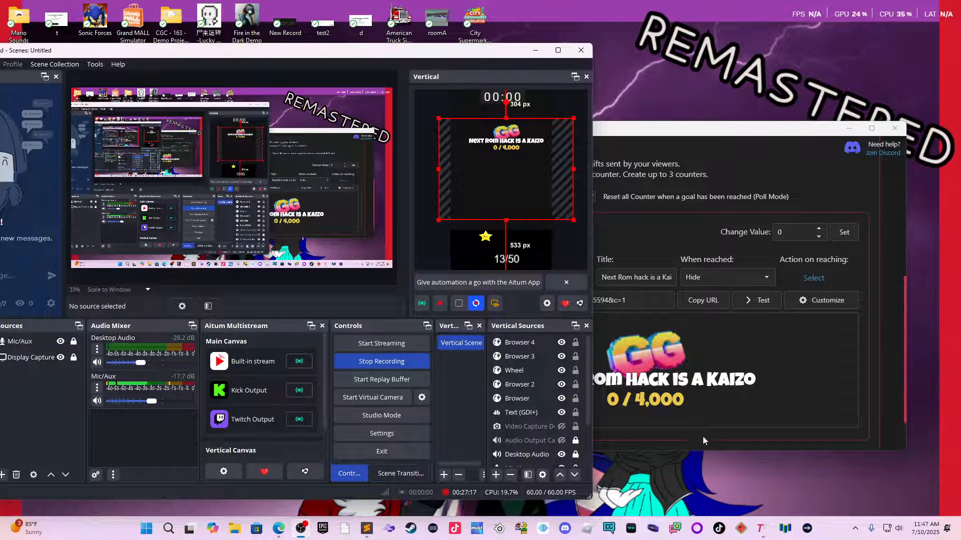
Open the overlay customization of gift Counter 1 in TikFinity and set the font to Monoton.
left_click(817, 300)
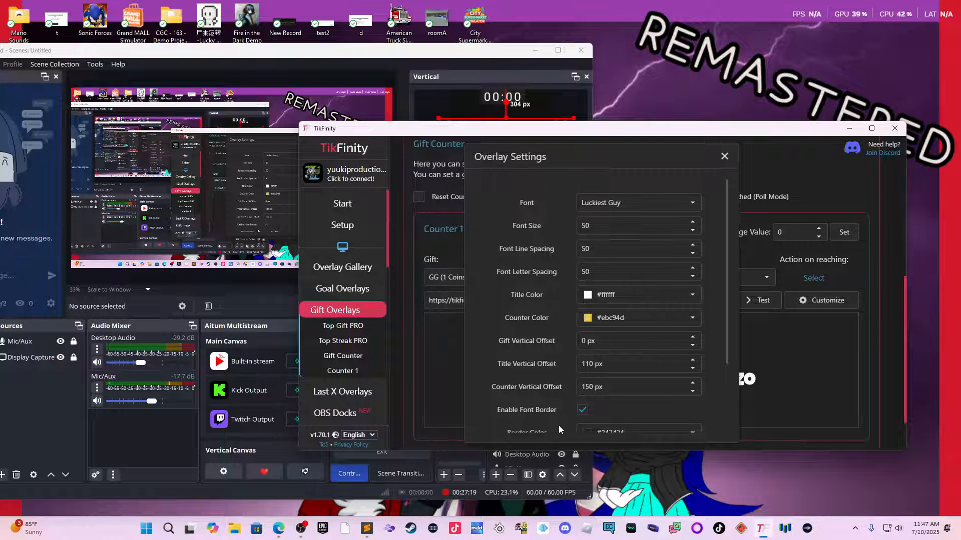
left_click(664, 204)
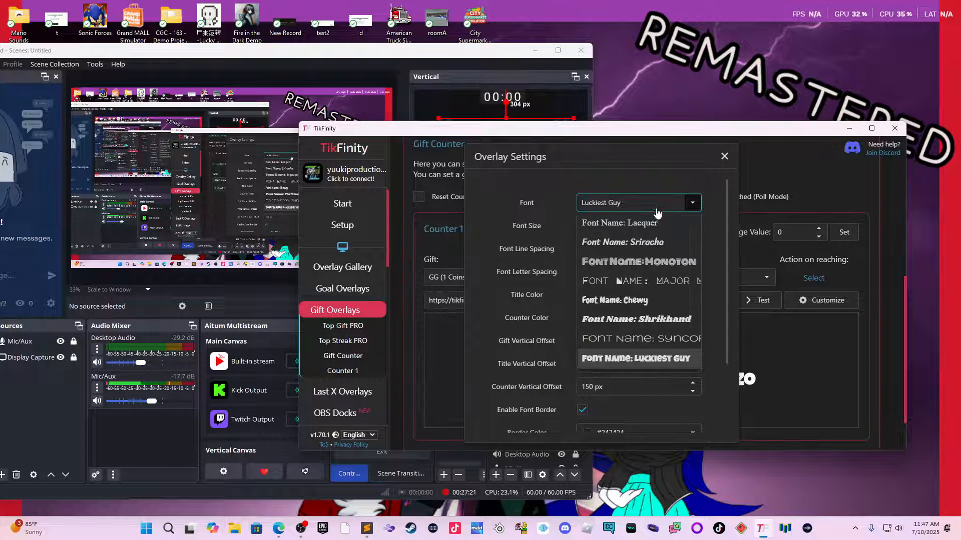
left_click(641, 261)
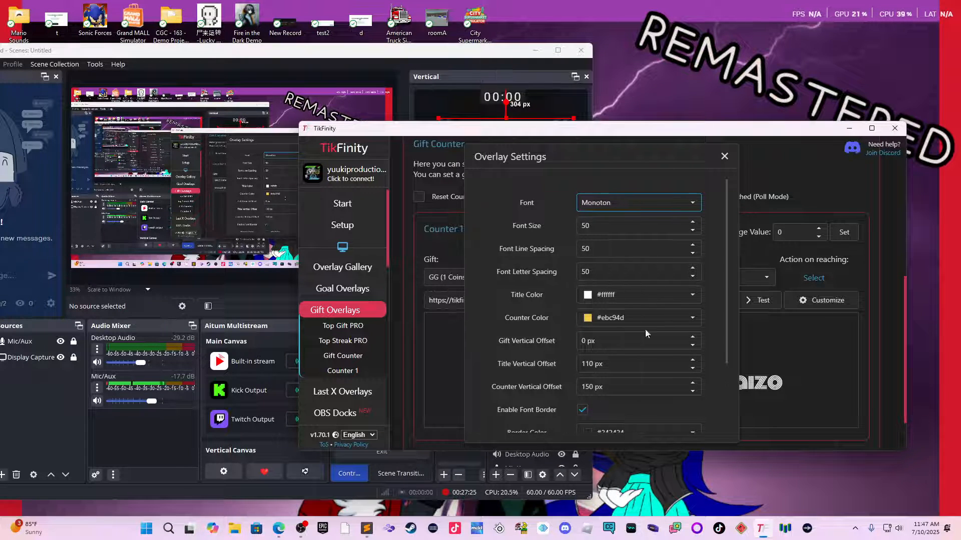
Try to change the overlay's counter color to green.
left_click(693, 318)
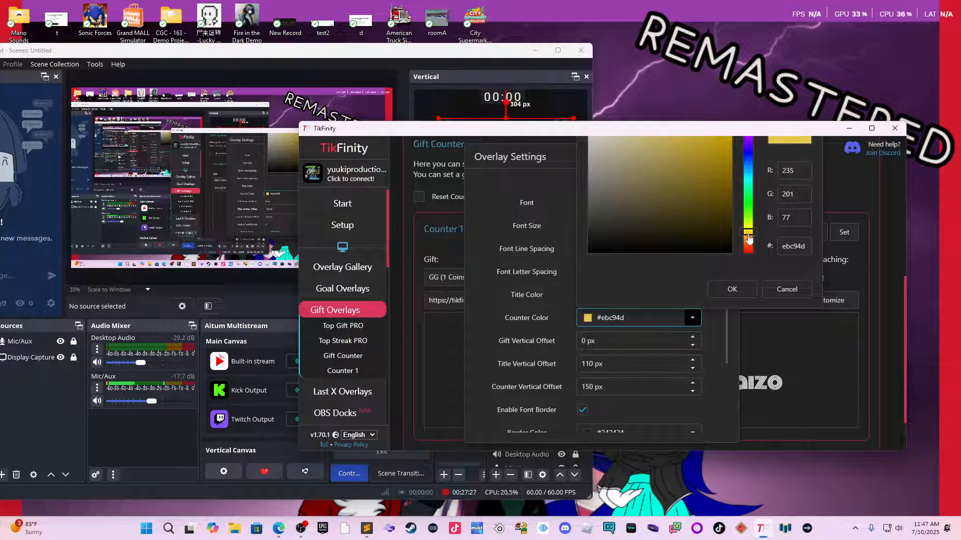
left_click_drag(748, 236, 754, 203)
left_click_drag(720, 165, 733, 129)
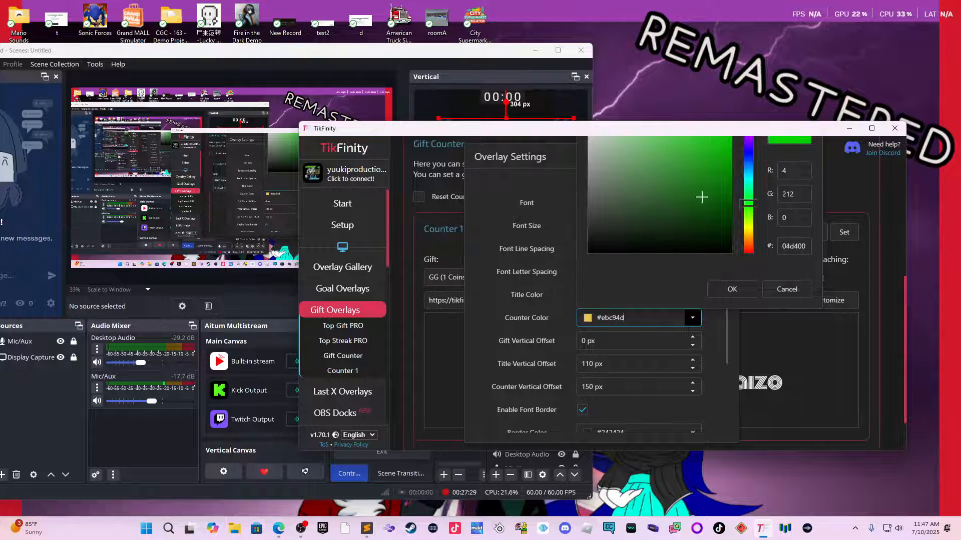
left_click(699, 326)
Review the remaining overlay settings, apply them, and check the updated preview of gift Counter 1.
scroll(707, 326, "down", 3)
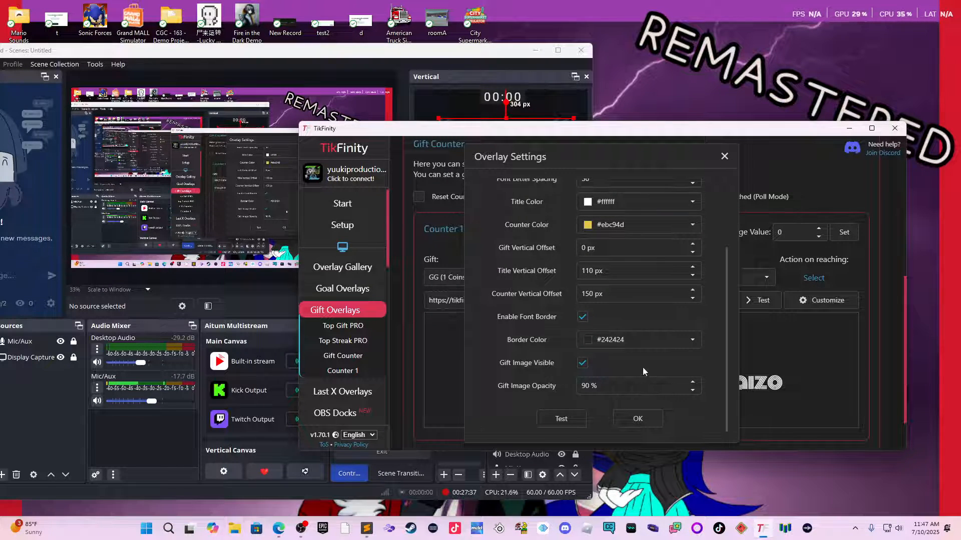
left_click(636, 421)
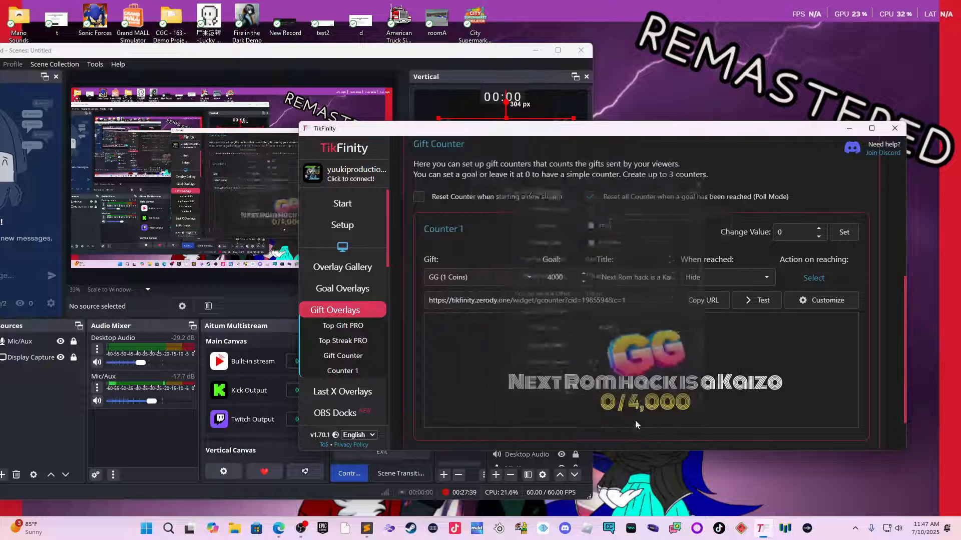
scroll(678, 318, "down", 1)
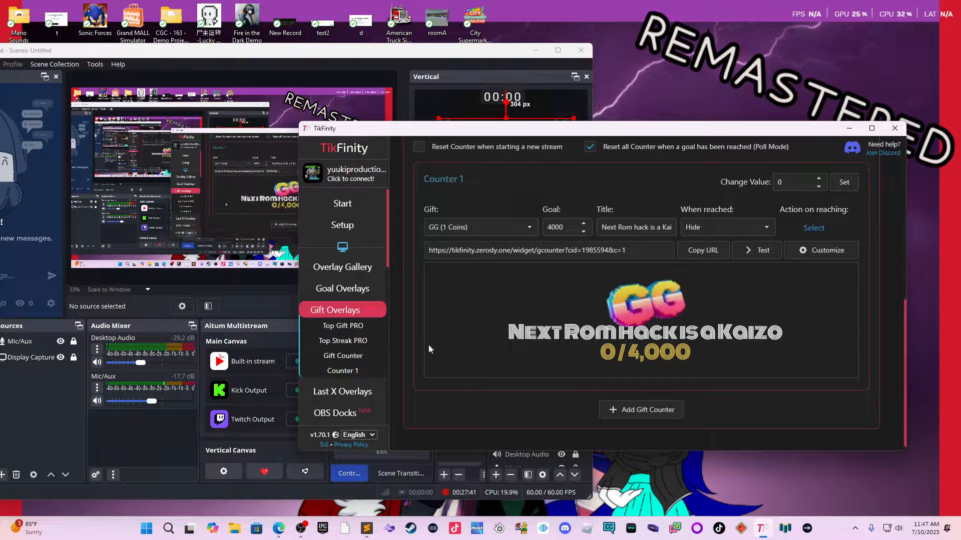
Look through TikFinity's list of features and the Gift Counter section with its reset options.
scroll(368, 275, "down", 4)
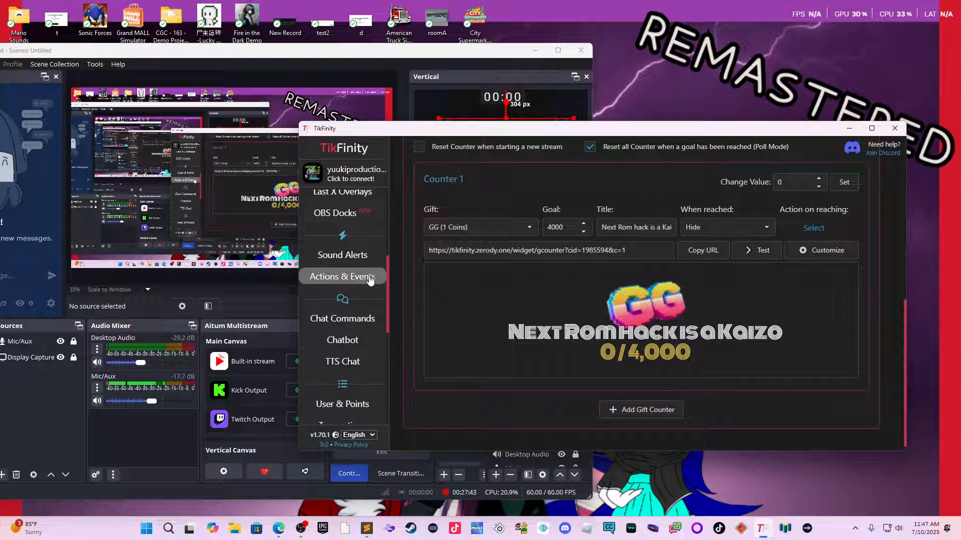
scroll(369, 278, "down", 4)
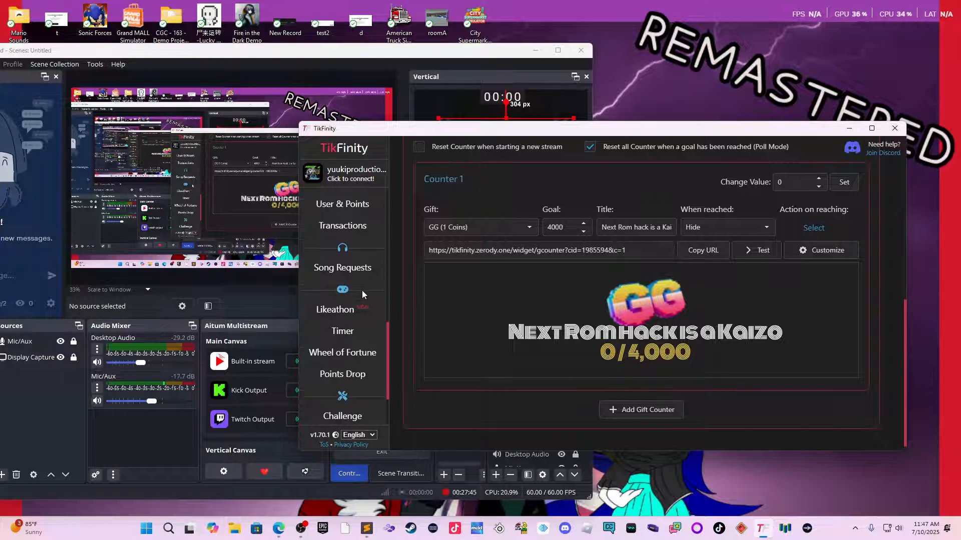
scroll(362, 293, "down", 2)
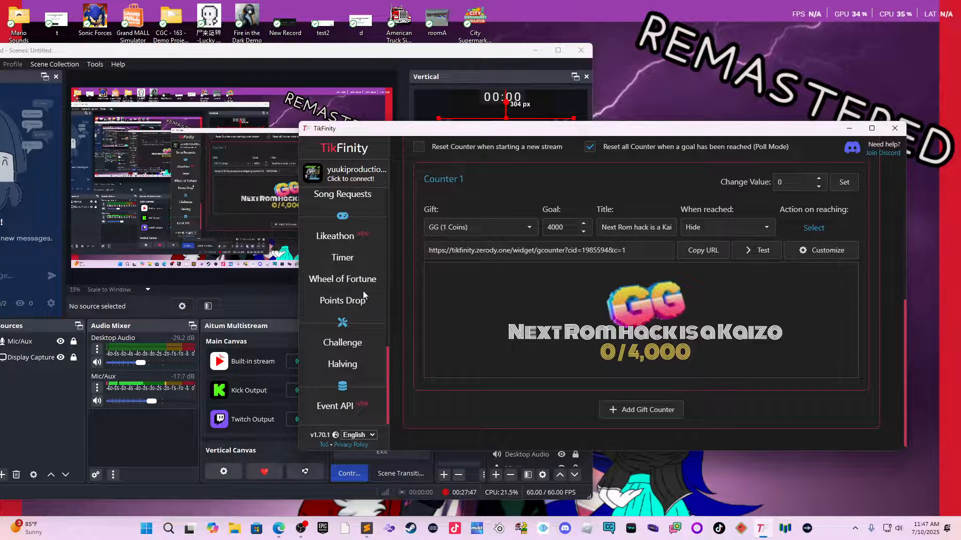
scroll(363, 294, "up", 8)
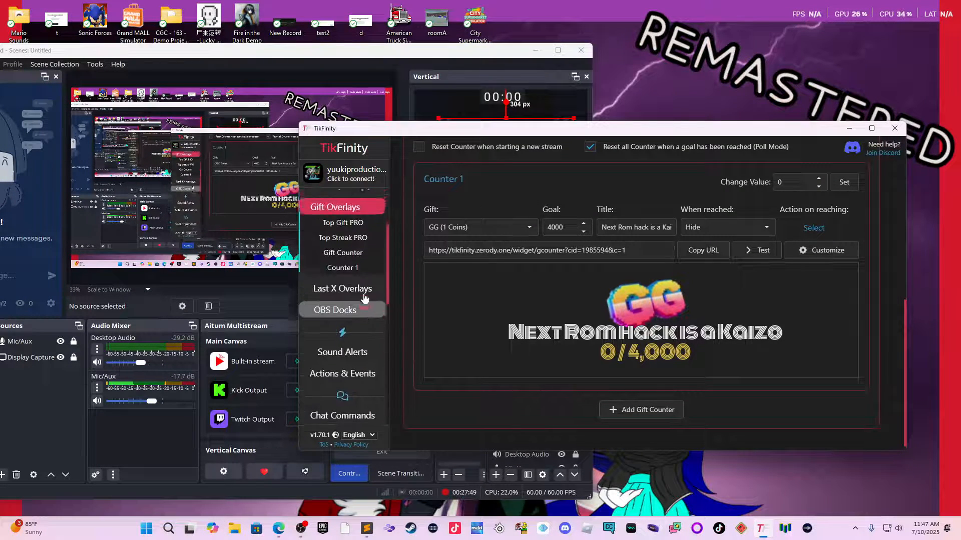
scroll(363, 298, "up", 2)
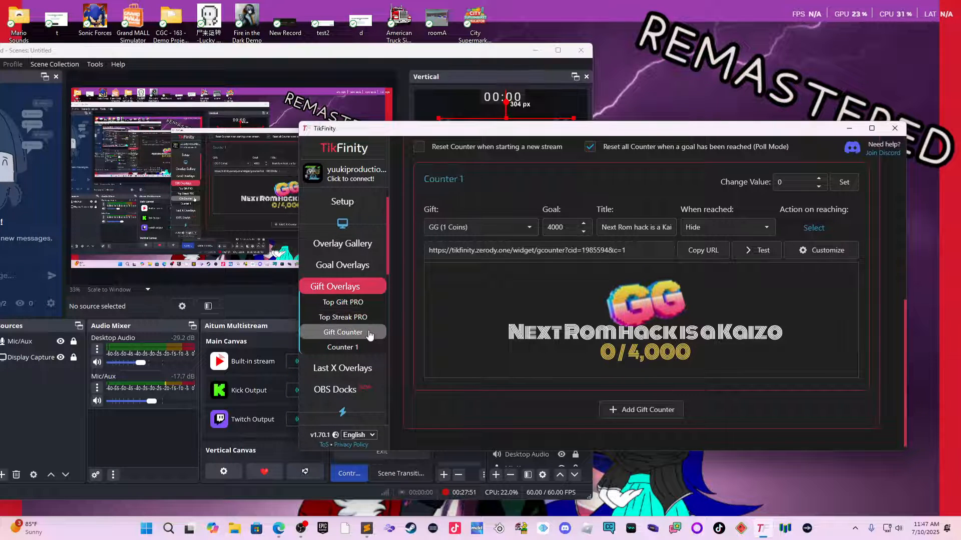
left_click(369, 334)
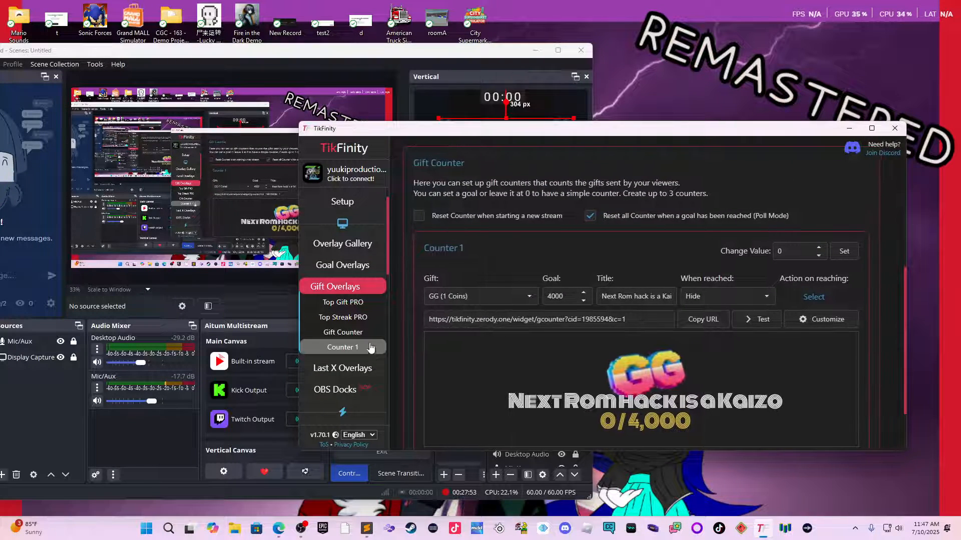
scroll(363, 320, "down", 5)
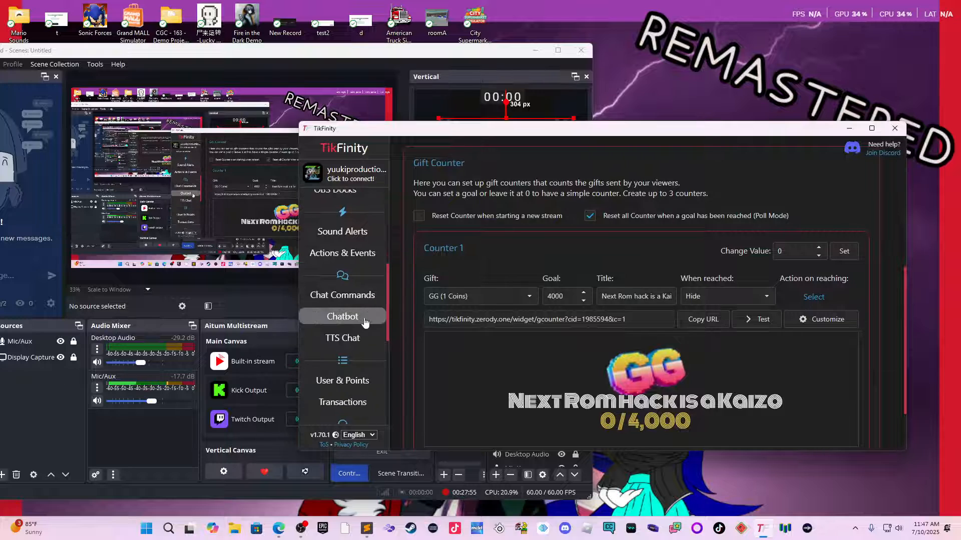
scroll(366, 321, "down", 4)
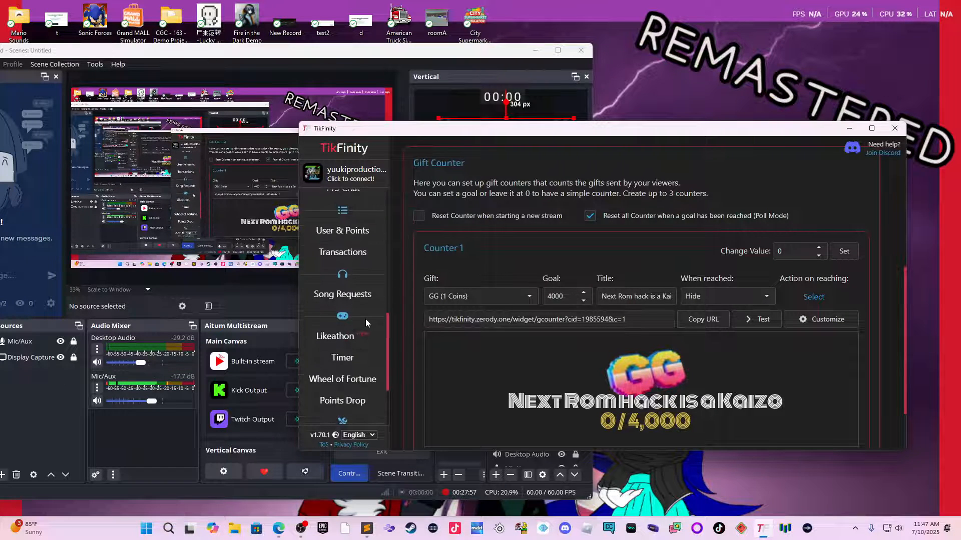
scroll(363, 336, "down", 1)
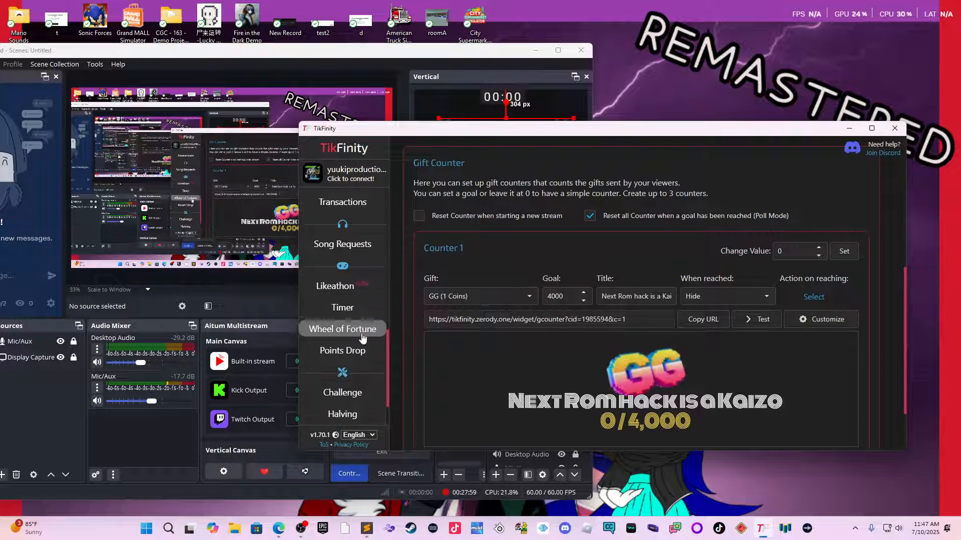
scroll(350, 345, "down", 1)
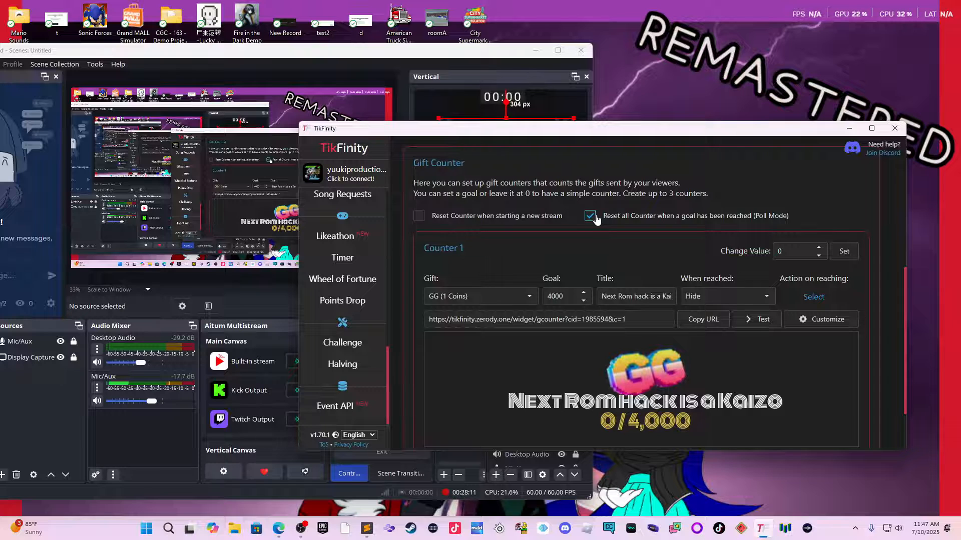
Try to add a second gift counter, look over the TikFinity Pro feature comparison, and close it.
scroll(576, 235, "down", 2)
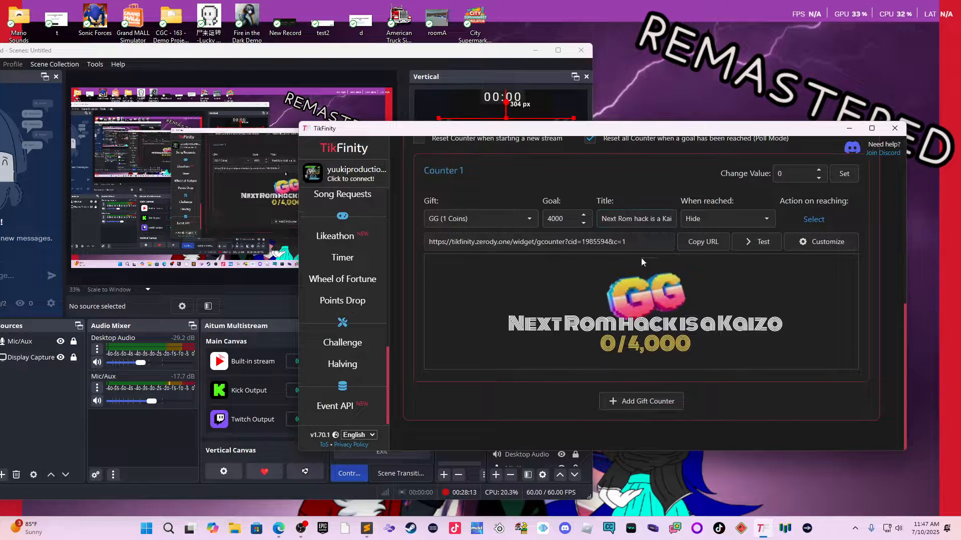
double_click(626, 411)
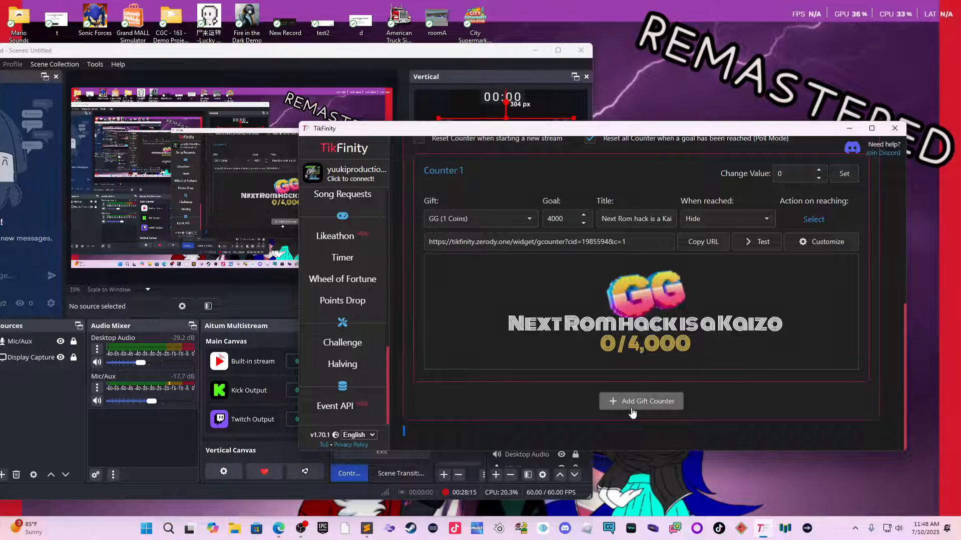
left_click(632, 410)
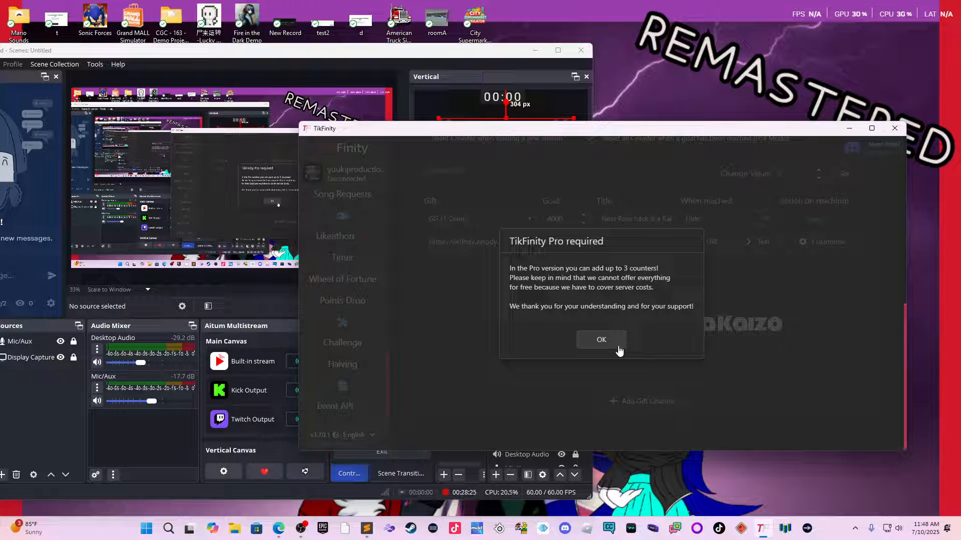
left_click(600, 340)
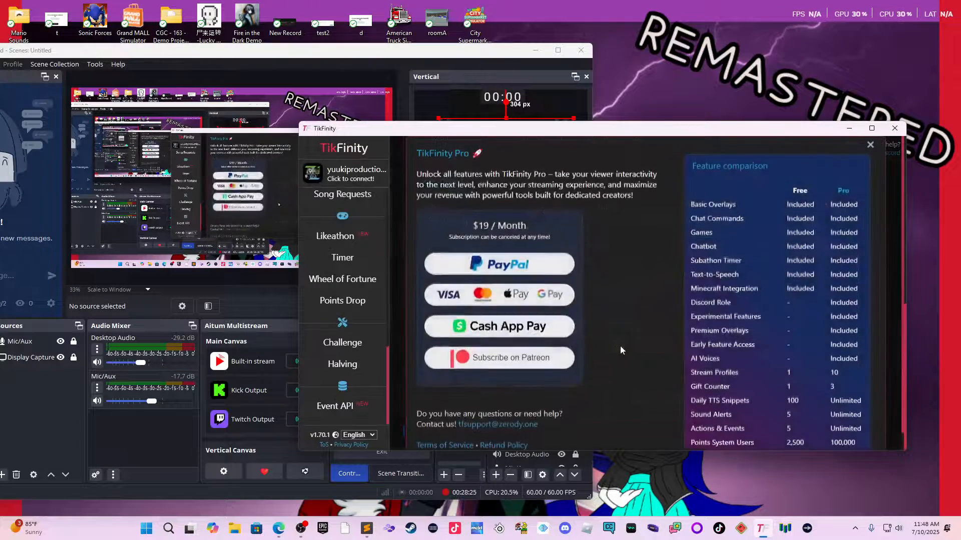
left_click(870, 144)
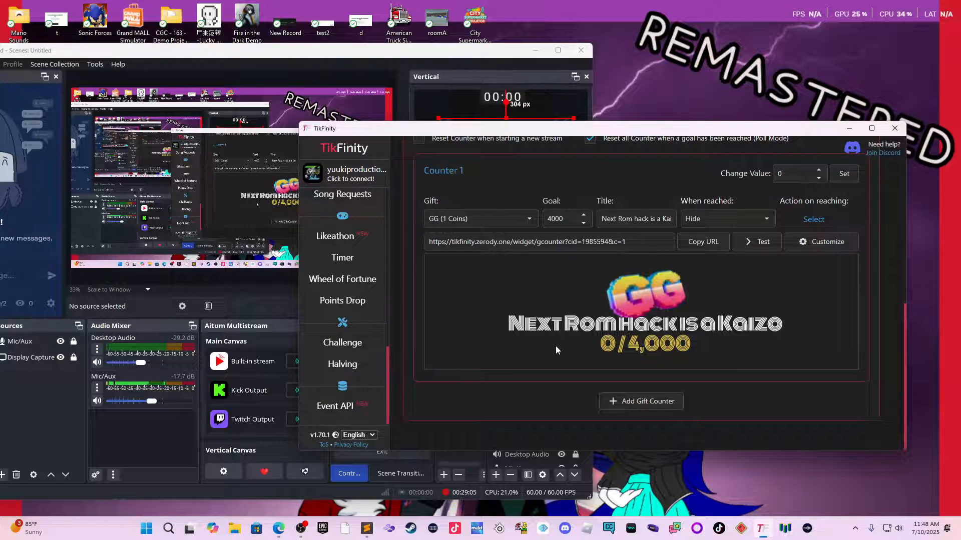
Browse the feature list, visit the Start page, and open the Goal Overlays.
scroll(343, 376, "up", 1)
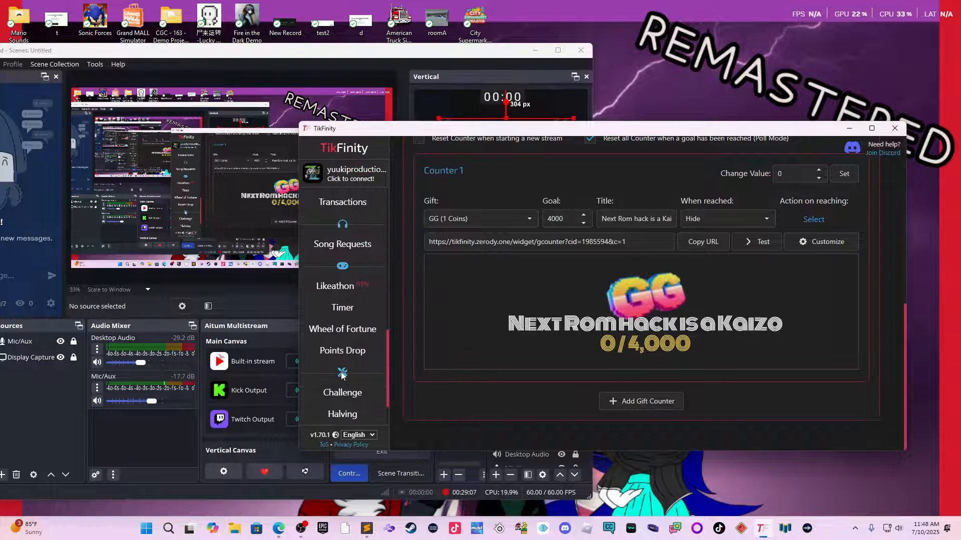
scroll(356, 371, "up", 5)
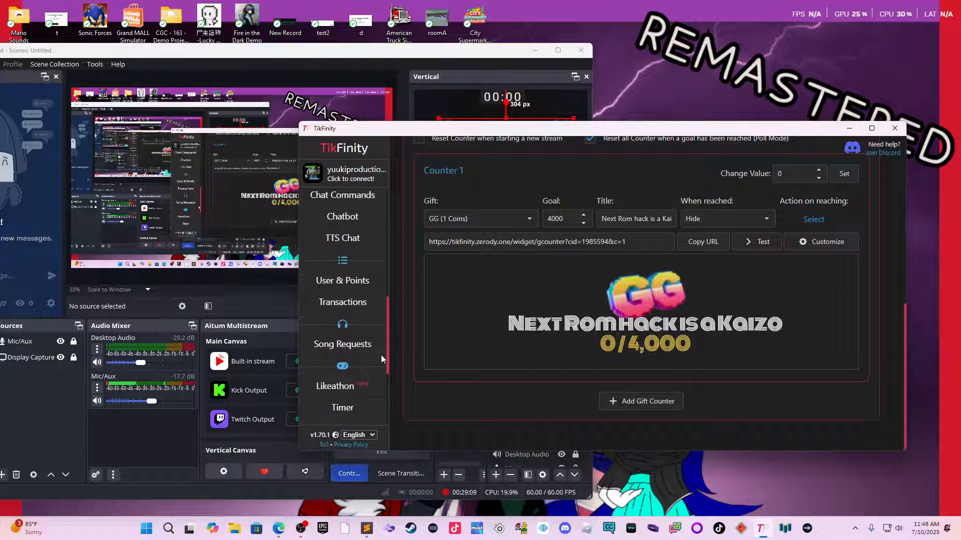
scroll(380, 345, "up", 4)
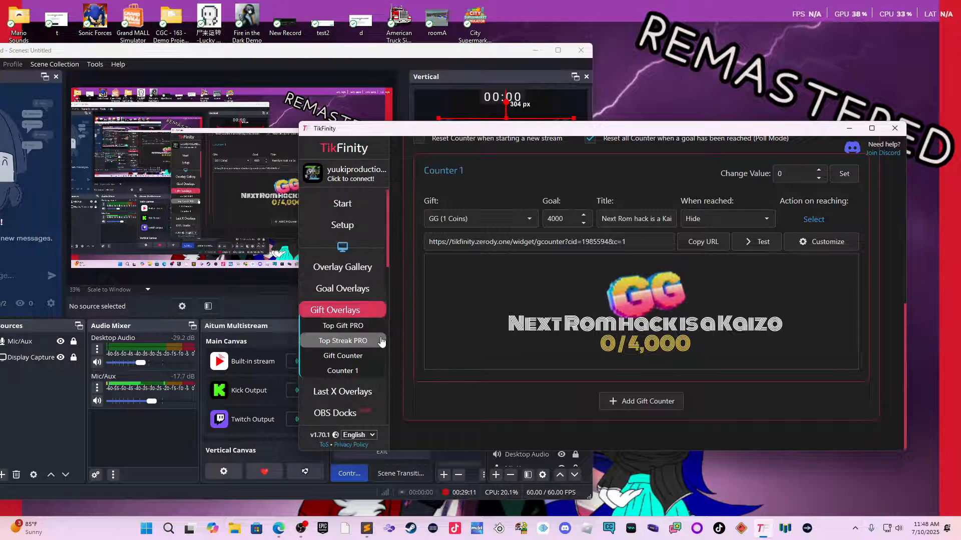
scroll(363, 323, "down", 1)
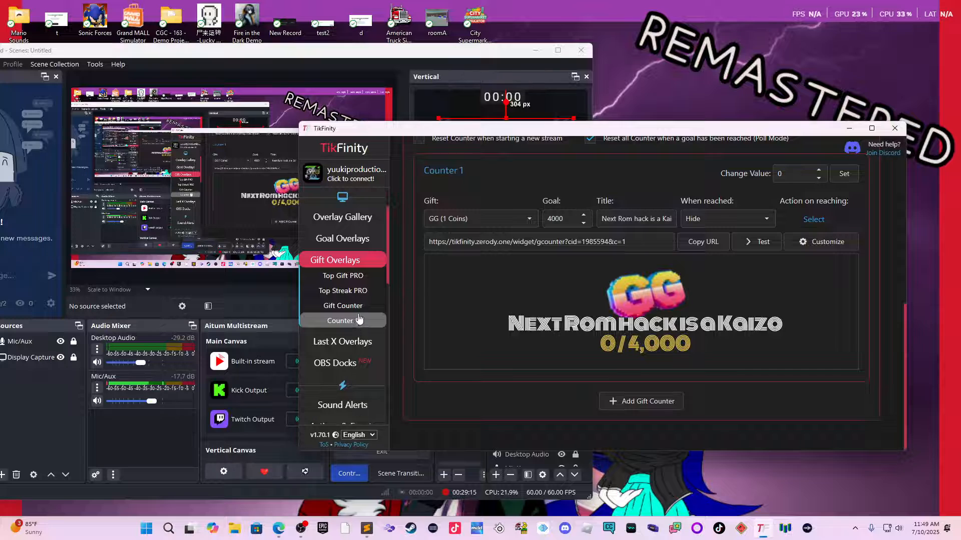
scroll(363, 306, "up", 1)
scroll(362, 302, "up", 1)
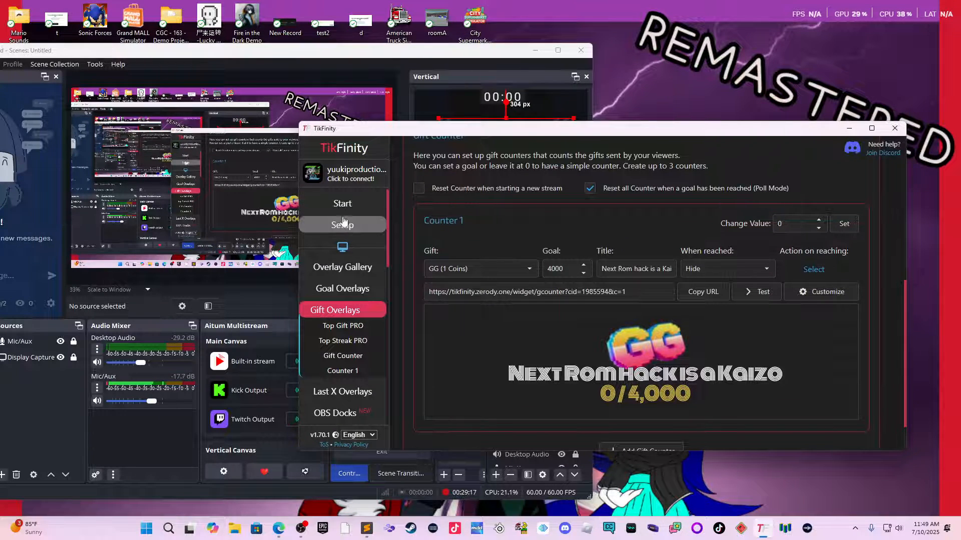
left_click(342, 203)
scroll(356, 290, "down", 8)
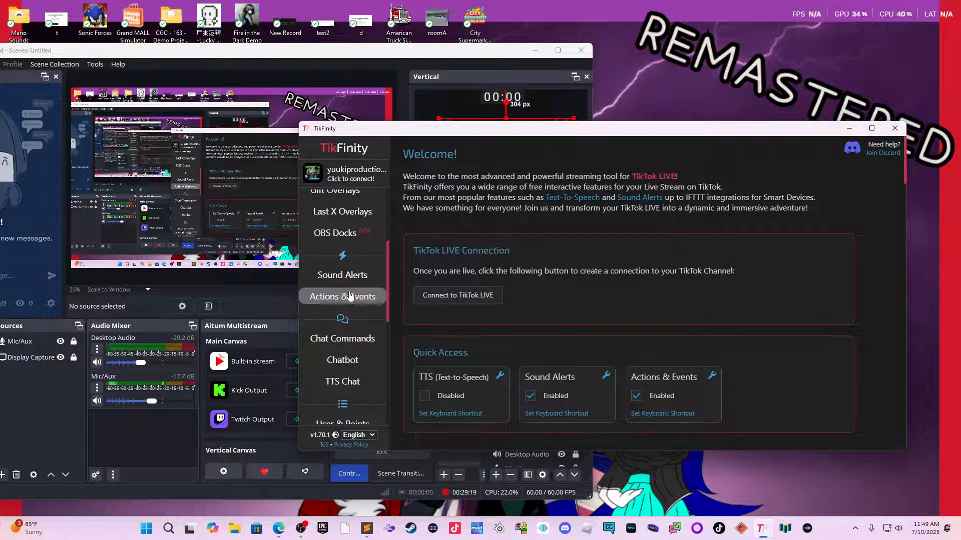
scroll(347, 310, "down", 1)
scroll(344, 311, "up", 6)
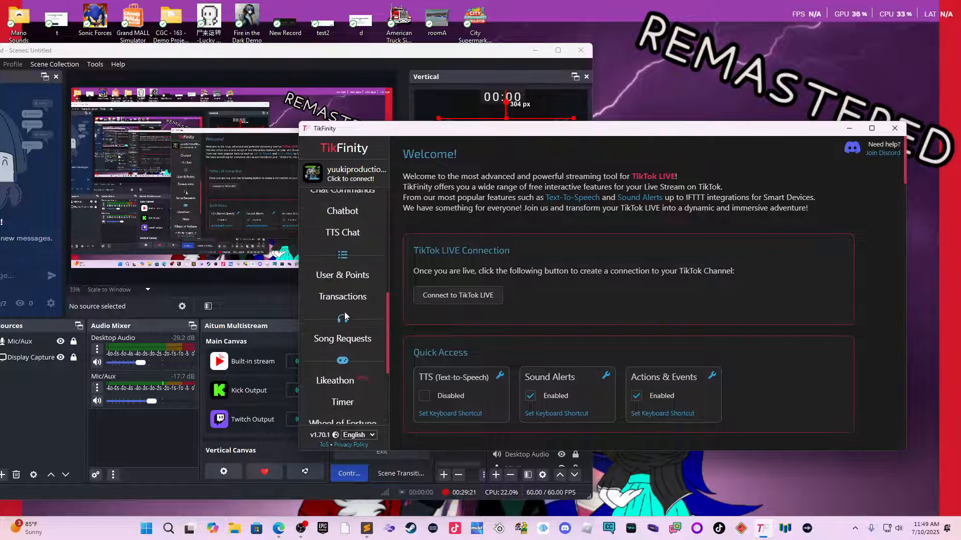
scroll(350, 311, "up", 3)
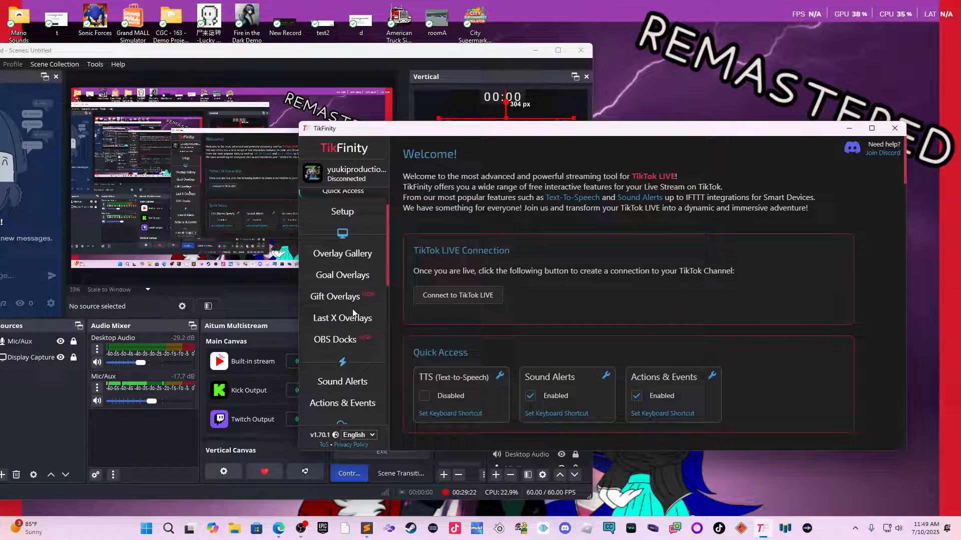
left_click(358, 282)
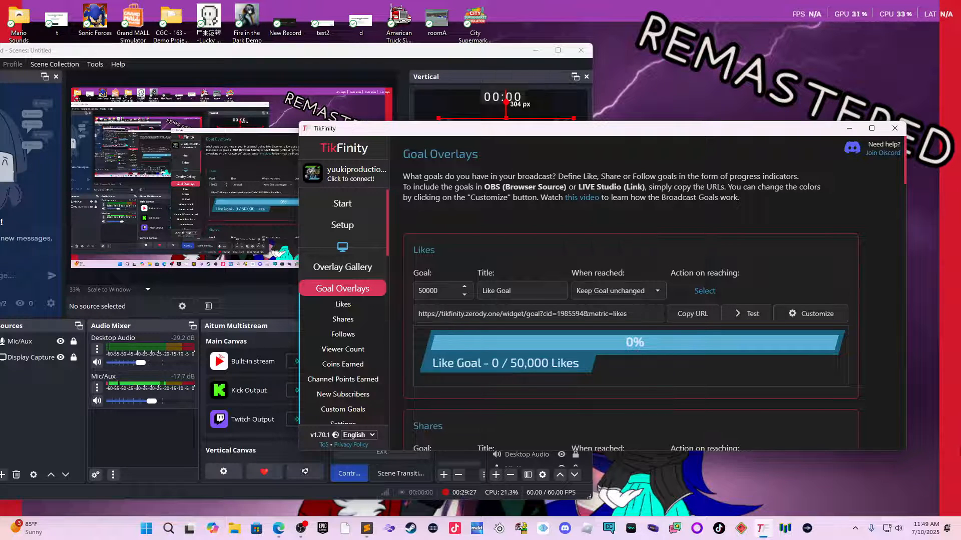
Review the goal overlays for likes, shares, follows, viewers, coins, channel points and subscribers, ending at the Custom Goals.
scroll(609, 278, "down", 8)
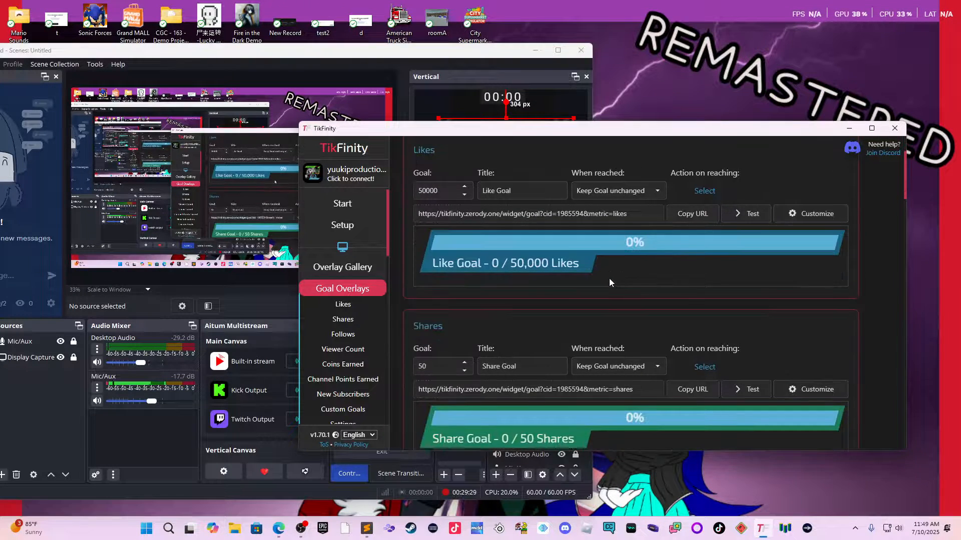
scroll(572, 226, "down", 5)
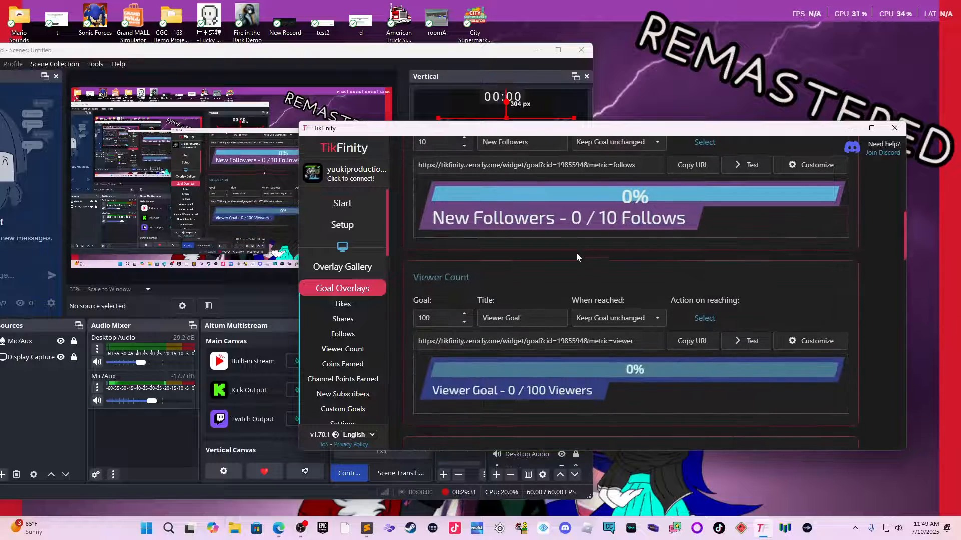
scroll(598, 290, "down", 5)
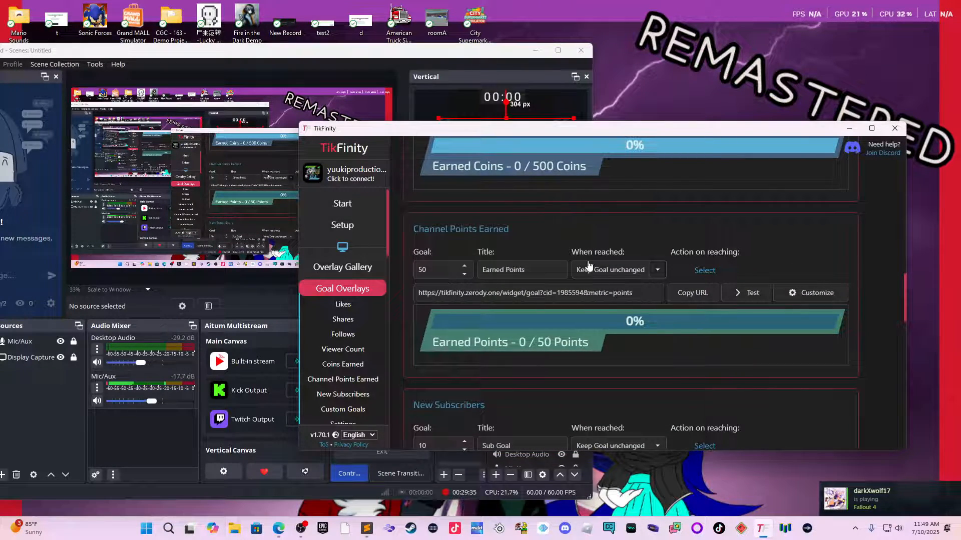
scroll(579, 321, "down", 1)
scroll(579, 321, "down", 4)
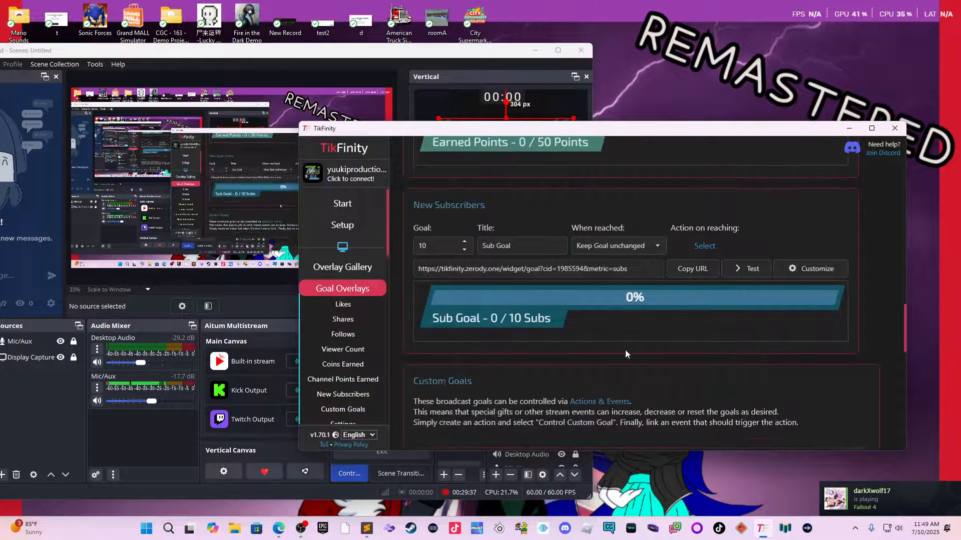
scroll(626, 379, "down", 2)
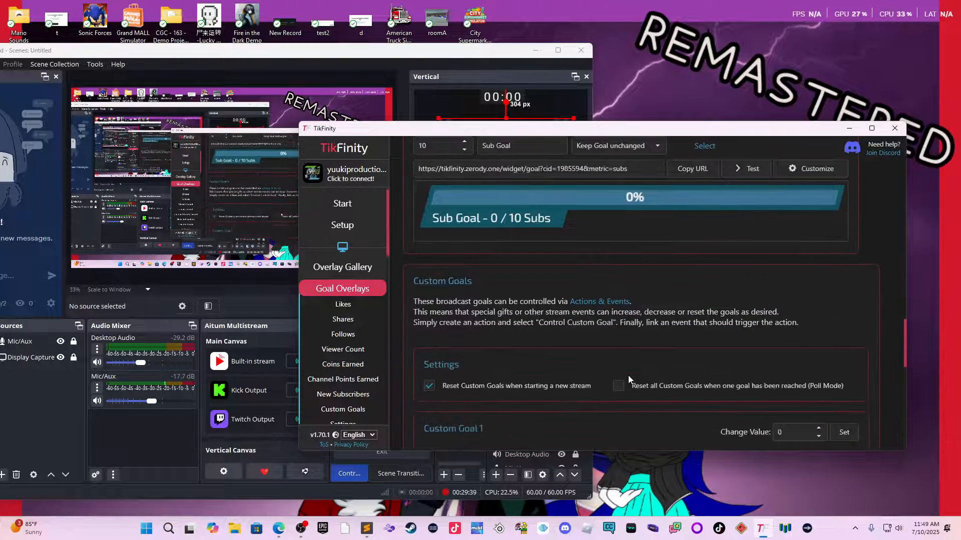
Disable resetting custom goals when a new stream starts and copy the overlay URL of Custom Goal 1.
scroll(628, 380, "down", 3)
scroll(628, 386, "down", 1)
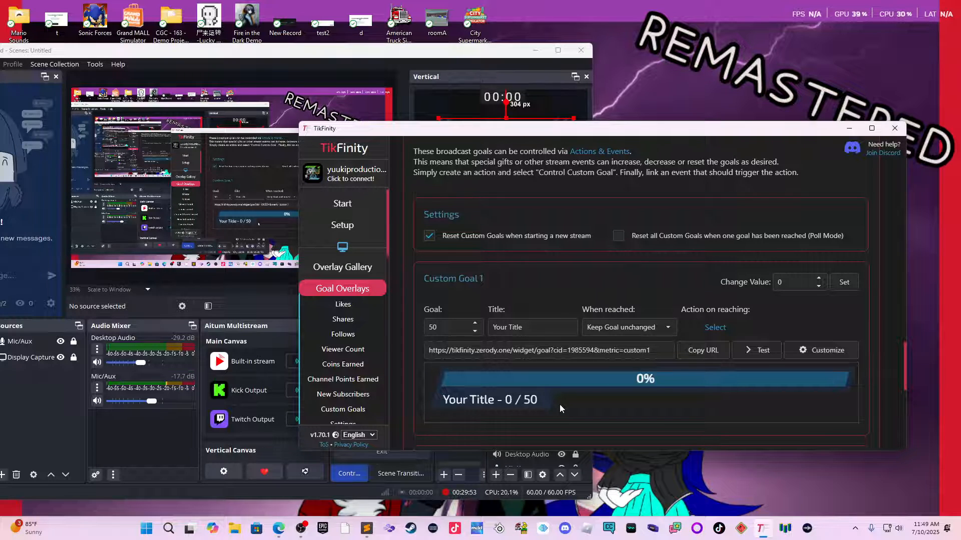
left_click(430, 236)
left_click(692, 361)
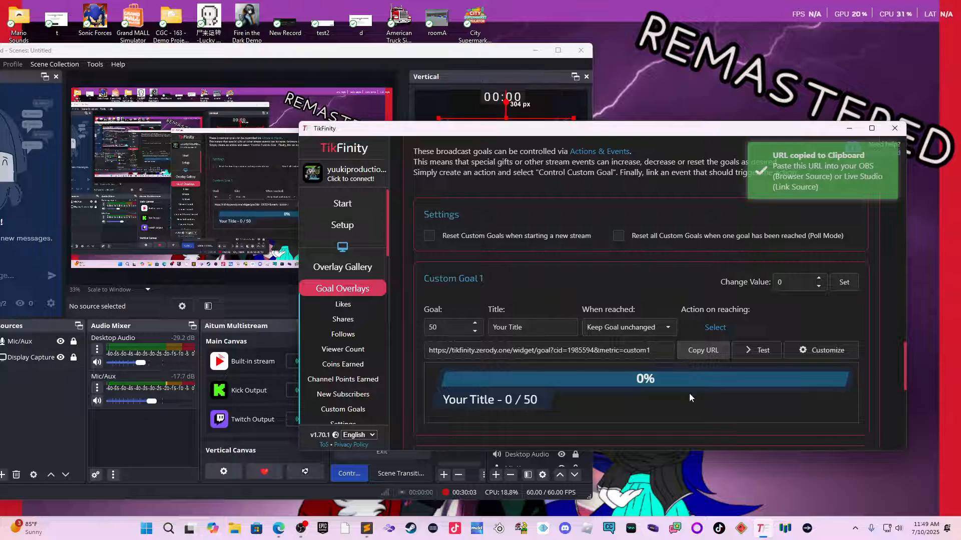
Switch to OBS and add a new browser source to the vertical scene with the copied Custom Goal 1 overlay URL.
left_click(296, 298)
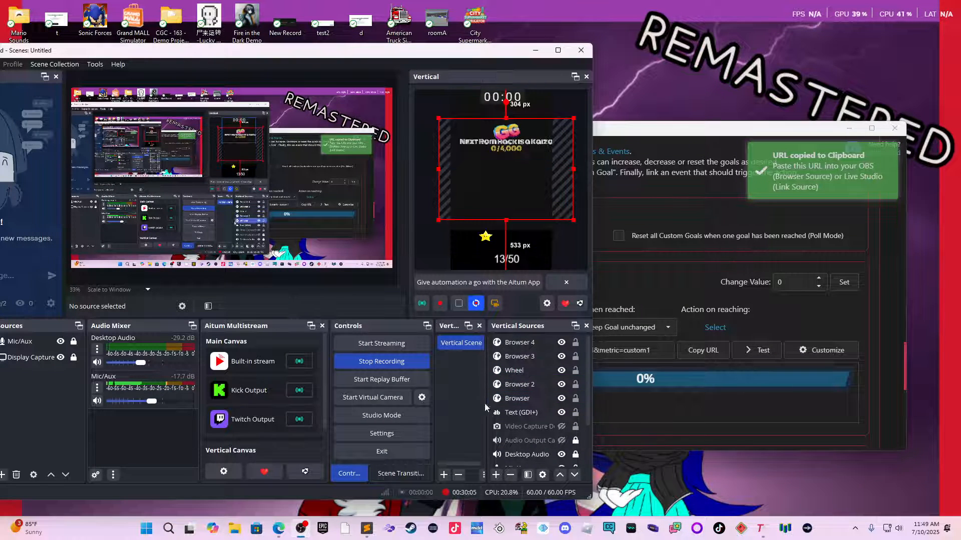
left_click(495, 475)
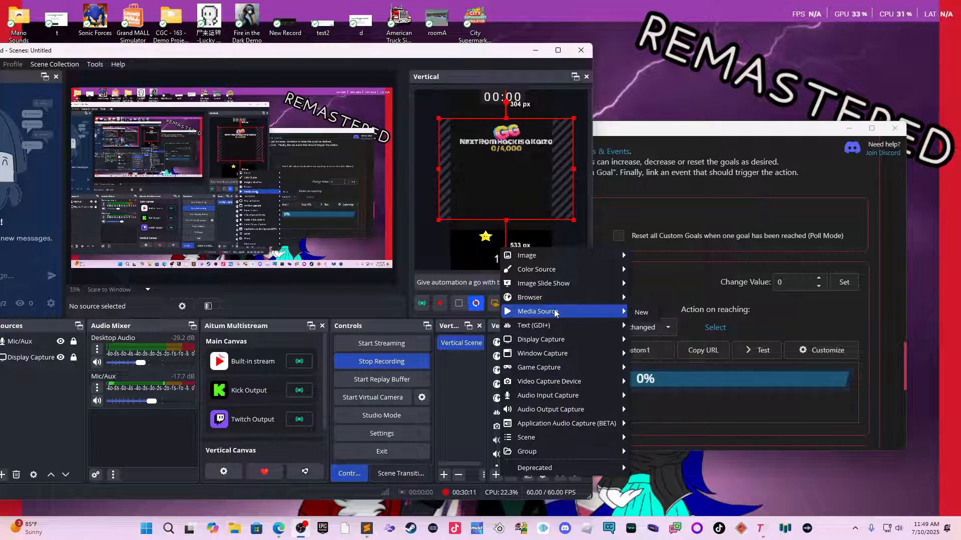
left_click(642, 298)
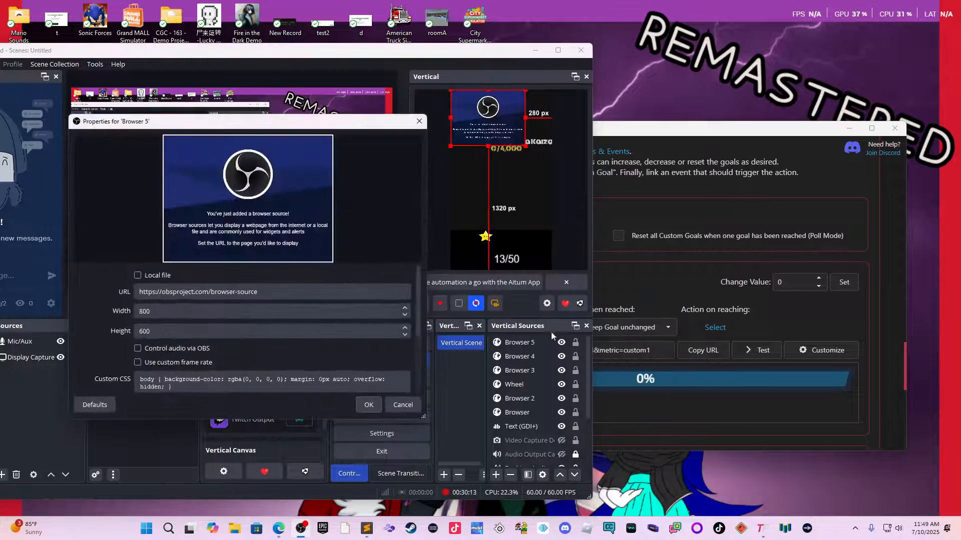
key("ctrl+a")
key("ctrl+v")
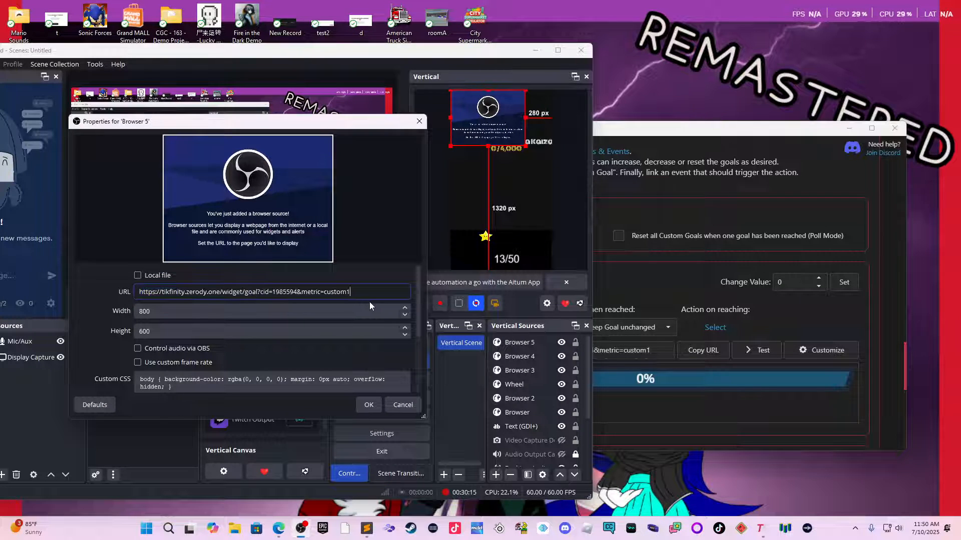
left_click(369, 405)
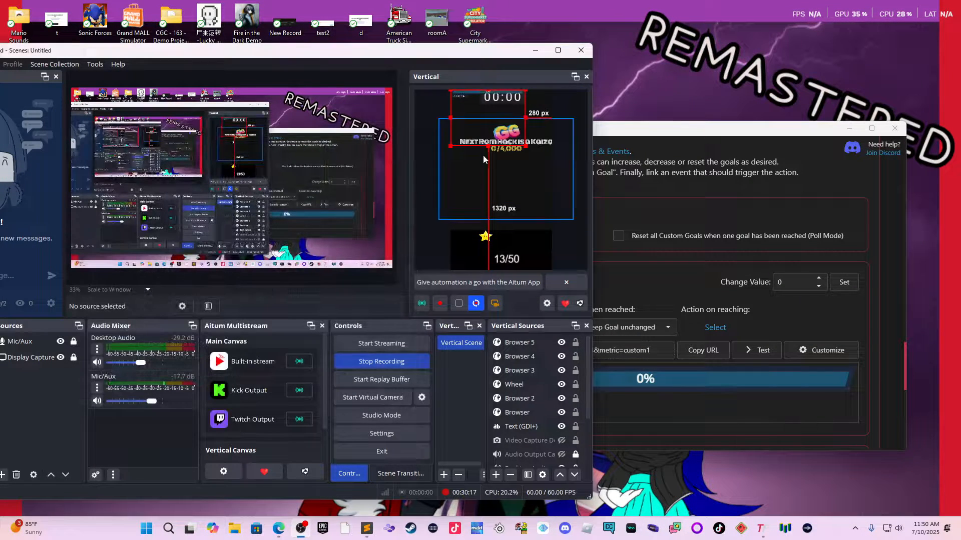
Move the goal overlay down near the gift counter on the vertical canvas, enlarge it, and test Custom Goal 1 in TikFinity.
left_click_drag(482, 155, 488, 208)
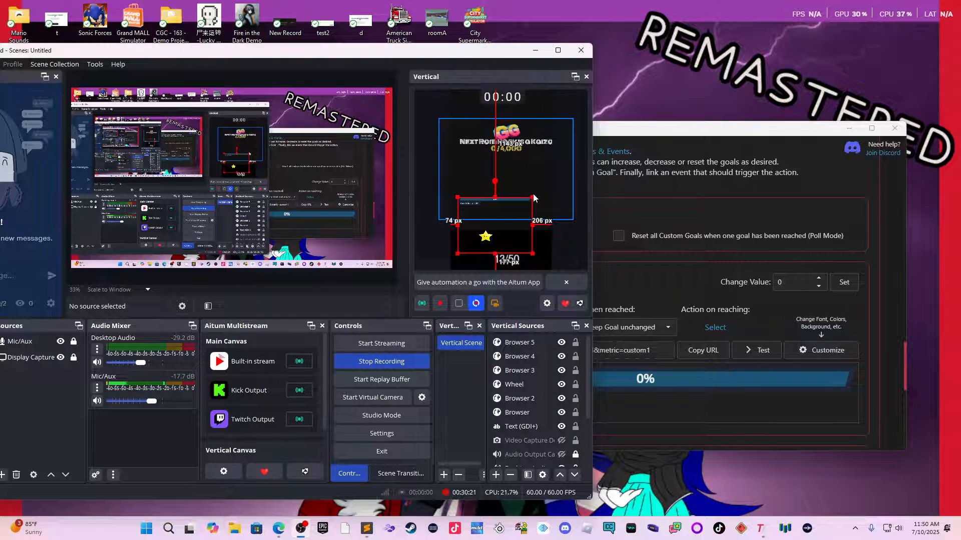
left_click_drag(531, 195, 540, 223)
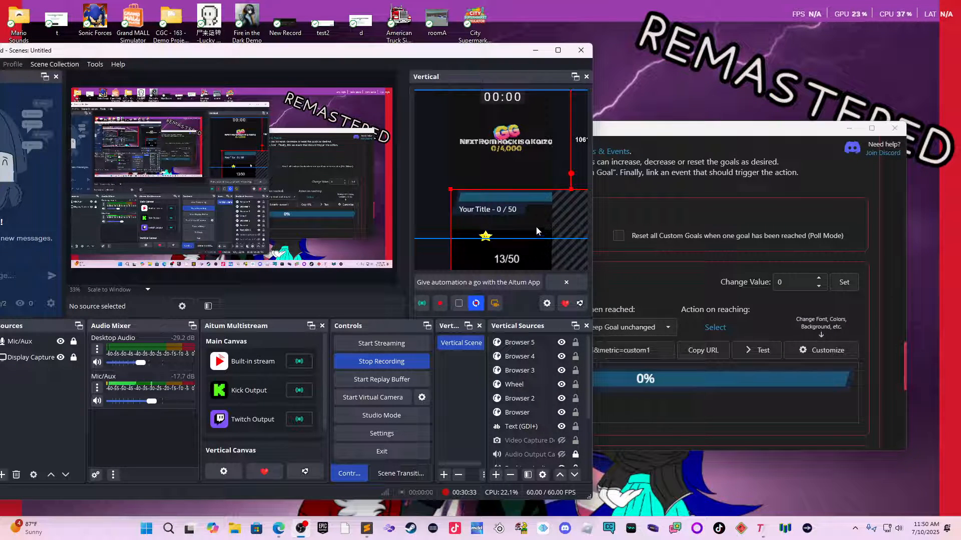
left_click(759, 359)
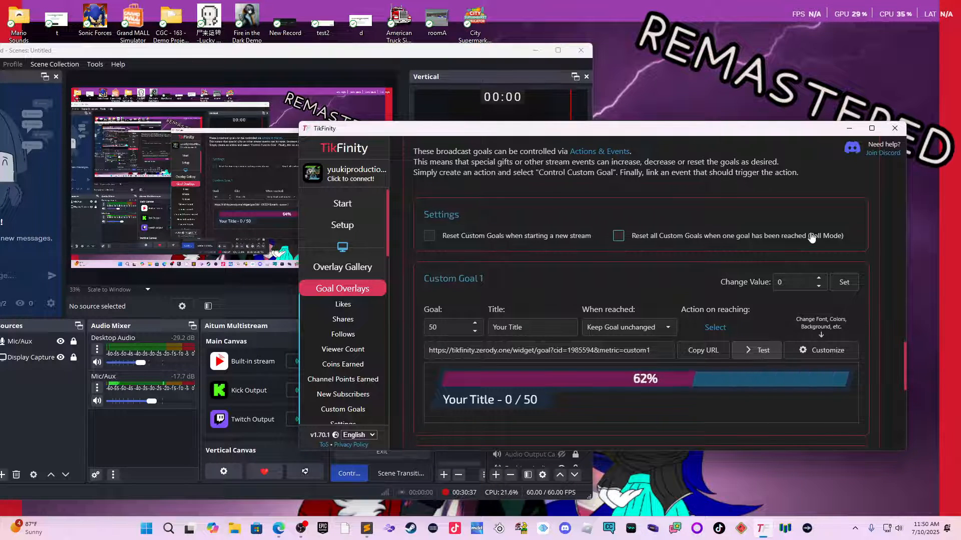
Set the current value of Custom Goal 1 to 10, repositioning the TikFinity window as needed to reveal the vertical canvas.
left_click_drag(759, 128, 814, 172)
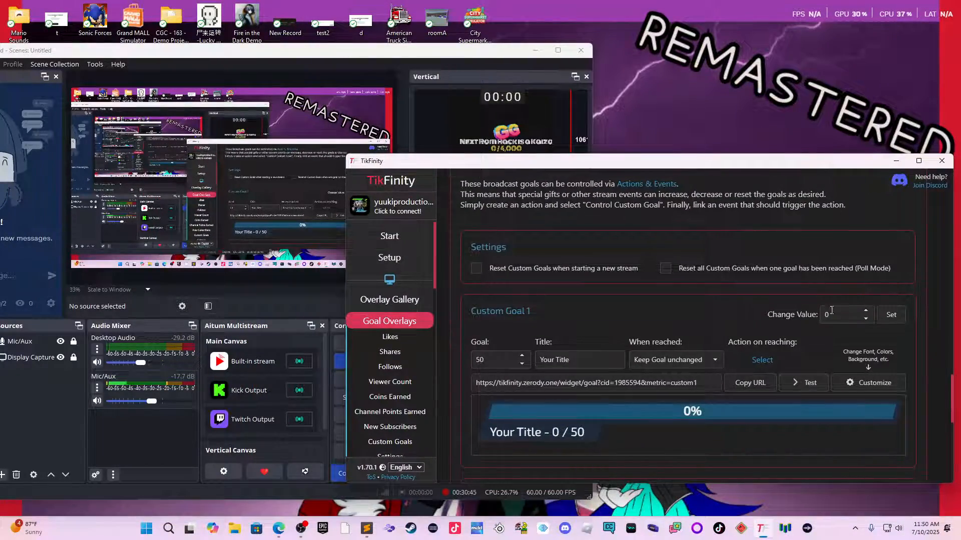
left_click(857, 315)
key("BackSpace")
type("10")
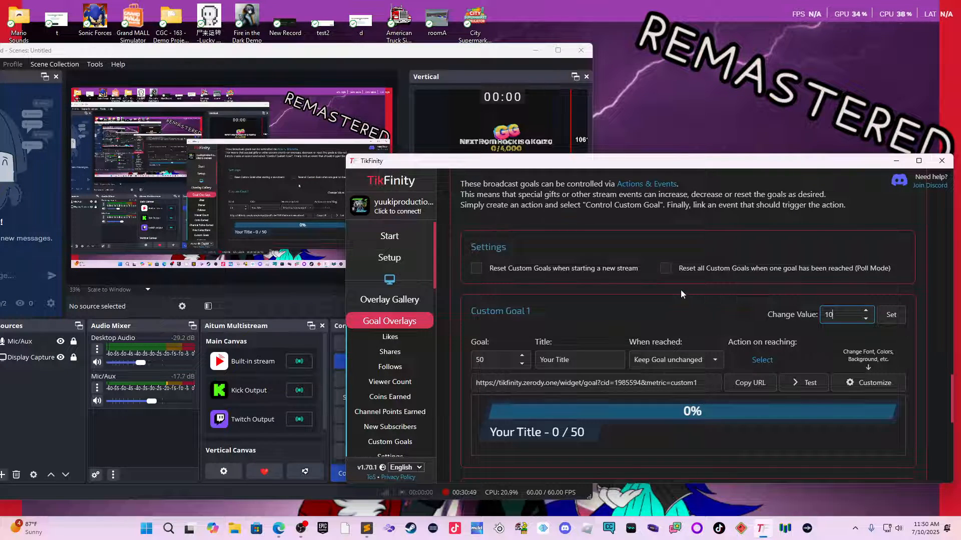
left_click(886, 315)
left_click(886, 319)
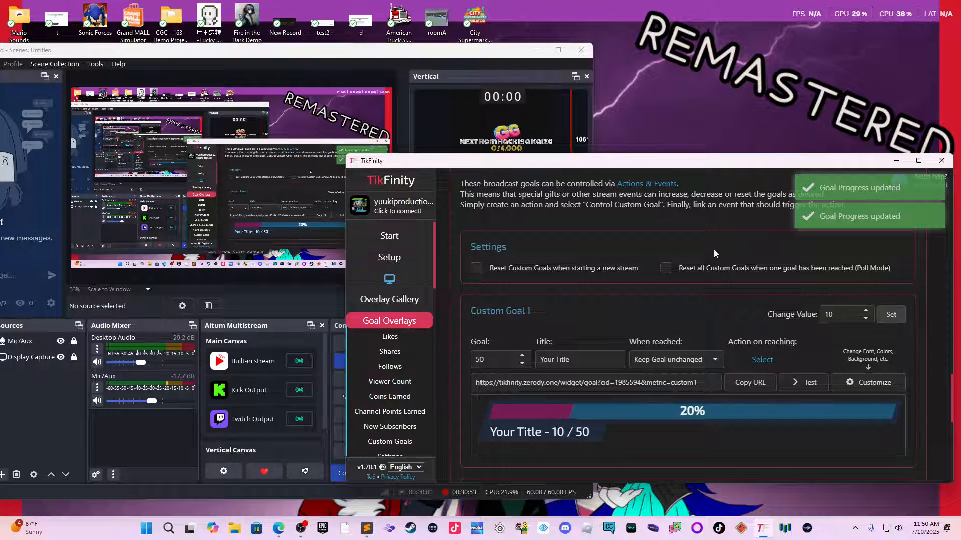
left_click_drag(660, 167, 650, 141)
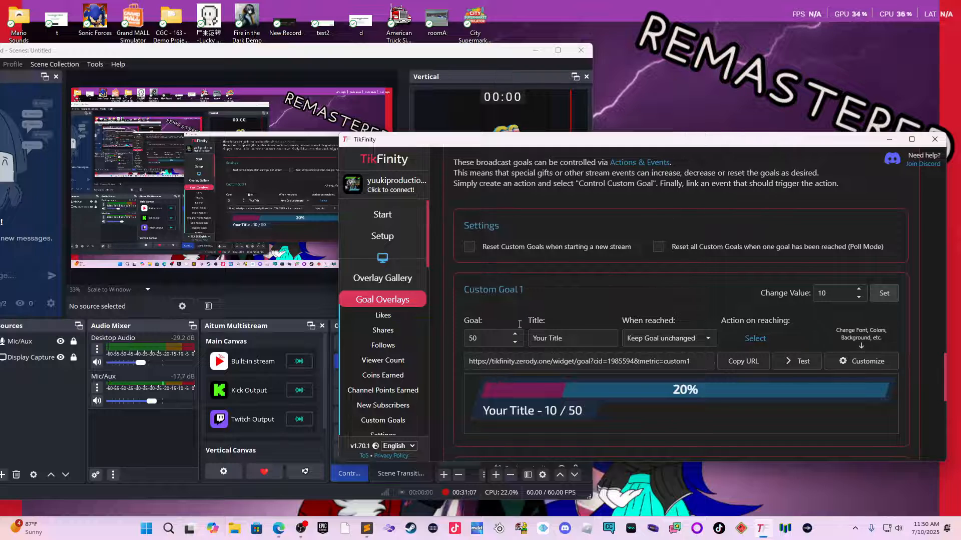
Open Actions & Events and review its actions, events, overlay screen settings and timer sections.
scroll(396, 371, "down", 2)
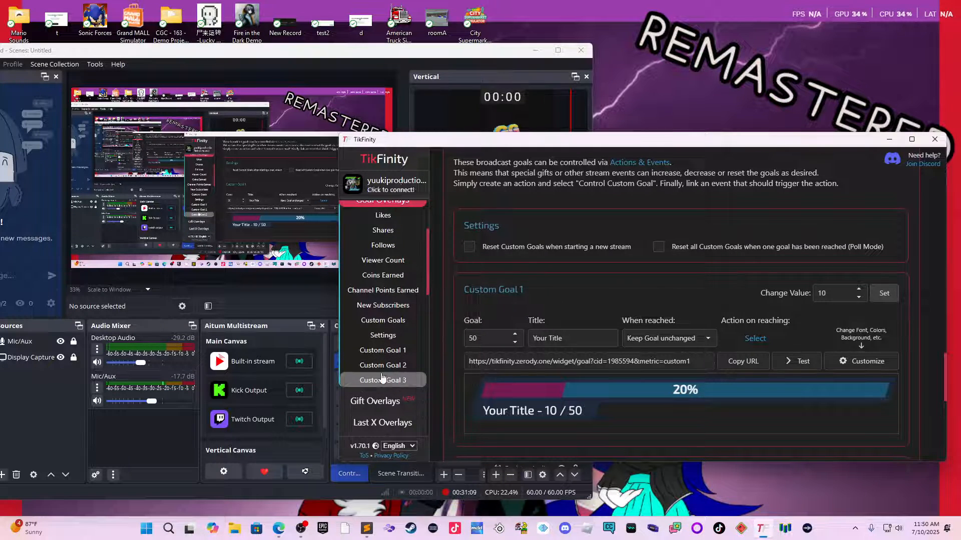
scroll(384, 333, "down", 2)
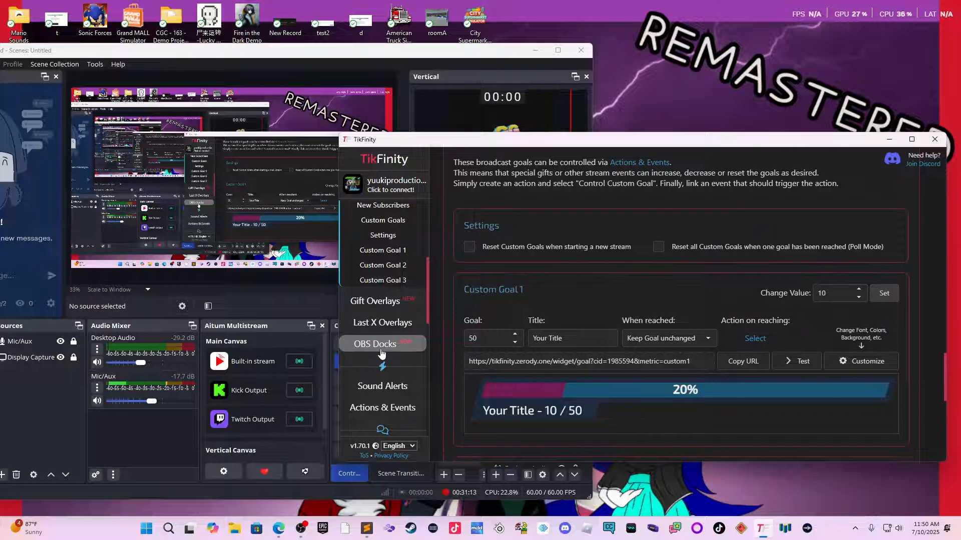
scroll(390, 351, "down", 2)
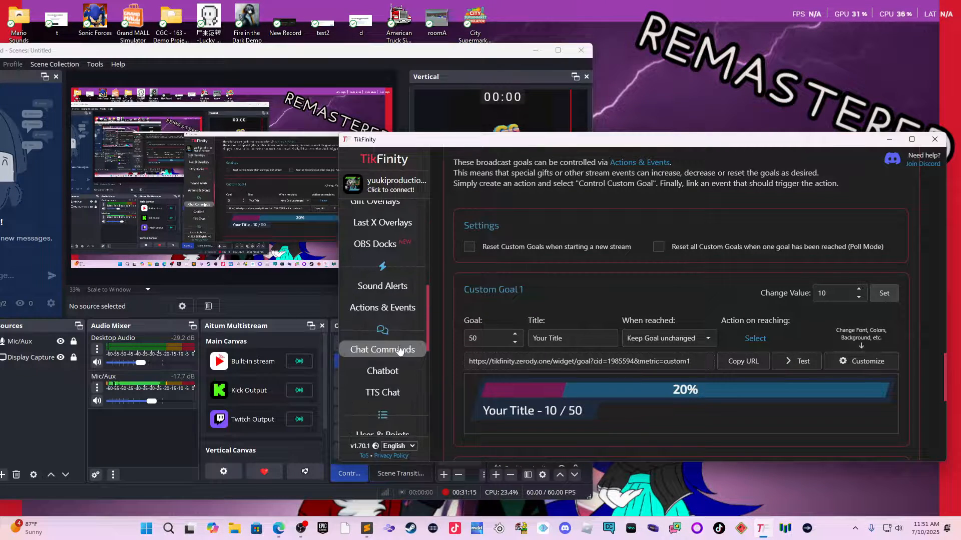
left_click(396, 307)
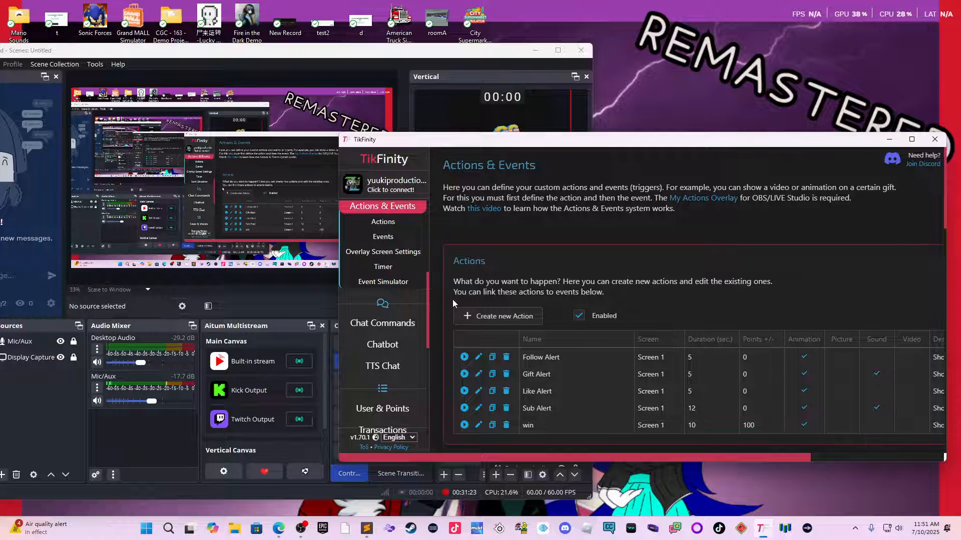
scroll(553, 376, "down", 5)
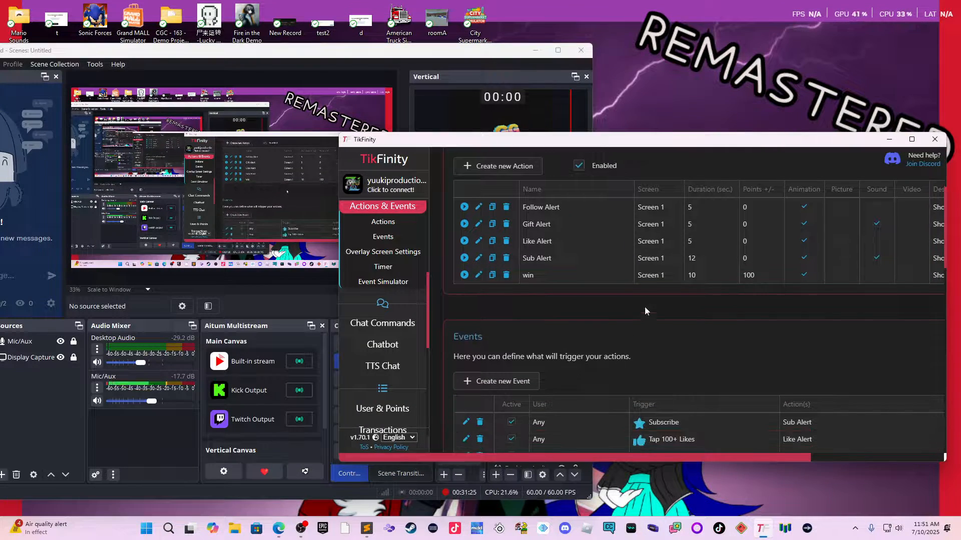
scroll(649, 338, "down", 1)
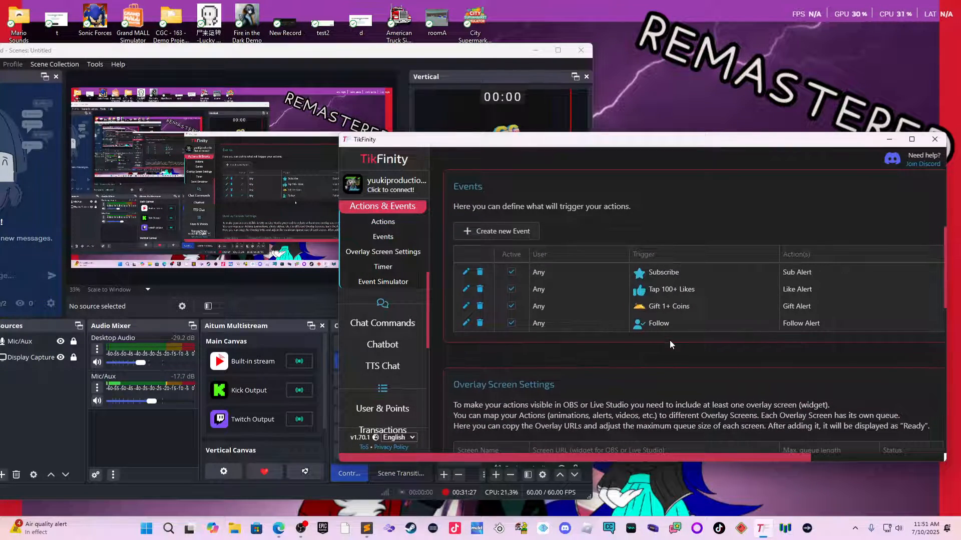
scroll(668, 345, "down", 7)
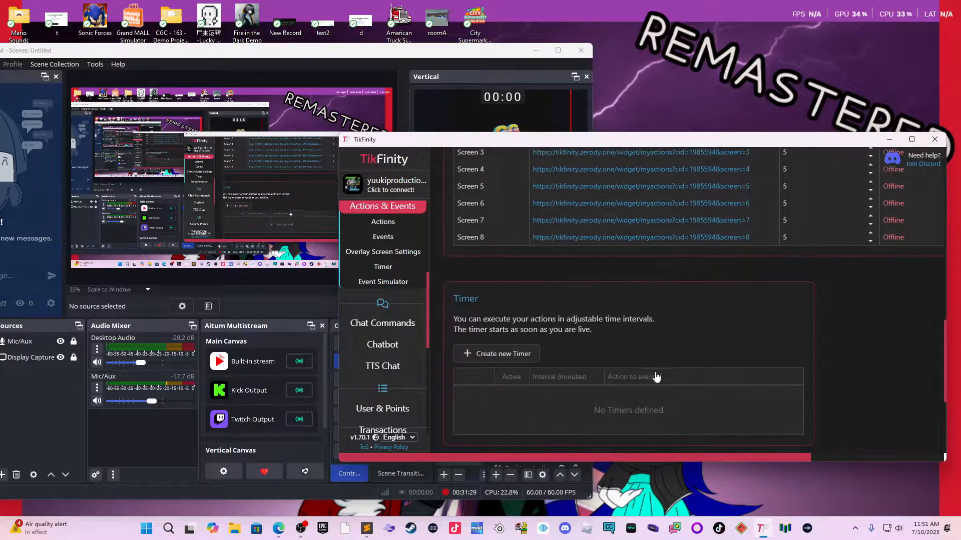
scroll(657, 377, "down", 1)
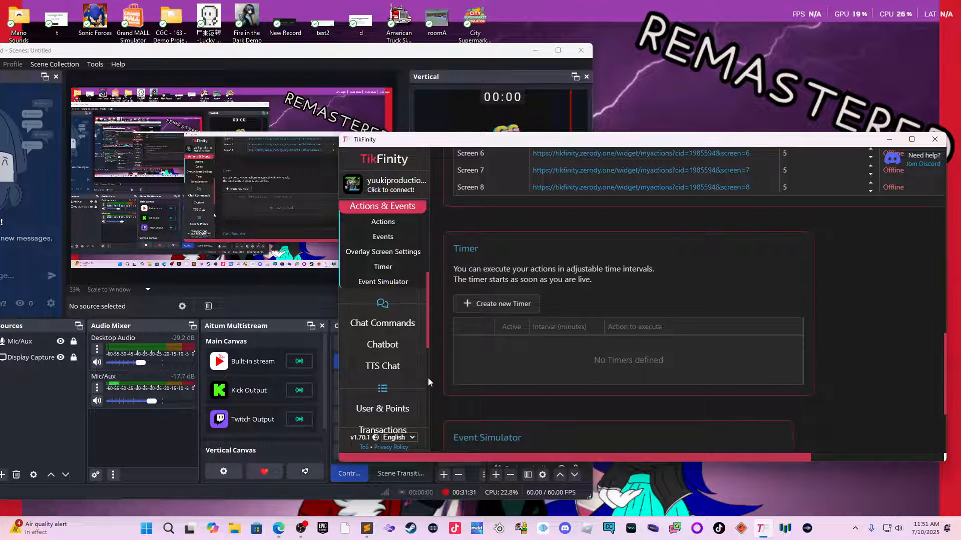
View the User & Points list, look through the remaining features, and open the Event API.
scroll(428, 382, "down", 2)
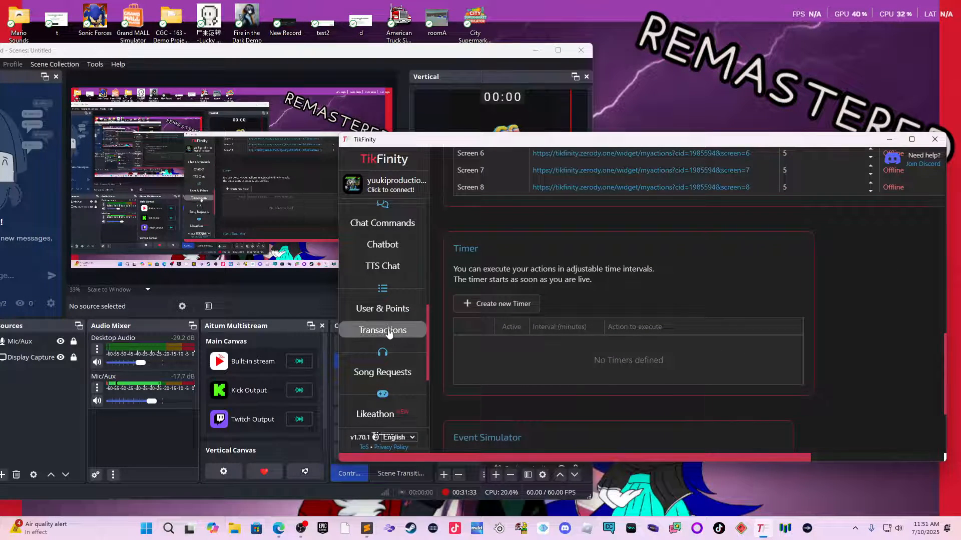
left_click(382, 308)
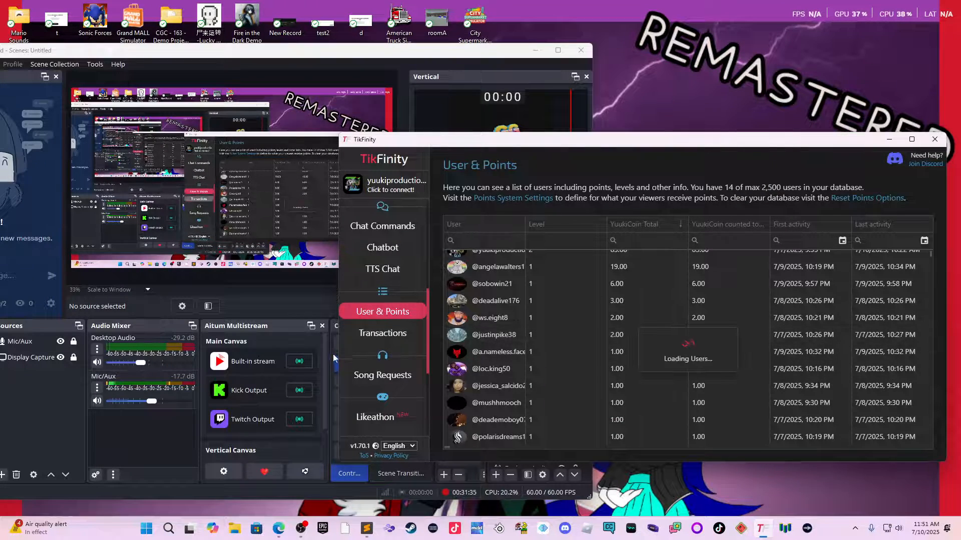
scroll(401, 355, "down", 3)
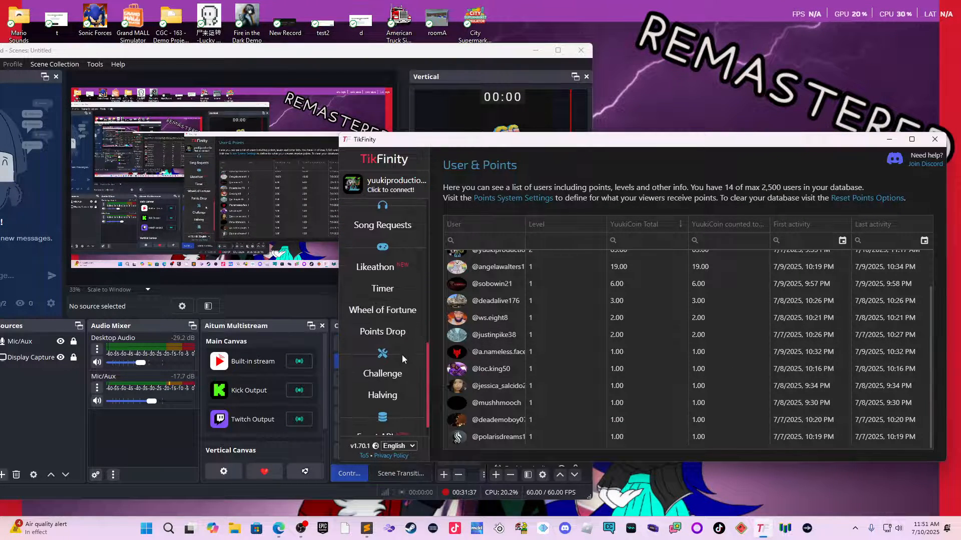
scroll(402, 355, "down", 1)
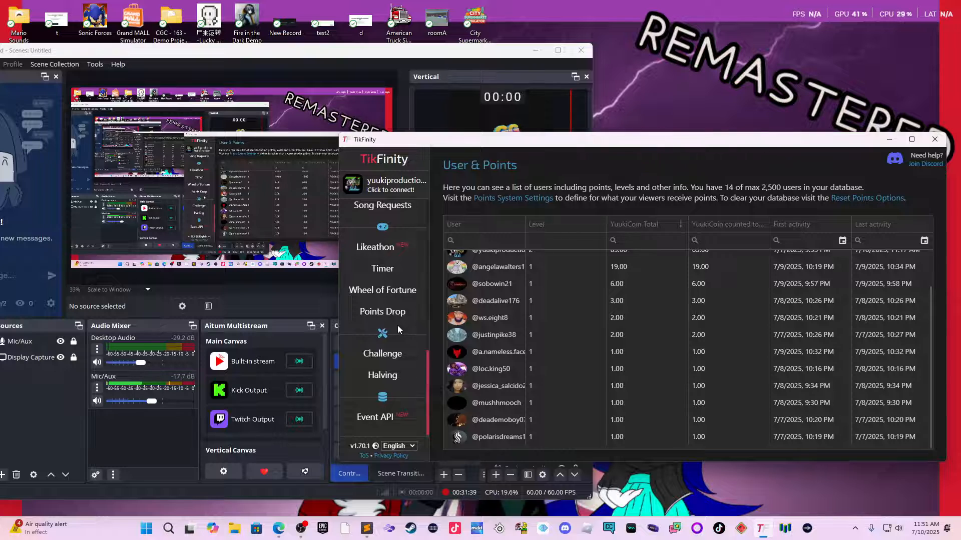
scroll(393, 421, "up", 1)
scroll(395, 408, "down", 1)
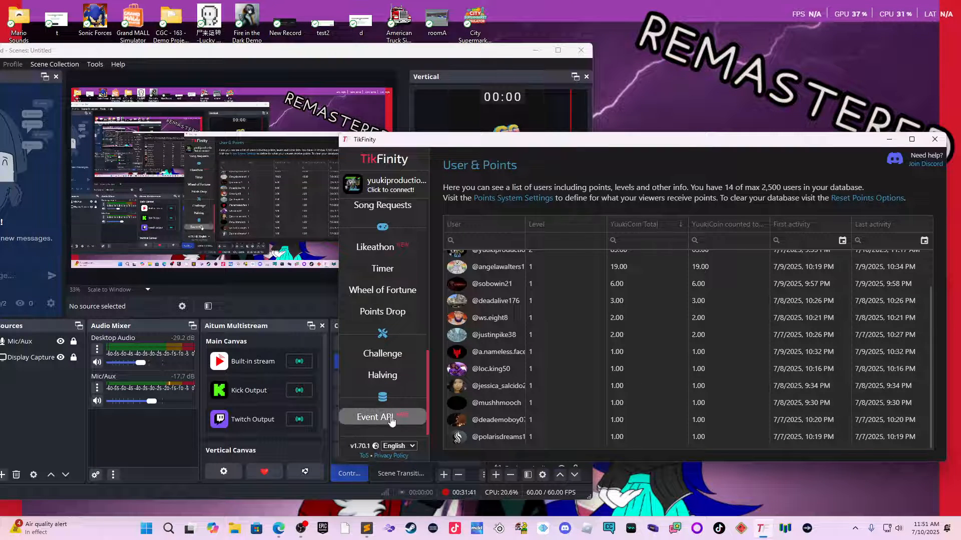
left_click(392, 421)
Open the Challenge feature and start a challenge named "Trivia Night Trial".
left_click(396, 355)
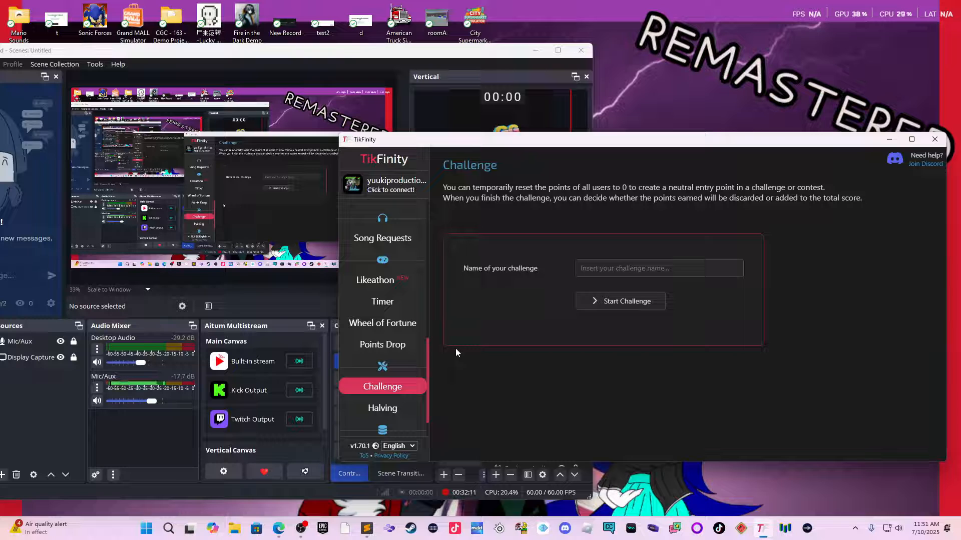
left_click(620, 268)
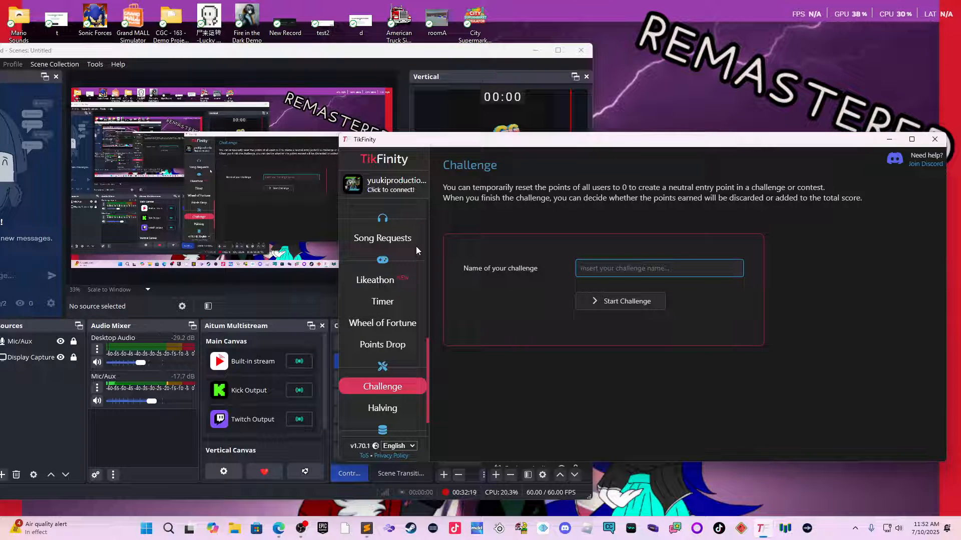
type("Trivia Night Trial")
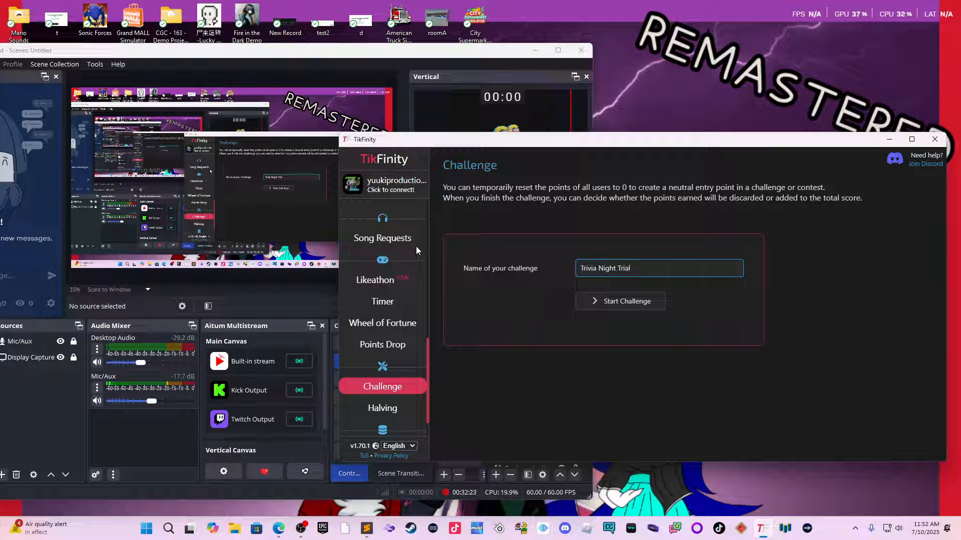
left_click(574, 320)
left_click(594, 306)
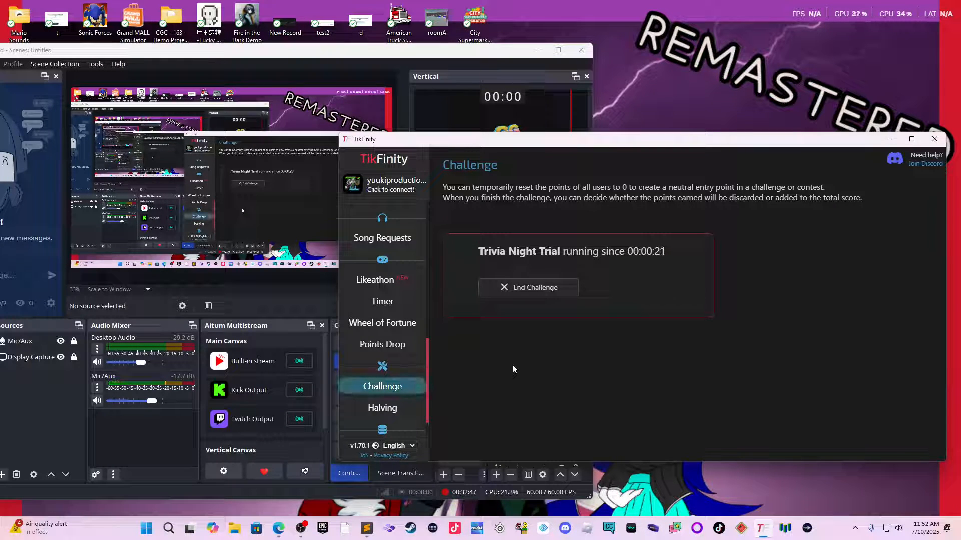
End the running challenge and choose to add the earned YuukiCoin to the existing points.
scroll(408, 252, "down", 1)
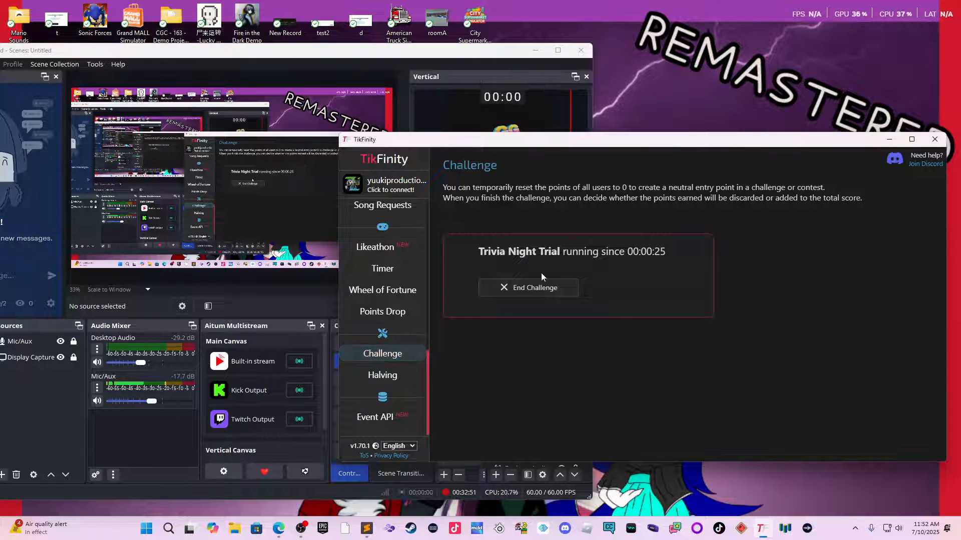
left_click(550, 283)
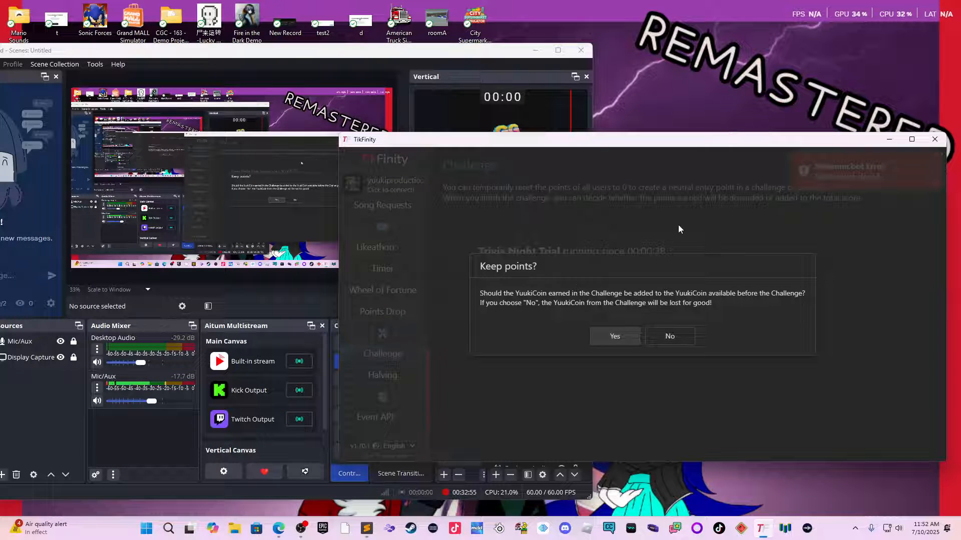
left_click(629, 336)
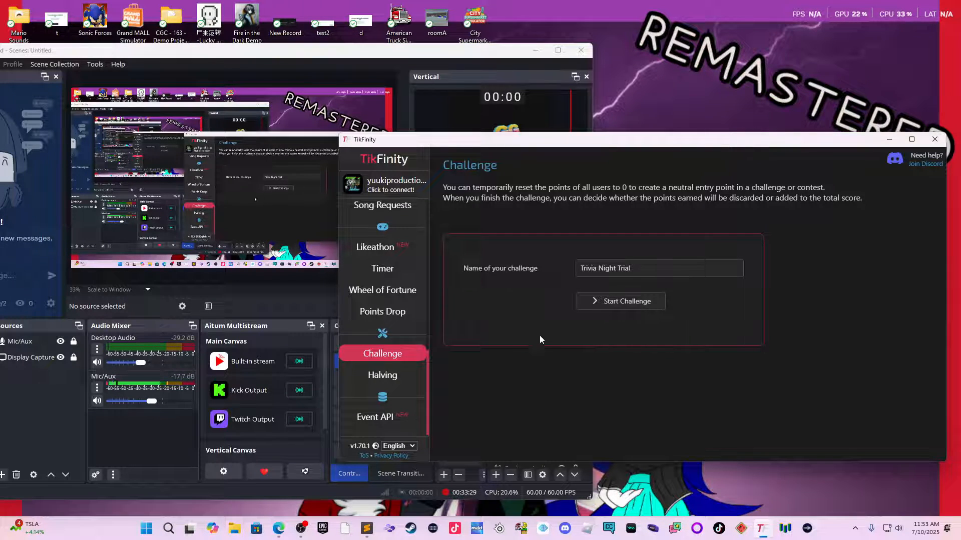
Return to the Start page with the TikTok LIVE connection and quick access options.
scroll(392, 336, "up", 4)
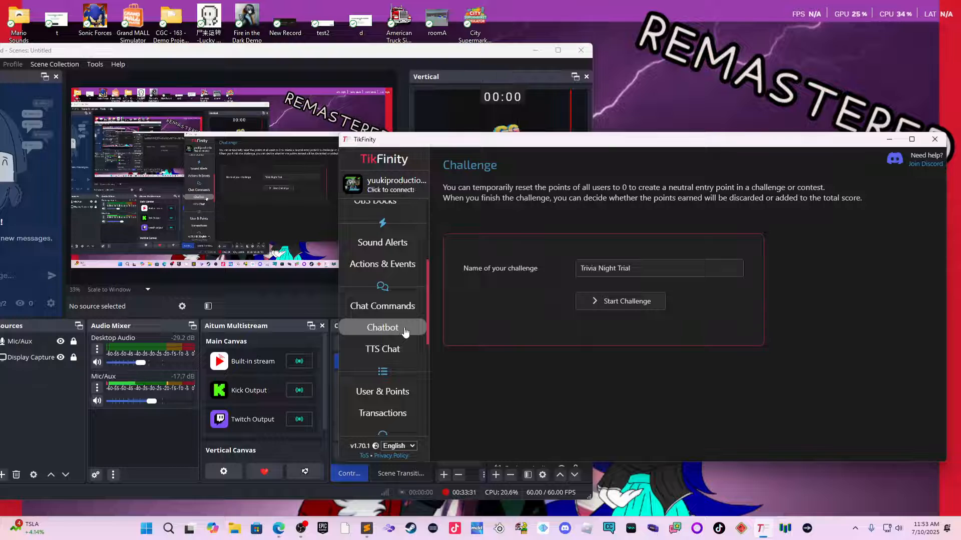
scroll(404, 330, "up", 4)
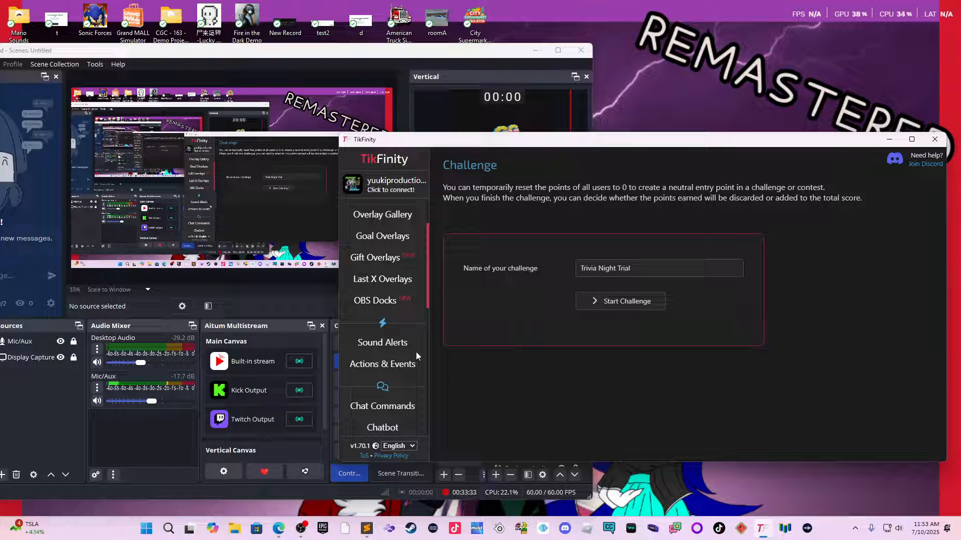
scroll(404, 369, "up", 2)
scroll(404, 370, "up", 1)
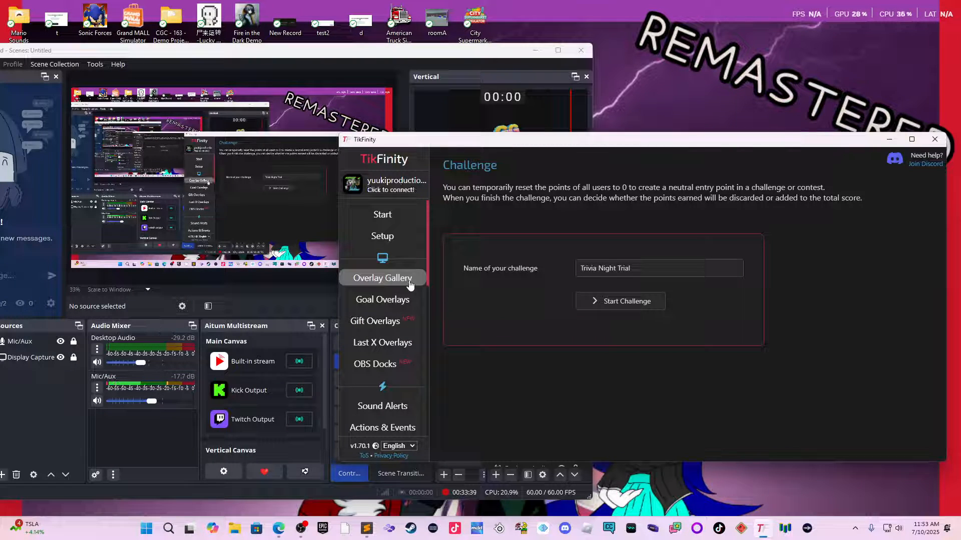
left_click(400, 216)
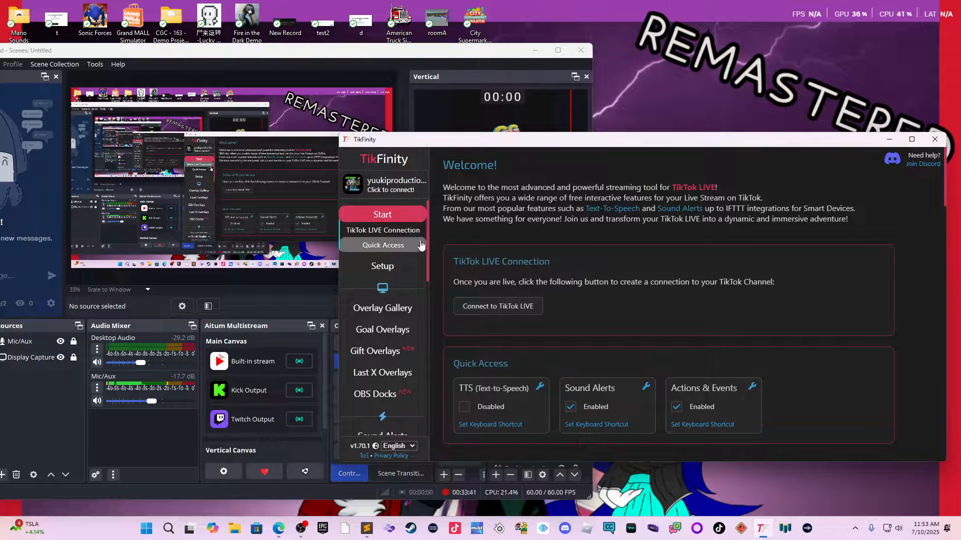